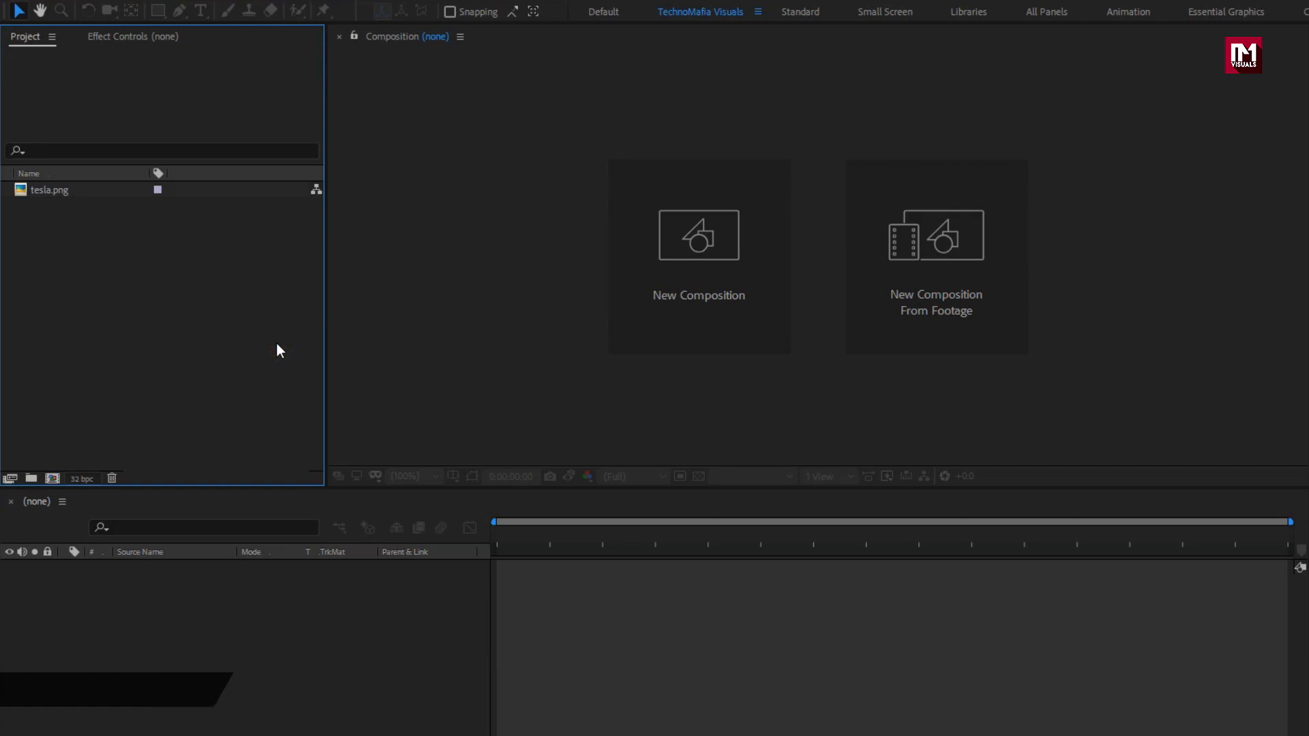
Create a 1920×1080, 30 fps composition named Logo_Reveal with a 0:00:06:00 duration.
{"action": "key", "text": "ctrl+n"}
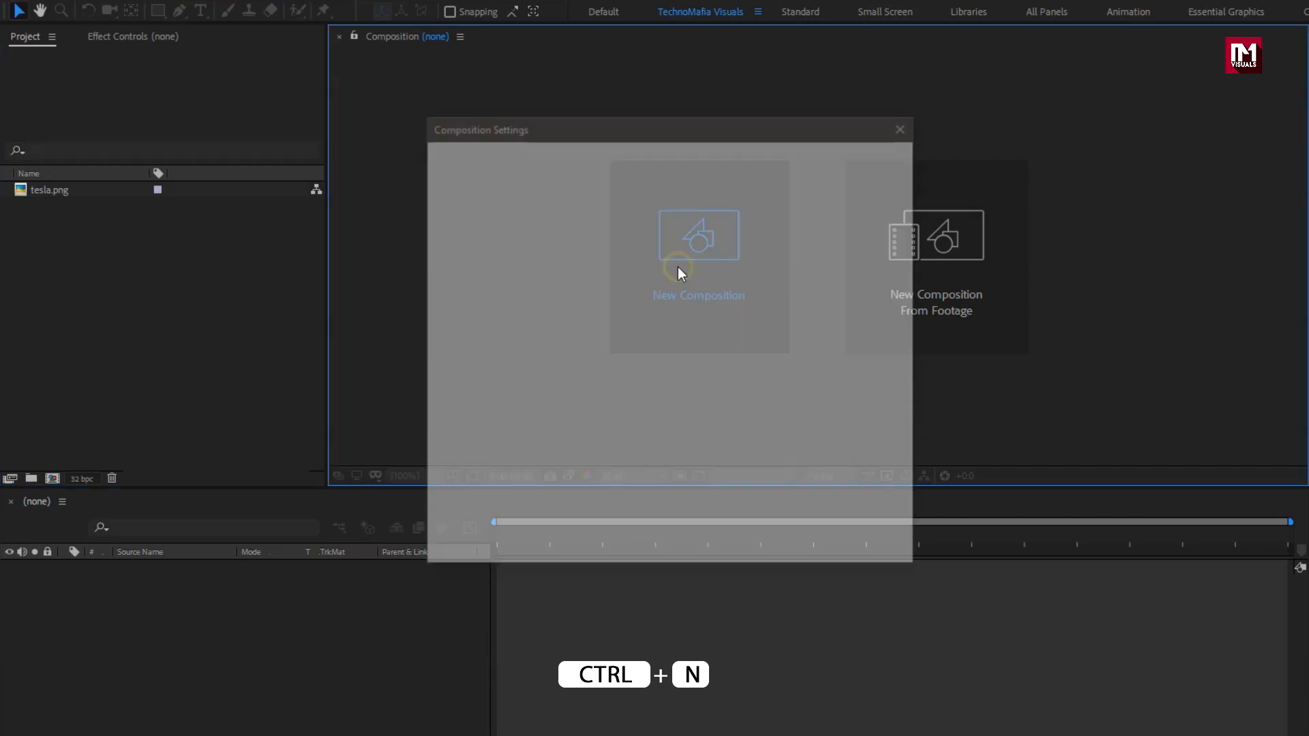
{"action": "type", "text": "Logo"}
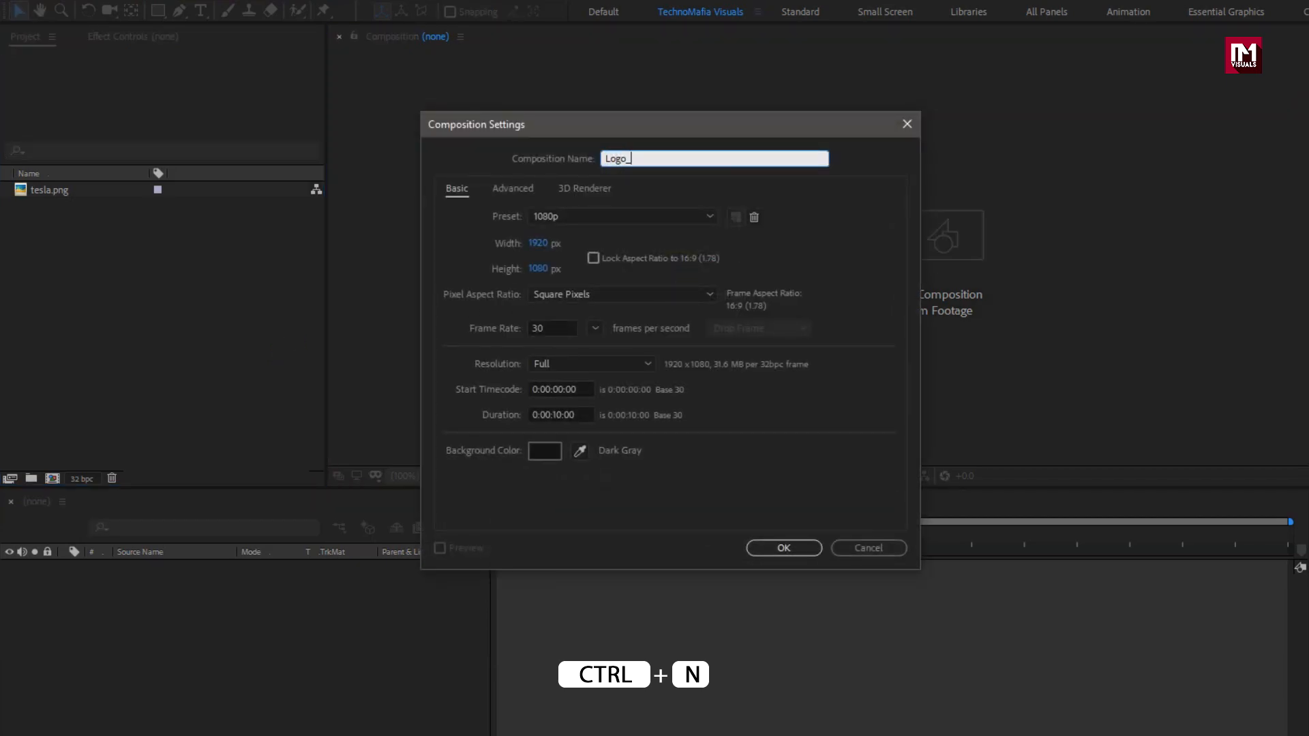
{"action": "type", "text": "_Reveal"}
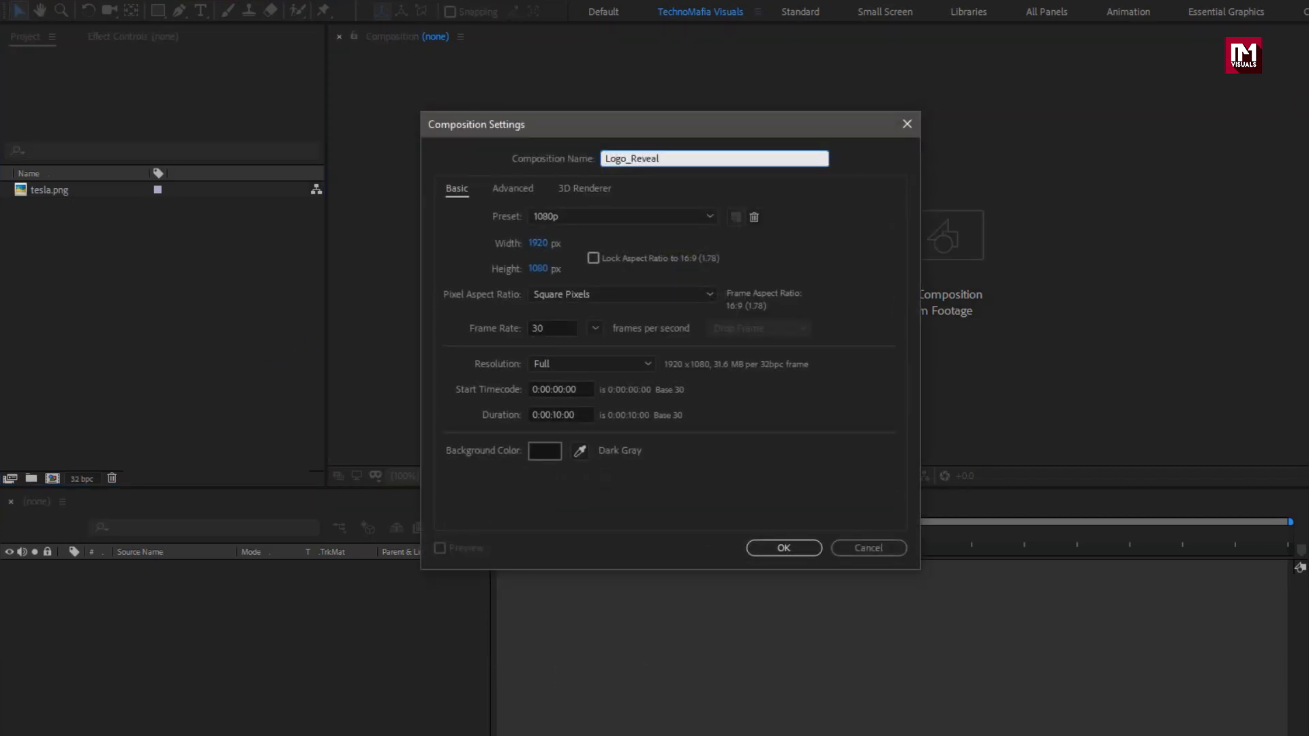
{"action": "left_click", "coordinate": [560, 415]}
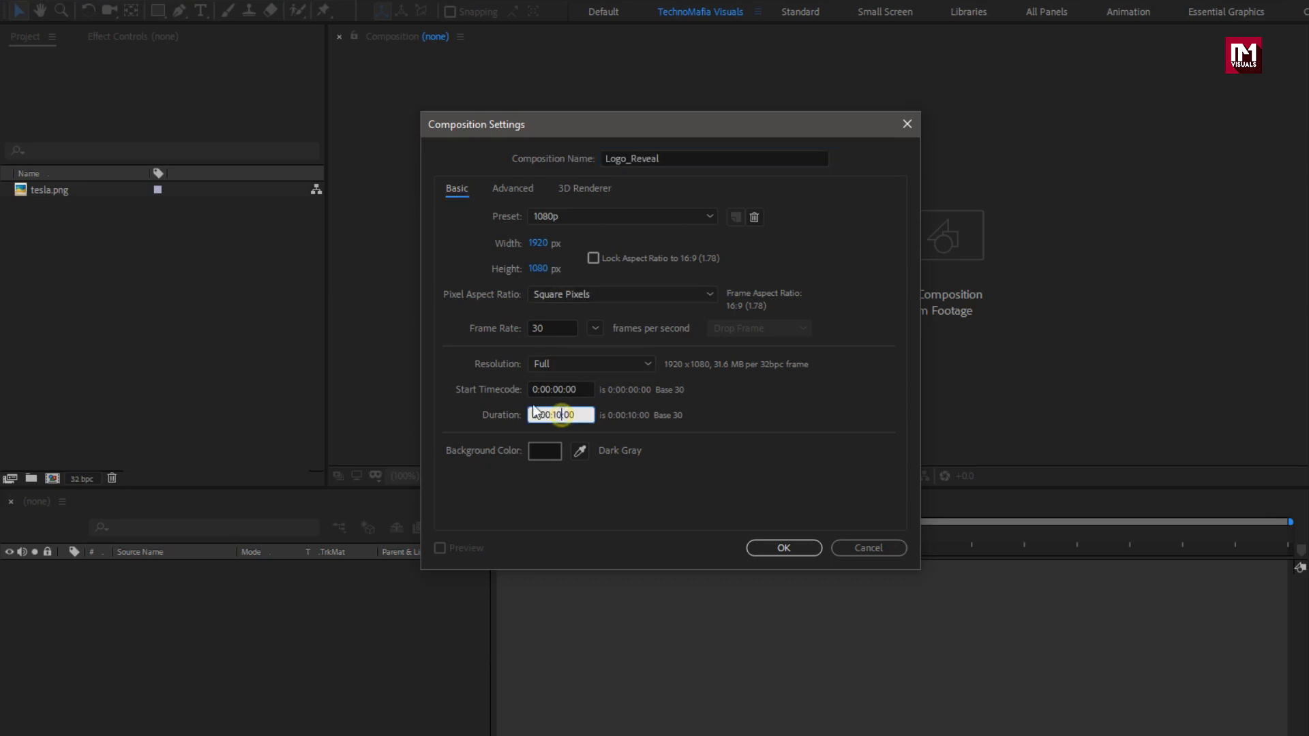
{"action": "key", "text": "BackSpace"}
{"action": "key", "text": "BackSpace"}
{"action": "type", "text": "06"}
{"action": "left_click", "coordinate": [776, 543]}
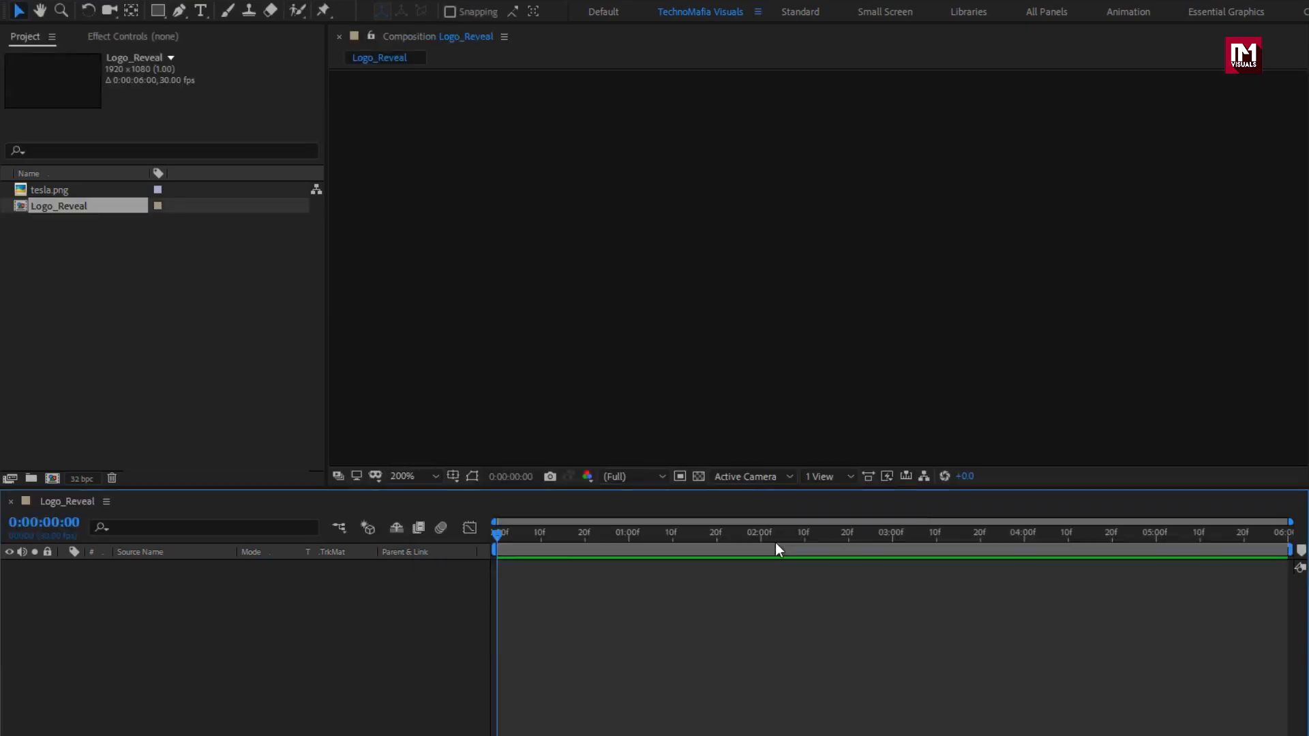
Fit the frame view at 42.4% and add a new solid layer named BG.
{"action": "left_click", "coordinate": [410, 477]}
{"action": "left_click", "coordinate": [419, 516]}
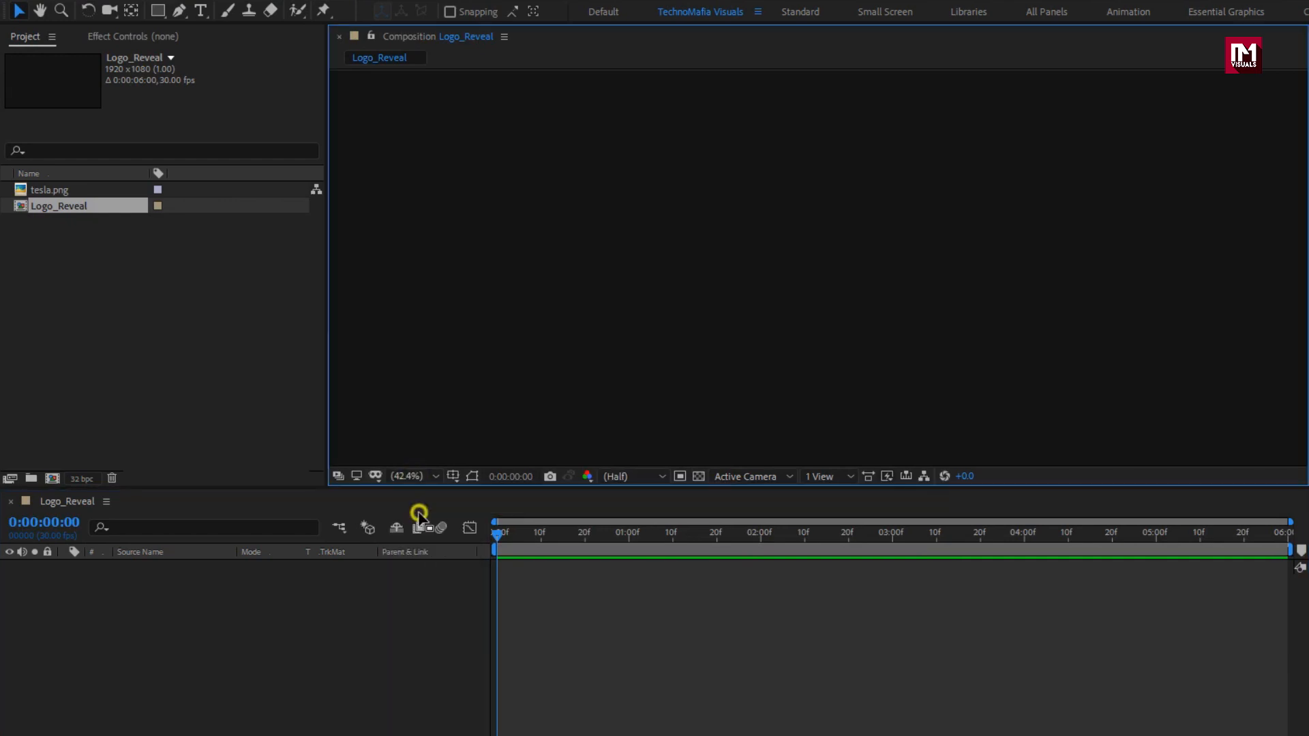
{"action": "right_click", "coordinate": [135, 615]}
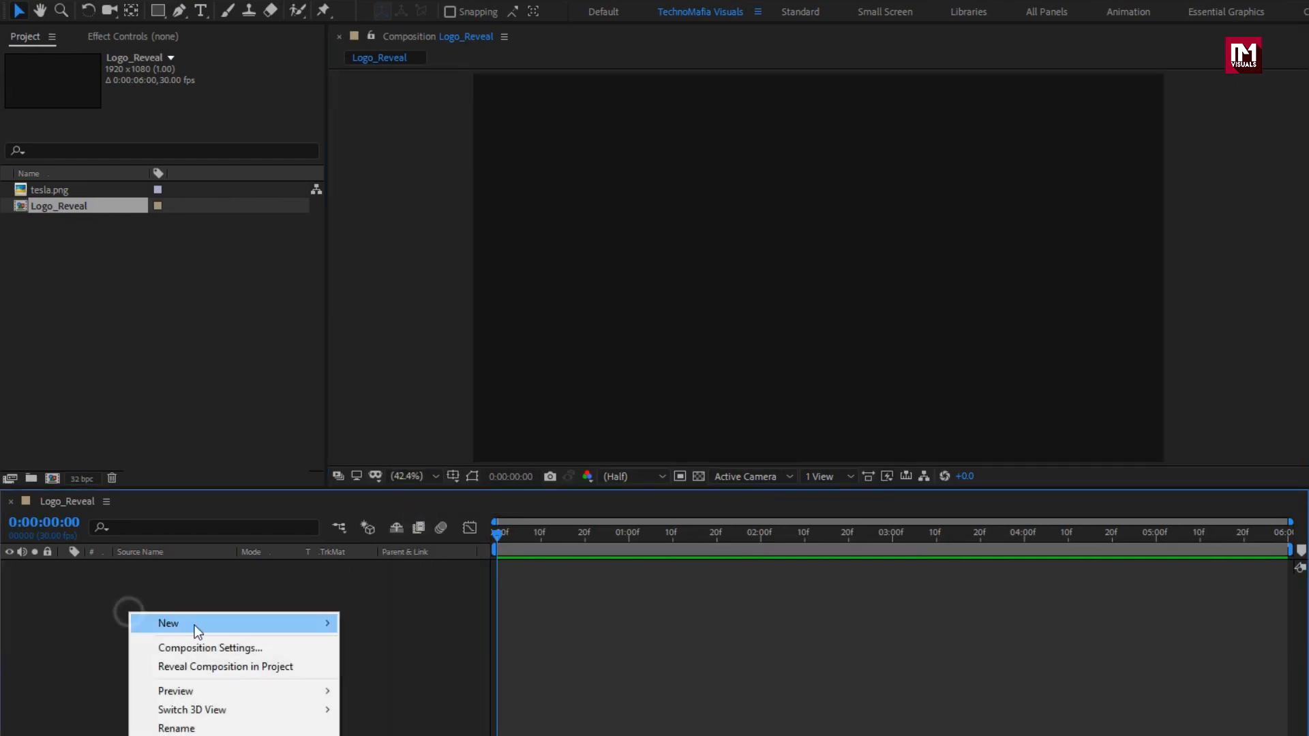
{"action": "mouse_move", "coordinate": [194, 625]}
{"action": "left_click", "coordinate": [376, 662]}
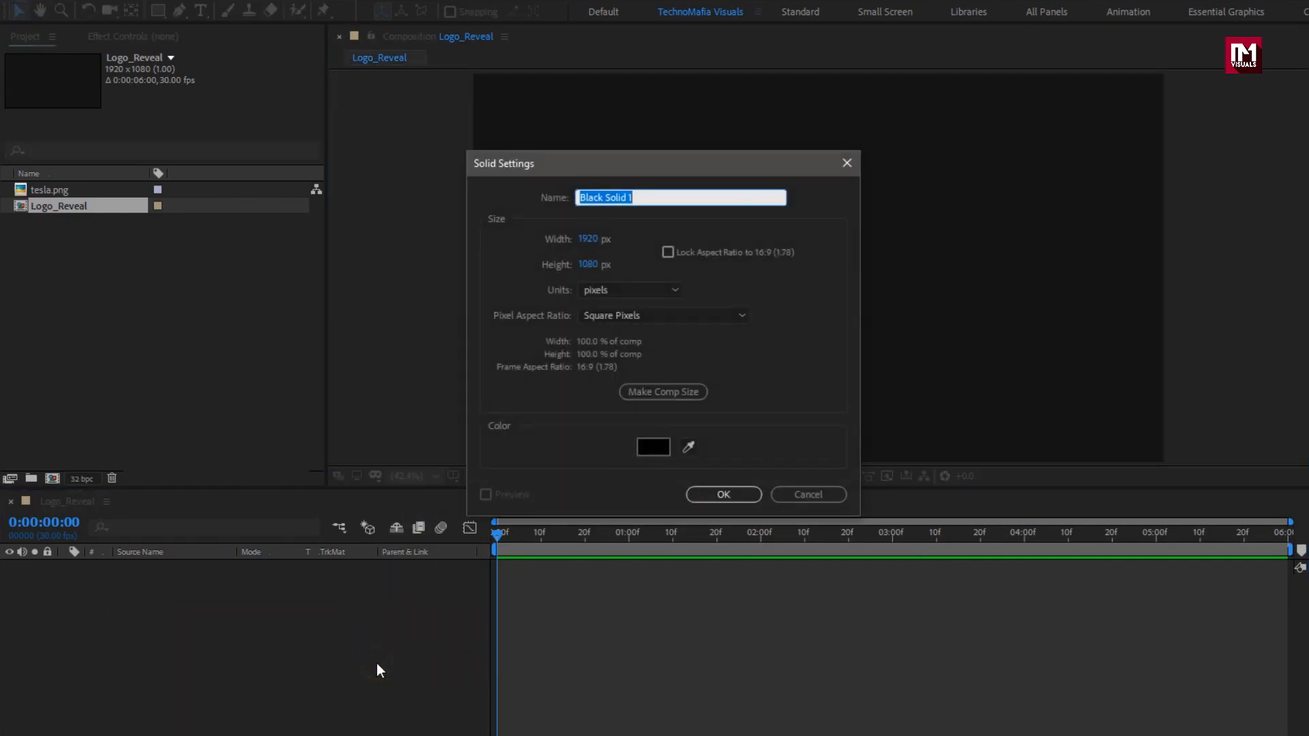
{"action": "type", "text": "BG"}
{"action": "left_click", "coordinate": [709, 495]}
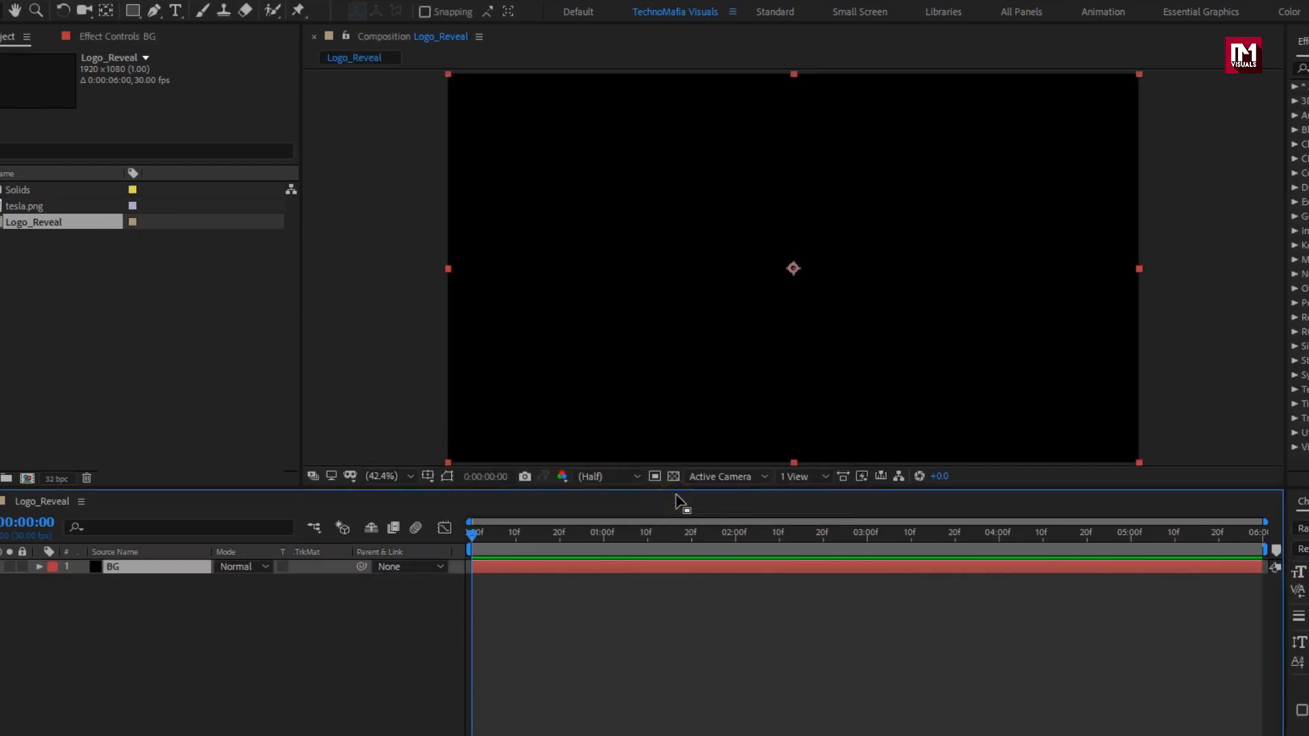
Apply Gradient Ramp to the BG solid with a navy blue start colour.
{"action": "left_click", "coordinate": [1145, 68]}
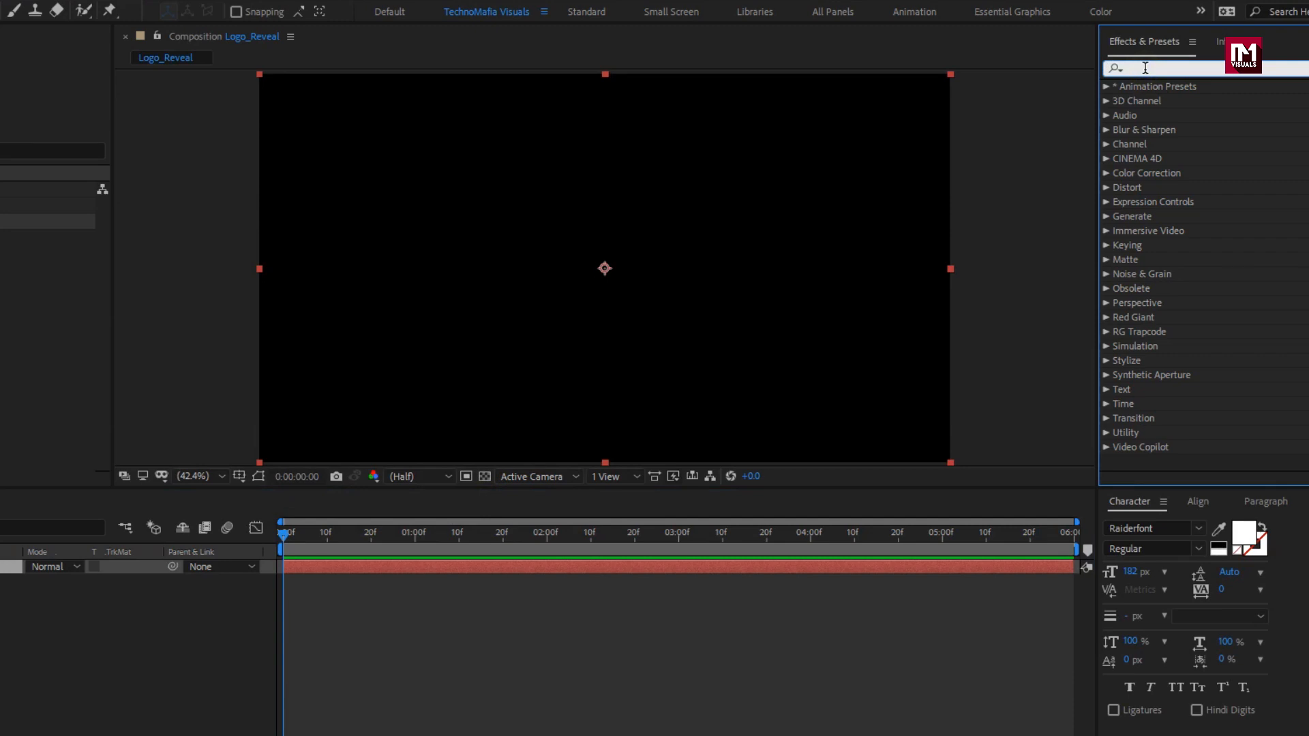
{"action": "type", "text": "ramp"}
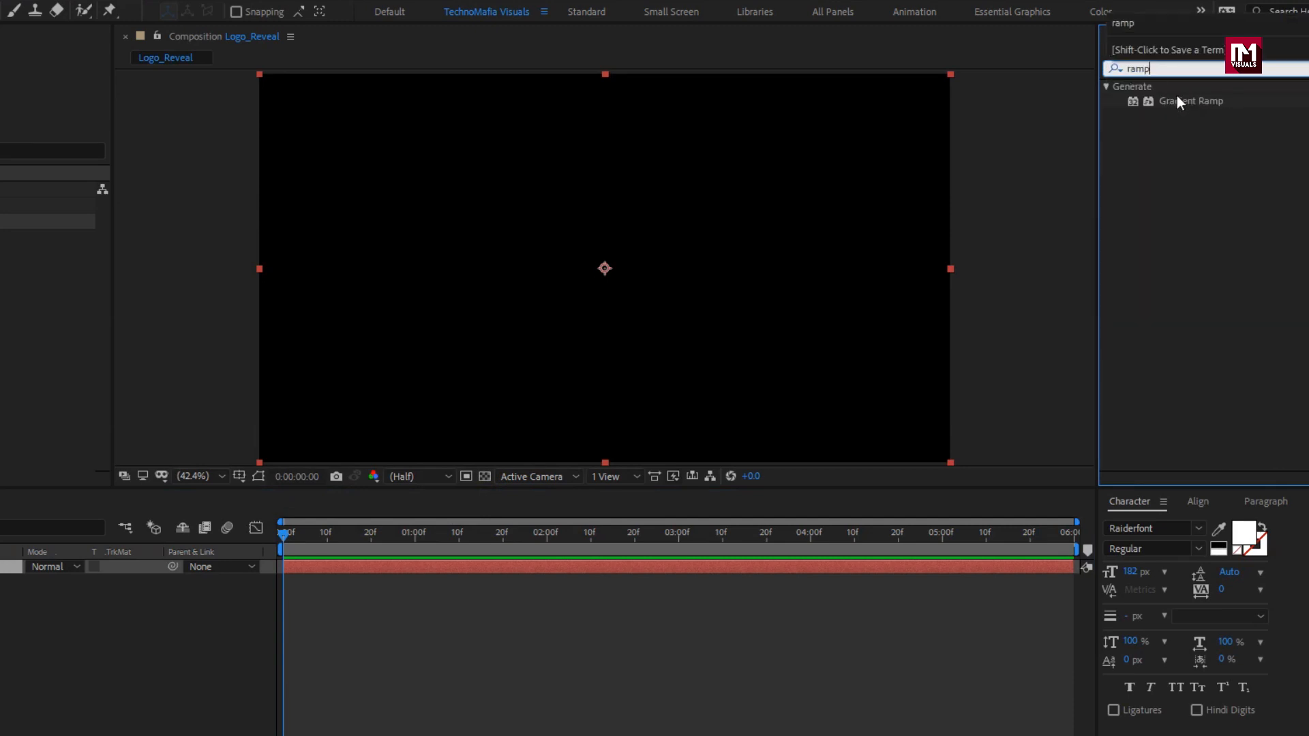
{"action": "left_click_drag", "start_coordinate": [1185, 102], "coordinate": [660, 231]}
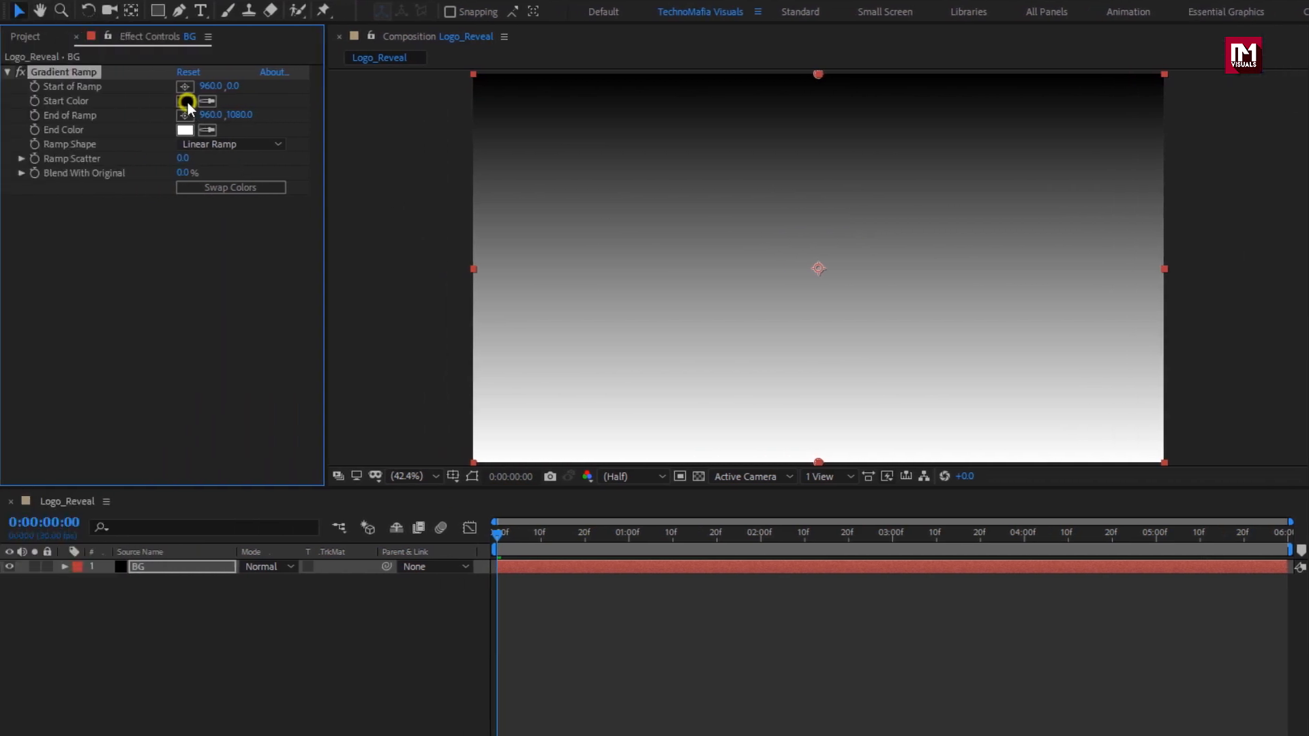
{"action": "left_click", "coordinate": [185, 101]}
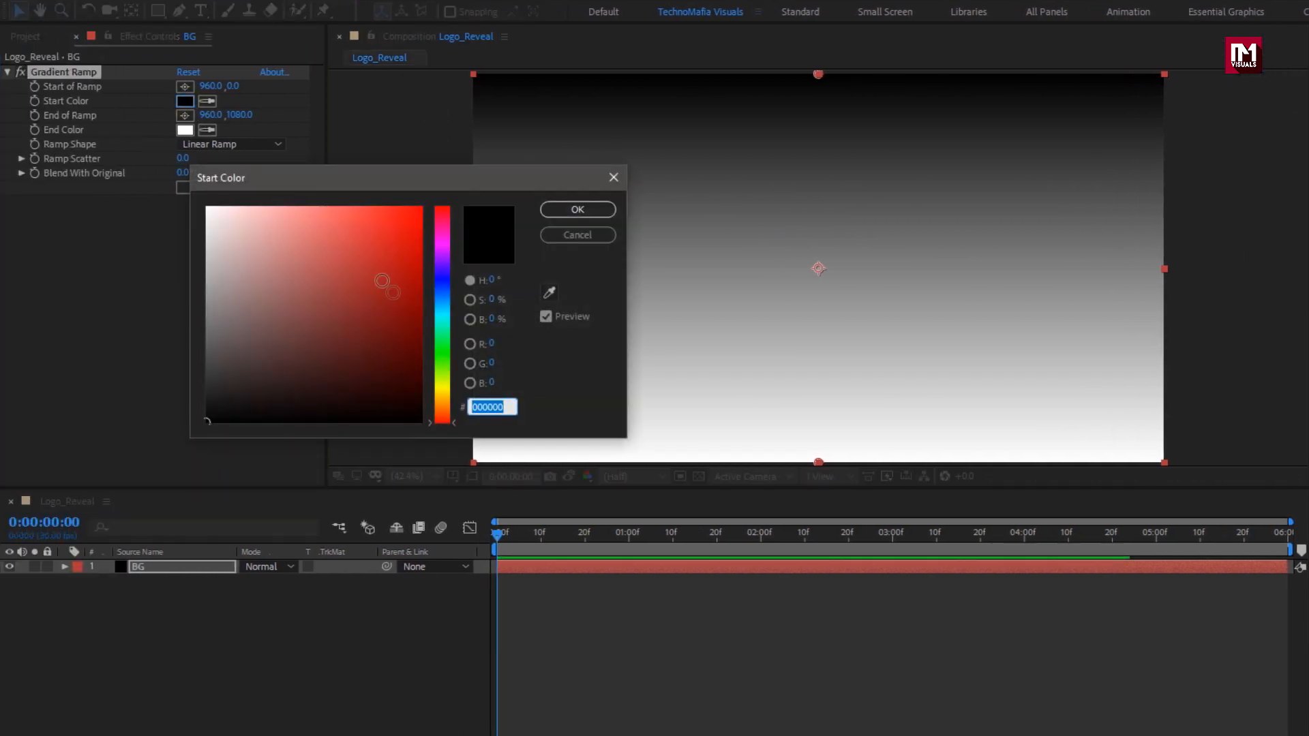
{"action": "left_click_drag", "start_coordinate": [444, 317], "coordinate": [412, 357]}
{"action": "left_click", "coordinate": [577, 210]}
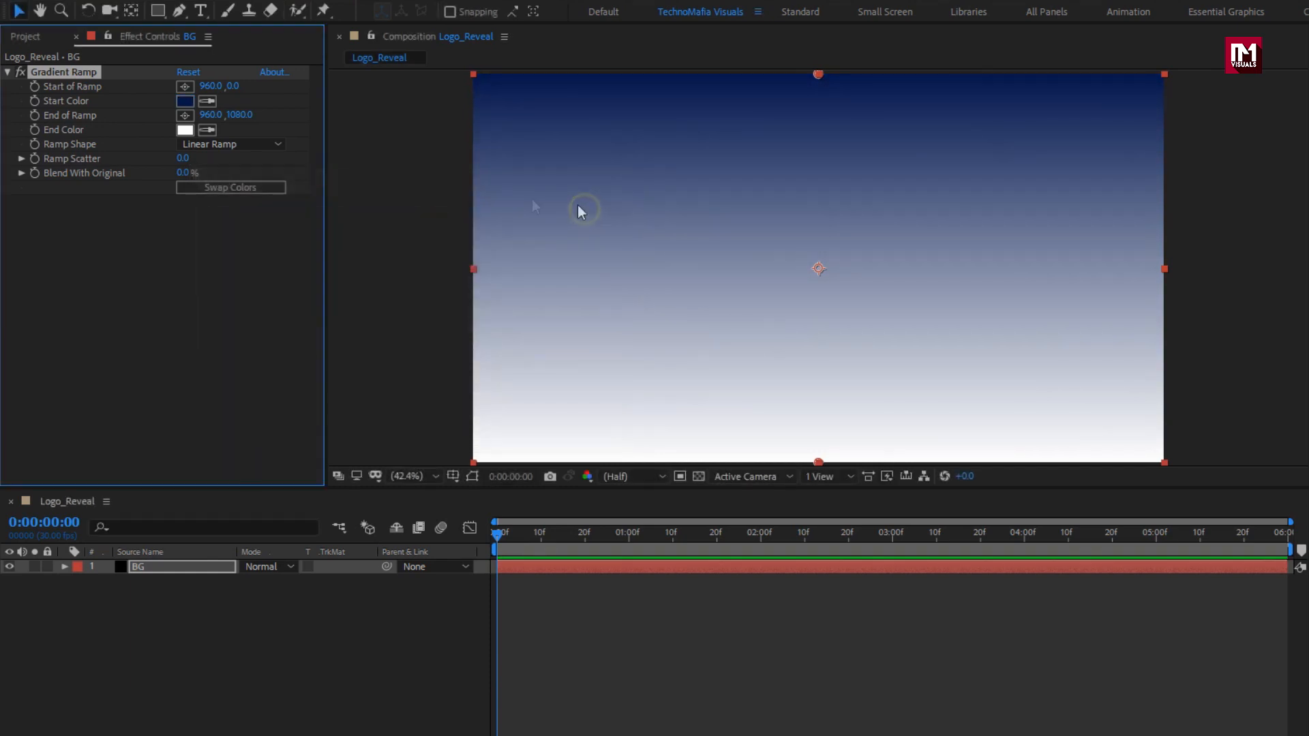
Set a dark green end colour at bottom-right, Ramp Scatter 500, and deepen the navy start.
{"action": "left_click", "coordinate": [191, 133]}
{"action": "mouse_move", "coordinate": [438, 380]}
{"action": "left_mouse_down"}
{"action": "mouse_move", "coordinate": [439, 359]}
{"action": "mouse_move", "coordinate": [418, 362]}
{"action": "mouse_move", "coordinate": [418, 391]}
{"action": "left_mouse_up"}
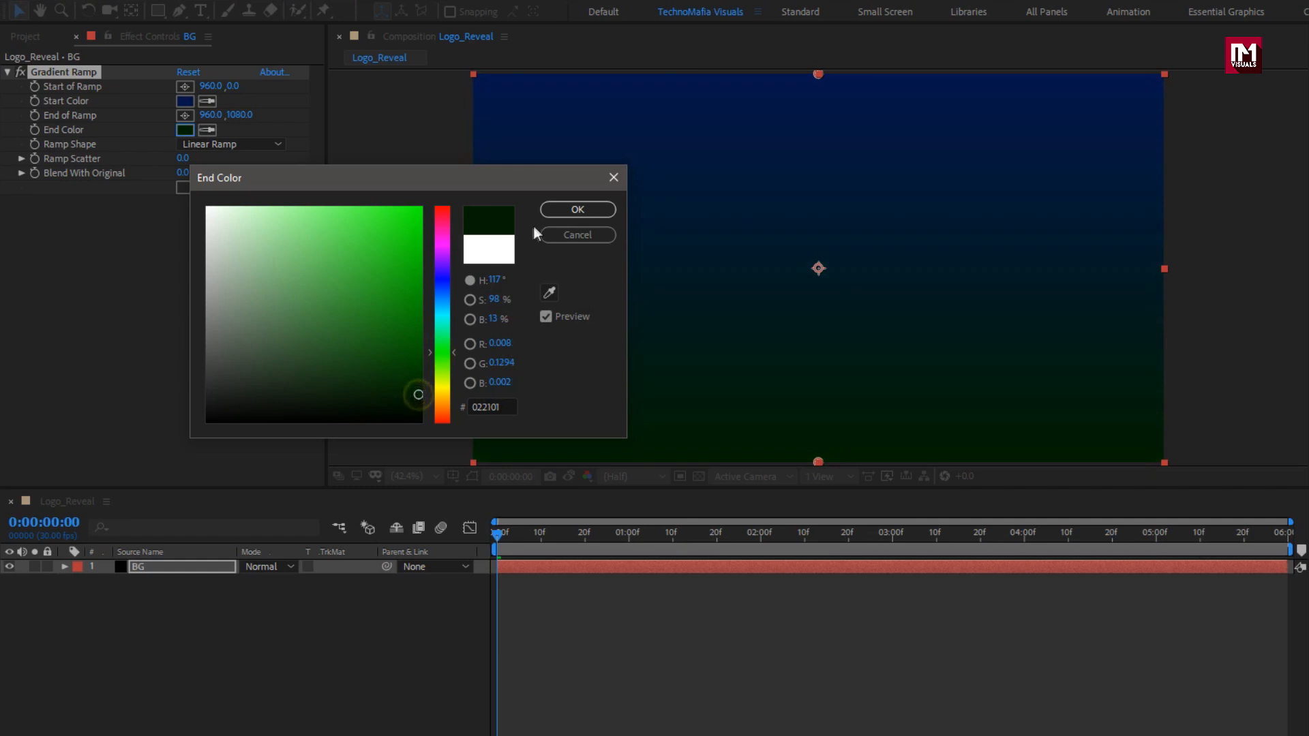
{"action": "left_click", "coordinate": [552, 213]}
{"action": "left_click", "coordinate": [183, 116]}
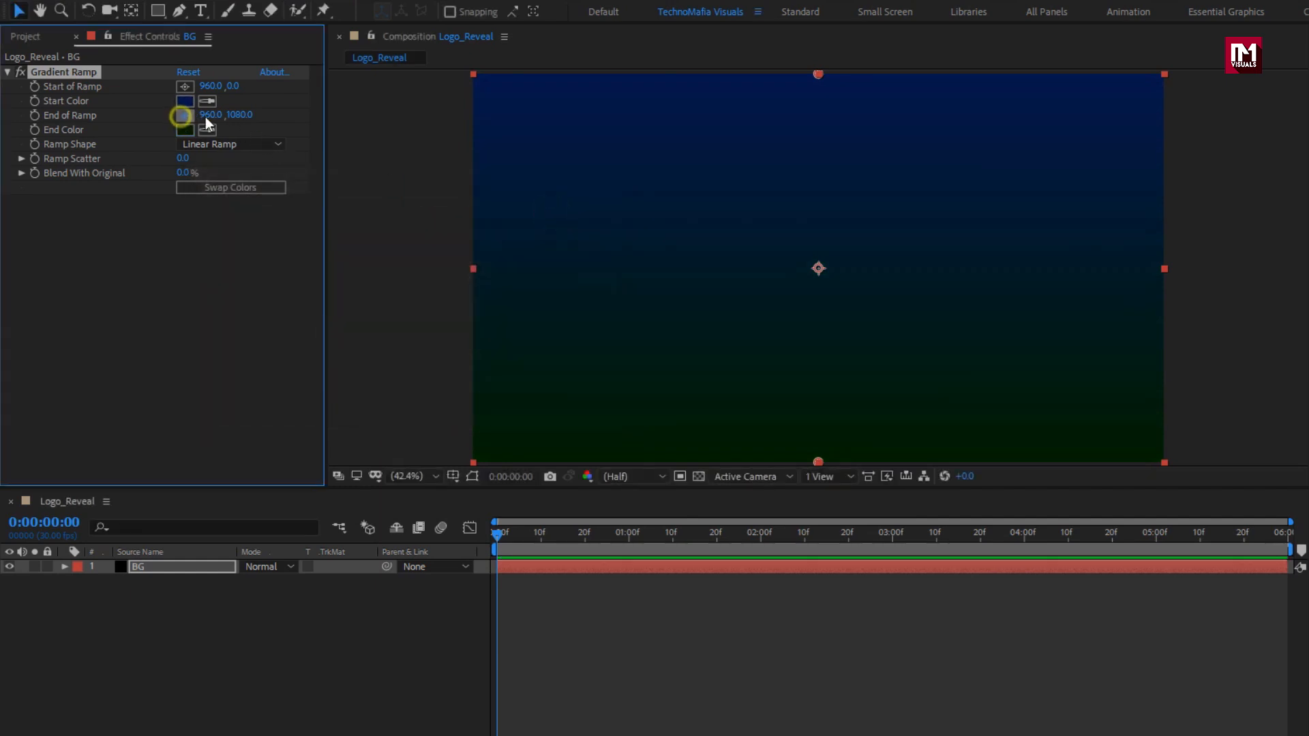
{"action": "left_click", "coordinate": [1159, 460]}
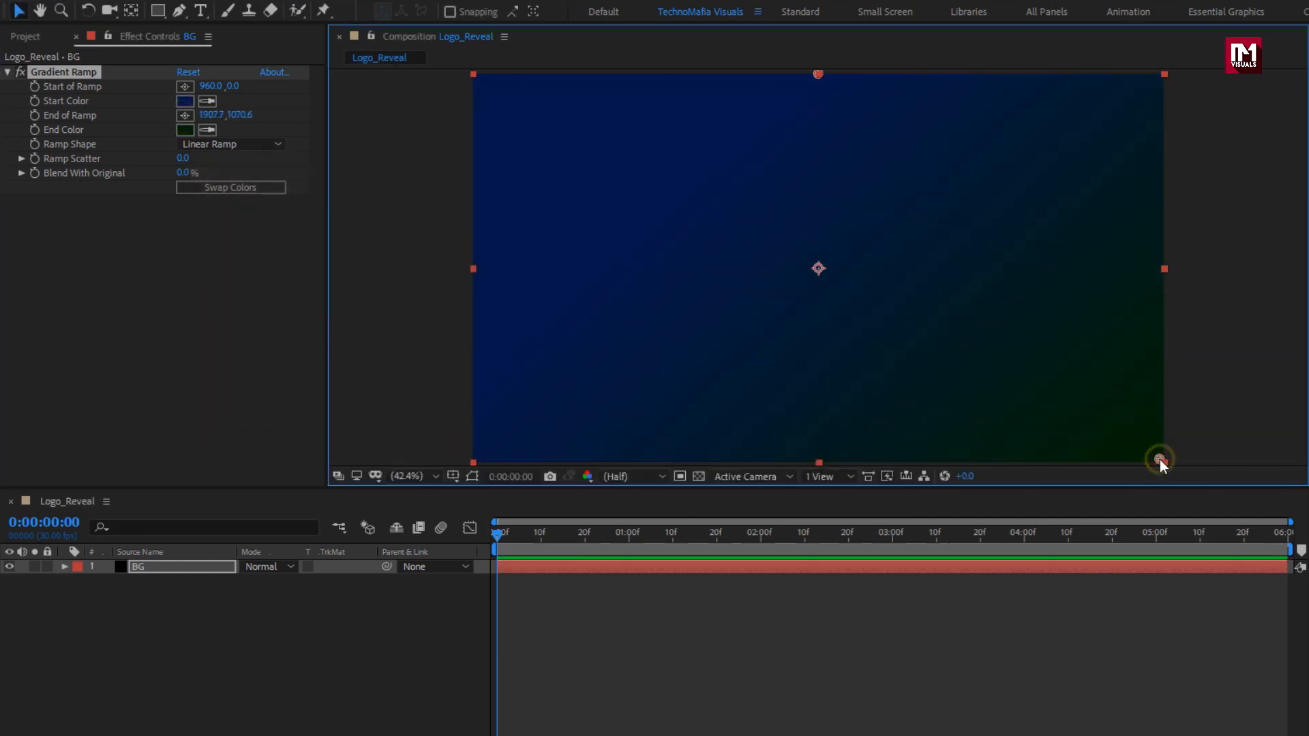
{"action": "left_click", "coordinate": [183, 158]}
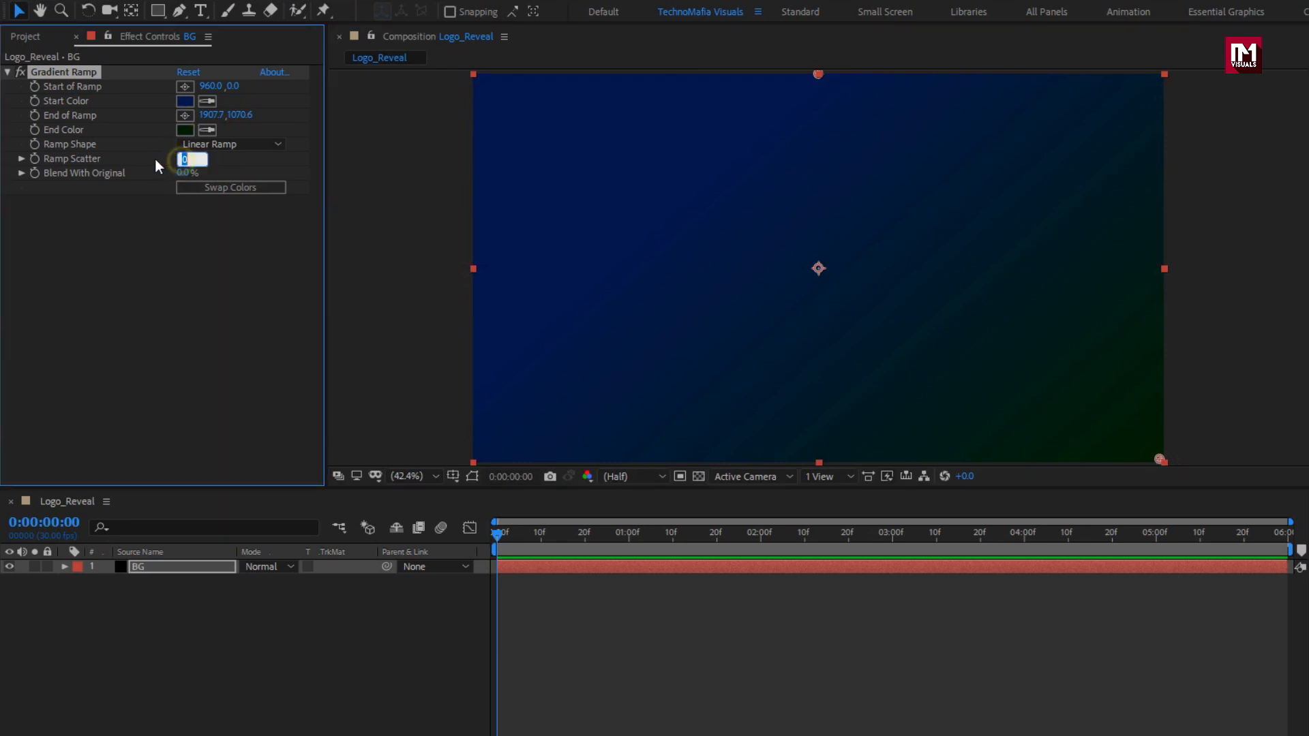
{"action": "key", "text": "Return"}
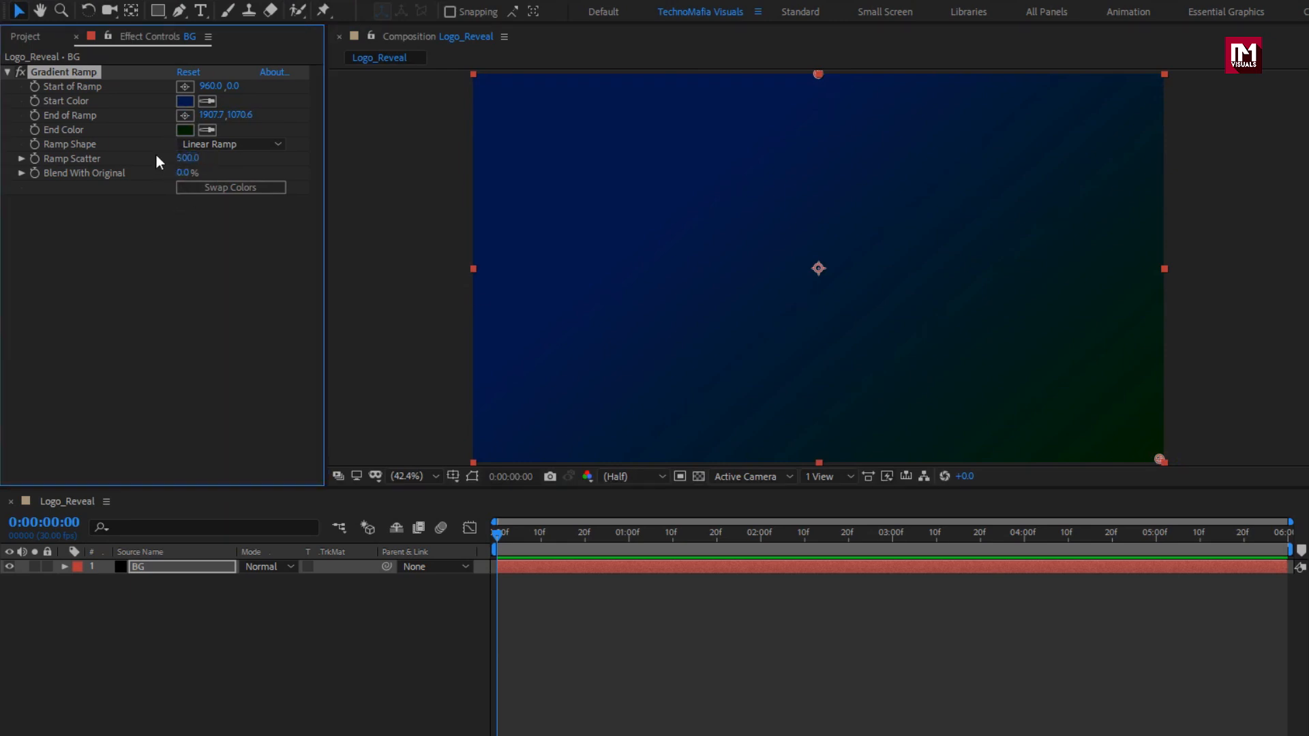
{"action": "left_click", "coordinate": [185, 101]}
{"action": "left_click_drag", "start_coordinate": [412, 361], "coordinate": [419, 379]}
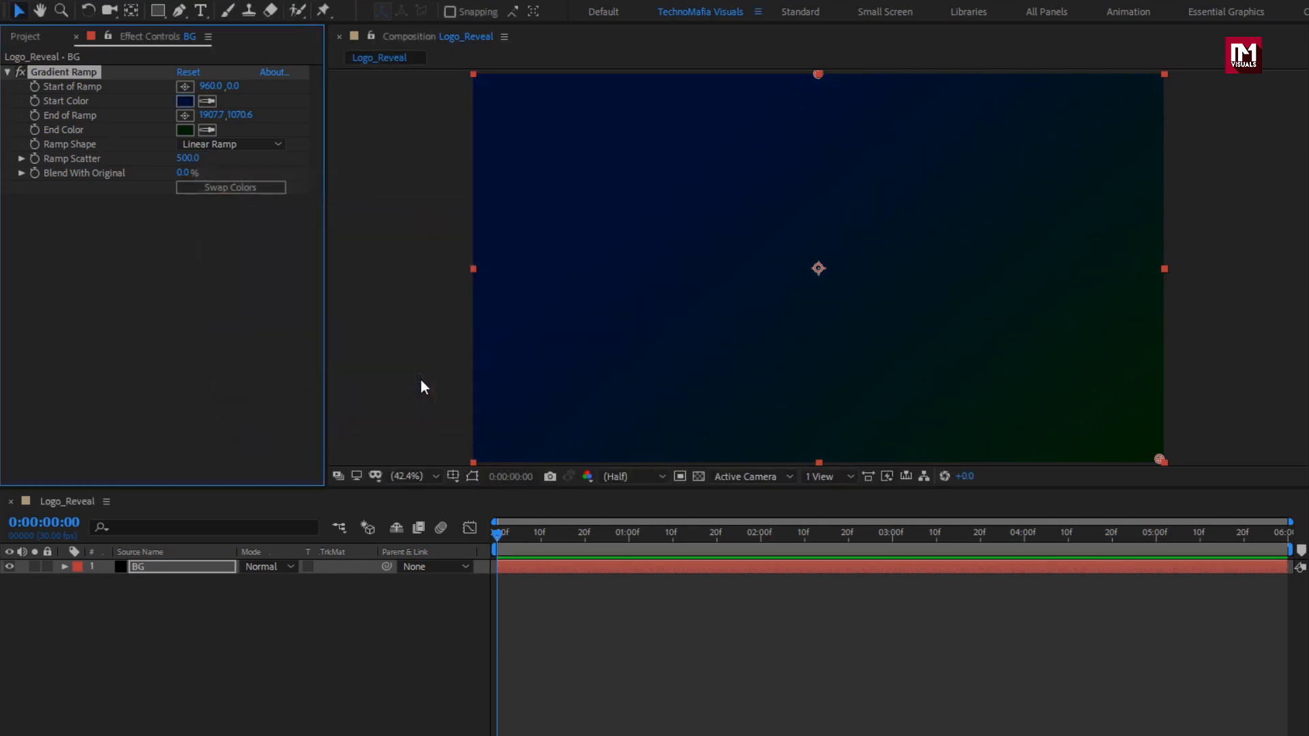
Add tesla.png to Logo_Reveal and scale the logo down to 88%.
{"action": "left_click", "coordinate": [42, 43]}
{"action": "left_click_drag", "start_coordinate": [43, 207], "coordinate": [175, 560]}
{"action": "key", "text": "s"}
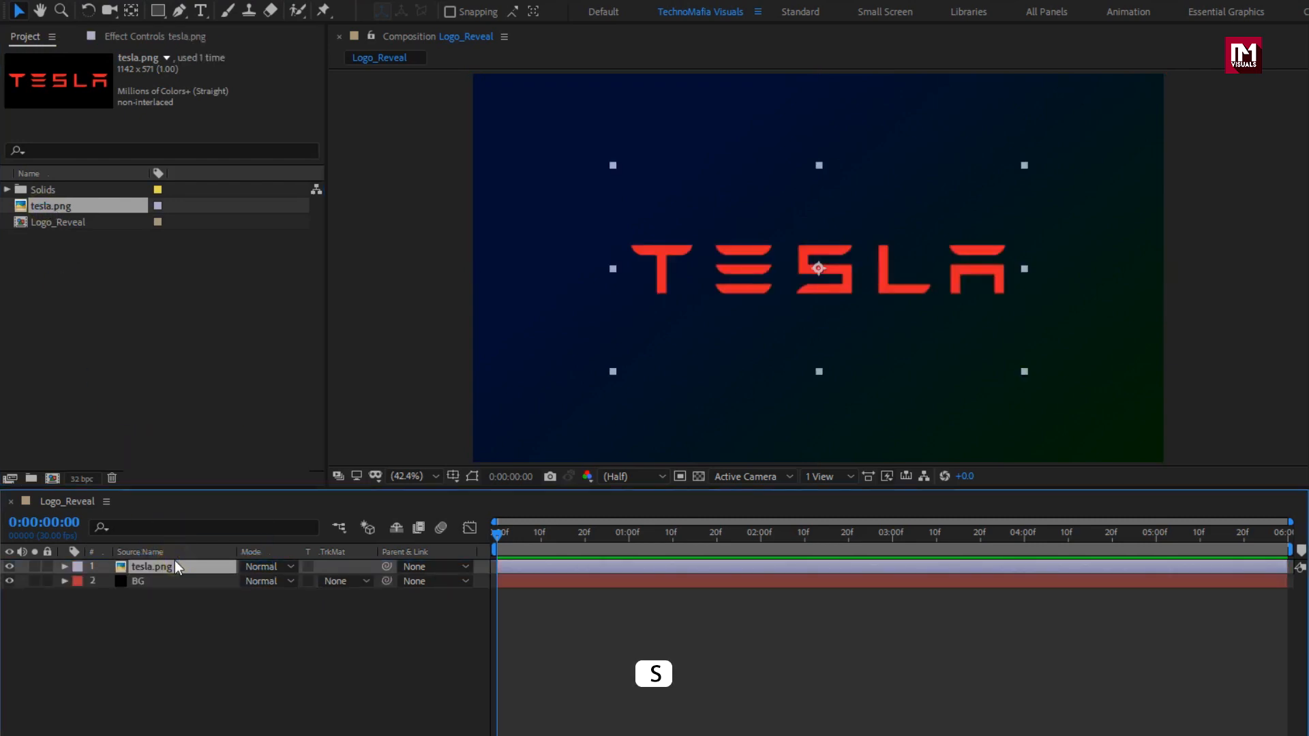
{"action": "left_click_drag", "start_coordinate": [292, 582], "coordinate": [282, 584]}
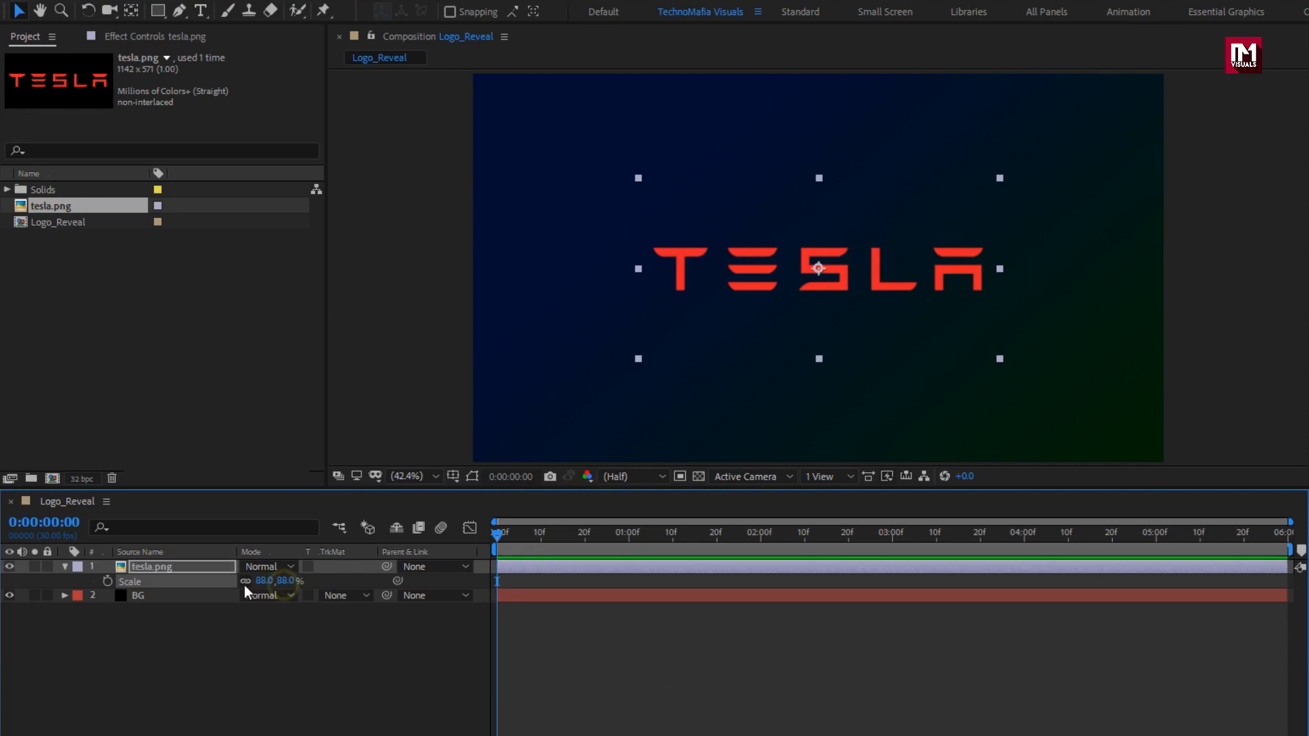
{"action": "left_click", "coordinate": [65, 566]}
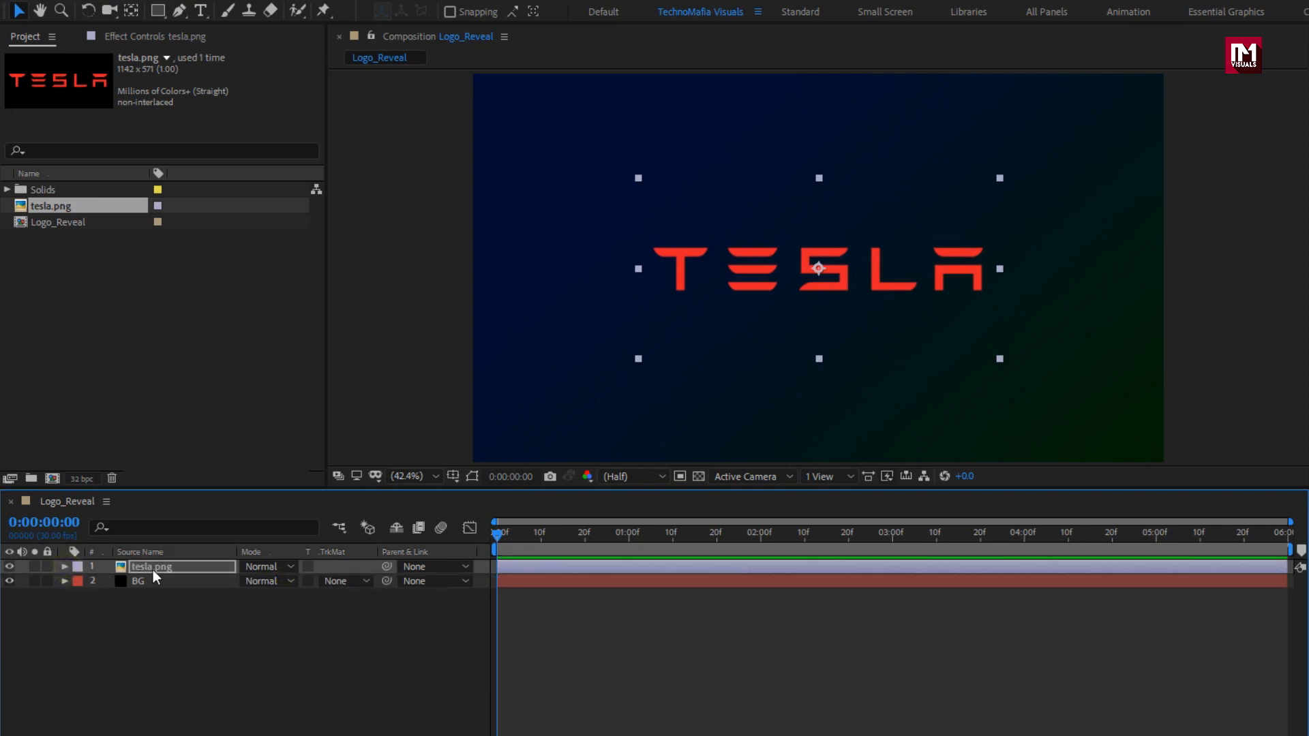
Precompose the tesla.png layer into a composition named Logo, moving all attributes.
{"action": "right_click", "coordinate": [153, 567]}
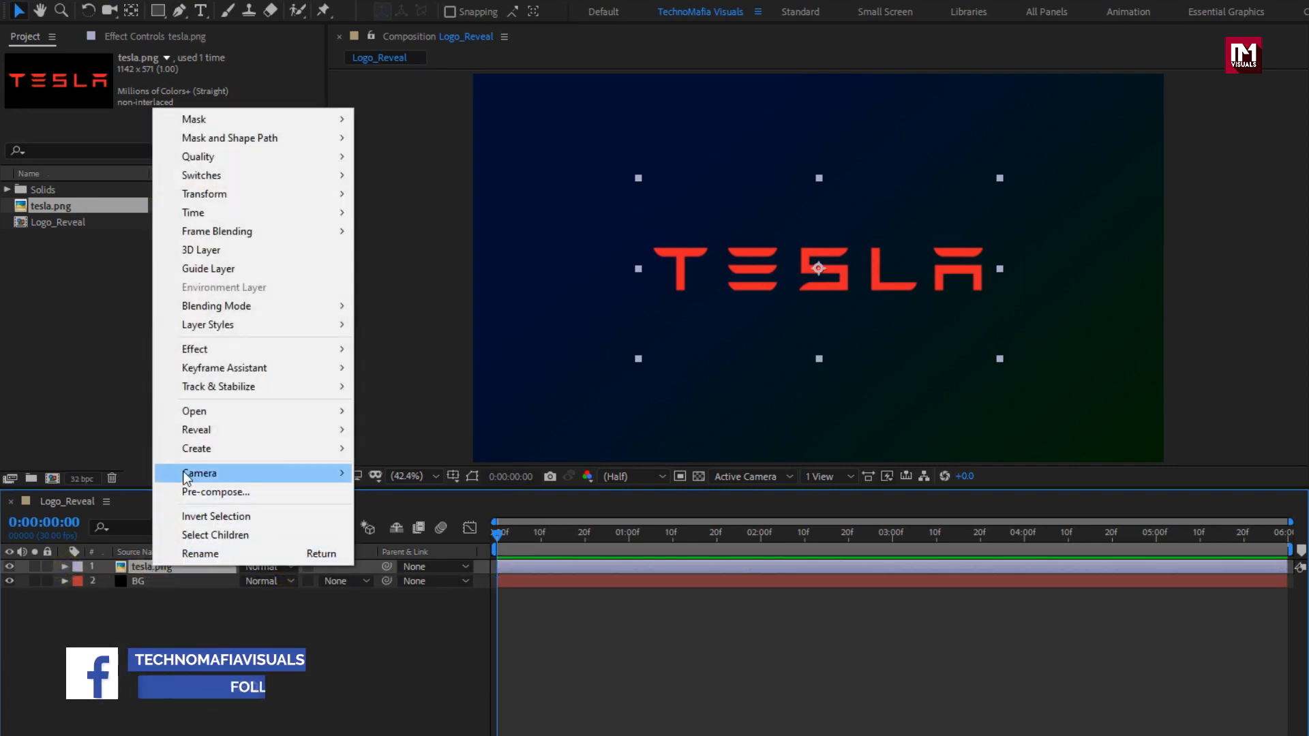
{"action": "left_click", "coordinate": [190, 492]}
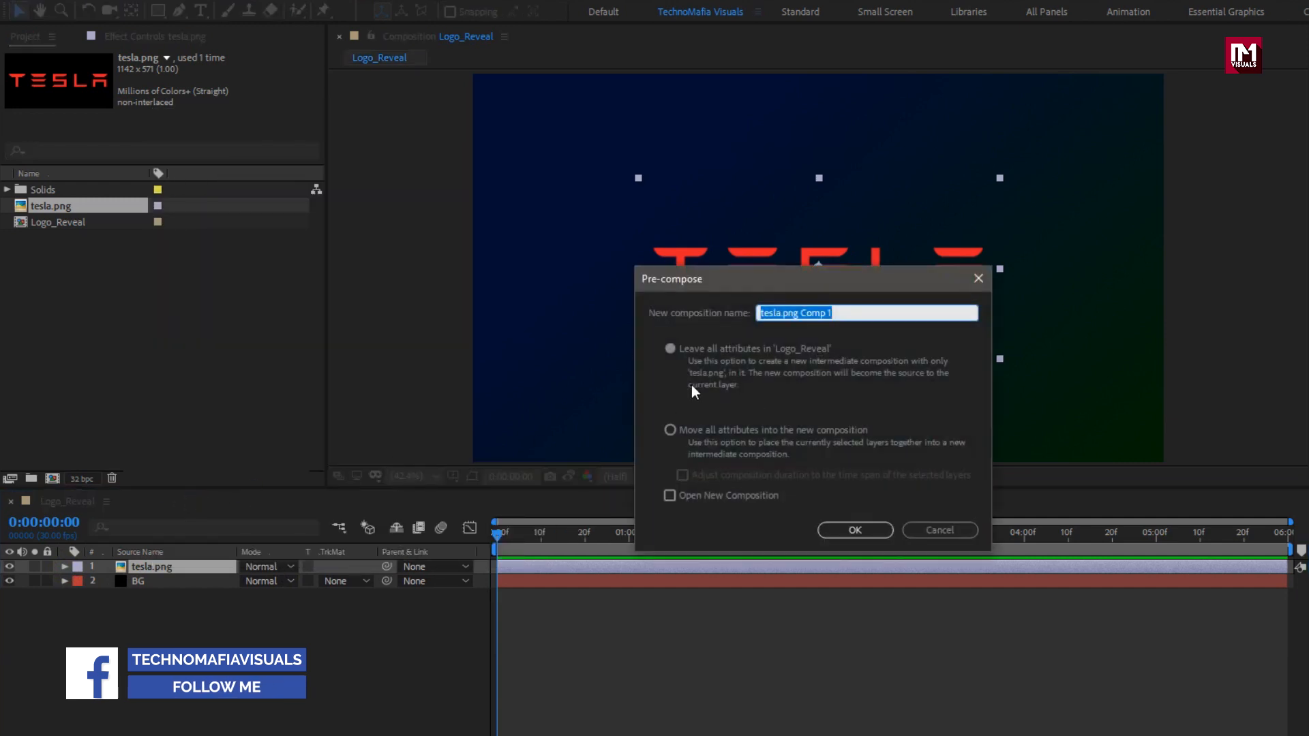
{"action": "type", "text": "Logo"}
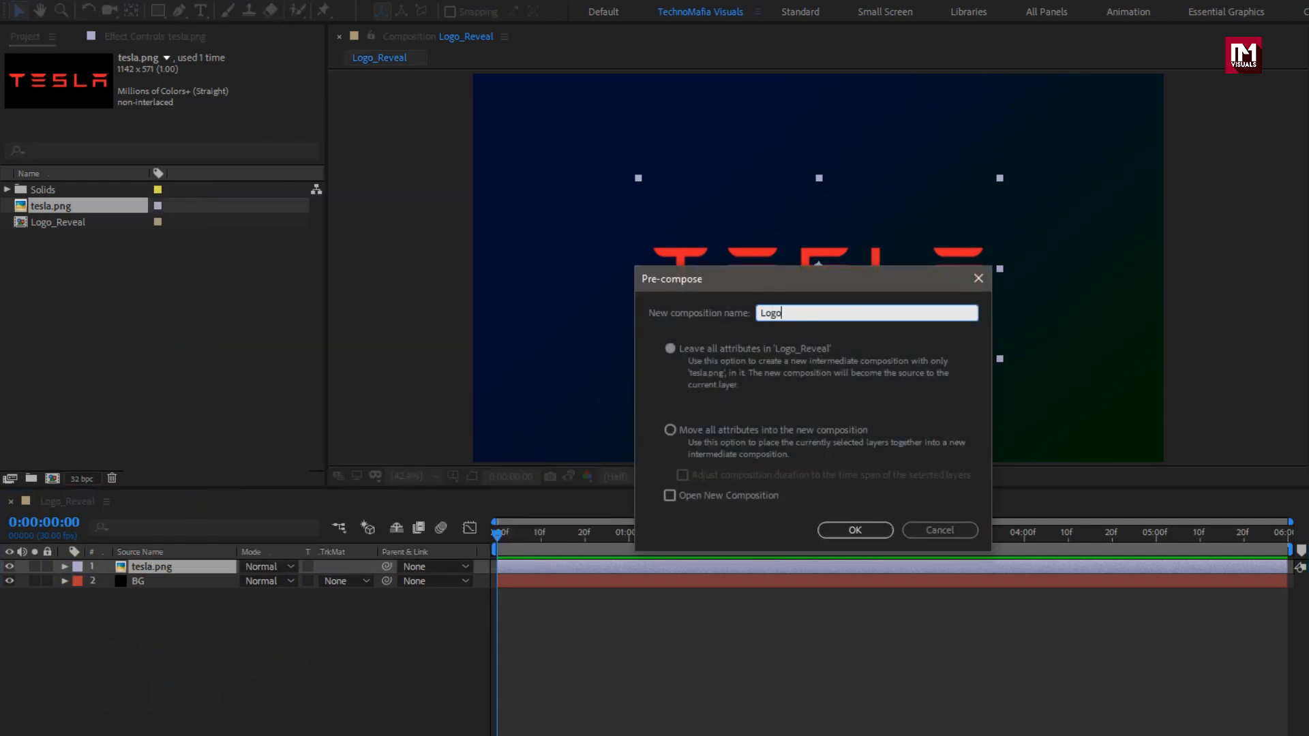
{"action": "left_click", "coordinate": [674, 433]}
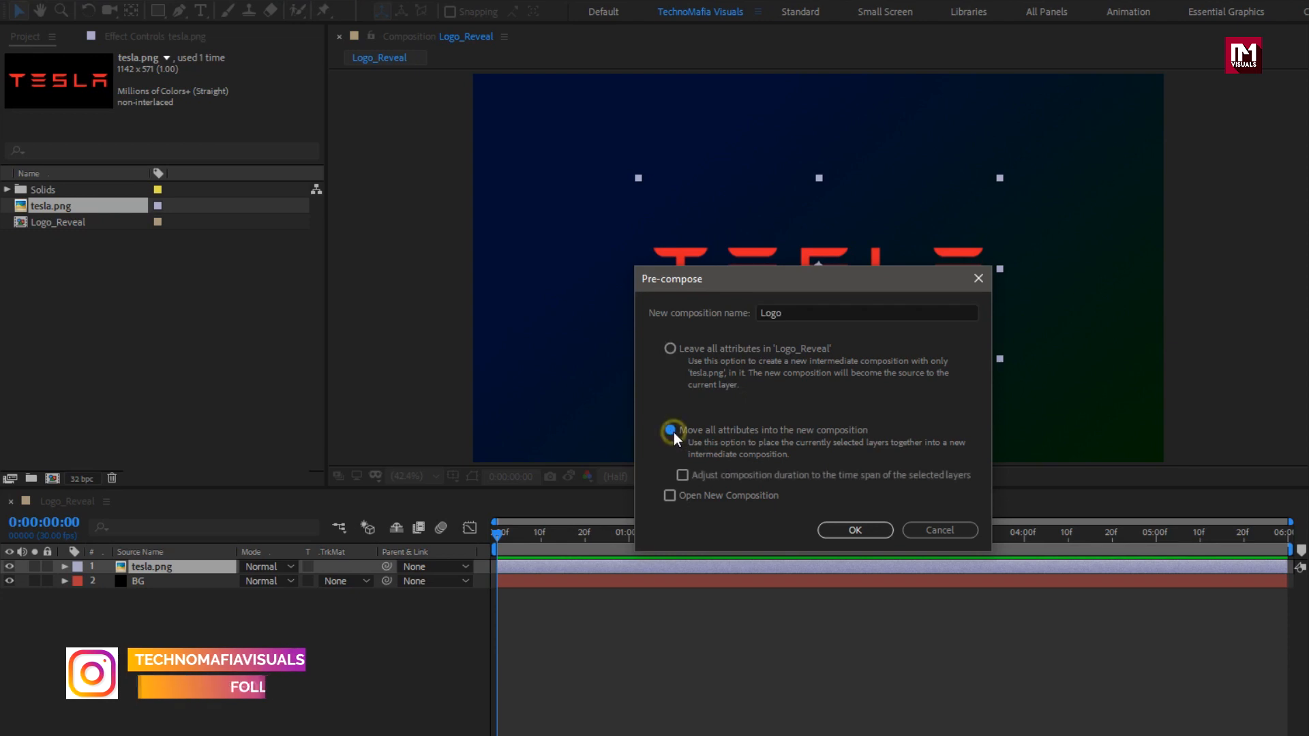
{"action": "left_click", "coordinate": [843, 531]}
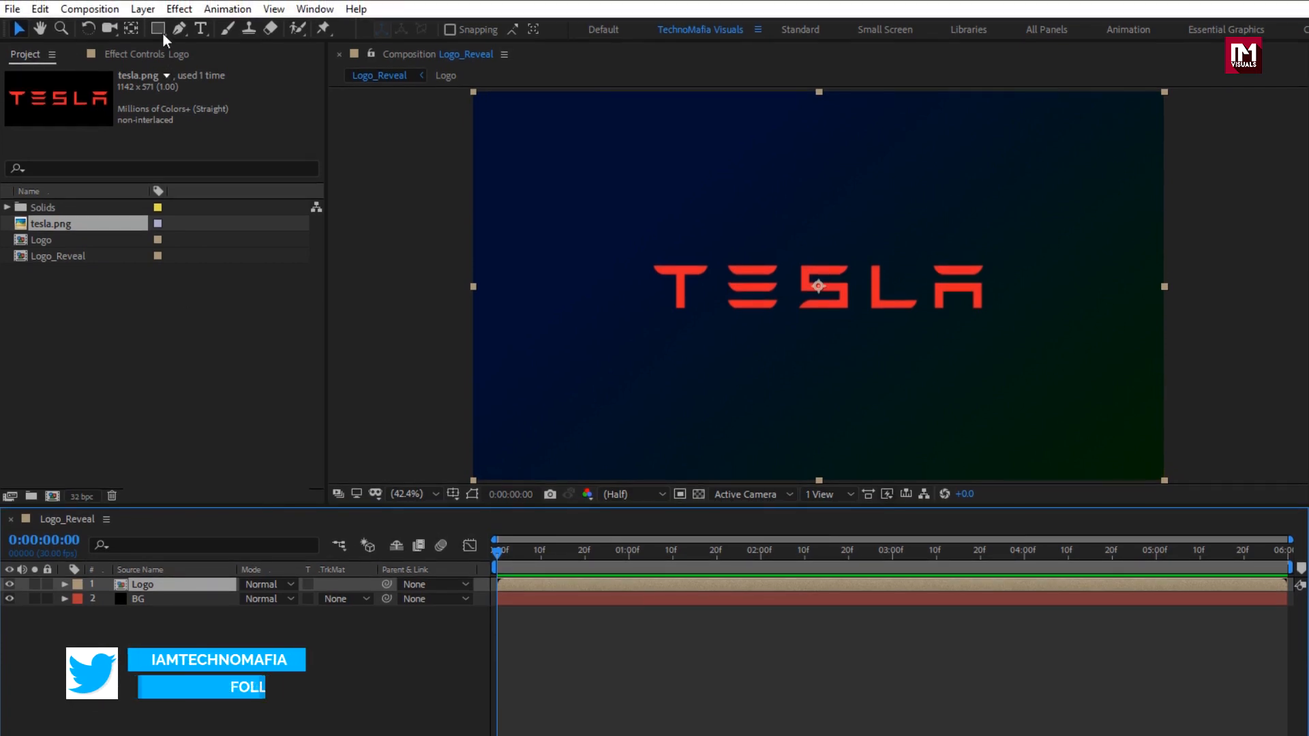
Auto-trace the Logo layer into masks and toggle mask path visibility to check them.
{"action": "left_click", "coordinate": [142, 8]}
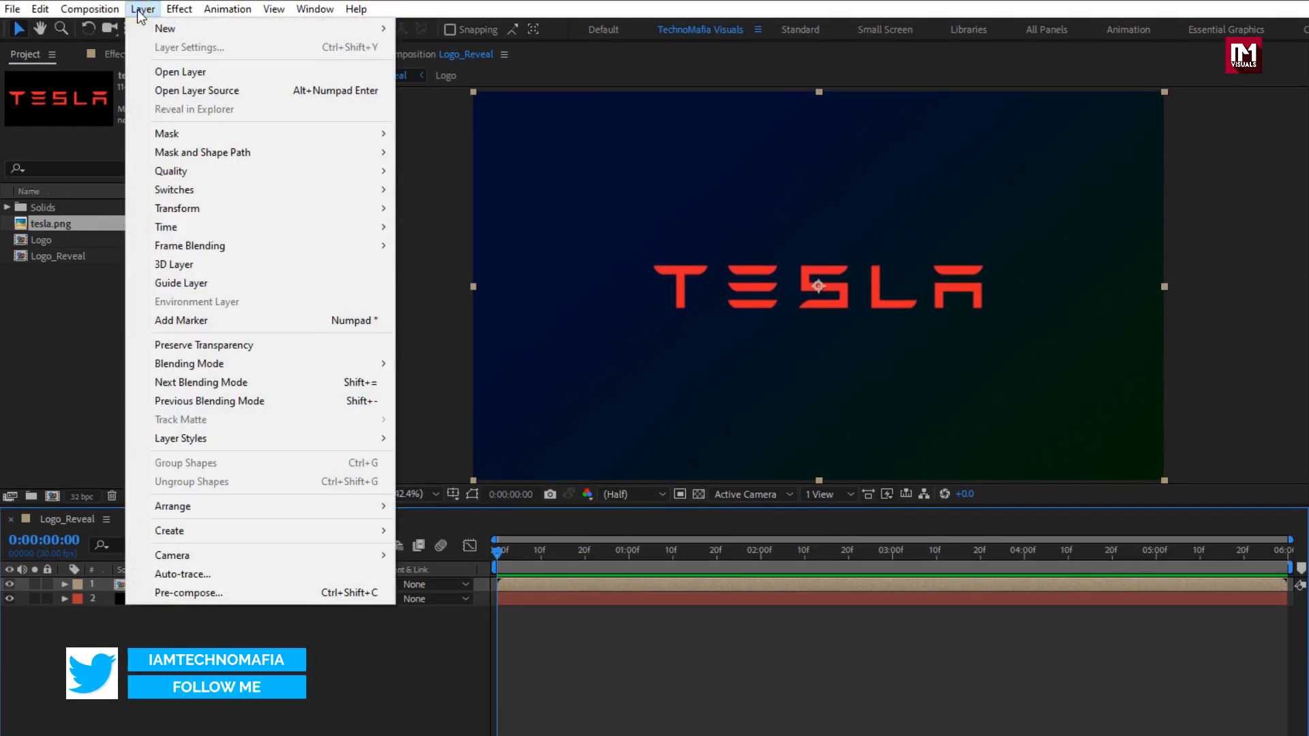
{"action": "left_click", "coordinate": [192, 573]}
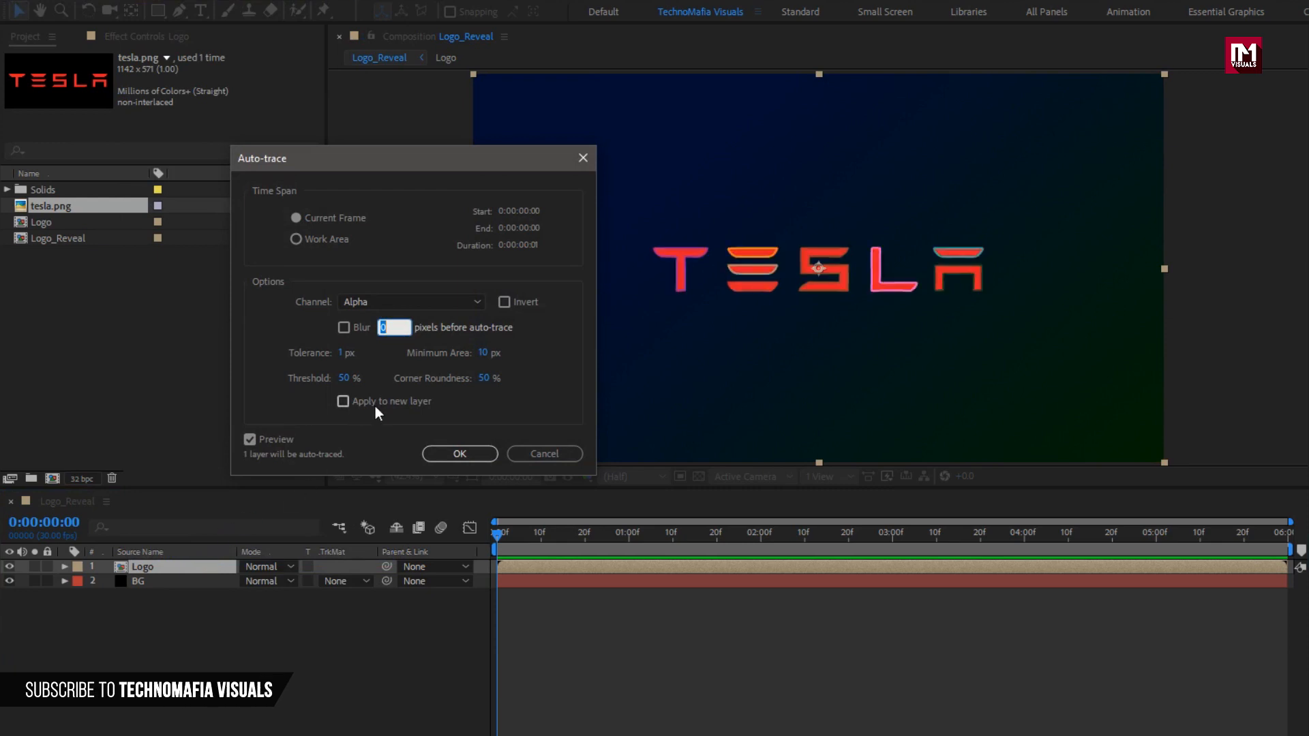
{"action": "left_click", "coordinate": [453, 454]}
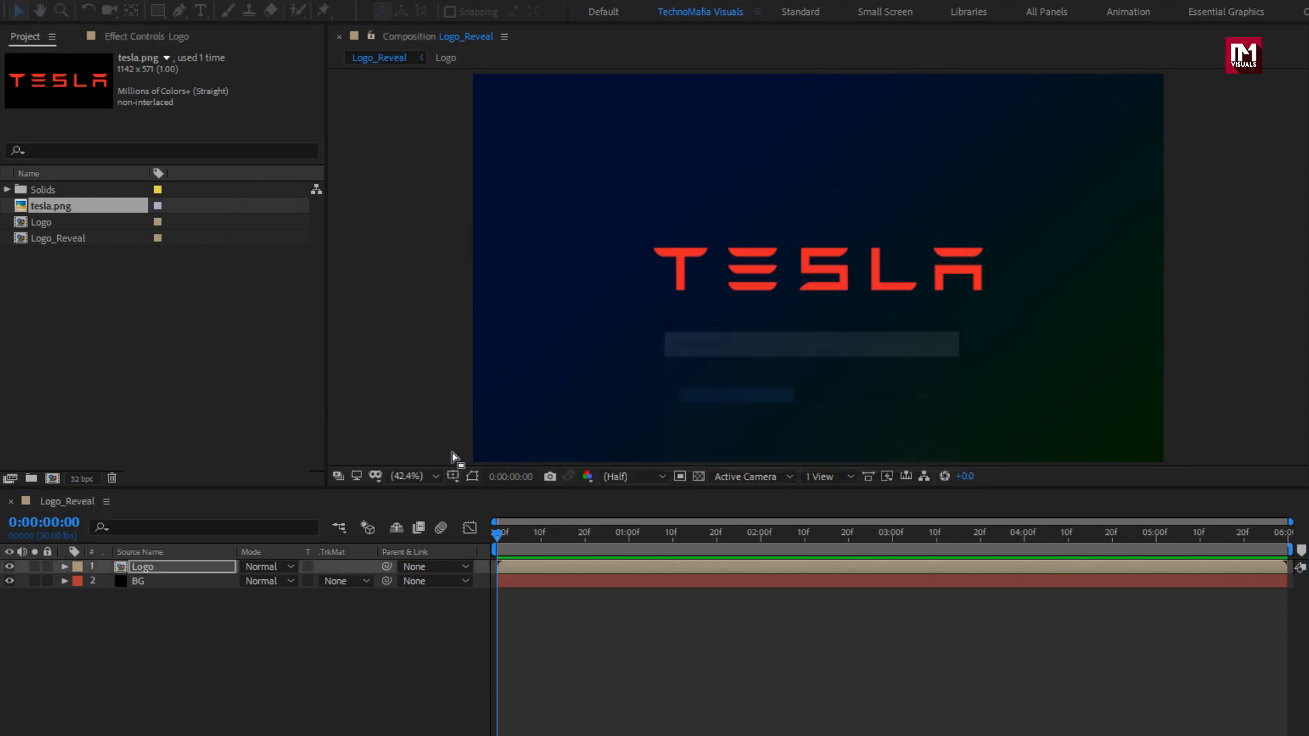
{"action": "left_click", "coordinate": [179, 566]}
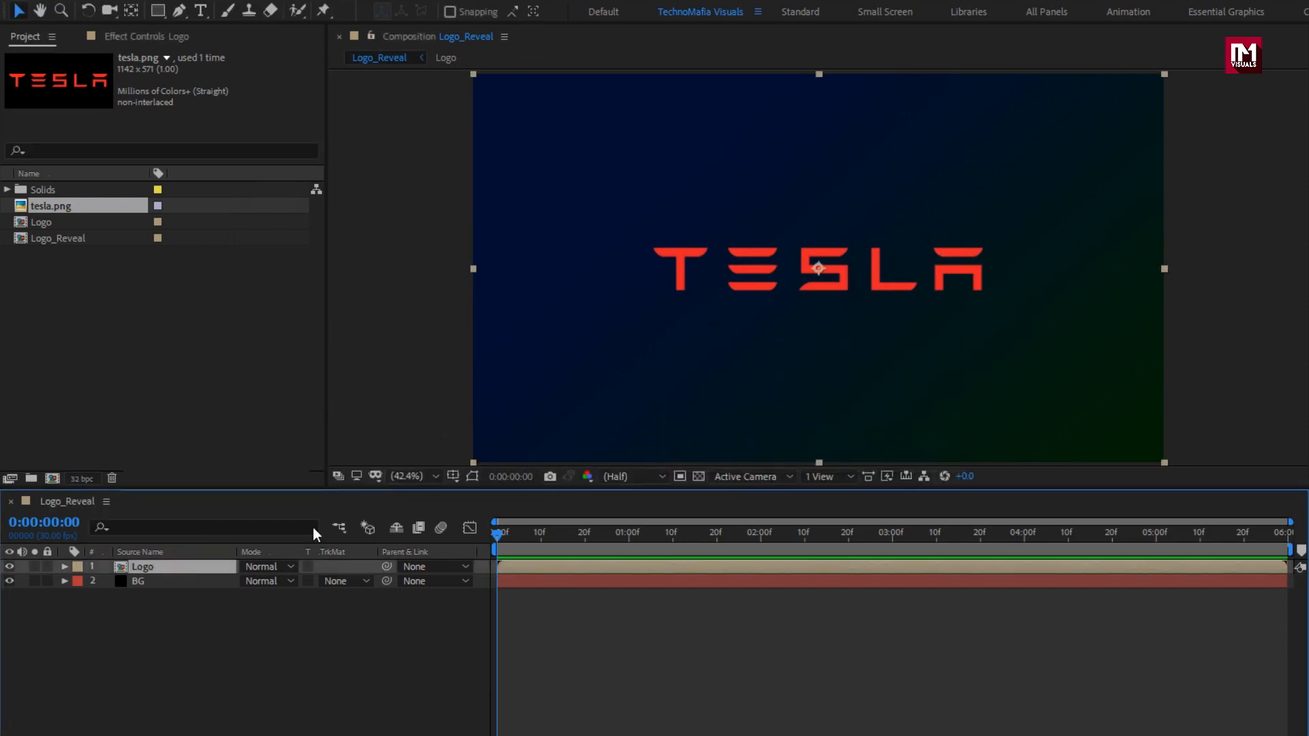
{"action": "left_click", "coordinate": [472, 478]}
{"action": "left_click", "coordinate": [473, 478]}
Apply Saber to the Logo layer with the Ghost preset and Layer Masks core type.
{"action": "left_click", "coordinate": [172, 10]}
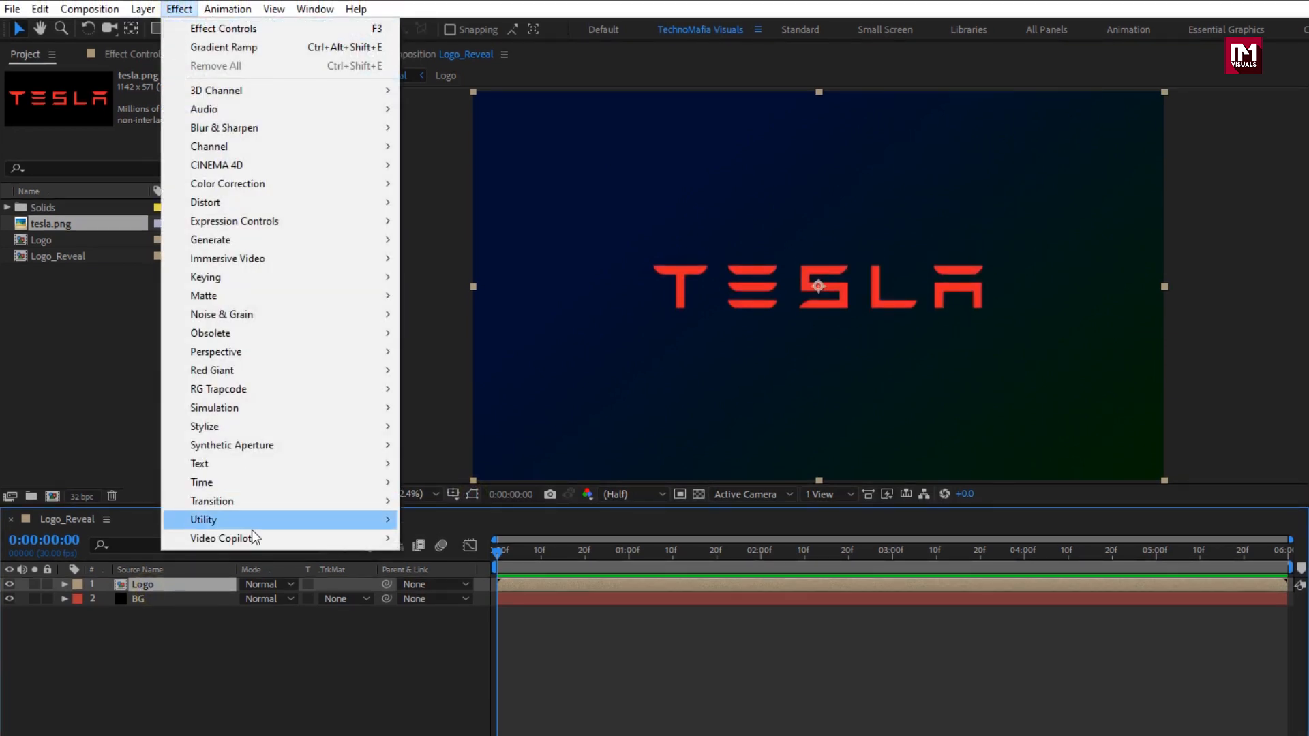
{"action": "mouse_move", "coordinate": [252, 538]}
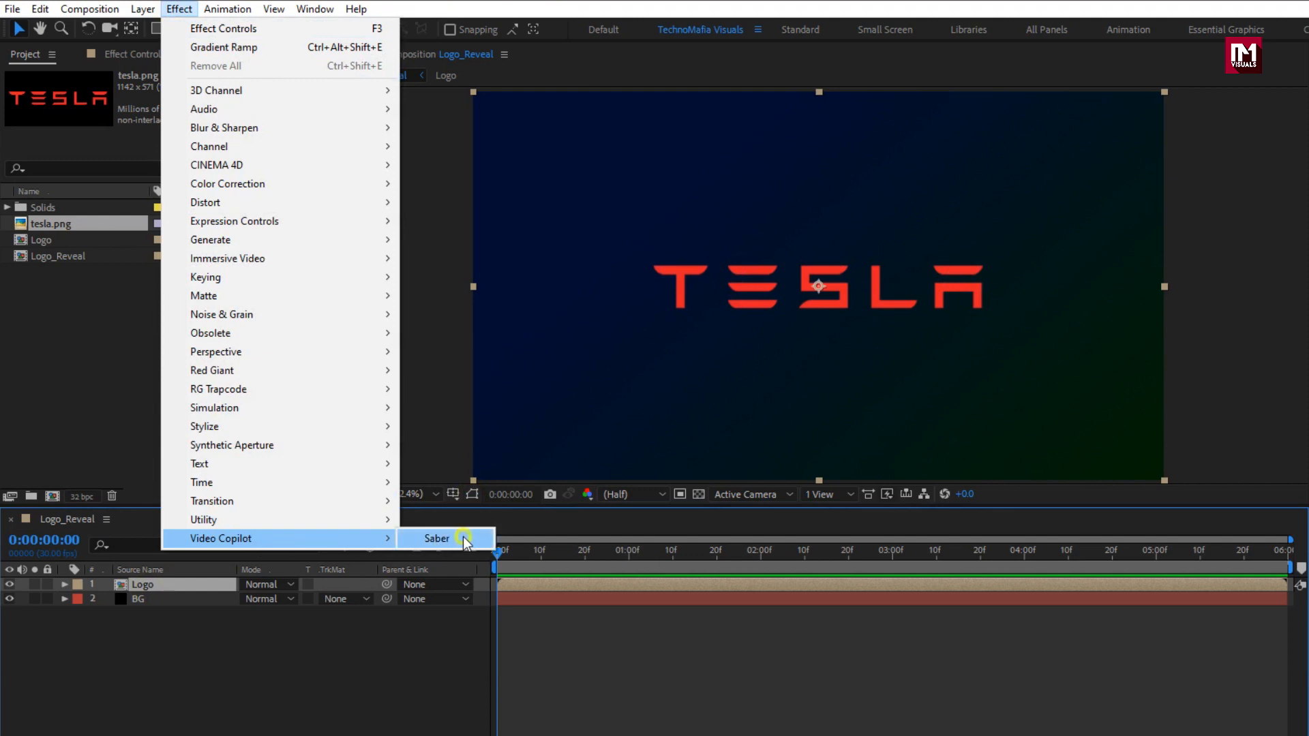
{"action": "left_click", "coordinate": [464, 538]}
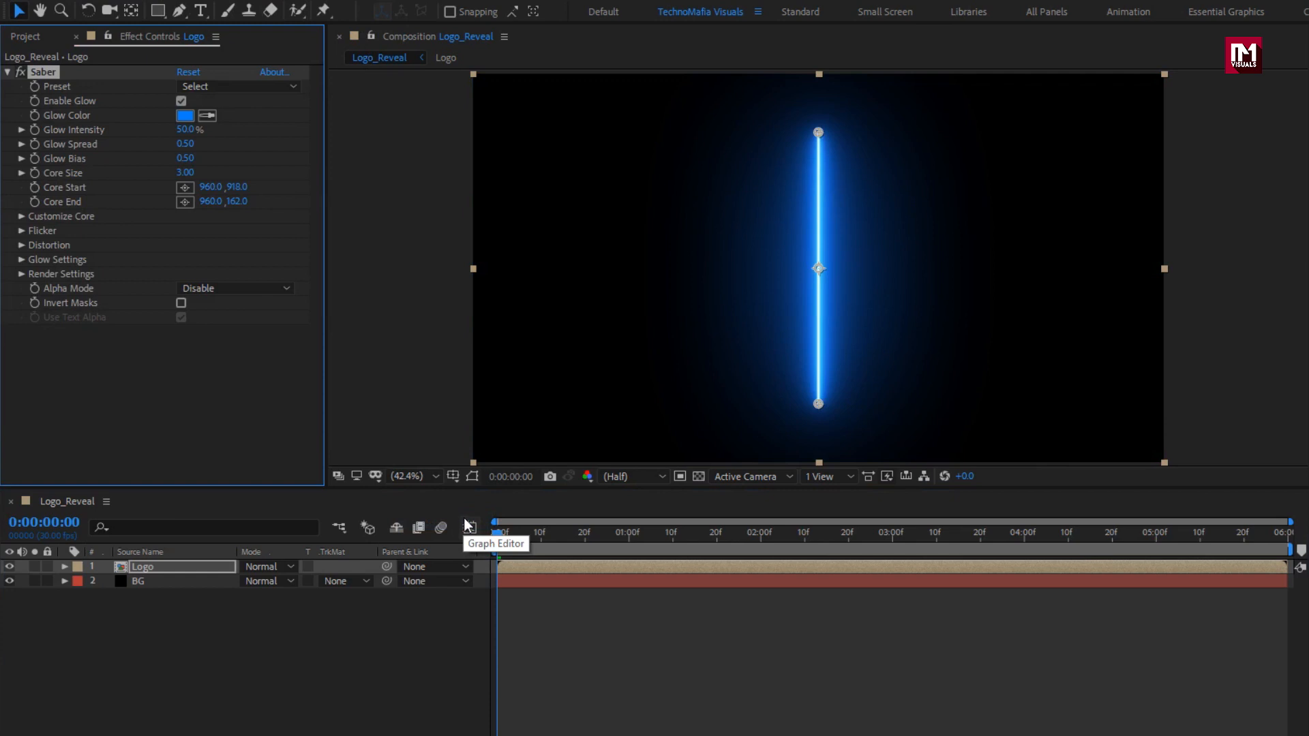
{"action": "left_click", "coordinate": [239, 85]}
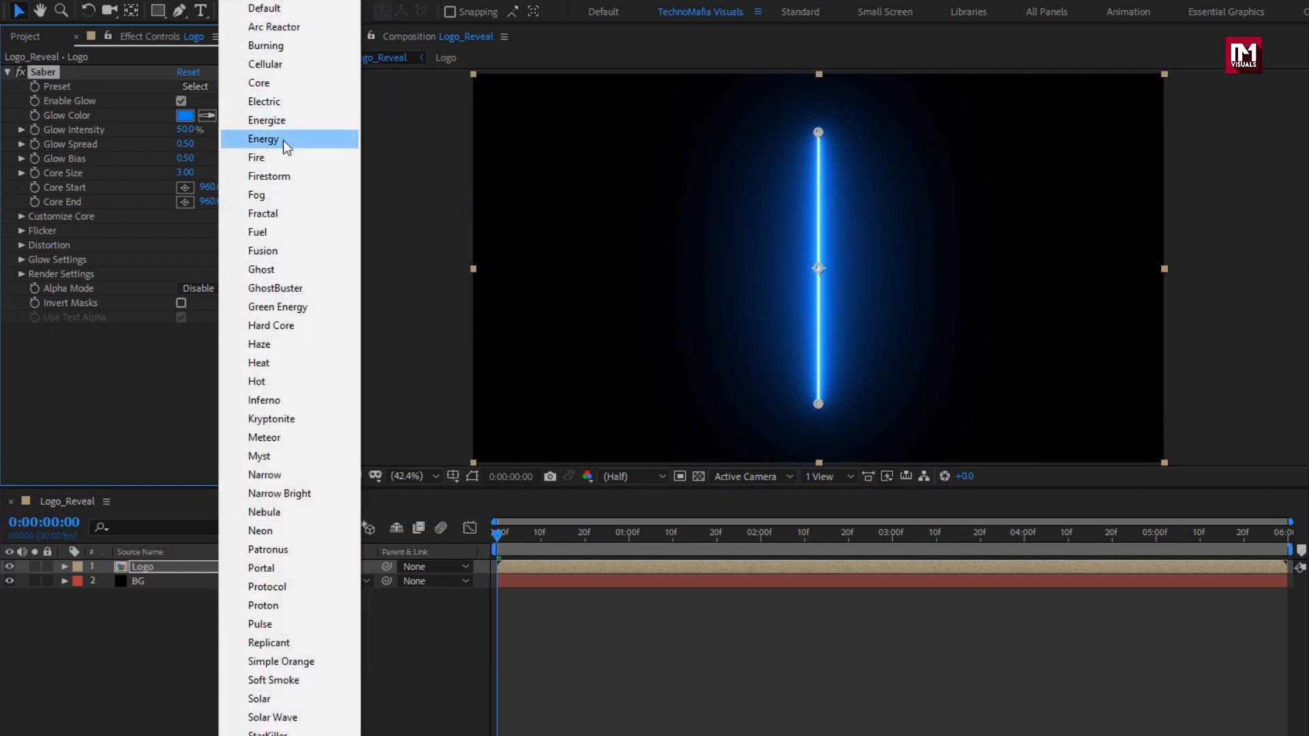
{"action": "left_click", "coordinate": [287, 266]}
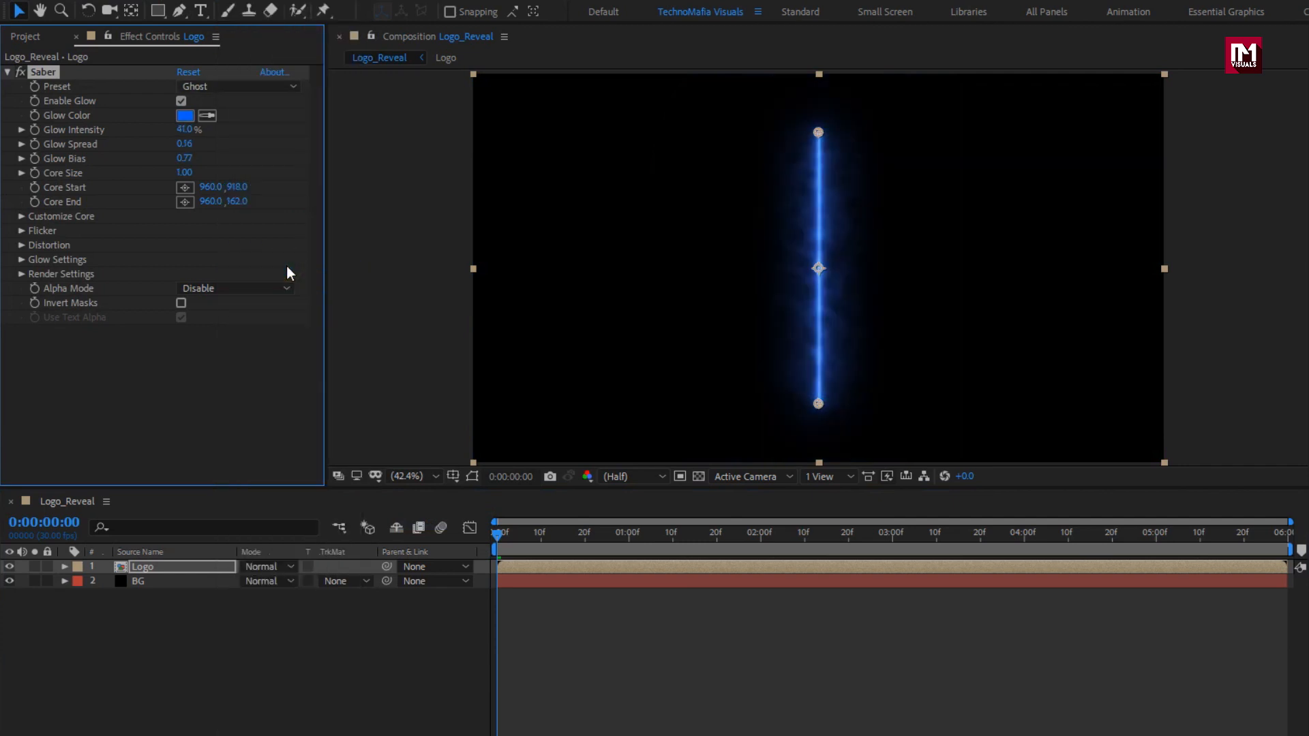
{"action": "left_click", "coordinate": [22, 216]}
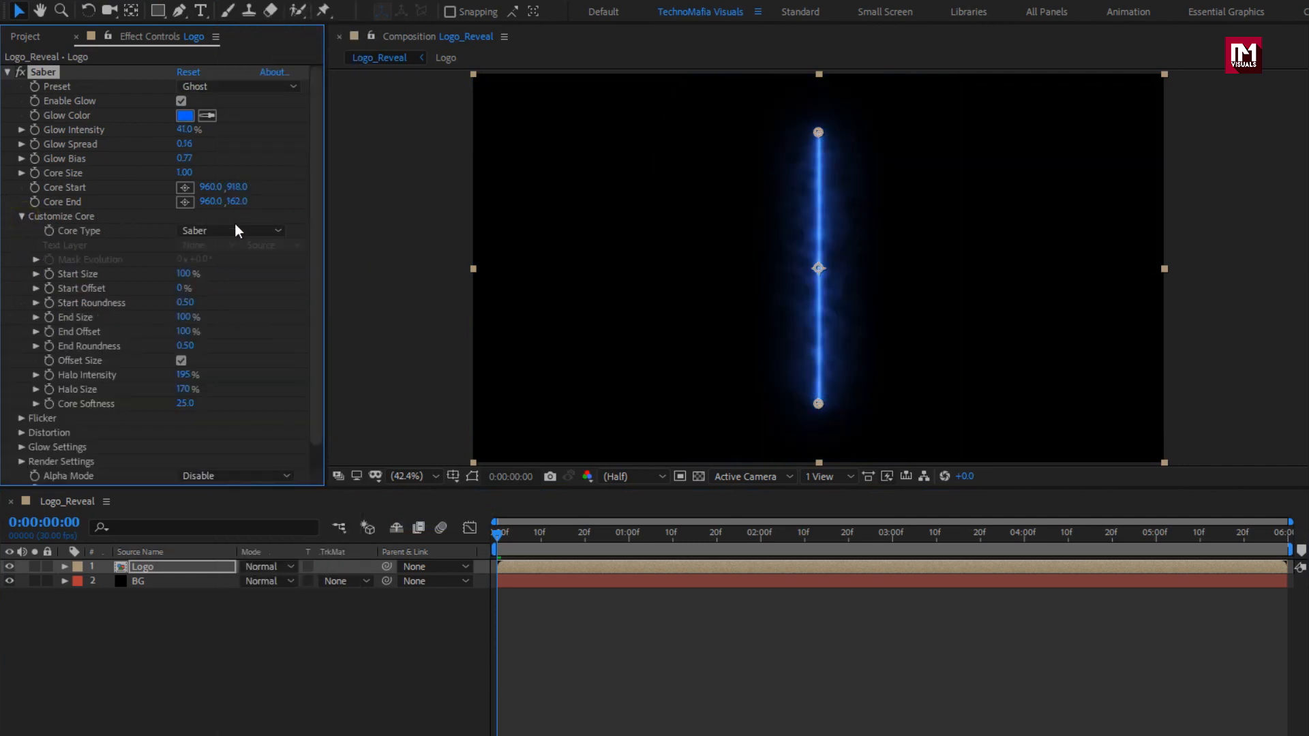
{"action": "left_click", "coordinate": [254, 231]}
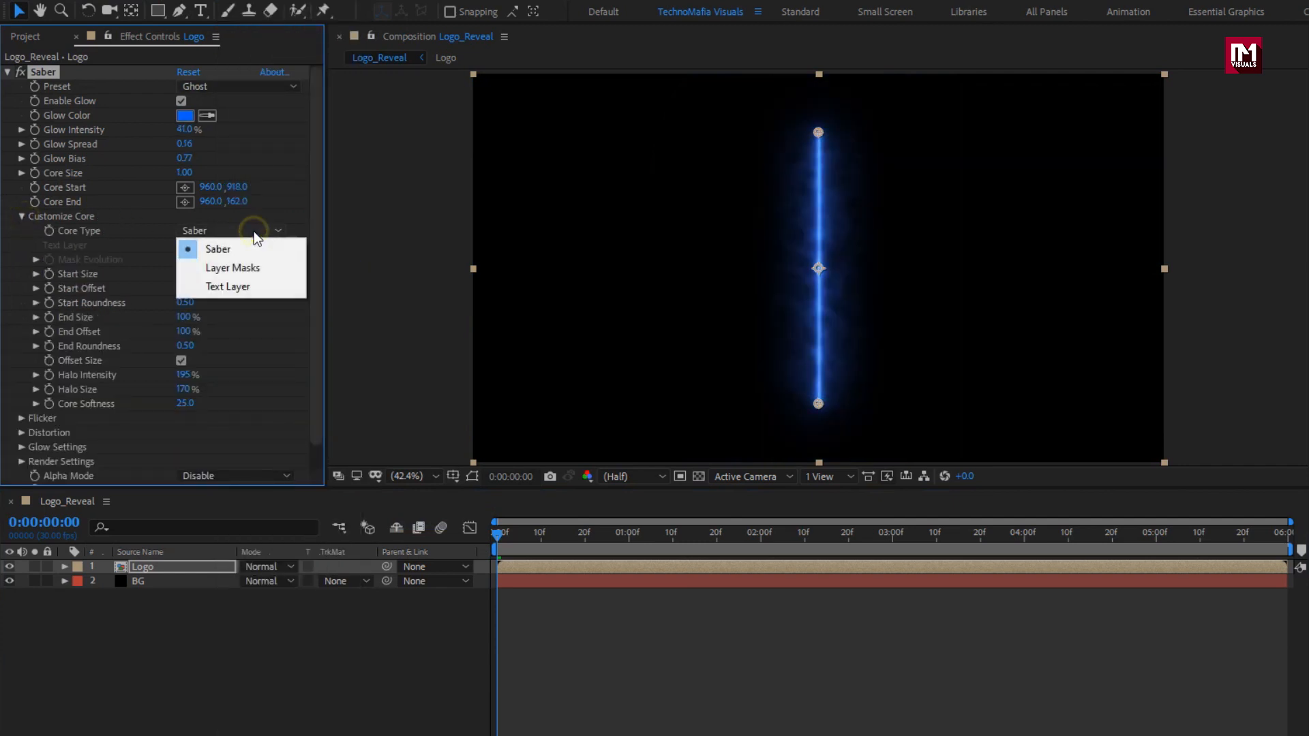
{"action": "left_click", "coordinate": [253, 267]}
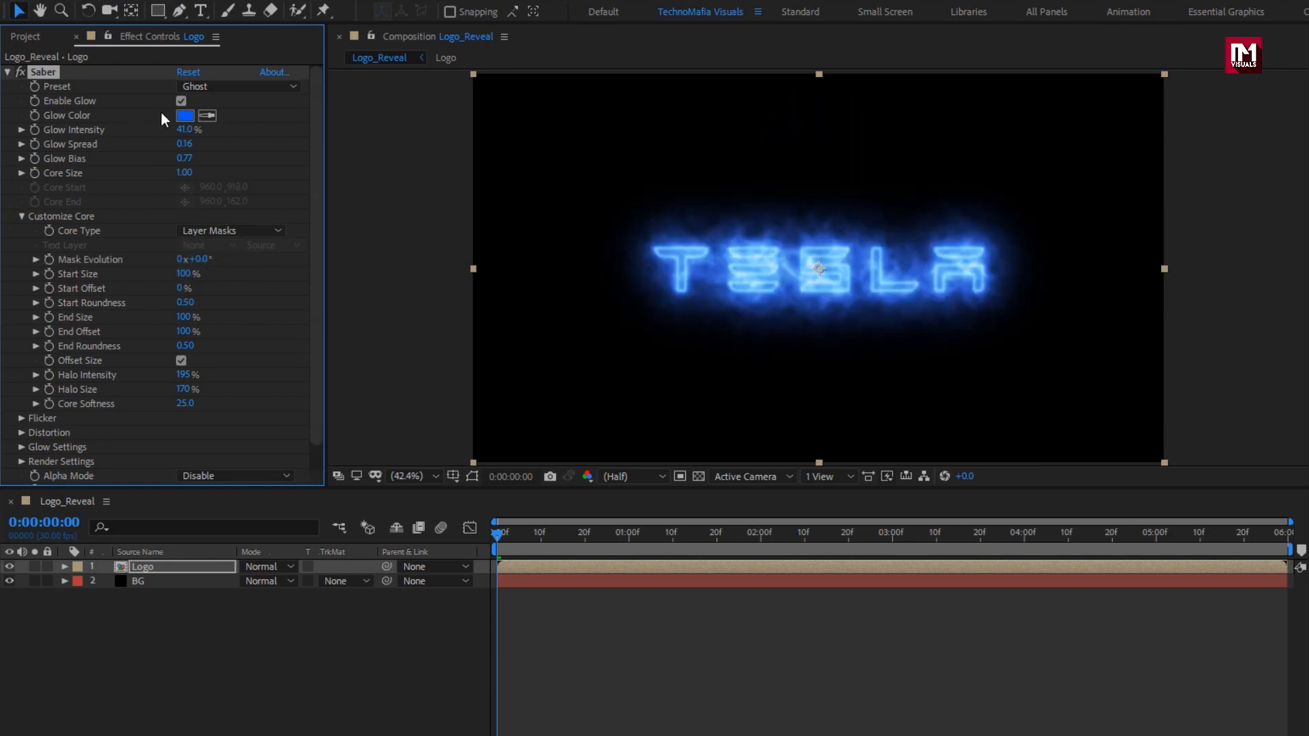
Set the Saber glow colour to pale yellow and Glow Intensity to 25%.
{"action": "left_click", "coordinate": [185, 116]}
{"action": "left_click_drag", "start_coordinate": [442, 313], "coordinate": [442, 388]}
{"action": "left_click_drag", "start_coordinate": [297, 231], "coordinate": [292, 209]}
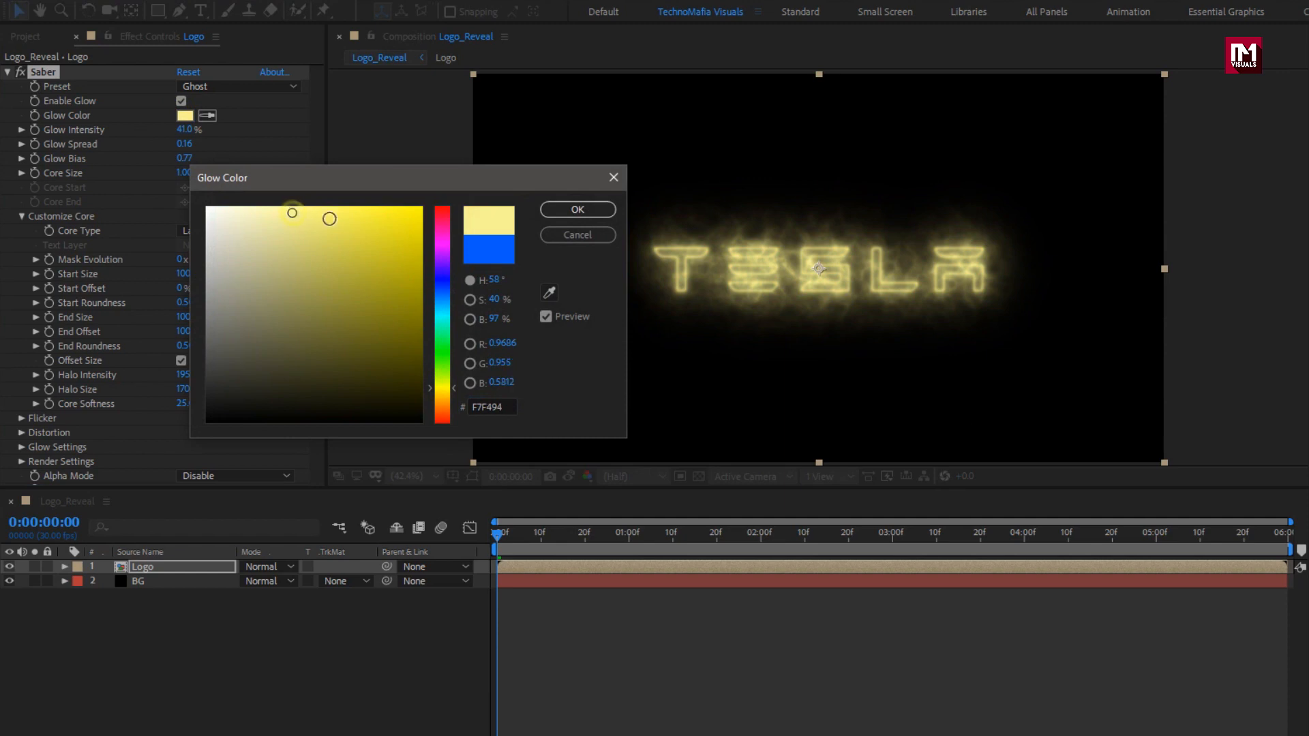
{"action": "left_click", "coordinate": [577, 210]}
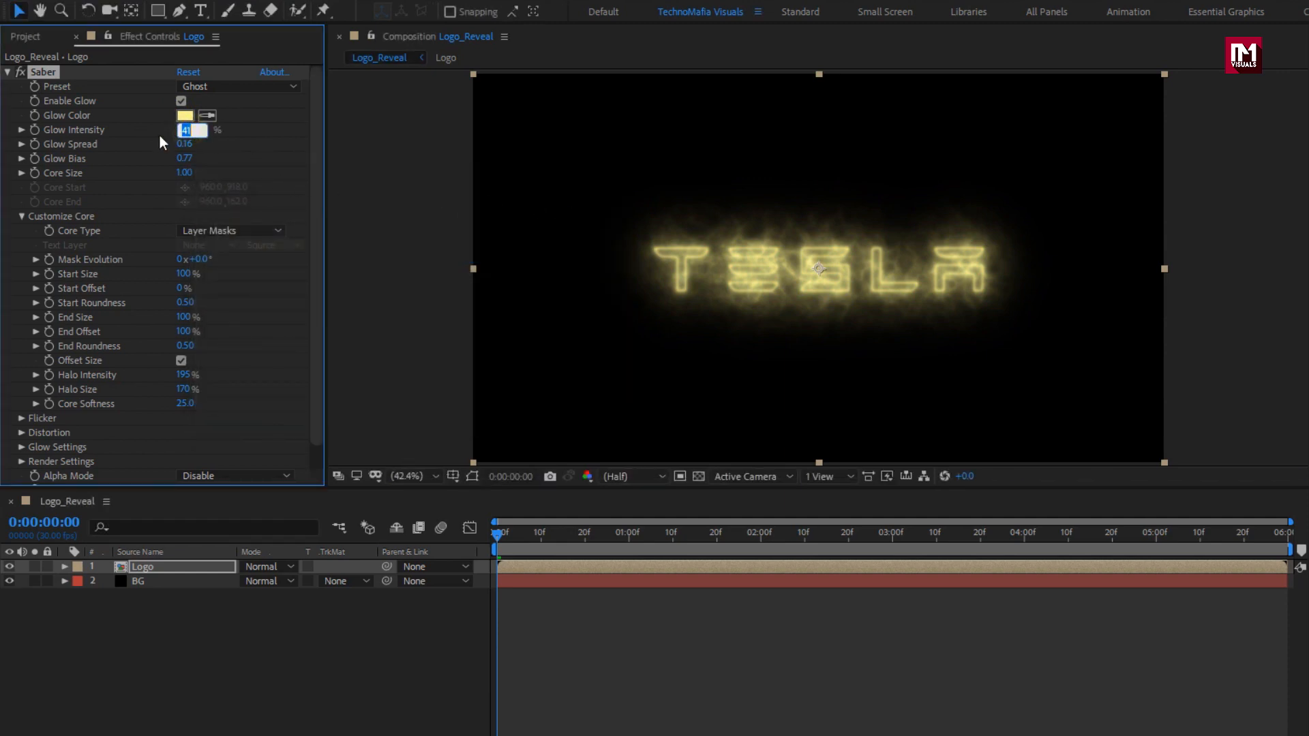
{"action": "type", "text": "25"}
{"action": "key", "text": "Return"}
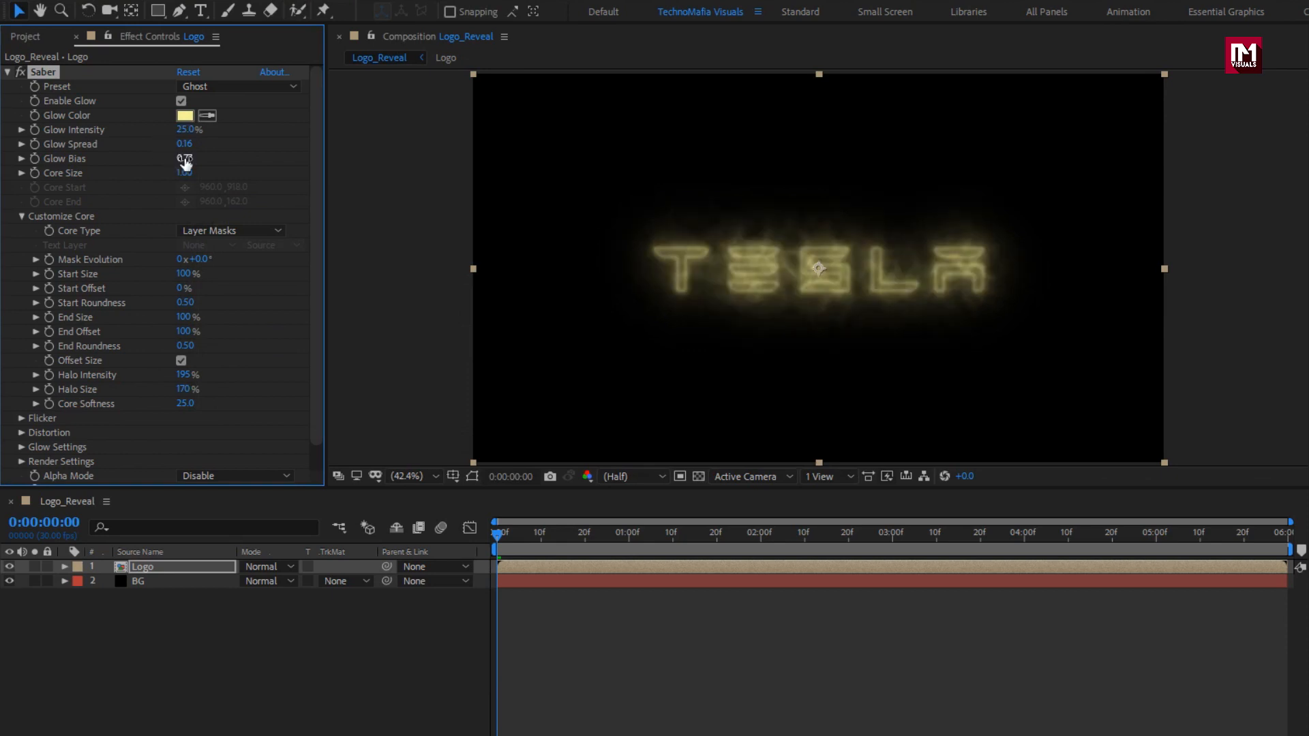
Set Glow Bias to 2.00, Core Size to 0.10 and Start Size to 45%.
{"action": "left_click", "coordinate": [186, 160]}
{"action": "type", "text": "2"}
{"action": "key", "text": "Return"}
{"action": "left_click", "coordinate": [183, 173]}
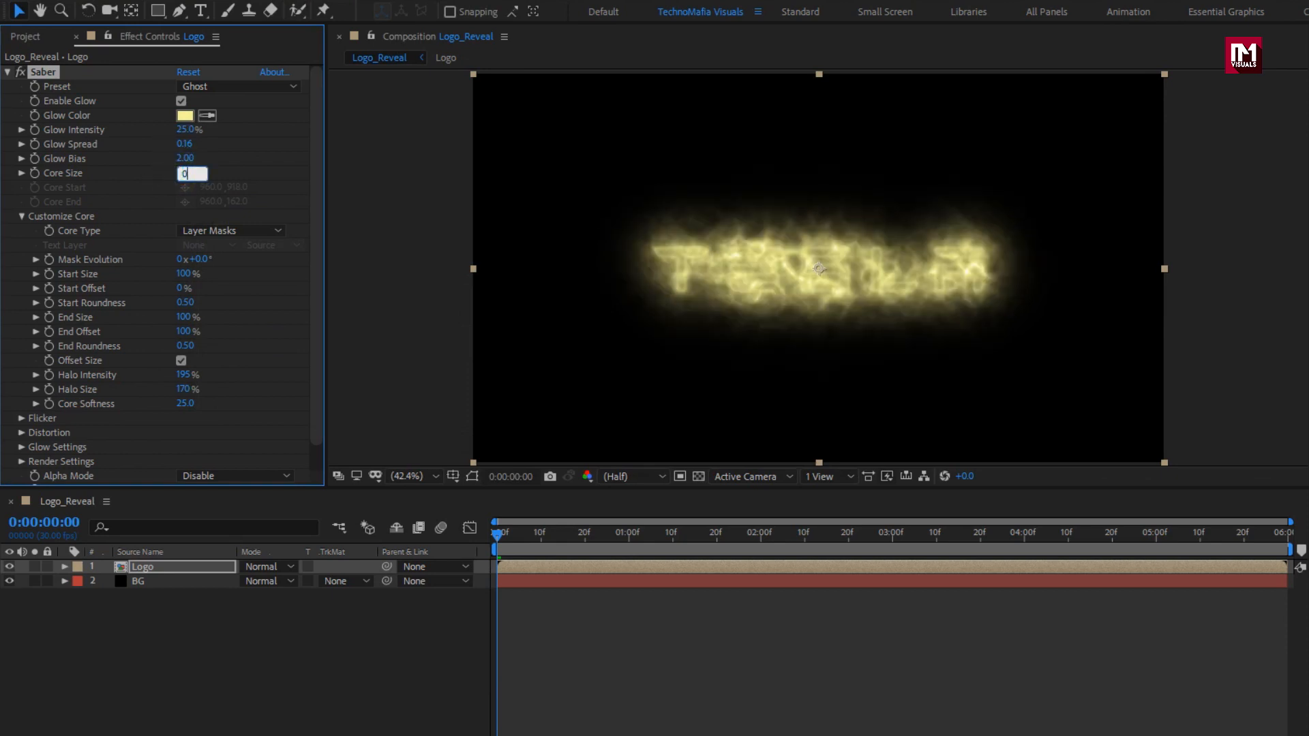
{"action": "type", "text": "0.1"}
{"action": "key", "text": "Return"}
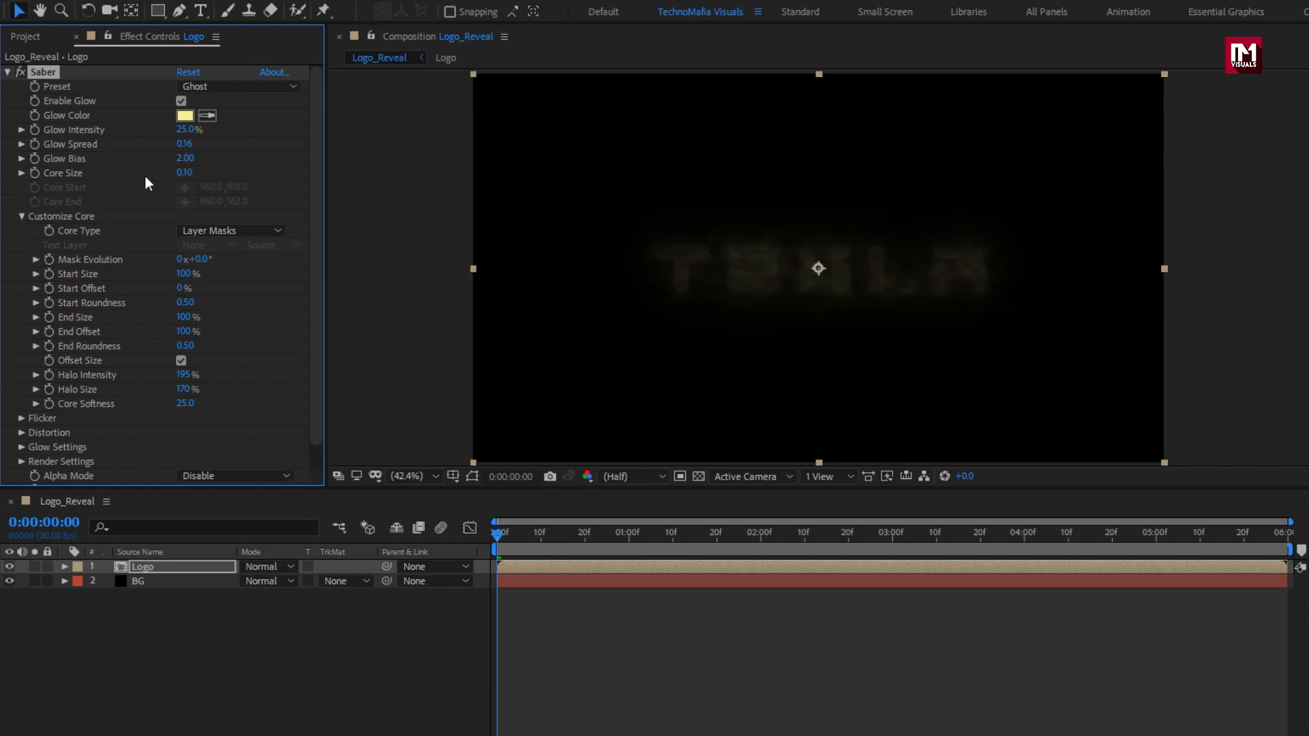
{"action": "type", "text": "45"}
{"action": "key", "text": "Return"}
Keyframe Start Offset from 0% at 0s to 100% at 0:00:04:00.
{"action": "left_click", "coordinate": [496, 532]}
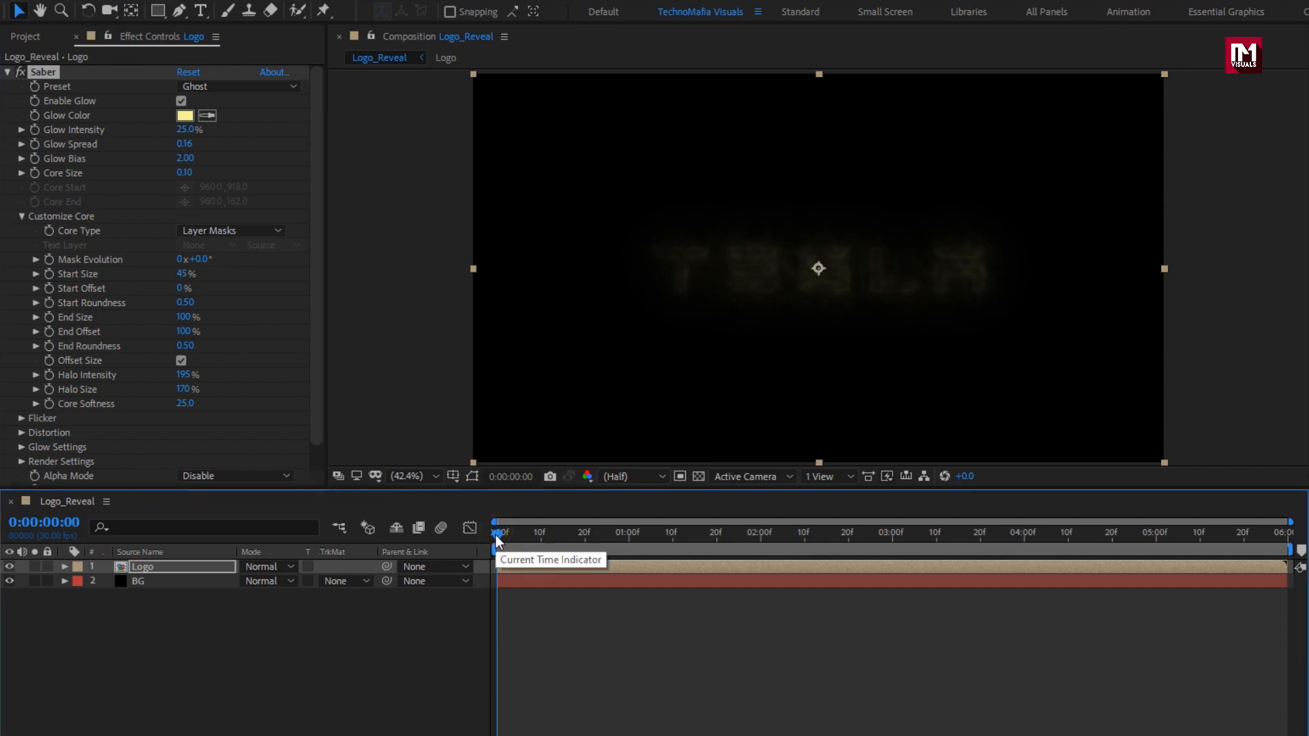
{"action": "left_click", "coordinate": [49, 287]}
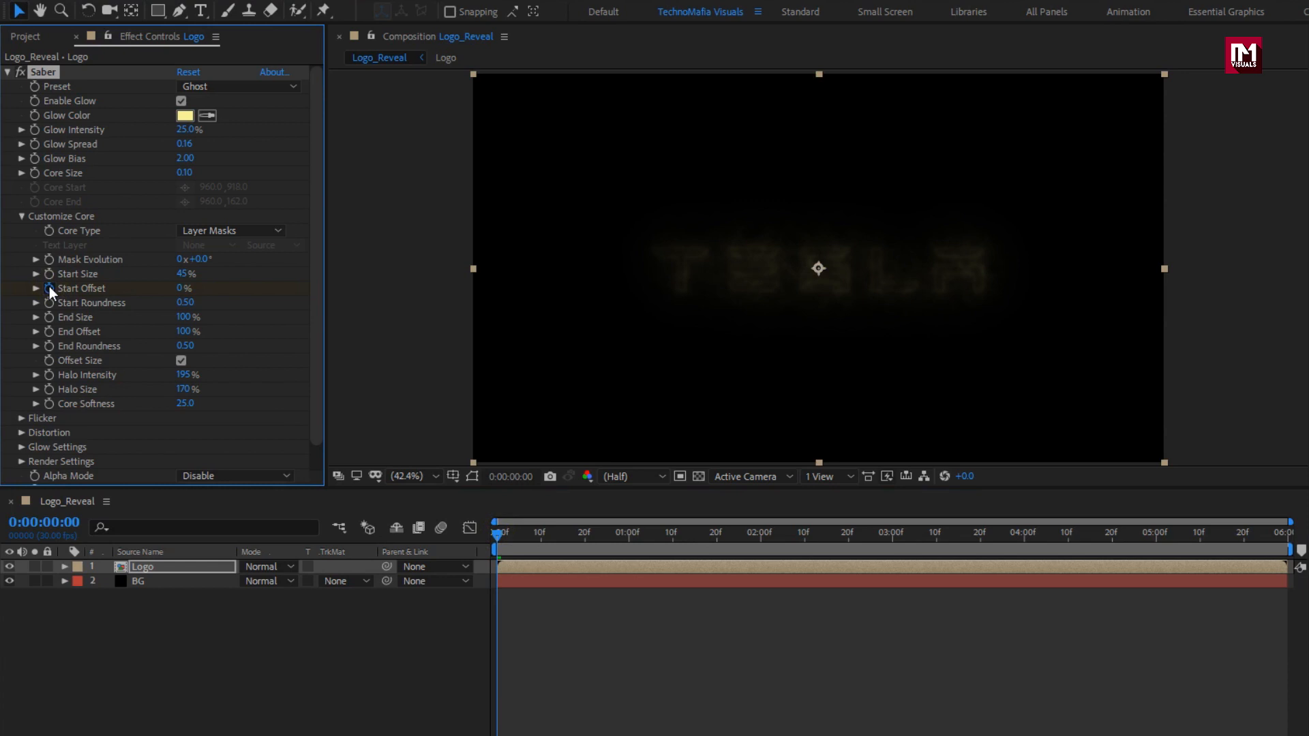
{"action": "left_click", "coordinate": [1025, 551]}
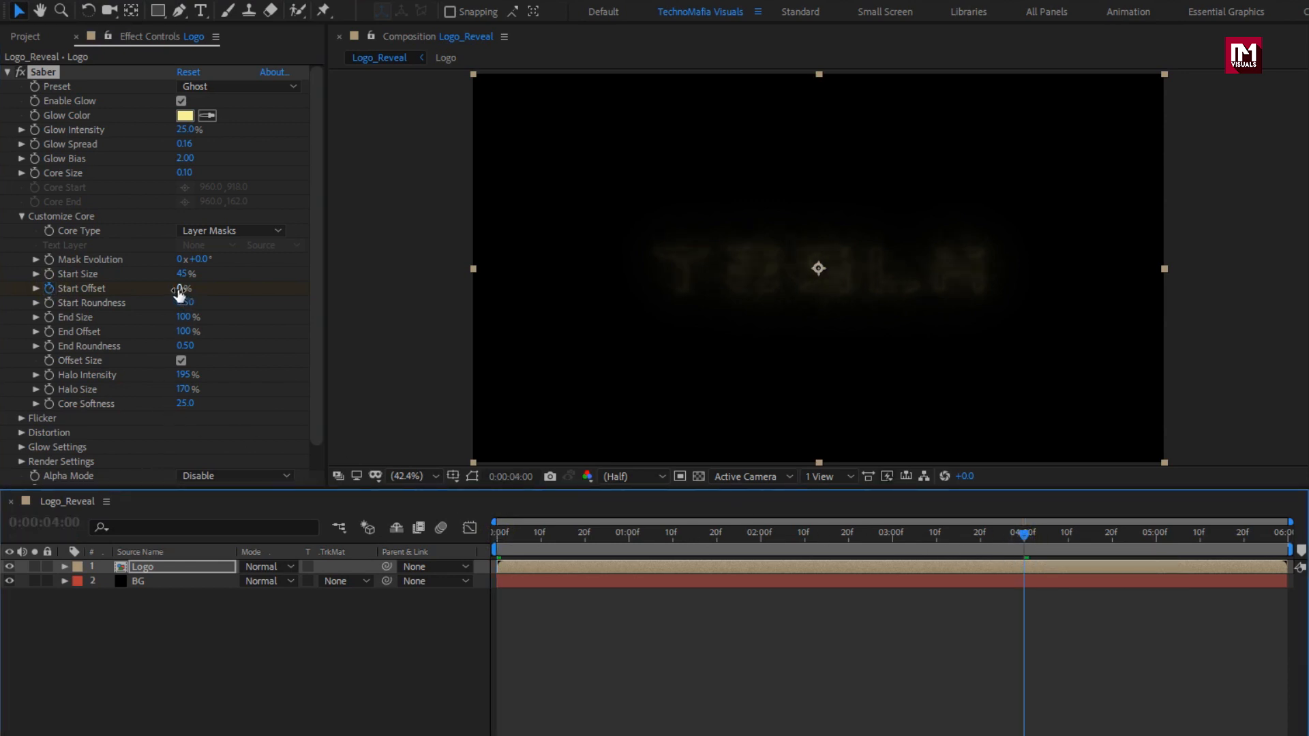
{"action": "left_click_drag", "start_coordinate": [182, 288], "coordinate": [379, 291]}
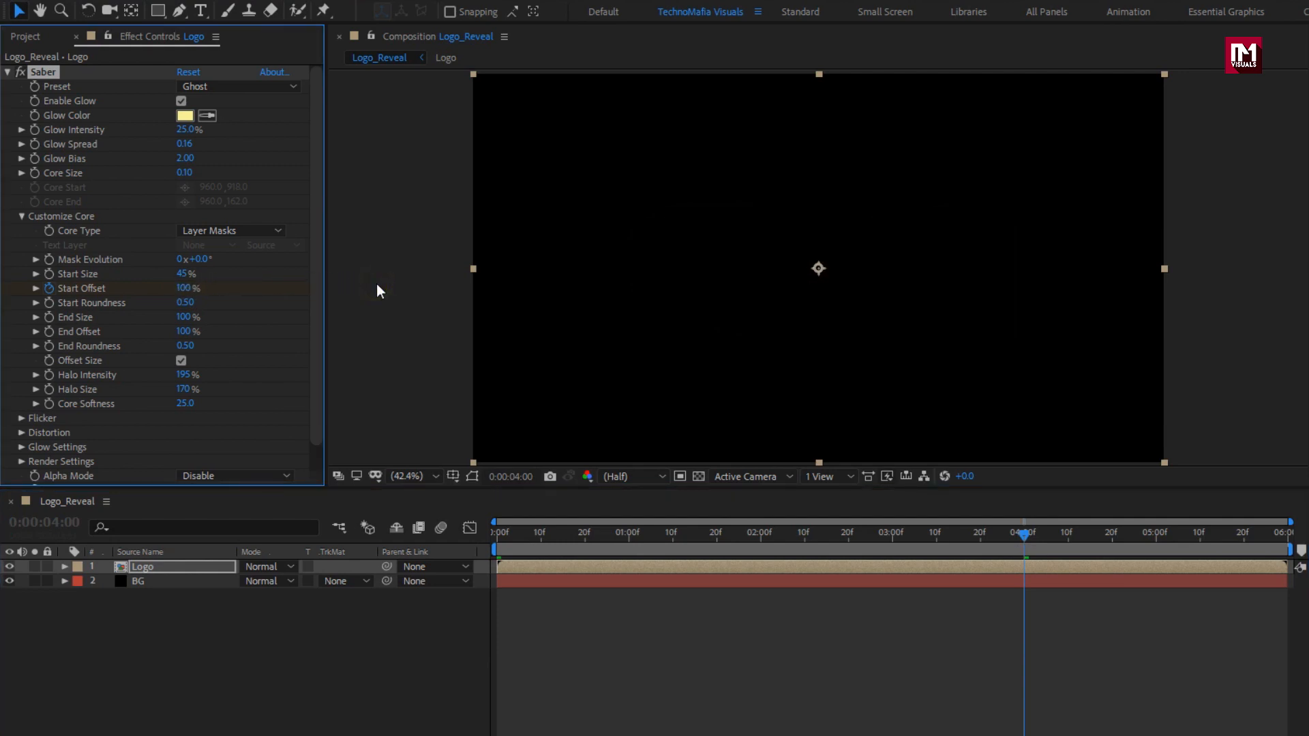
Keyframe End Offset at 100% at 0:00:05:00 and 0% at 0:00:01:15, then preview.
{"action": "left_click", "coordinate": [1157, 544]}
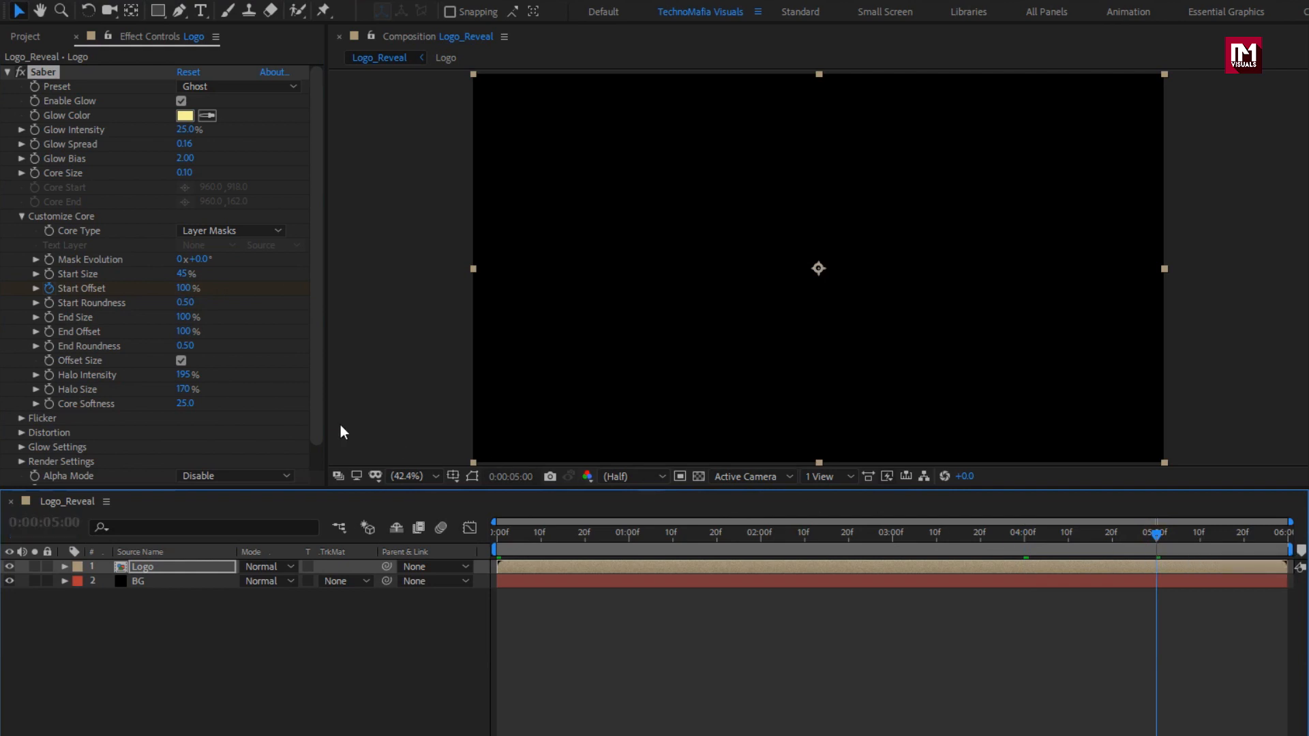
{"action": "left_click", "coordinate": [49, 331]}
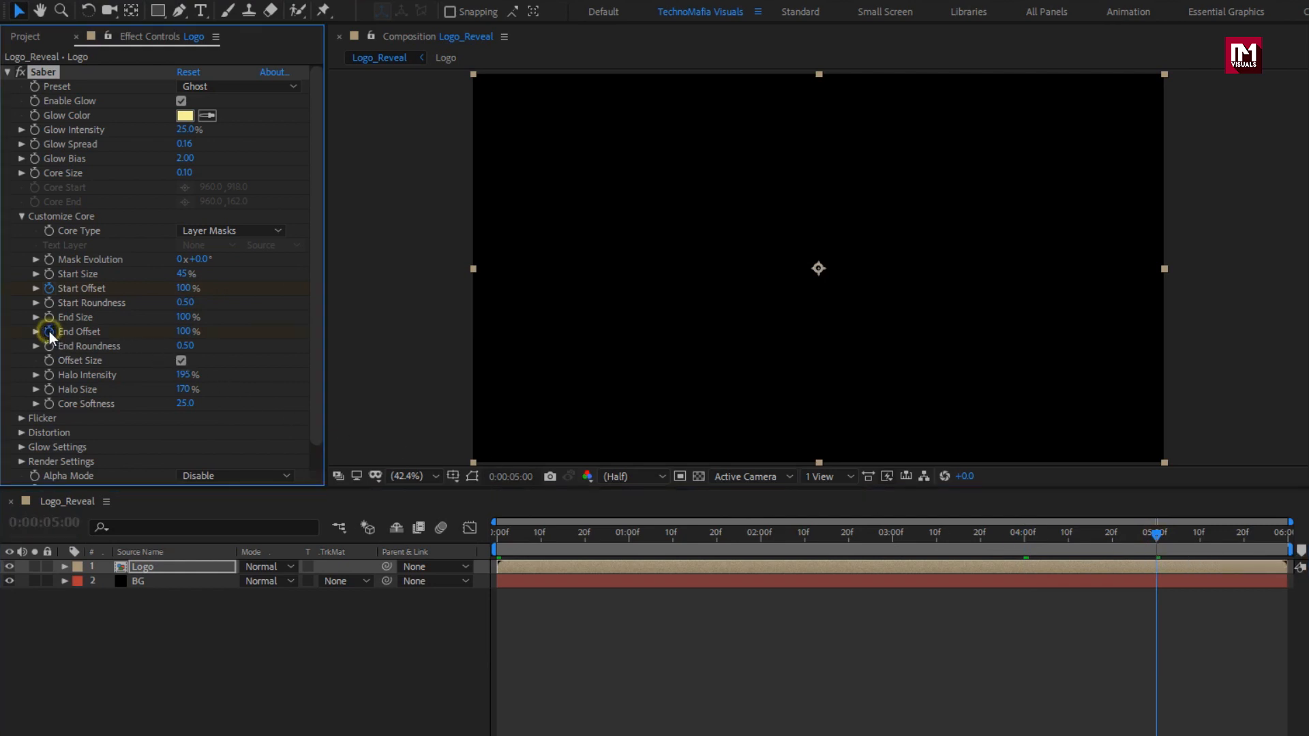
{"action": "left_click_drag", "start_coordinate": [671, 537], "coordinate": [695, 538]}
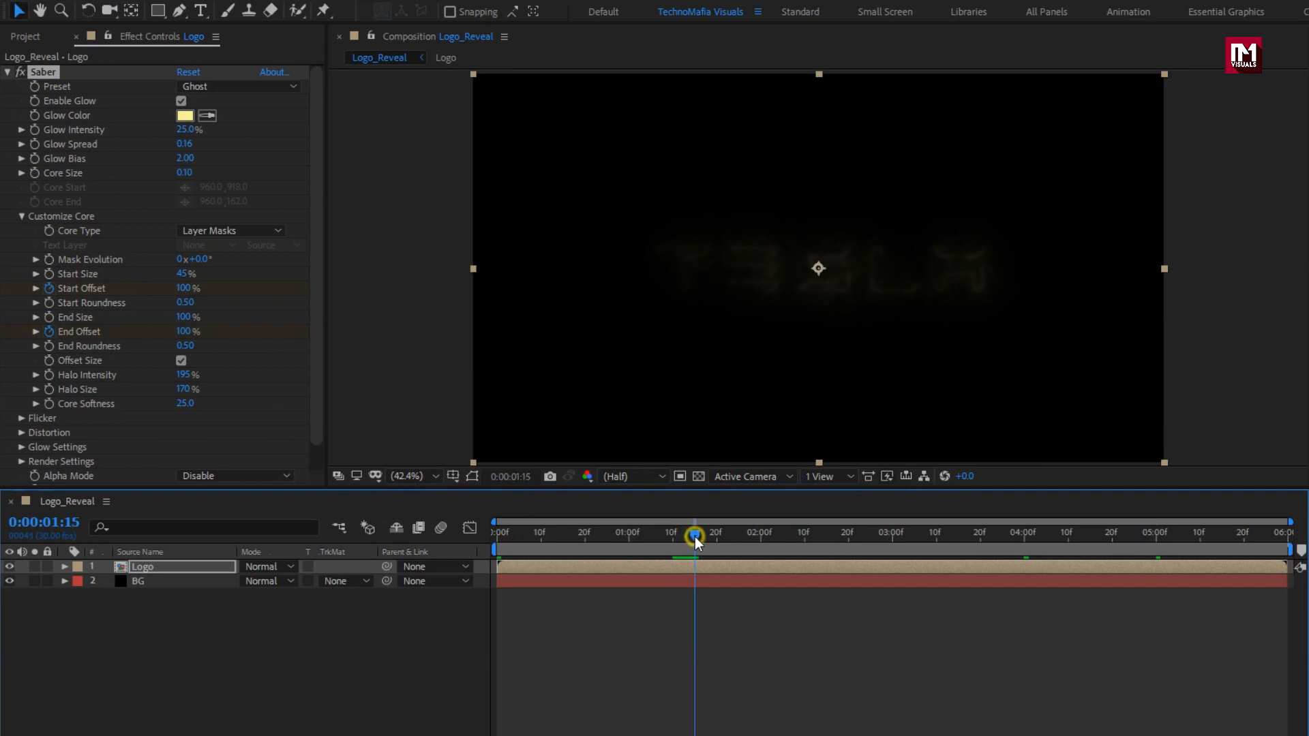
{"action": "left_click_drag", "start_coordinate": [189, 341], "coordinate": [33, 338]}
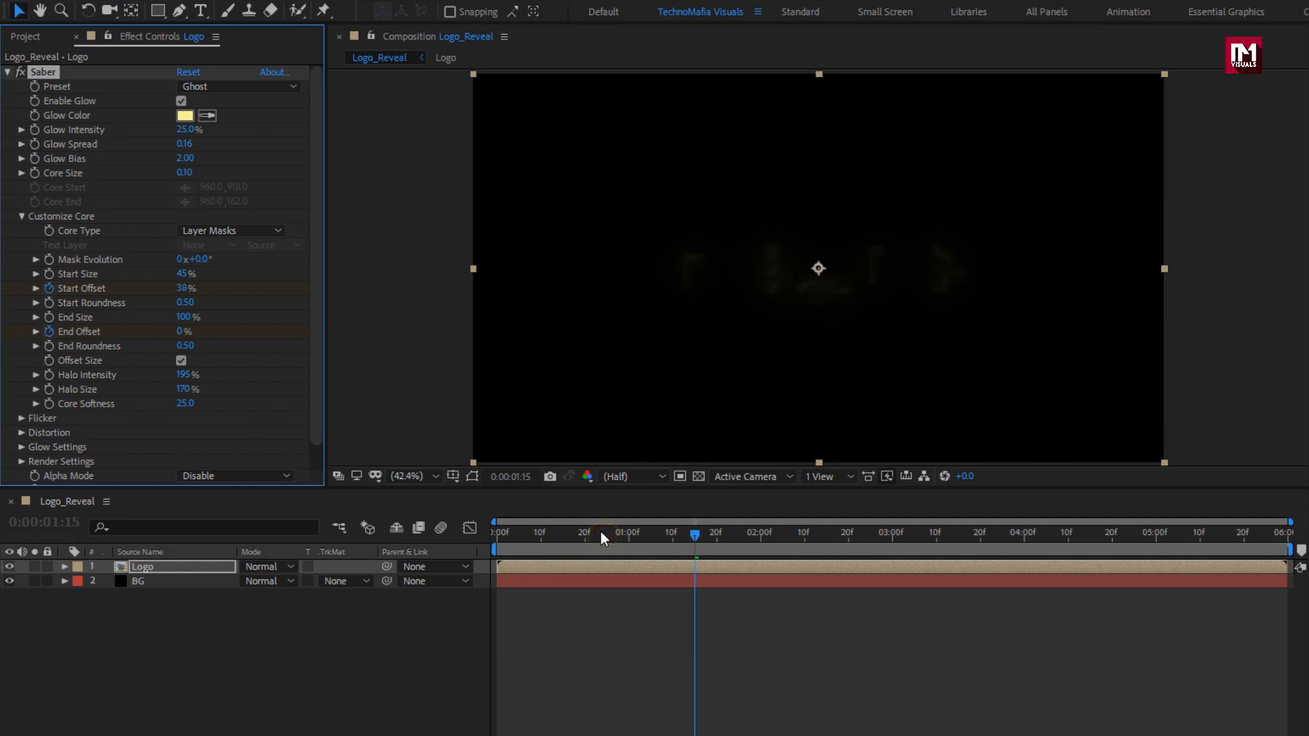
{"action": "left_click_drag", "start_coordinate": [600, 532], "coordinate": [713, 532]}
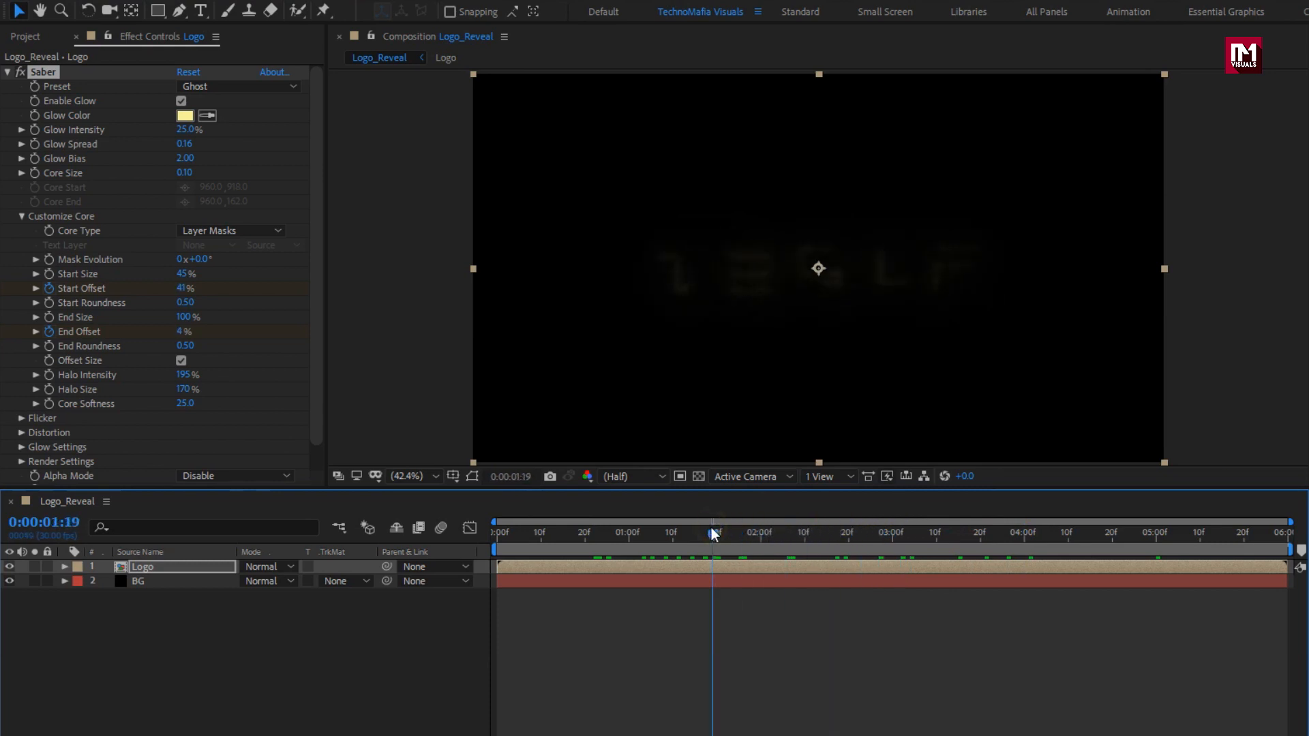
Set Saber End Size to 150% and Halo Intensity to 500%.
{"action": "left_click", "coordinate": [185, 317]}
{"action": "type", "text": "150"}
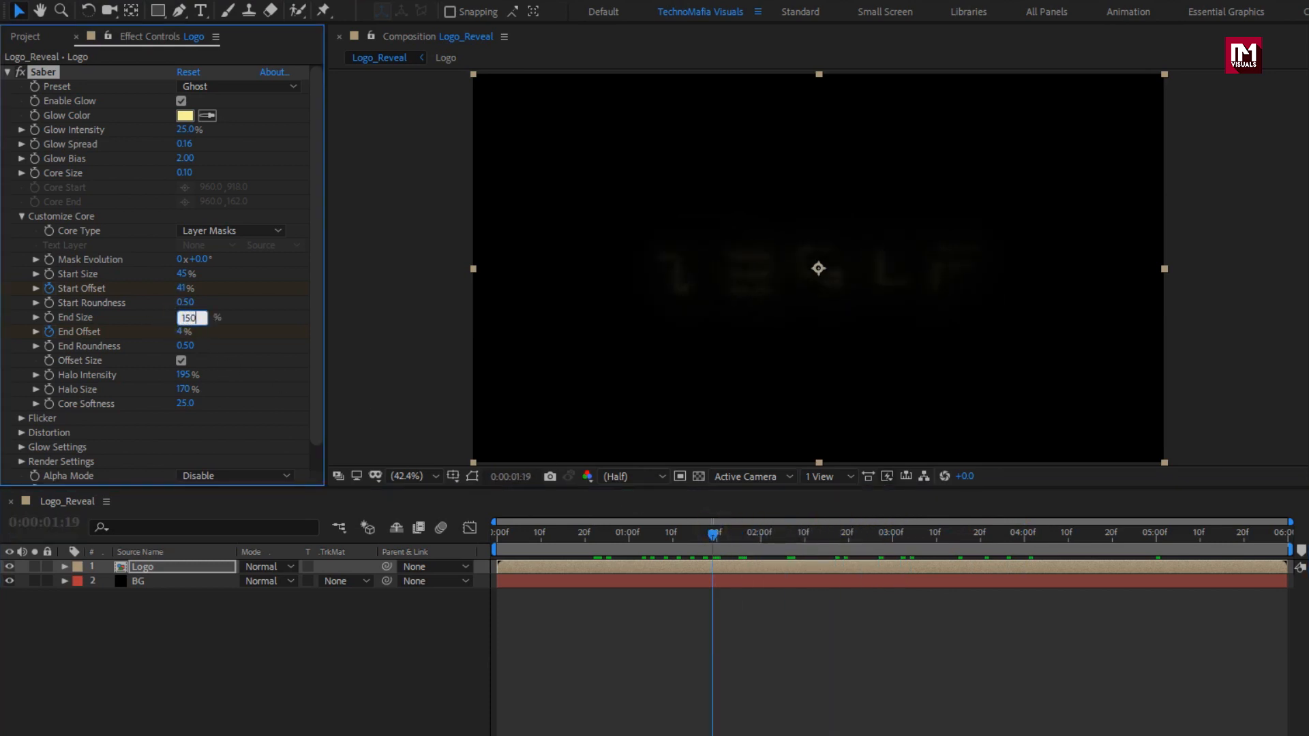
{"action": "key", "text": "Return"}
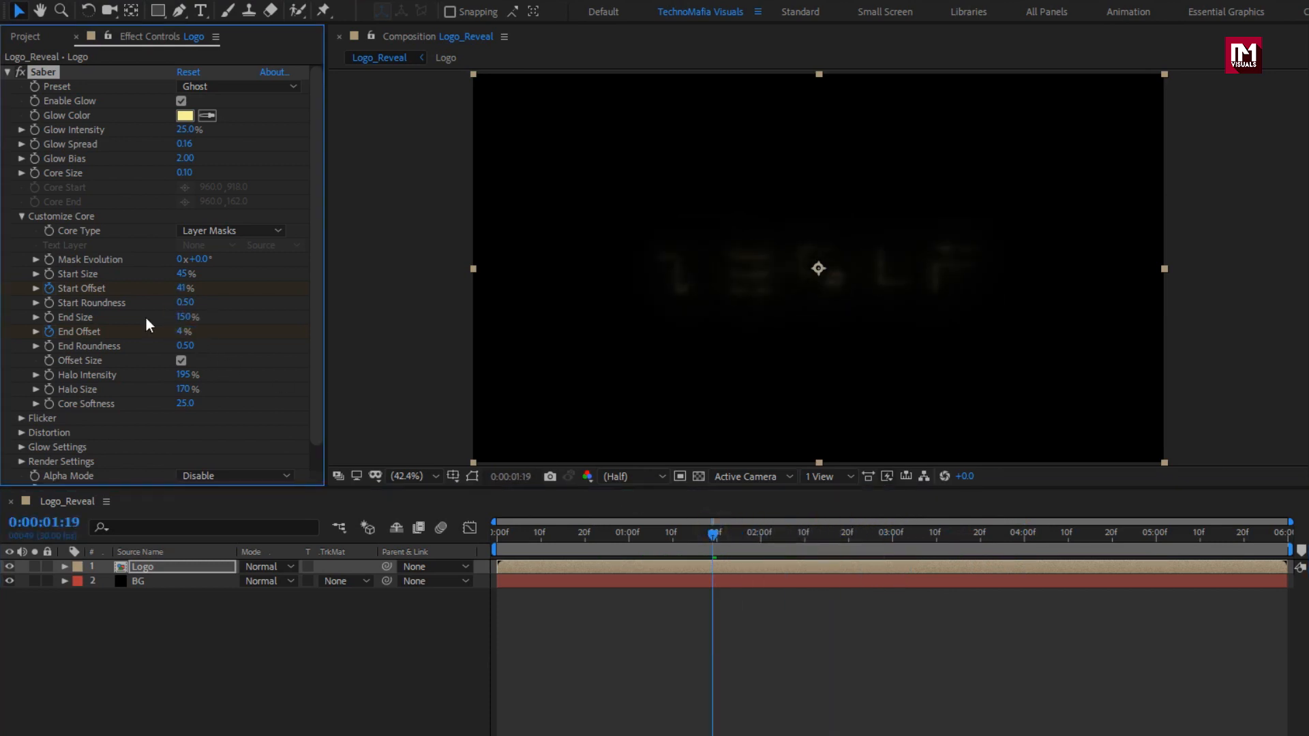
{"action": "left_click", "coordinate": [184, 375]}
{"action": "type", "text": "5"}
{"action": "type", "text": "0"}
{"action": "key", "text": "Return"}
Set Flicker Intensity to 225 and Flicker Random Seed to 5500.
{"action": "left_click", "coordinate": [20, 418]}
{"action": "left_click", "coordinate": [22, 216]}
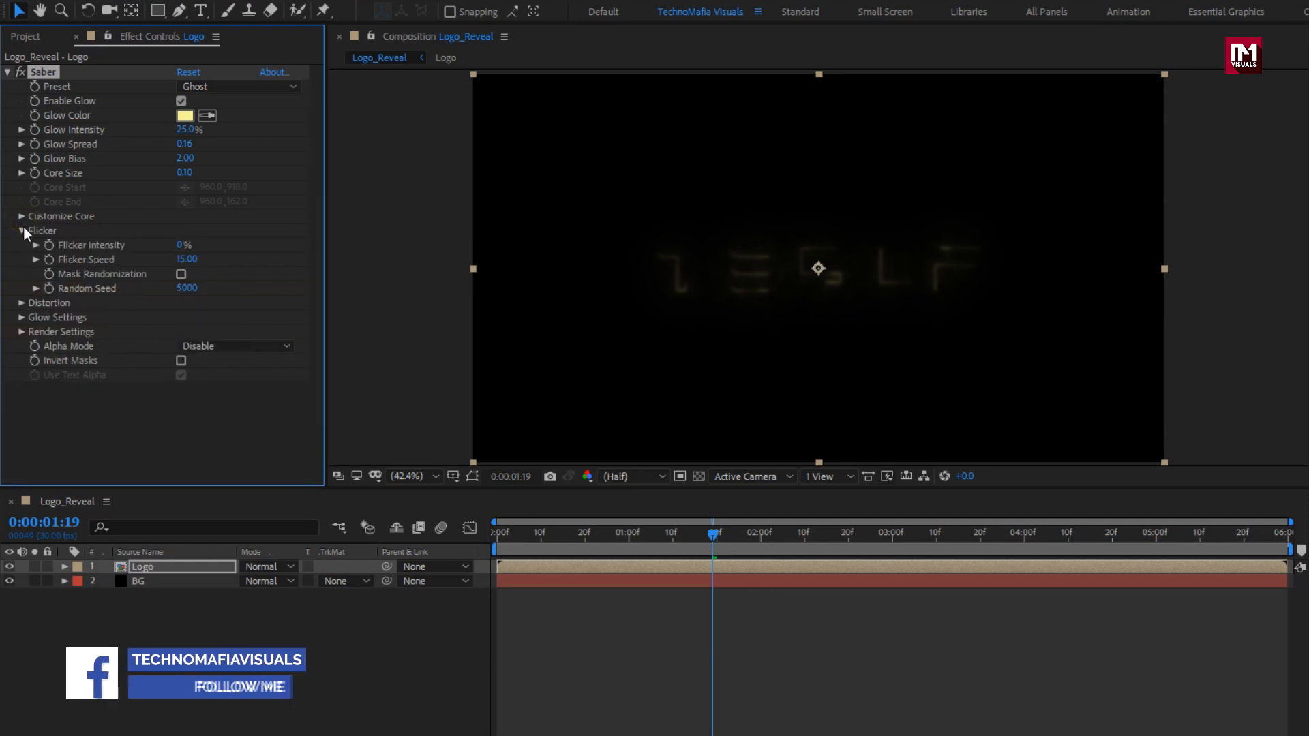
{"action": "left_click", "coordinate": [178, 244]}
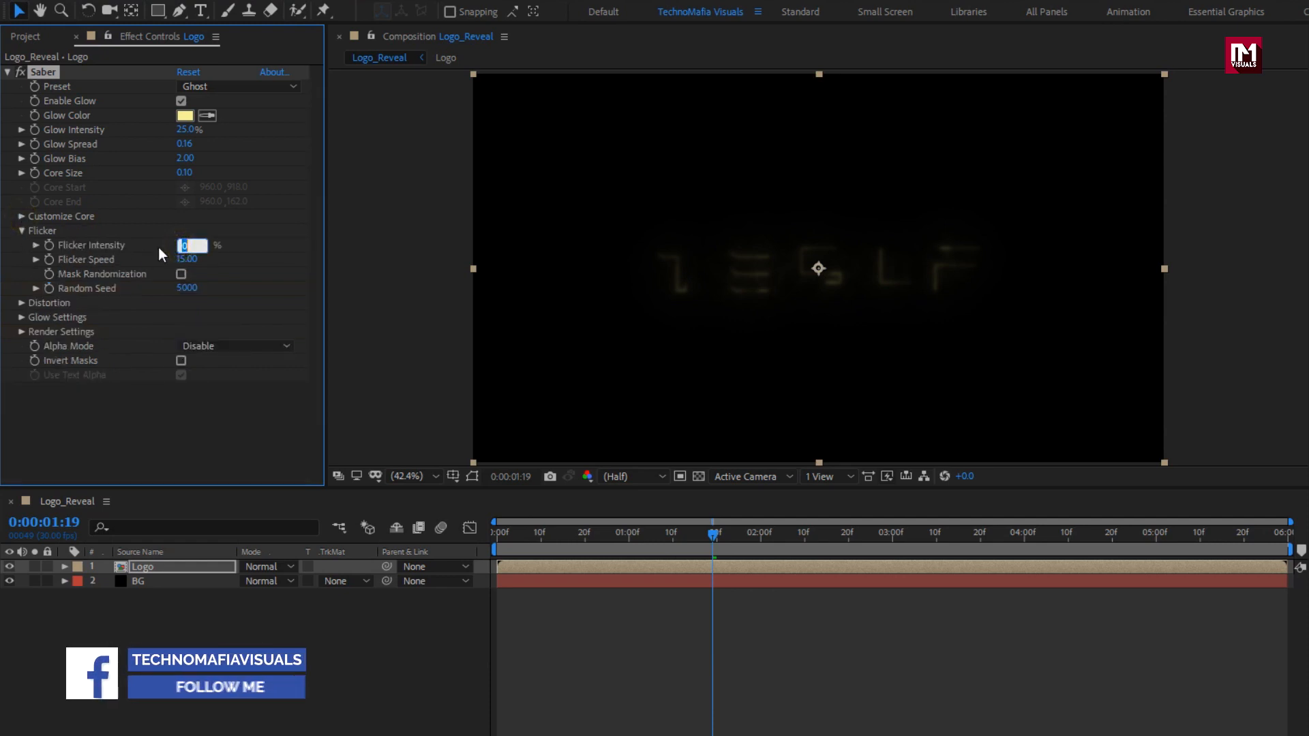
{"action": "type", "text": "225"}
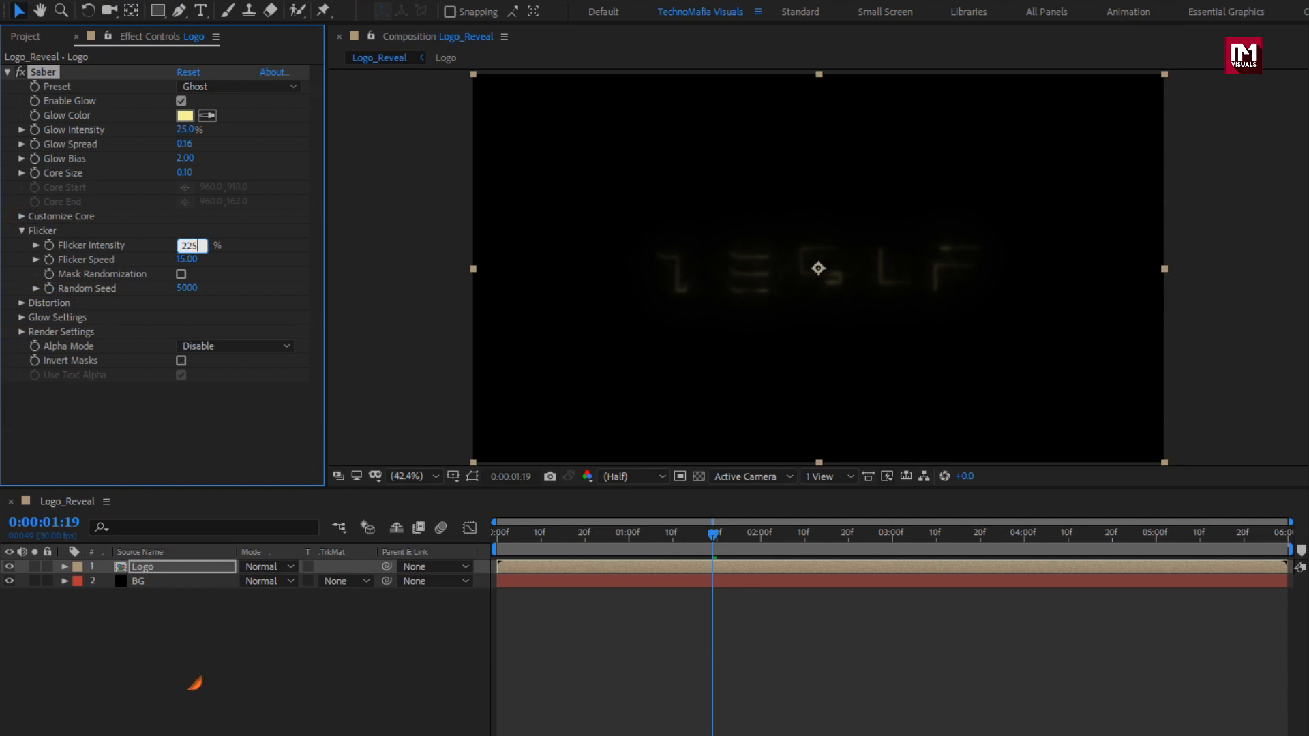
{"action": "left_click", "coordinate": [184, 288]}
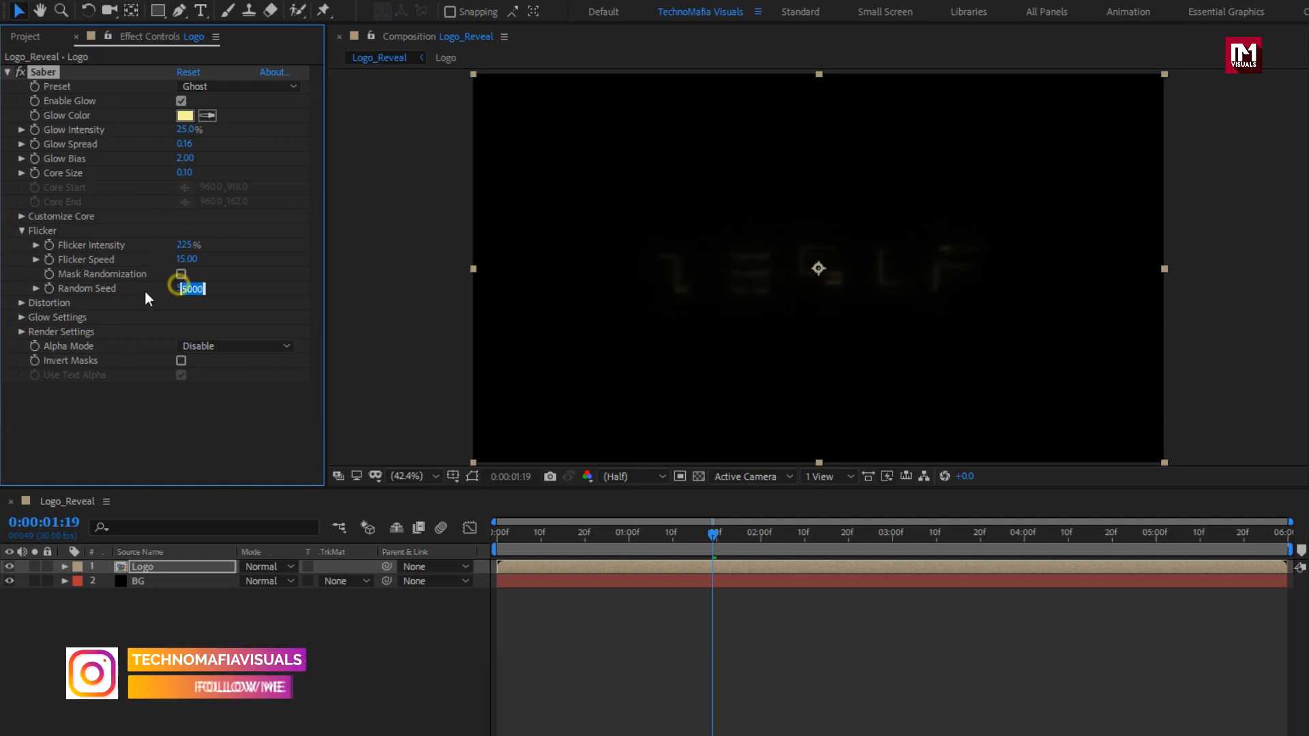
{"action": "type", "text": "5500"}
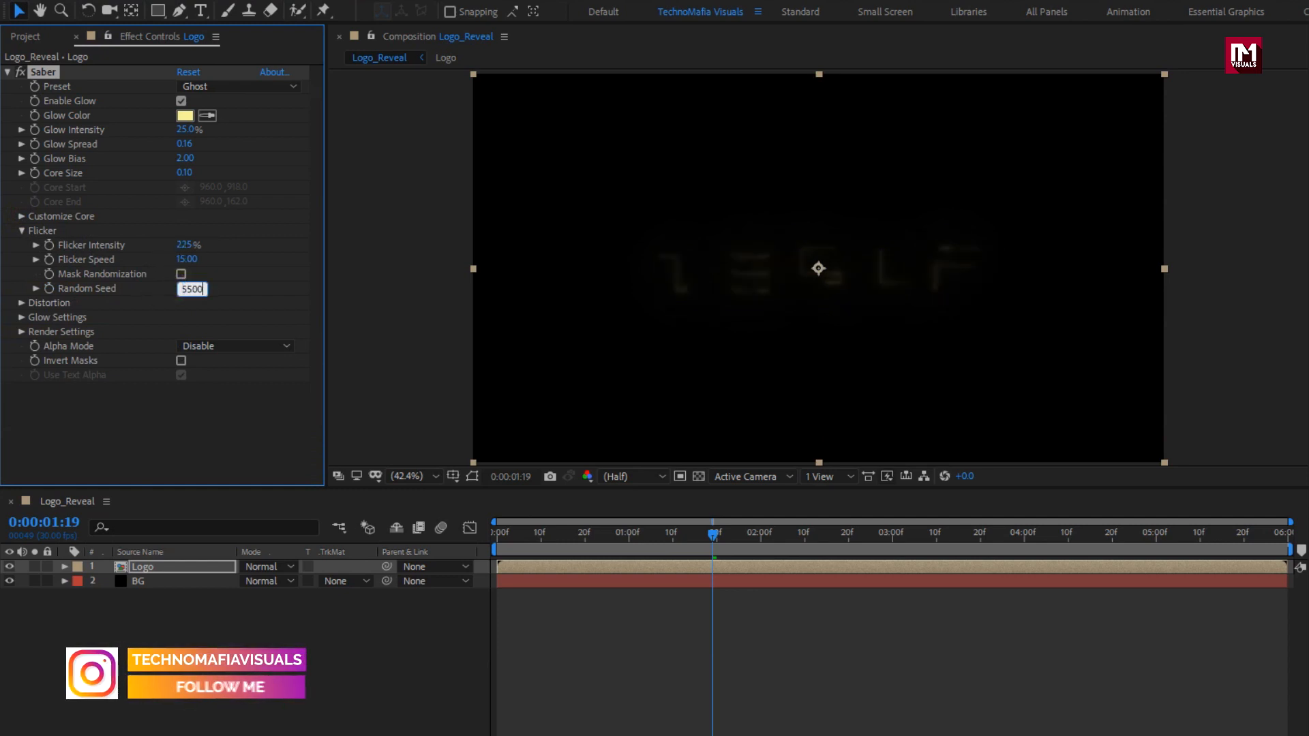
{"action": "key", "text": "Return"}
{"action": "left_click", "coordinate": [25, 232]}
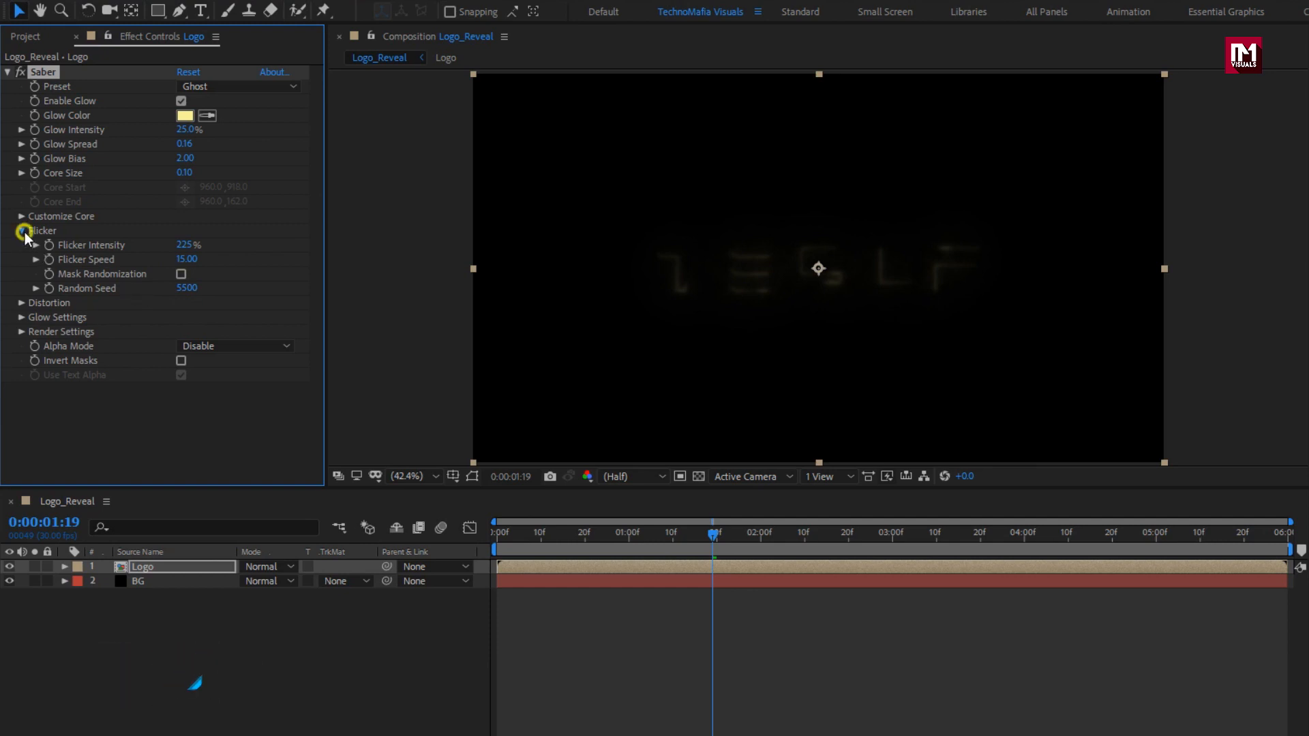
Switch Core Distortion to Smoke with a distortion amount of 150.
{"action": "left_click", "coordinate": [23, 246]}
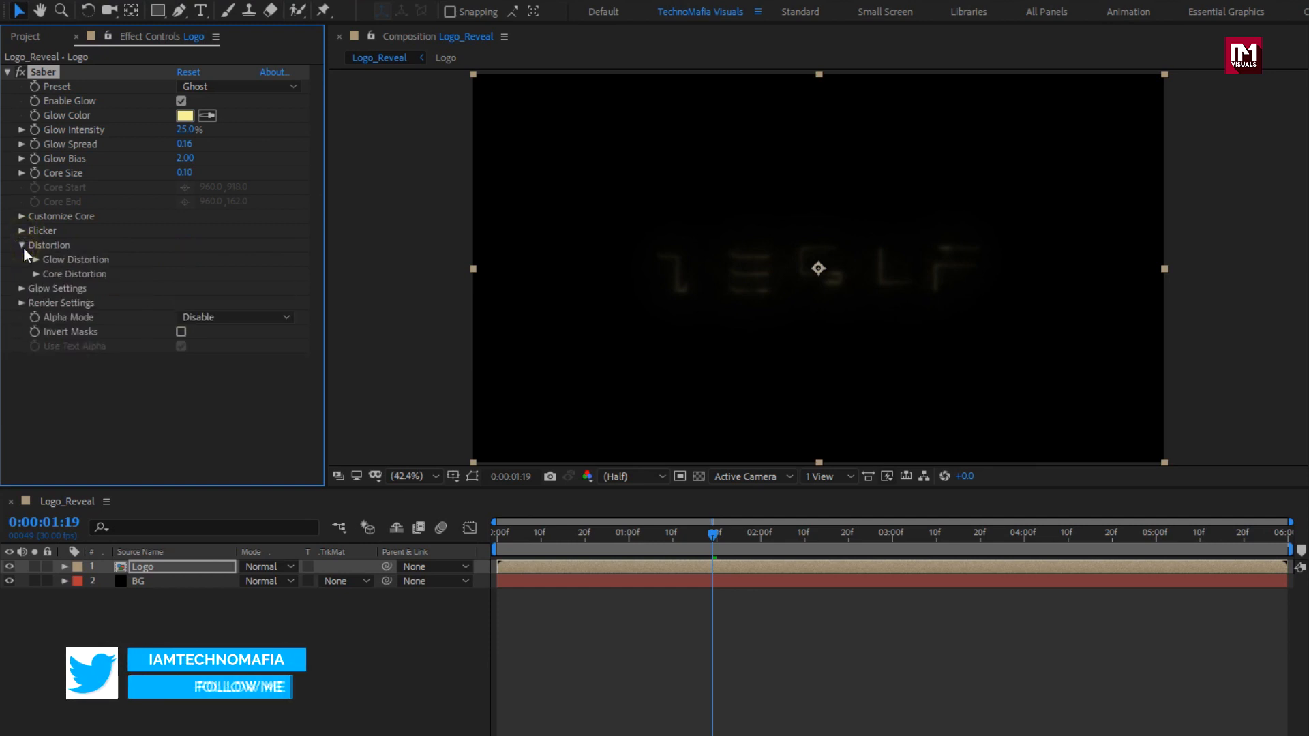
{"action": "left_click", "coordinate": [35, 273]}
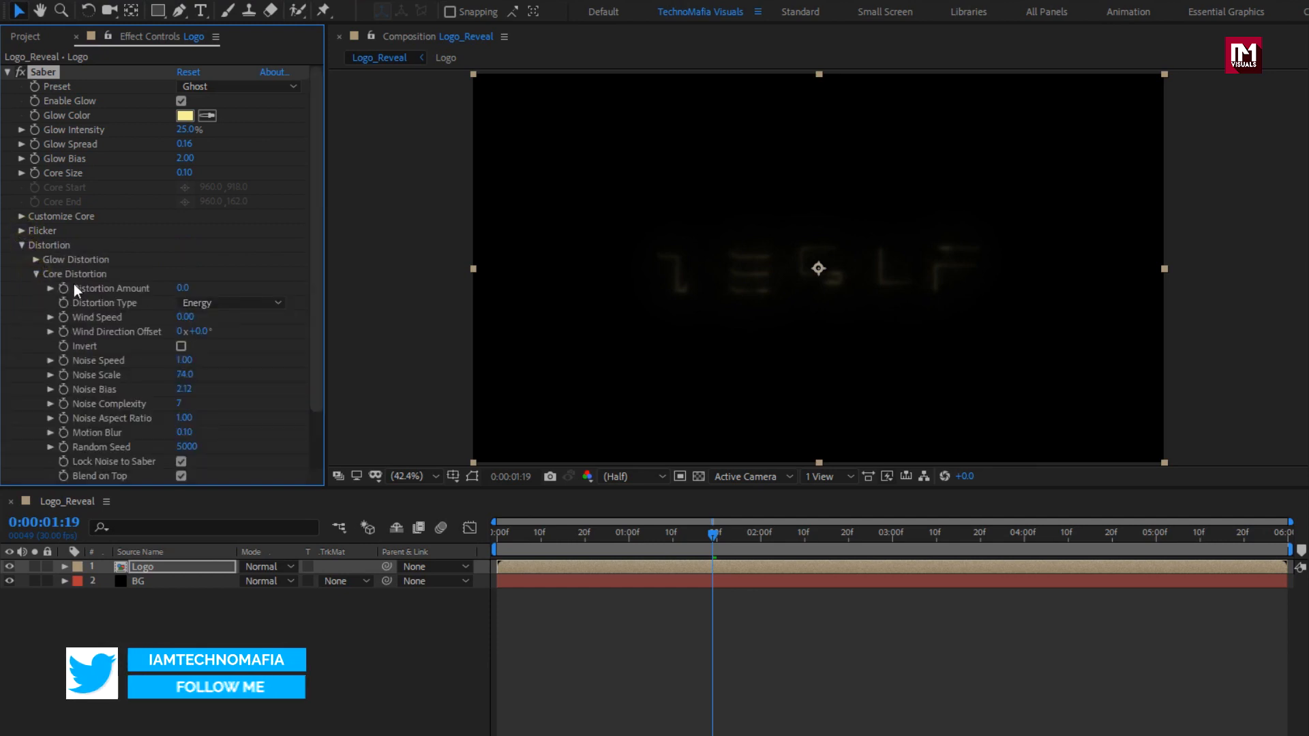
{"action": "left_click", "coordinate": [219, 303]}
{"action": "left_click", "coordinate": [220, 314]}
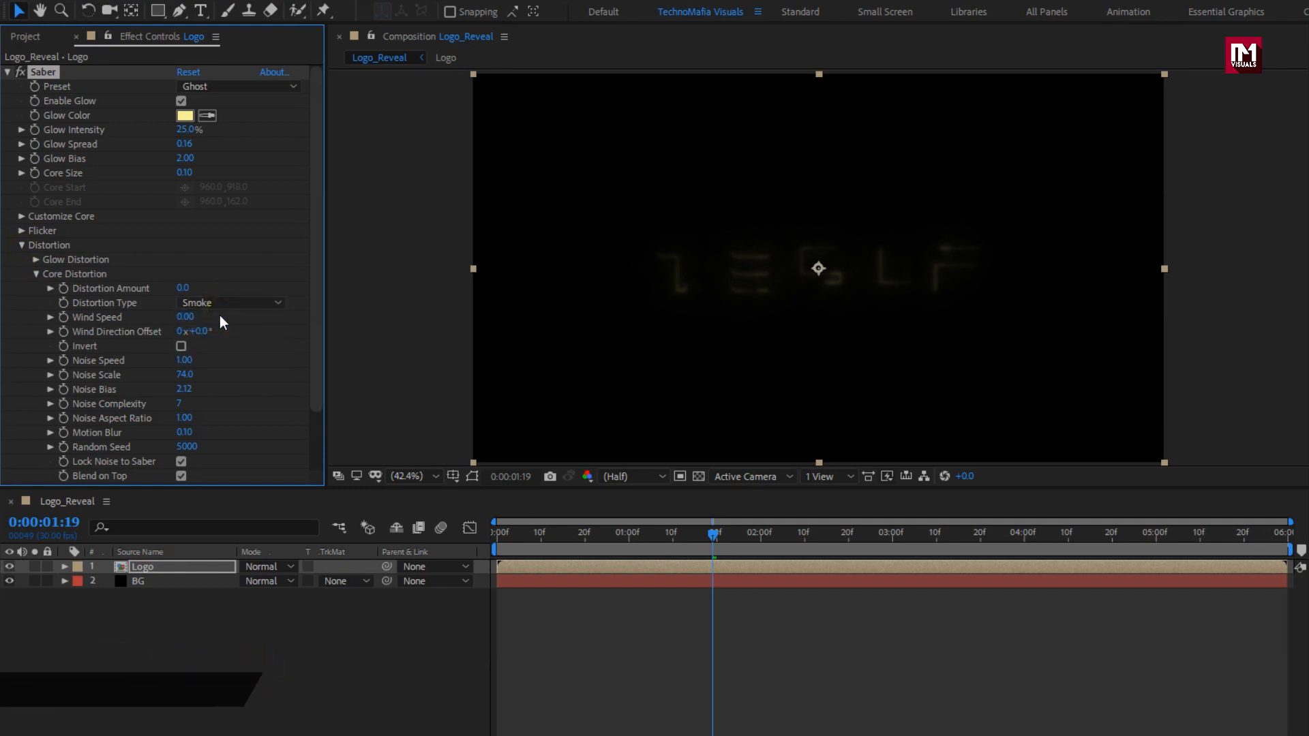
{"action": "left_click", "coordinate": [182, 287]}
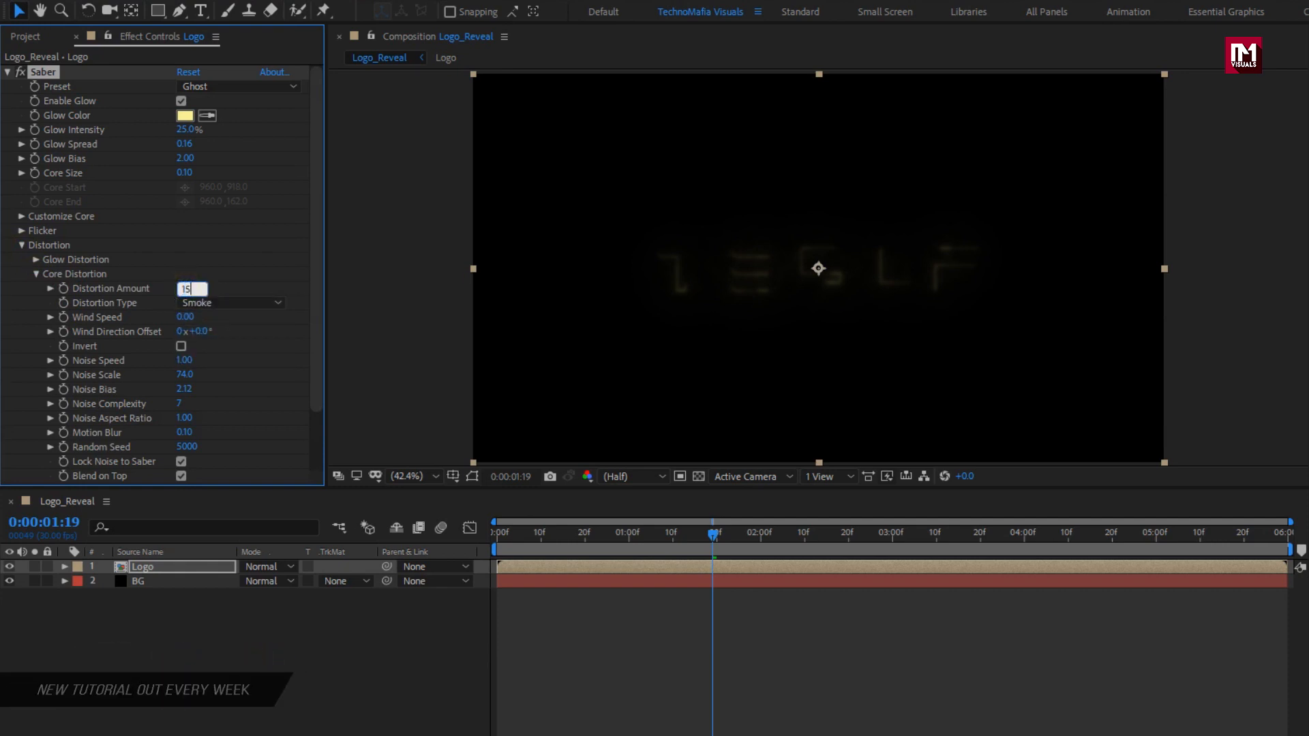
{"action": "type", "text": "150"}
{"action": "key", "text": "Return"}
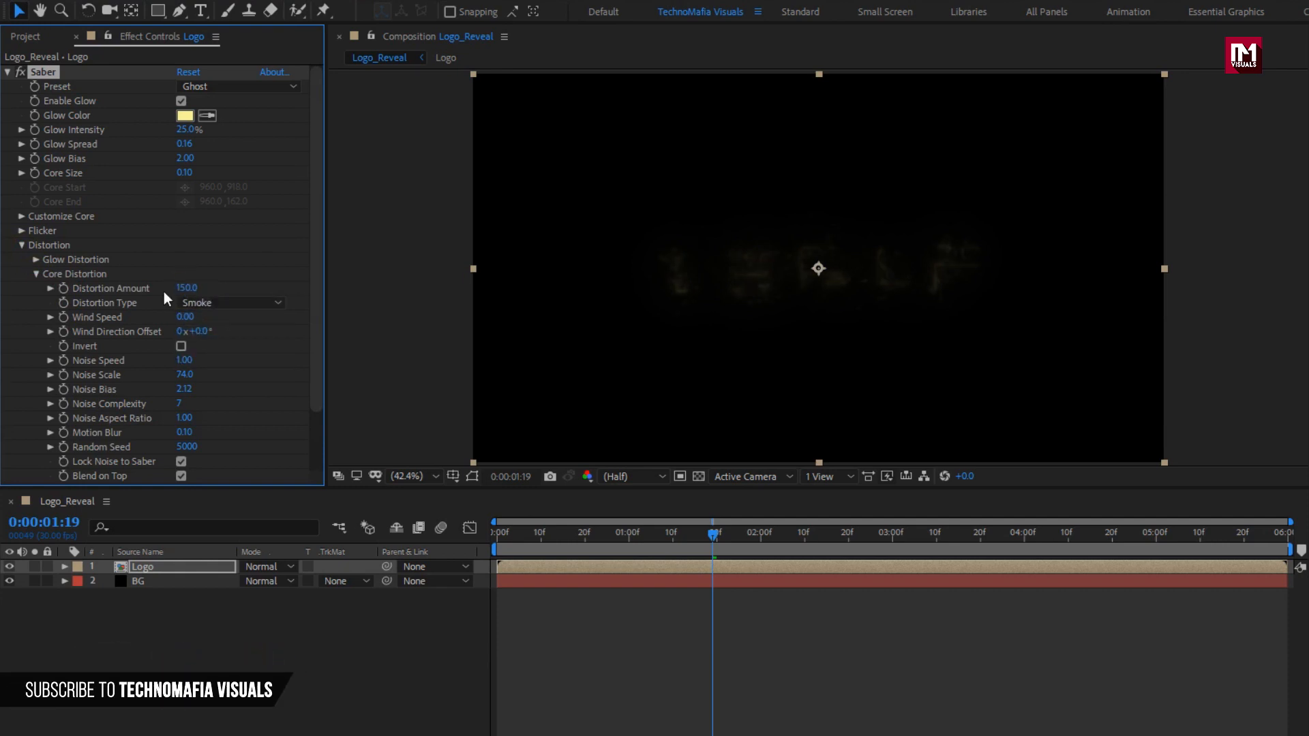
Set the distortion noise to Speed 0.1, Scale 1, Aspect 0.9 and Random Seed 30000.
{"action": "left_click", "coordinate": [180, 360]}
{"action": "type", "text": "0.1"}
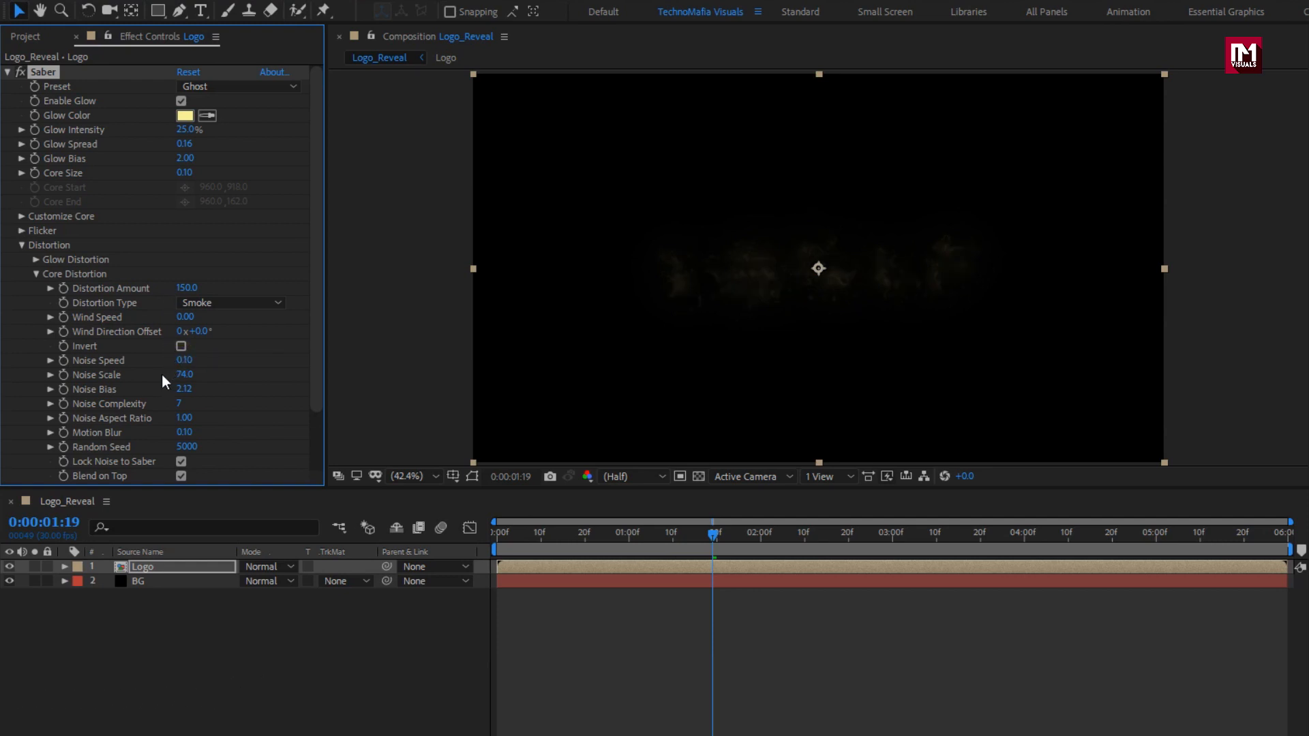
{"action": "left_click", "coordinate": [181, 375]}
{"action": "type", "text": "1"}
{"action": "key", "text": "Return"}
{"action": "left_click", "coordinate": [183, 418]}
{"action": "type", "text": "0.9"}
{"action": "key", "text": "Return"}
{"action": "left_click", "coordinate": [181, 447]}
{"action": "type", "text": "30000"}
{"action": "key", "text": "Return"}
{"action": "left_click", "coordinate": [36, 274]}
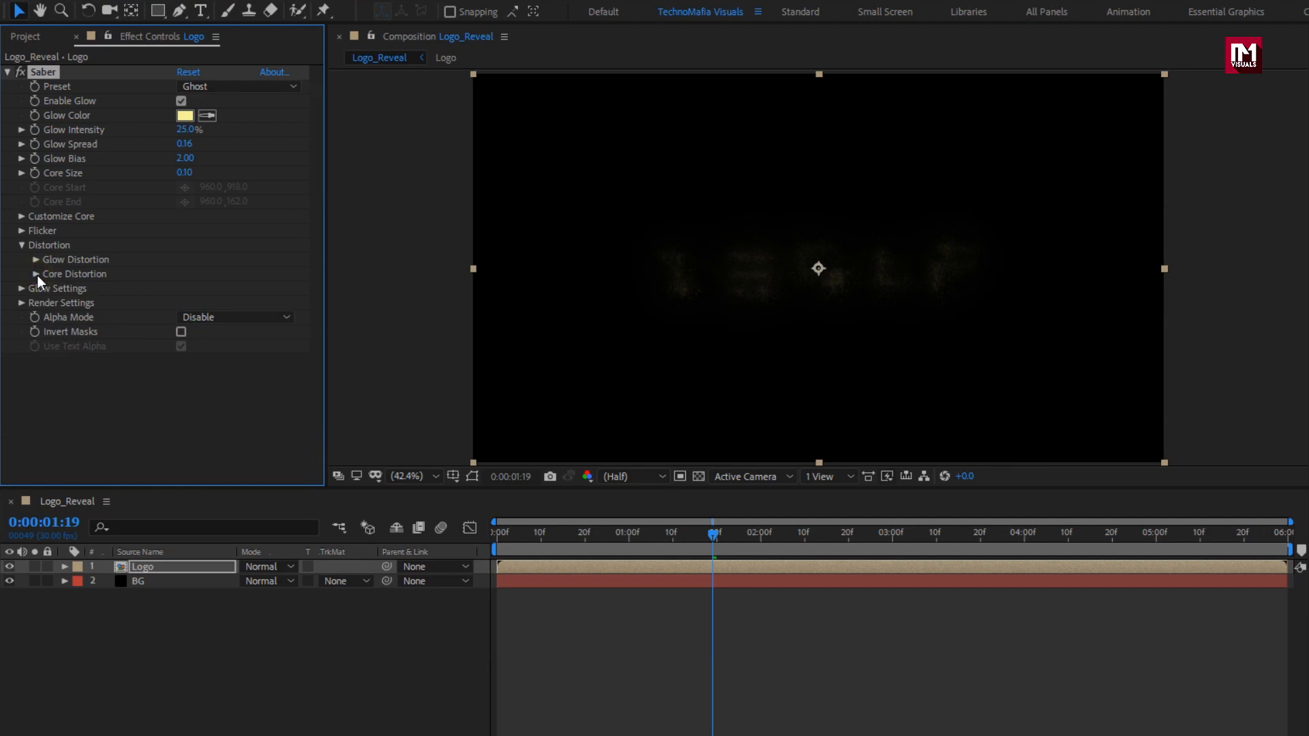
Set Saber's Composite Settings to Transparent and scrub the timeline to preview the glow.
{"action": "left_click", "coordinate": [22, 303]}
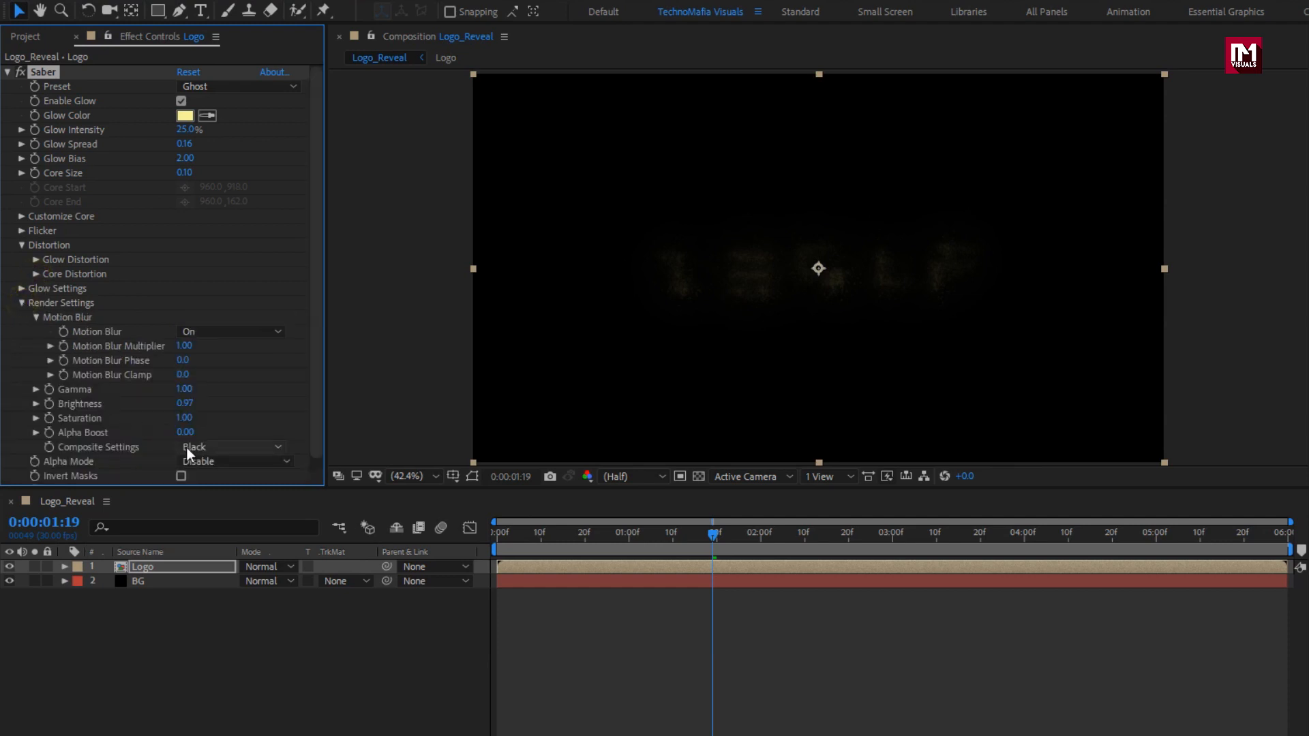
{"action": "left_click", "coordinate": [218, 447]}
{"action": "left_click", "coordinate": [222, 466]}
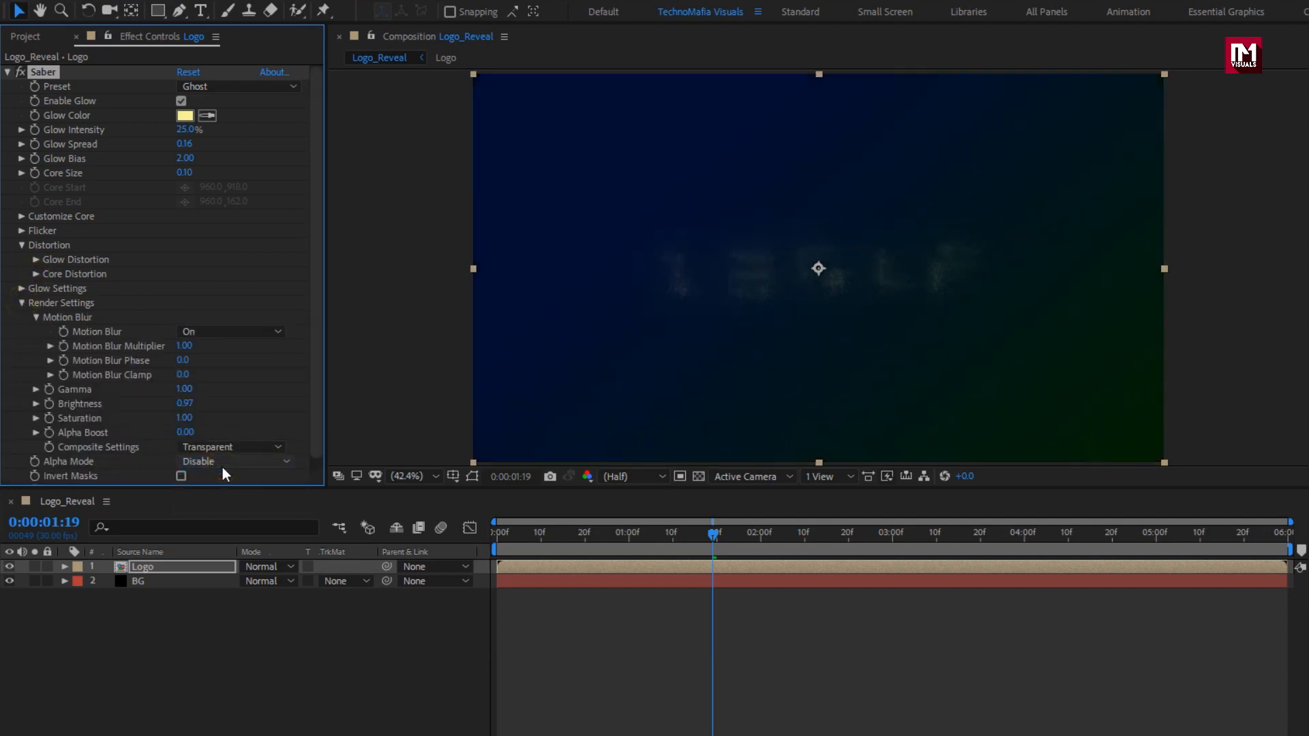
{"action": "left_click", "coordinate": [525, 533]}
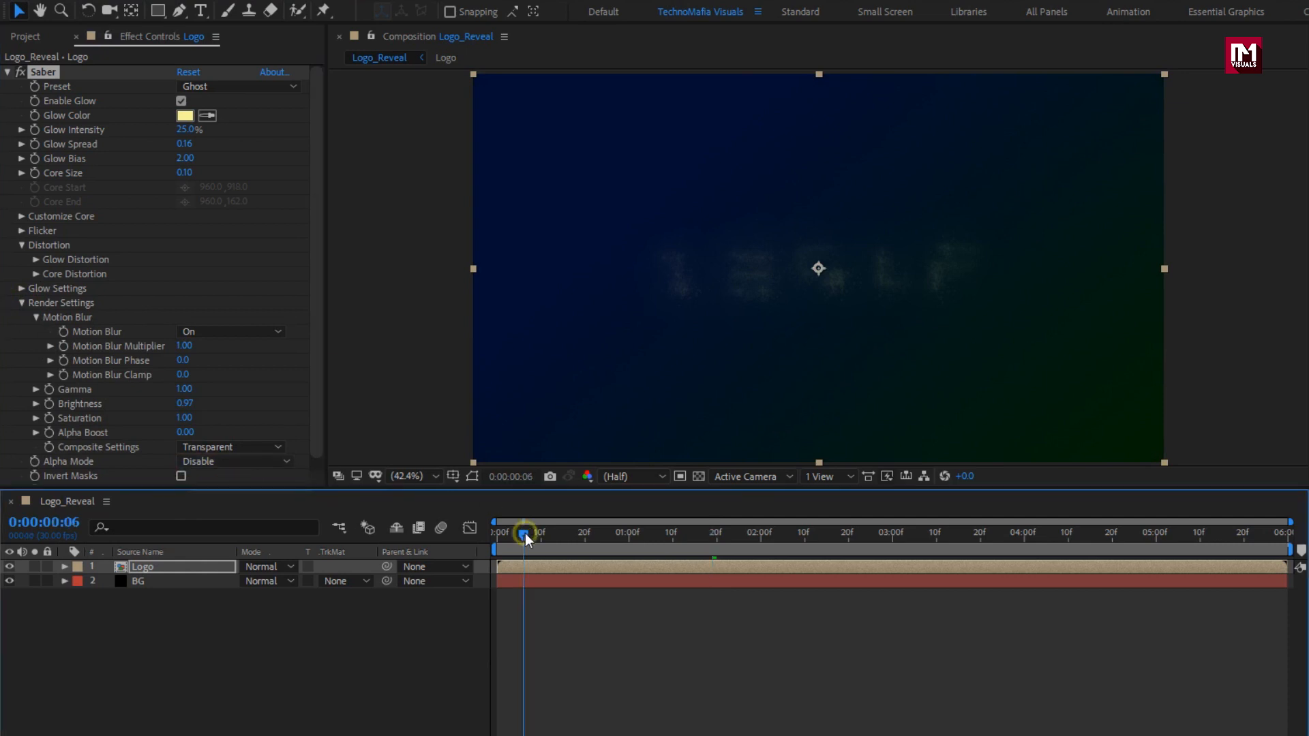
{"action": "left_click_drag", "start_coordinate": [525, 533], "coordinate": [756, 551]}
{"action": "left_click", "coordinate": [7, 72]}
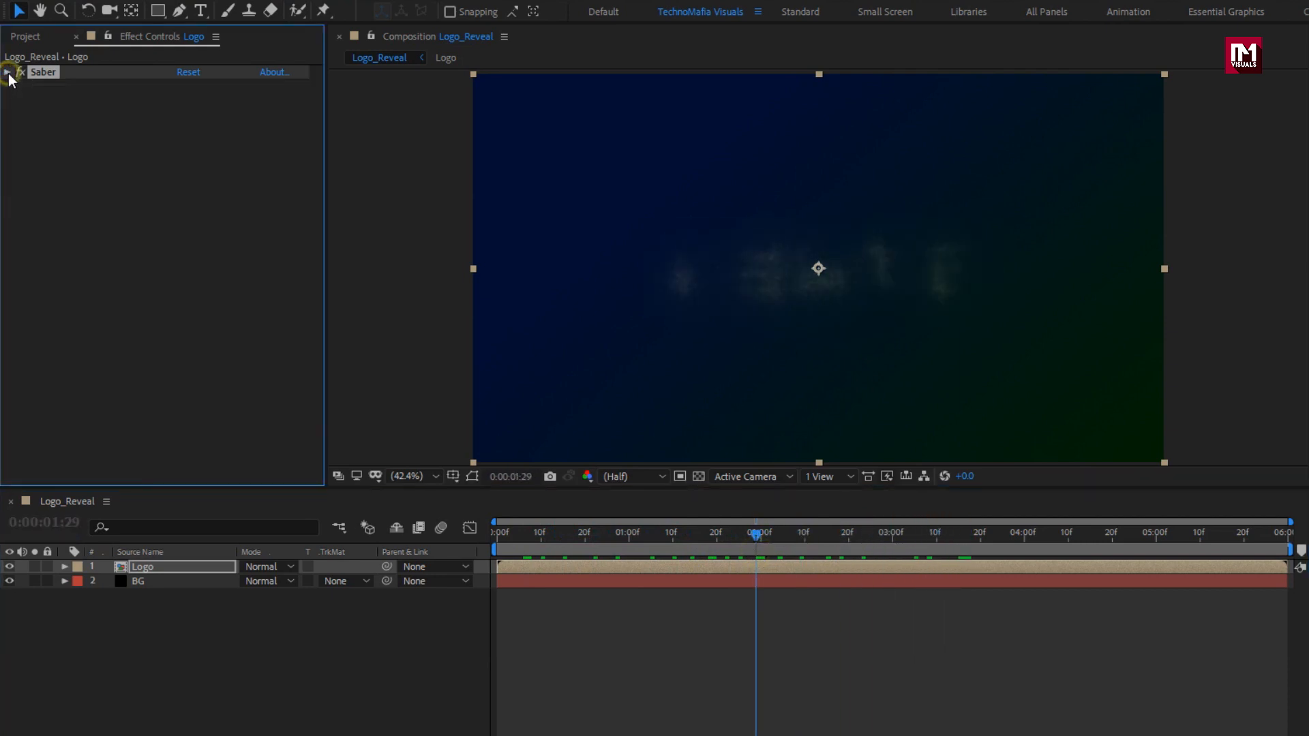
Apply a second Saber effect to the logo layer using the Ghost preset.
{"action": "left_click", "coordinate": [180, 9]}
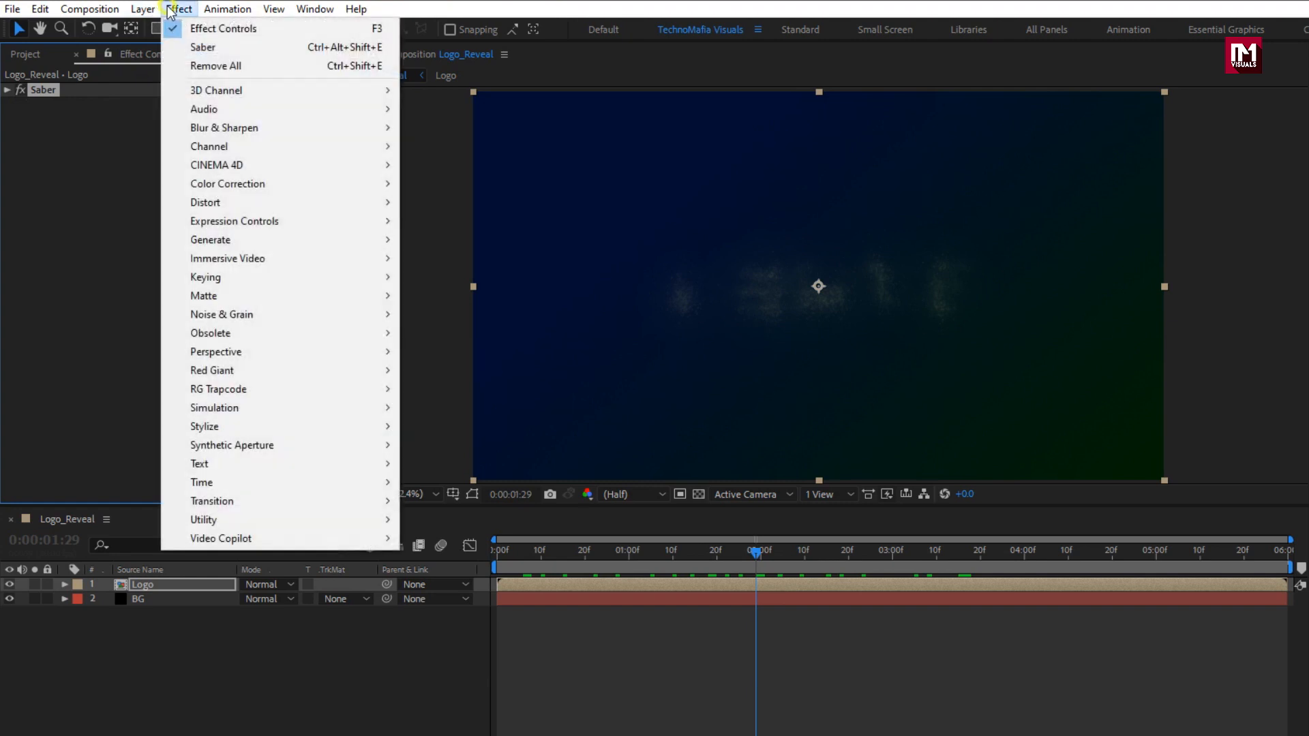
{"action": "mouse_move", "coordinate": [275, 533]}
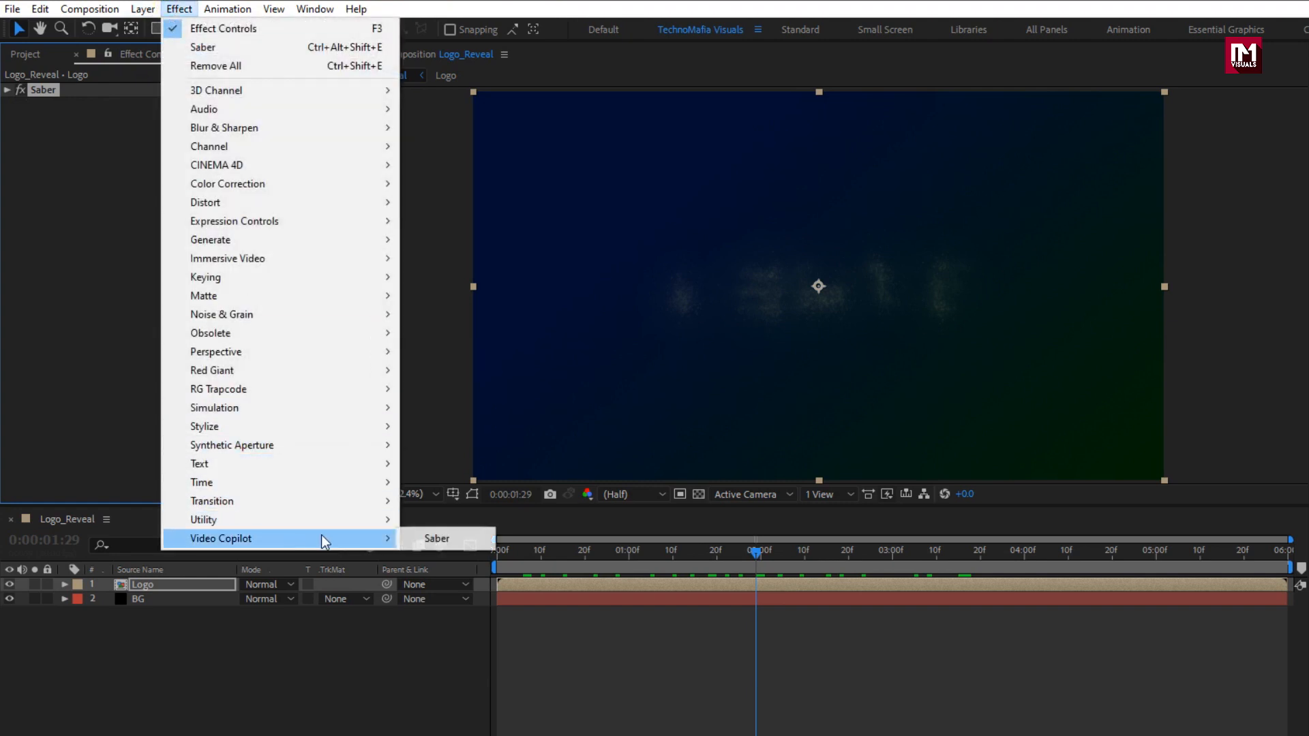
{"action": "left_click", "coordinate": [438, 538]}
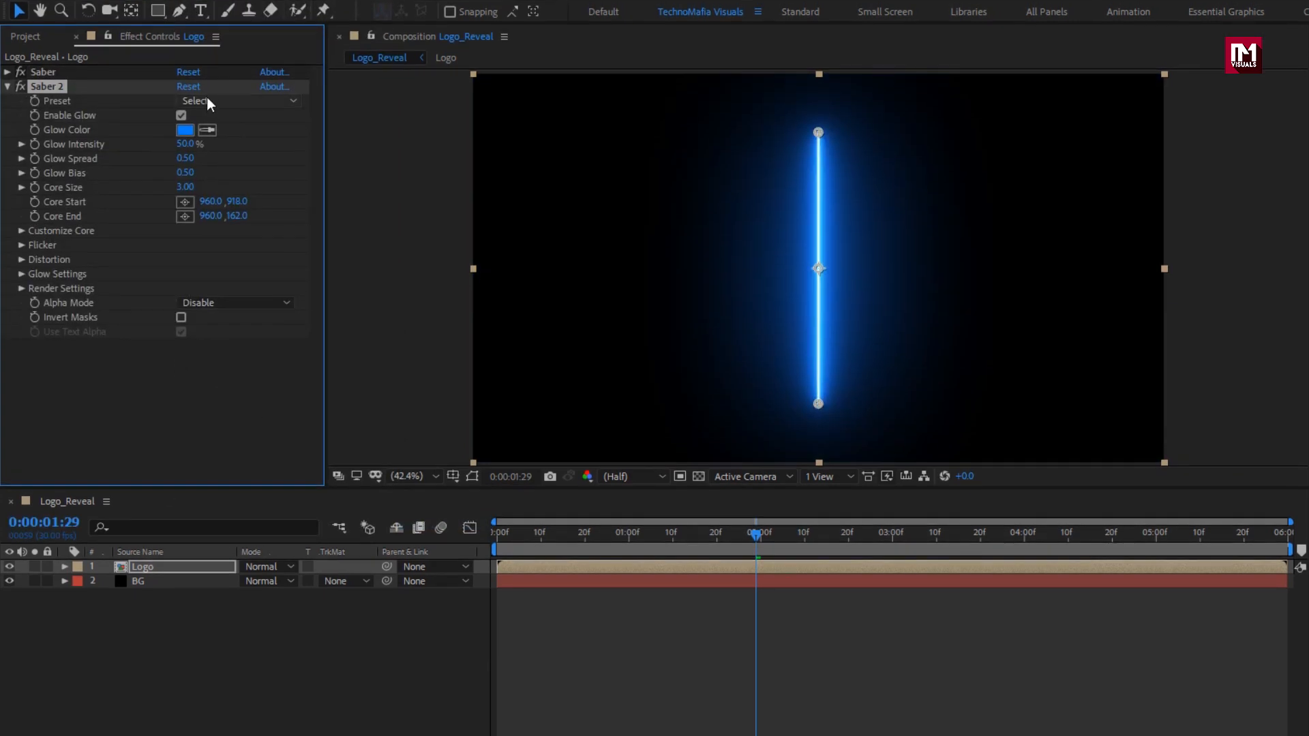
{"action": "left_click", "coordinate": [206, 117]}
{"action": "left_click", "coordinate": [262, 270]}
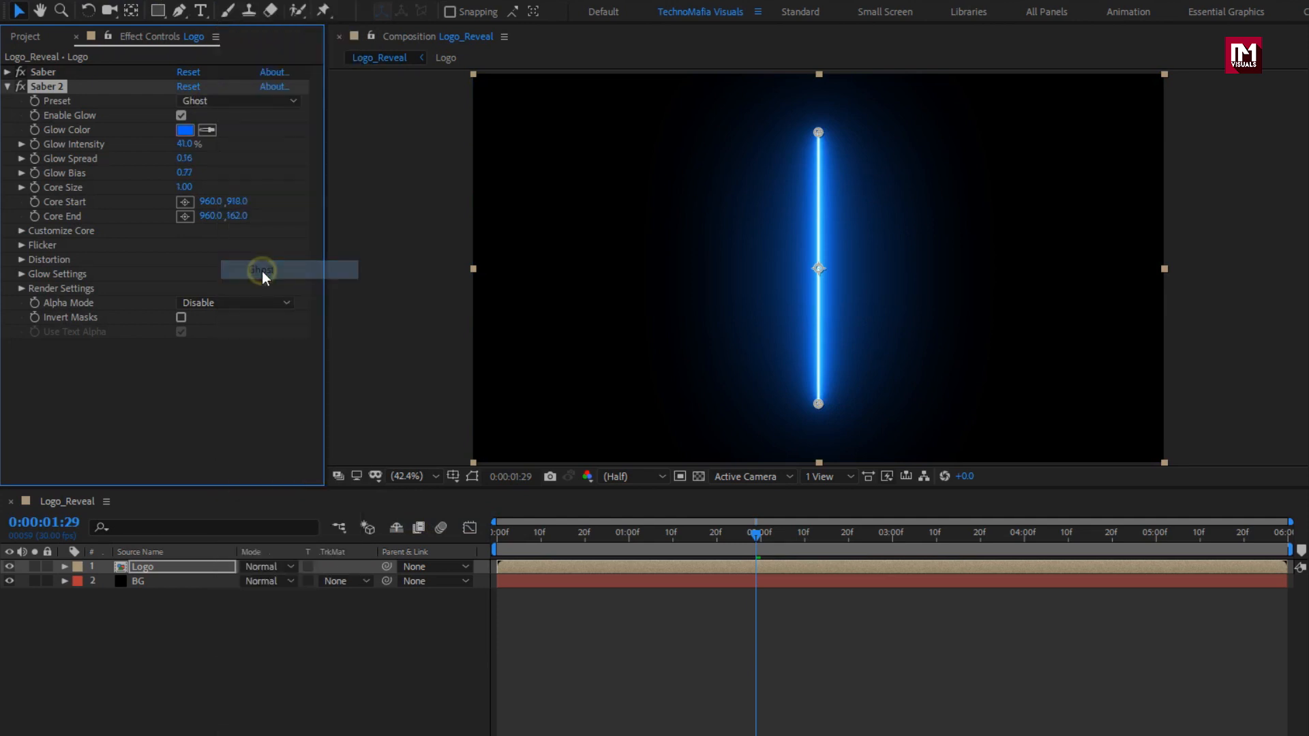
Give the second Saber a red glow, Layer Masks core type, and 10% Start Size.
{"action": "left_click", "coordinate": [185, 131]}
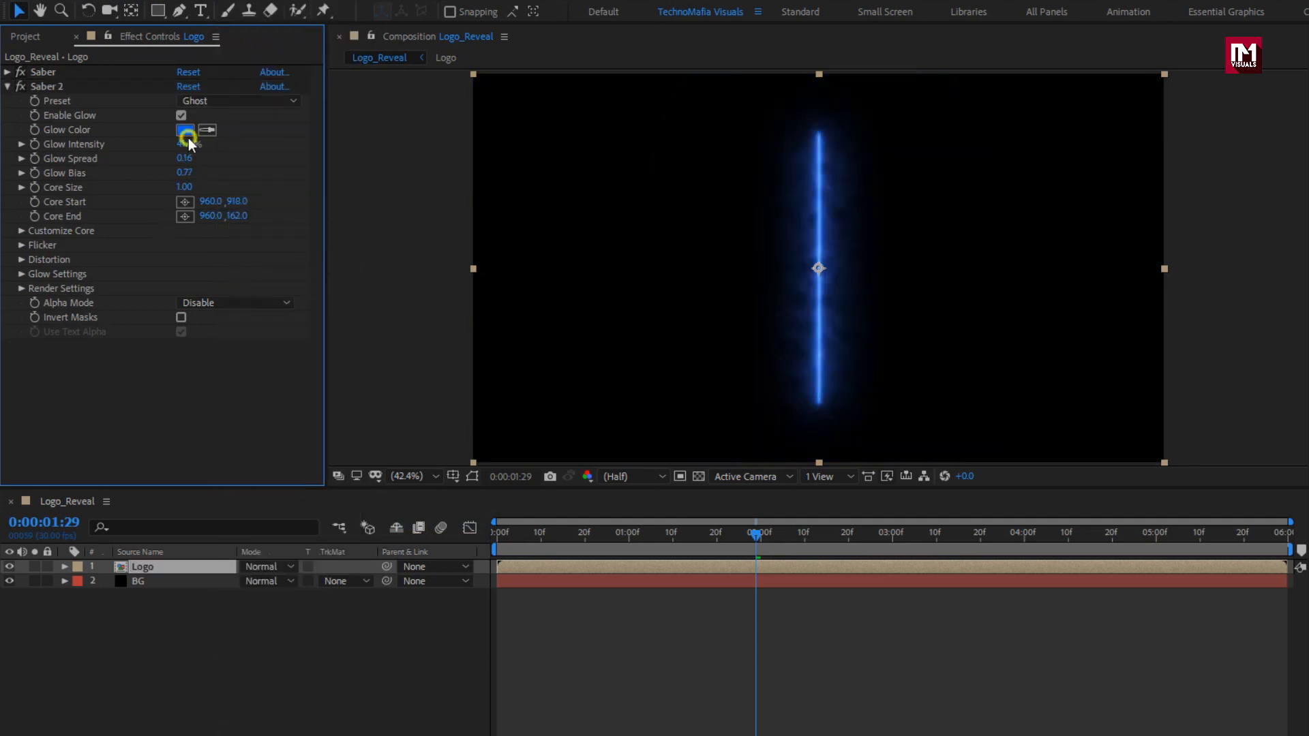
{"action": "left_click", "coordinate": [441, 205]}
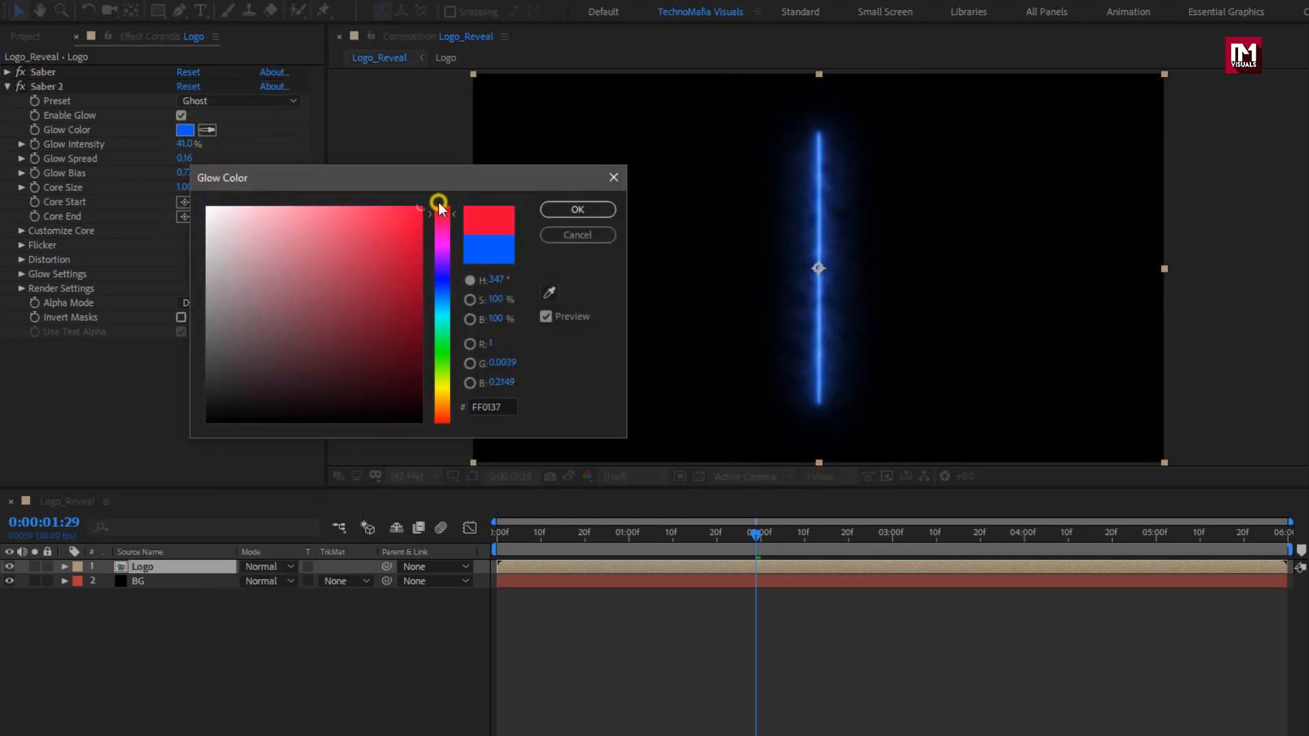
{"action": "left_click", "coordinate": [572, 210]}
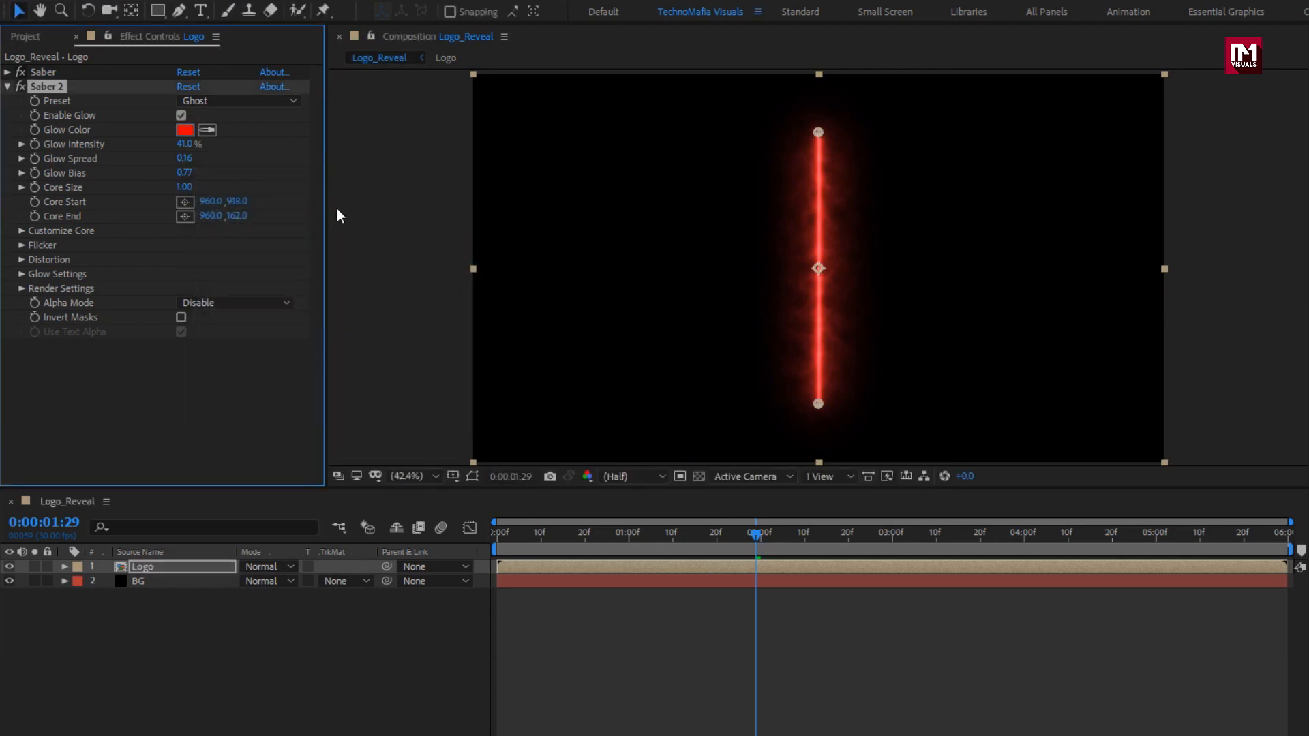
{"action": "left_click", "coordinate": [25, 231]}
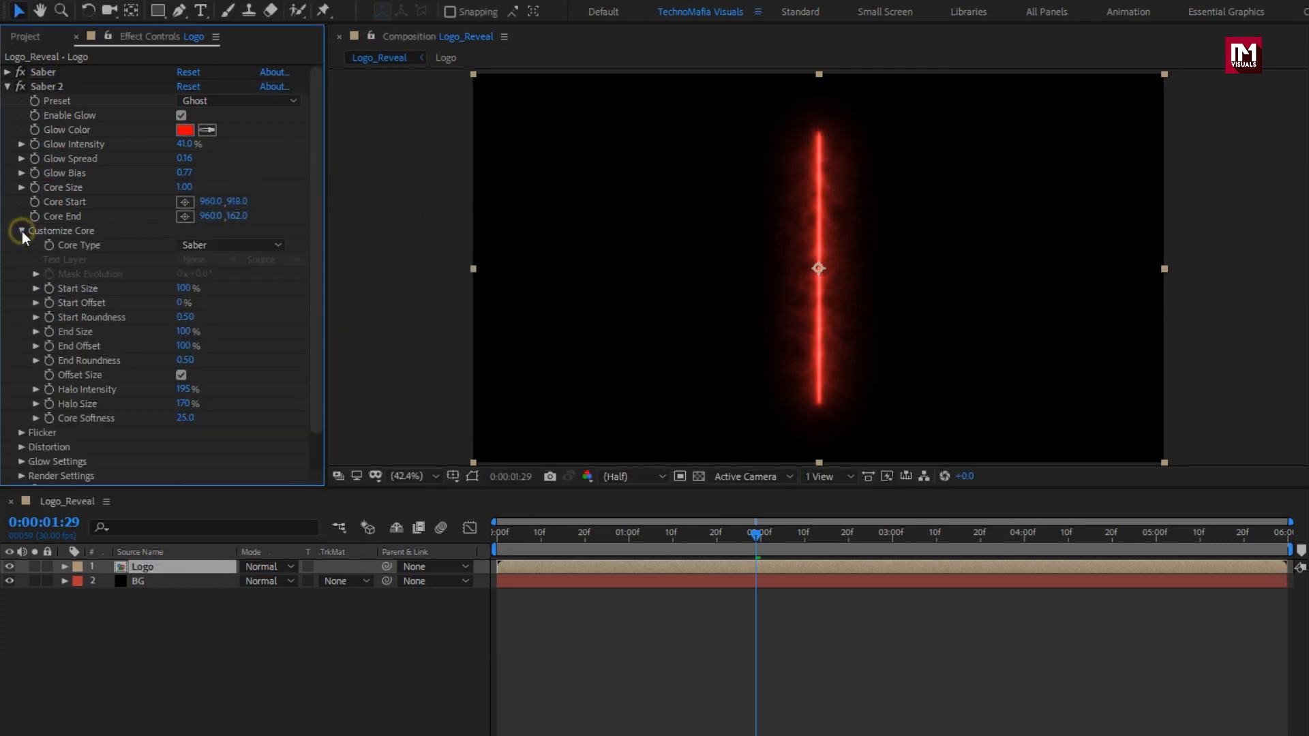
{"action": "left_click", "coordinate": [230, 245]}
{"action": "left_click", "coordinate": [242, 277]}
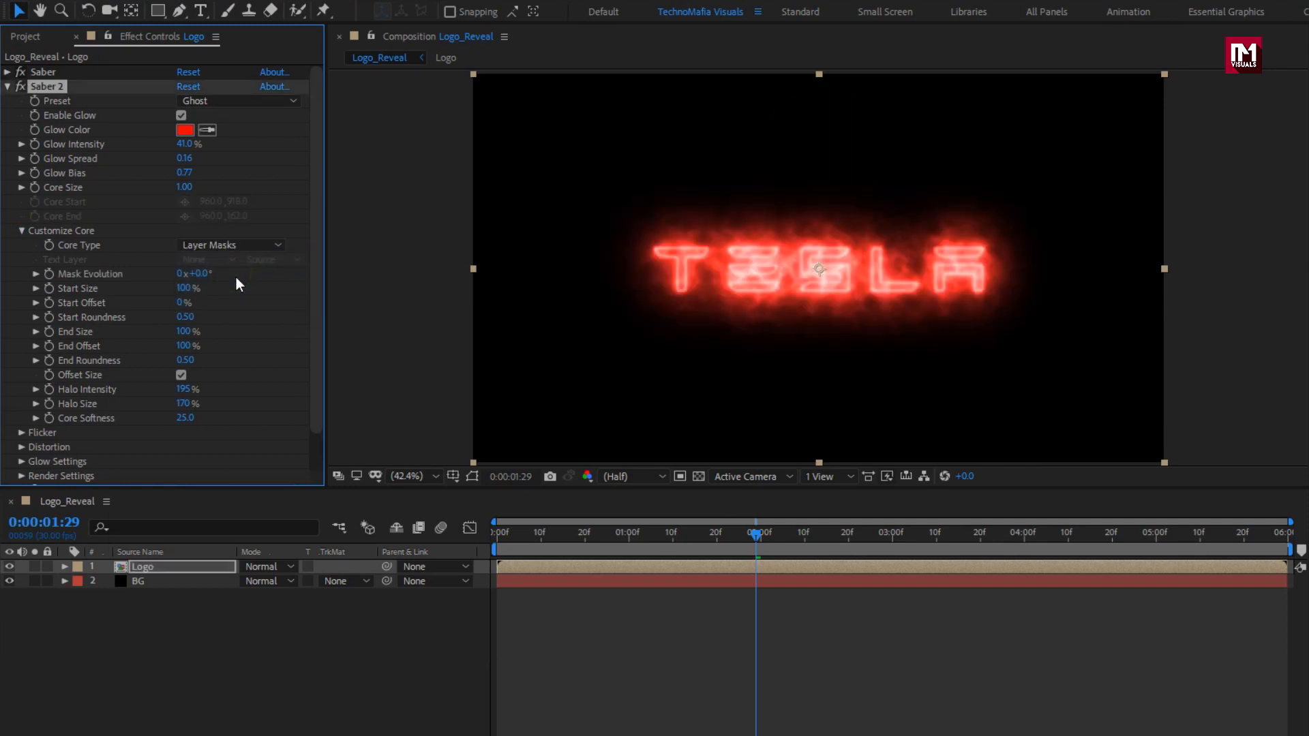
{"action": "type", "text": "10"}
{"action": "key", "text": "Return"}
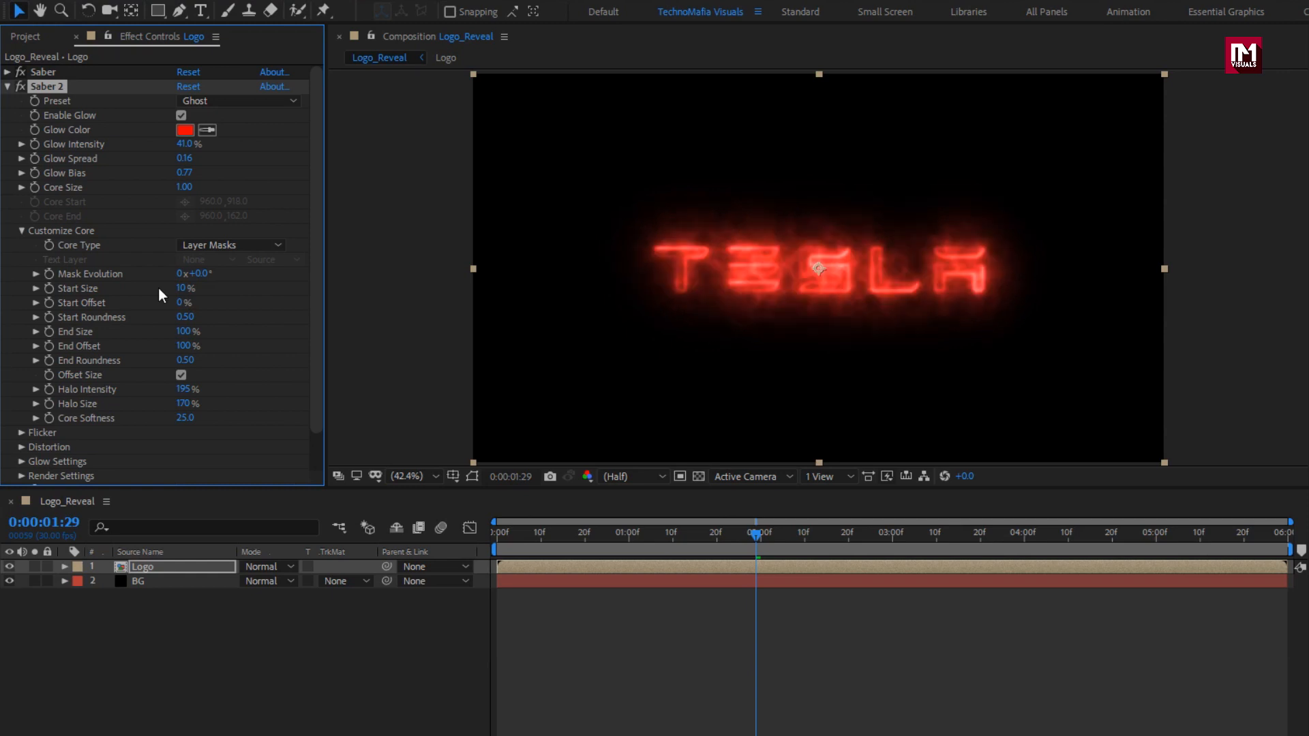
Keyframe Saber 2's Start Offset from 0% at the start to 100% at four seconds.
{"action": "left_click", "coordinate": [494, 537]}
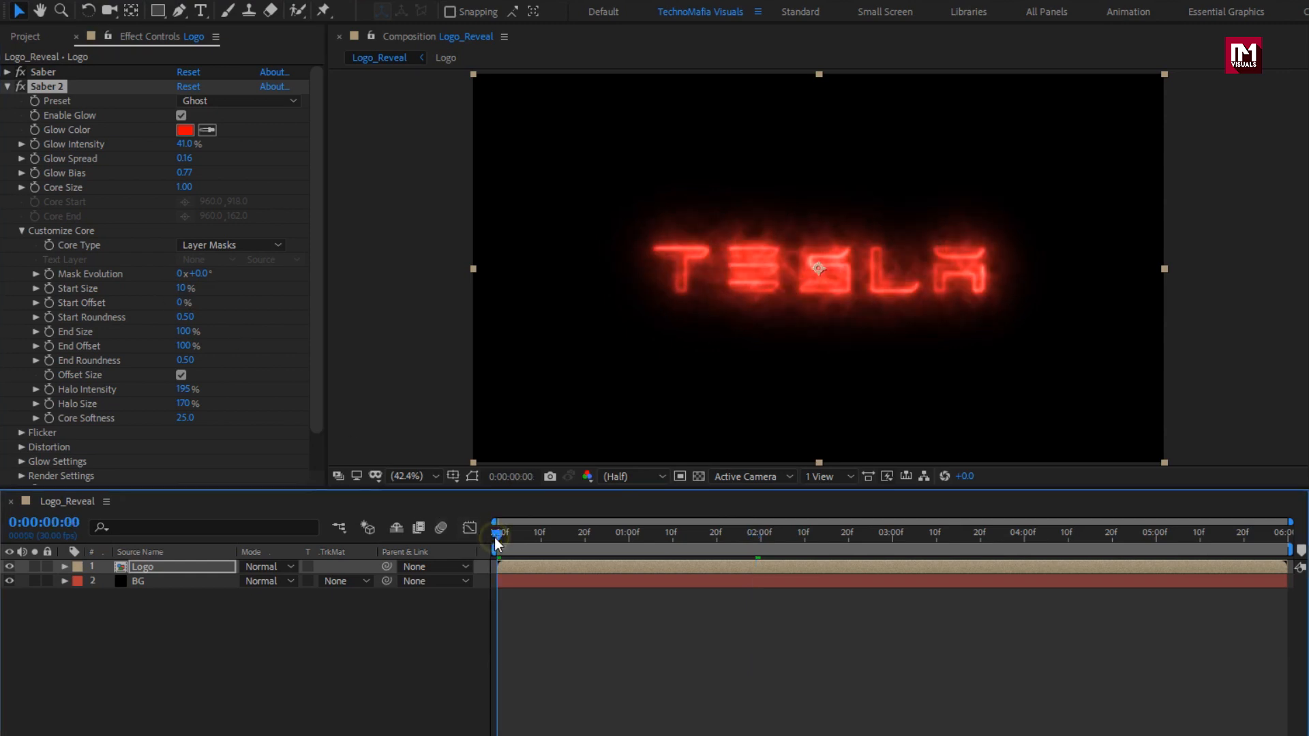
{"action": "left_click", "coordinate": [51, 304]}
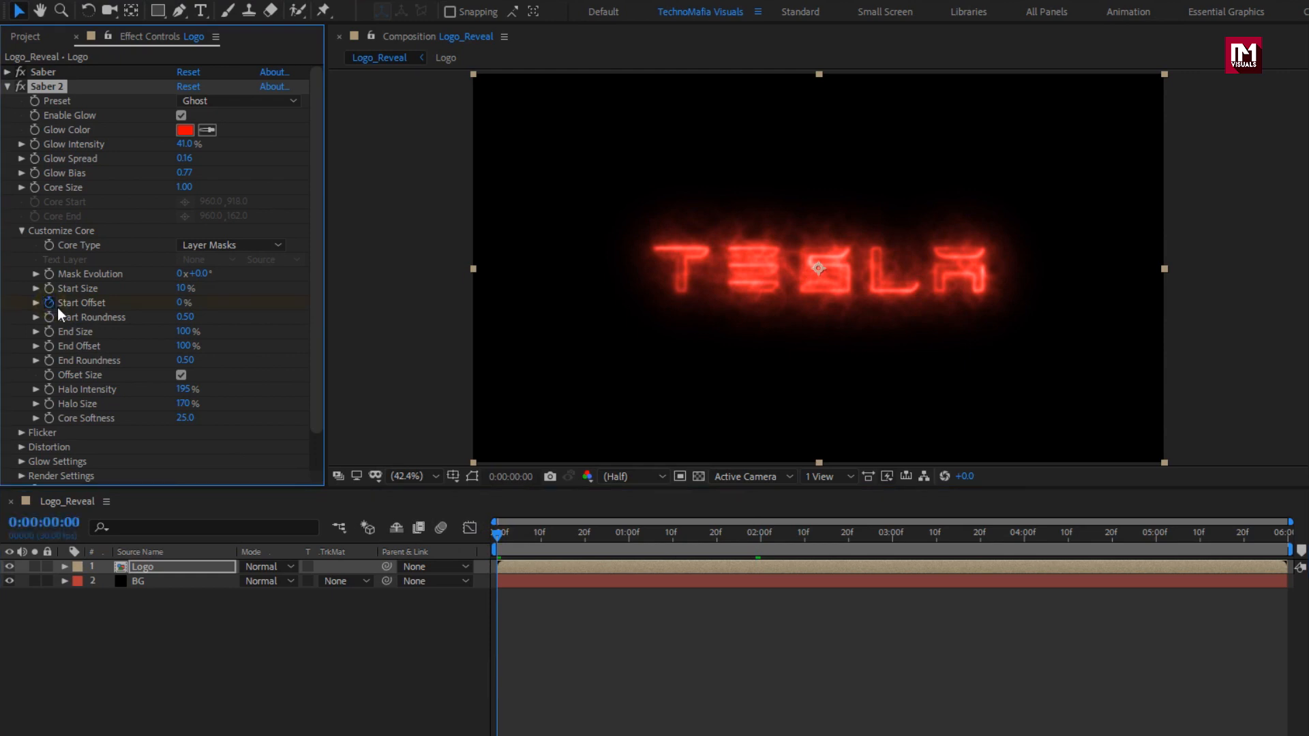
{"action": "left_click", "coordinate": [1025, 537]}
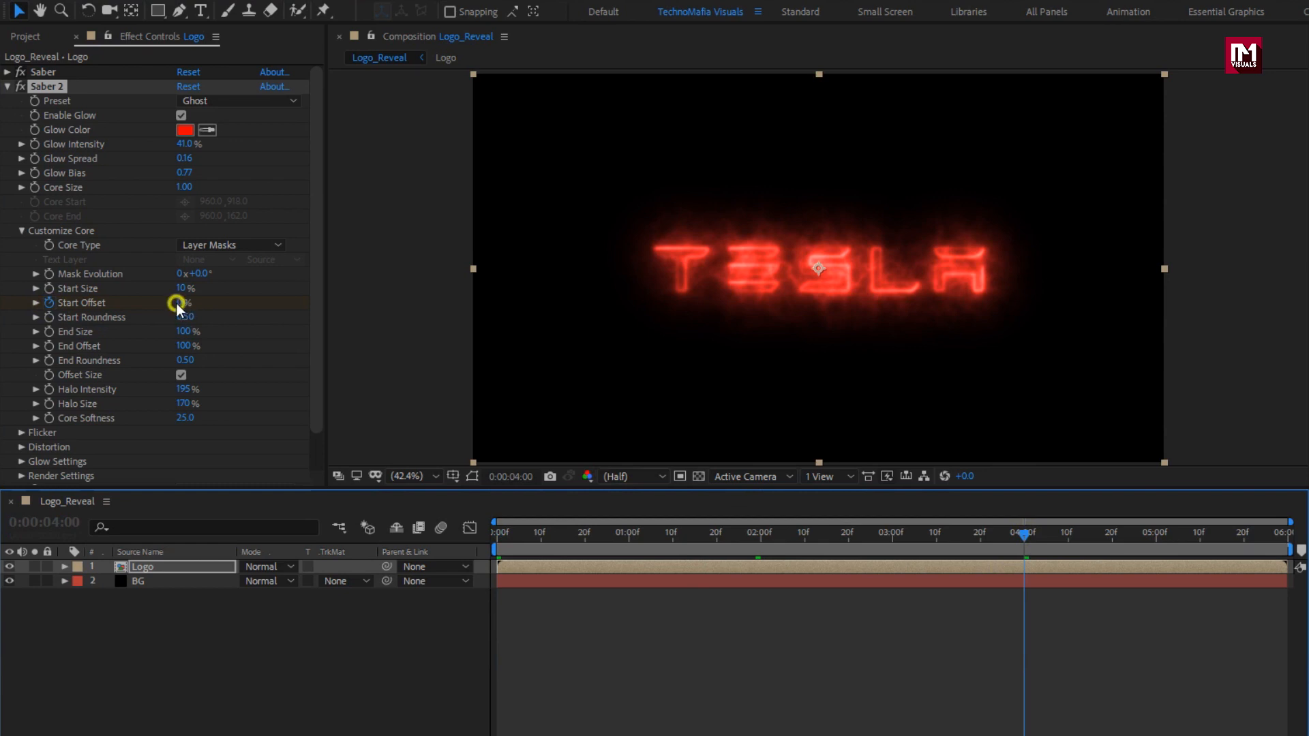
{"action": "left_click_drag", "start_coordinate": [181, 300], "coordinate": [328, 304]}
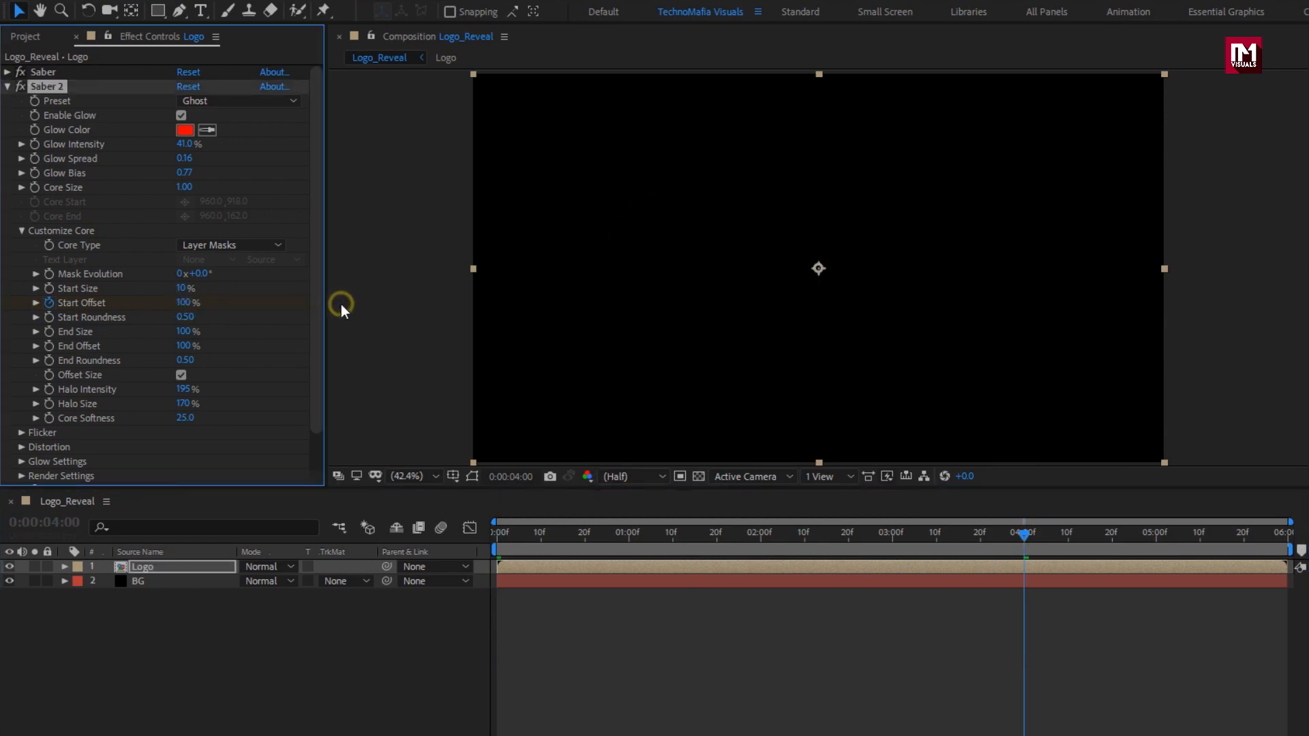
{"action": "left_click", "coordinate": [1016, 537]}
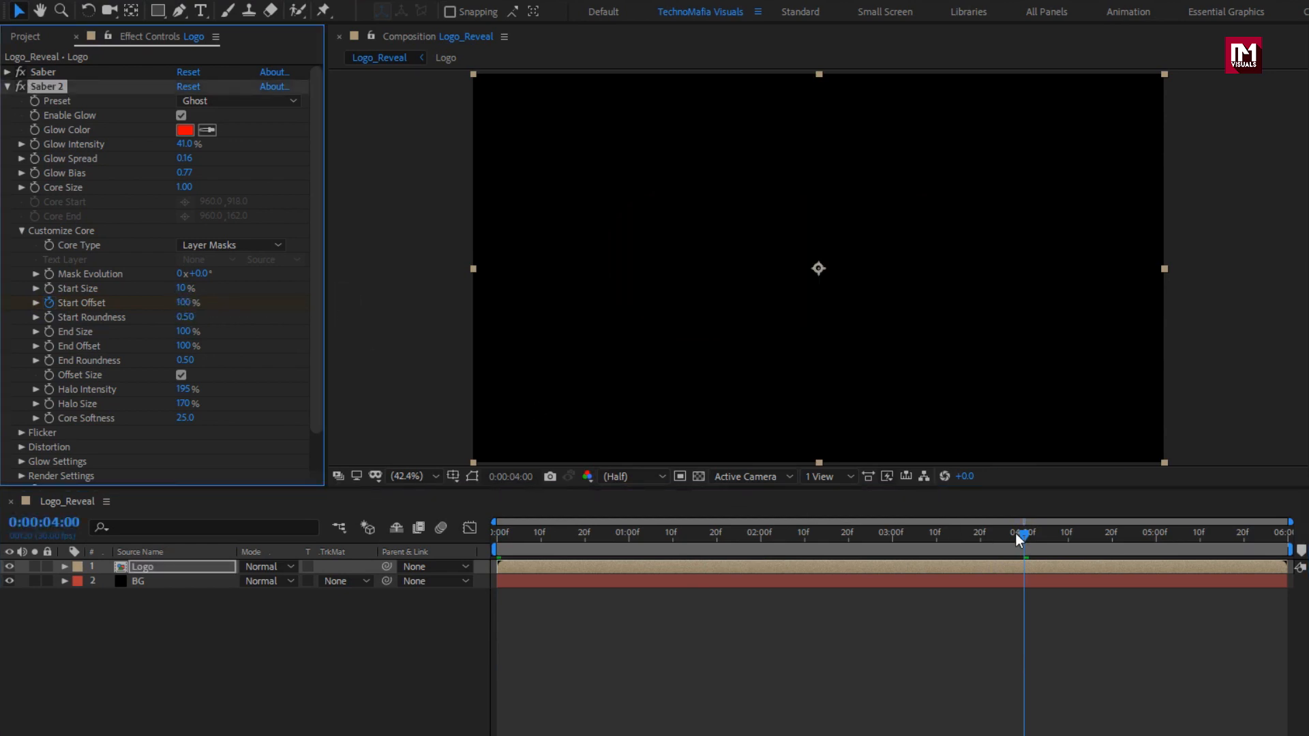
Keyframe Saber 2's End Offset at five seconds, drop it to 0% earlier, and preview.
{"action": "left_click", "coordinate": [1157, 537]}
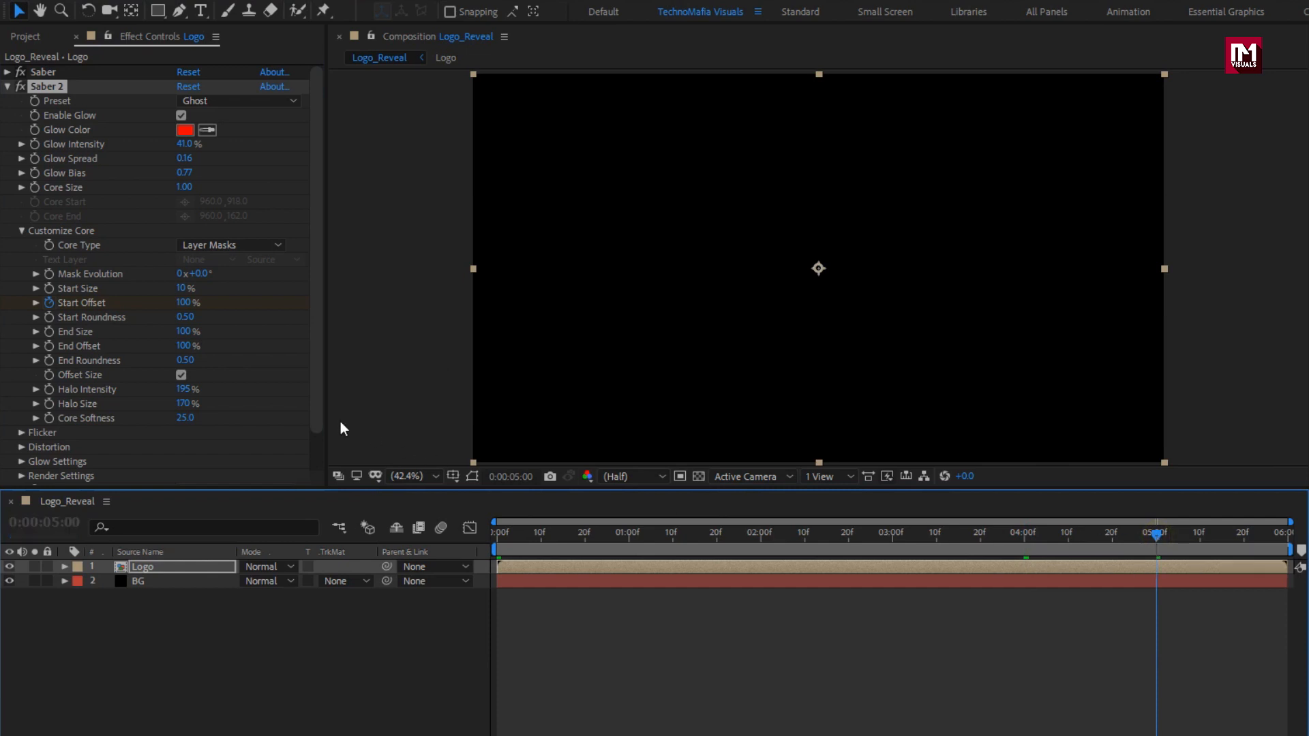
{"action": "left_click", "coordinate": [48, 347]}
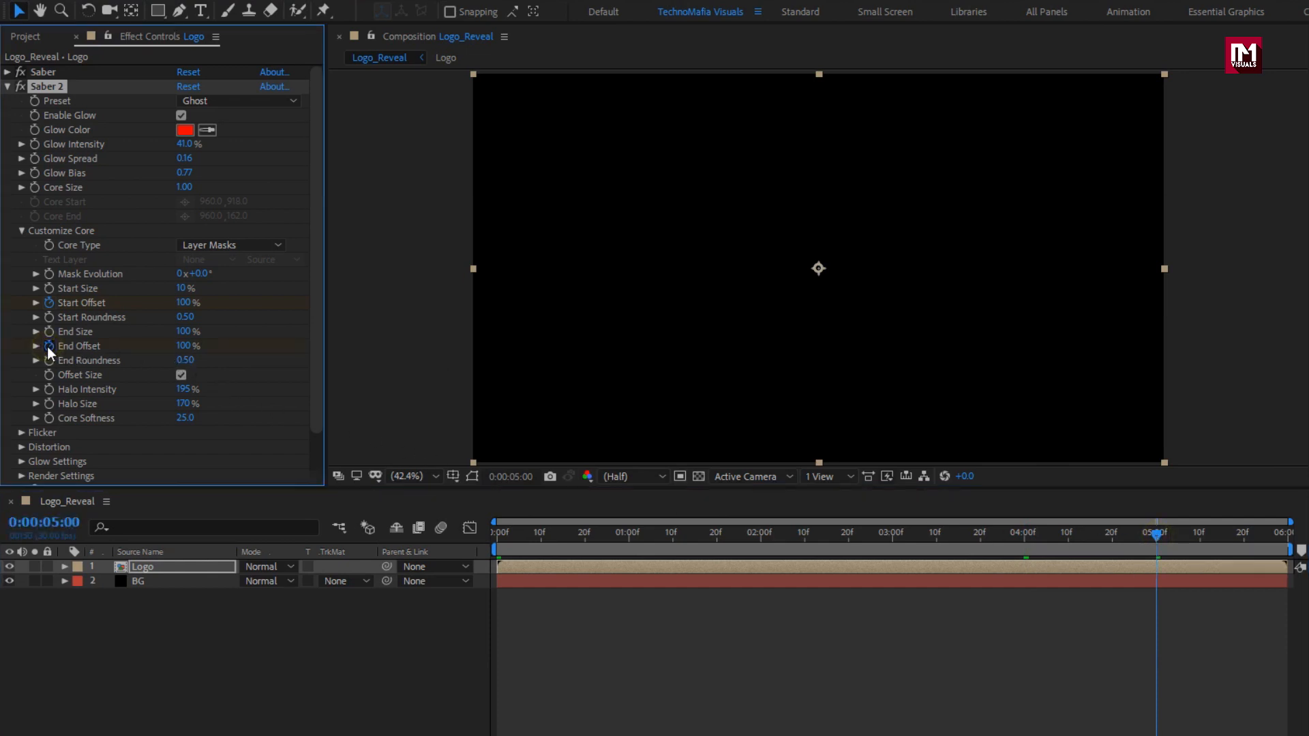
{"action": "left_click_drag", "start_coordinate": [683, 539], "coordinate": [694, 537]}
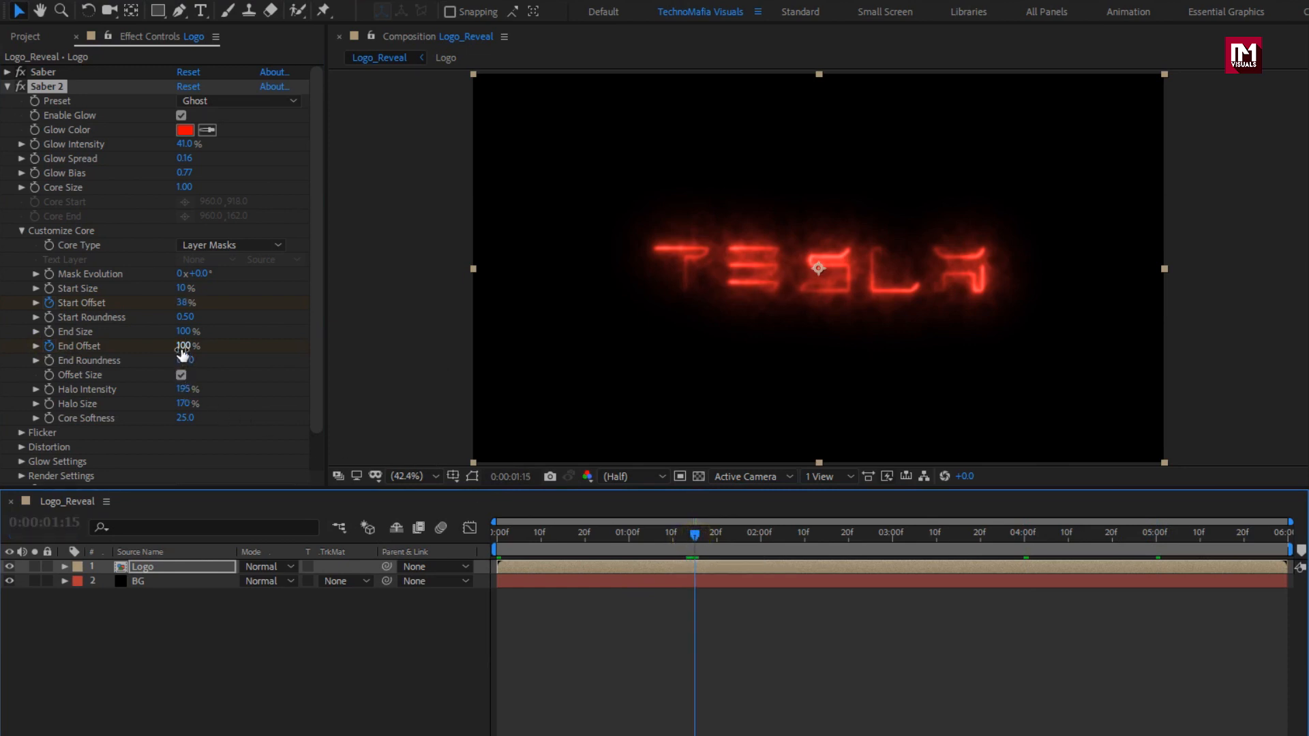
{"action": "left_click_drag", "start_coordinate": [182, 346], "coordinate": [47, 352]}
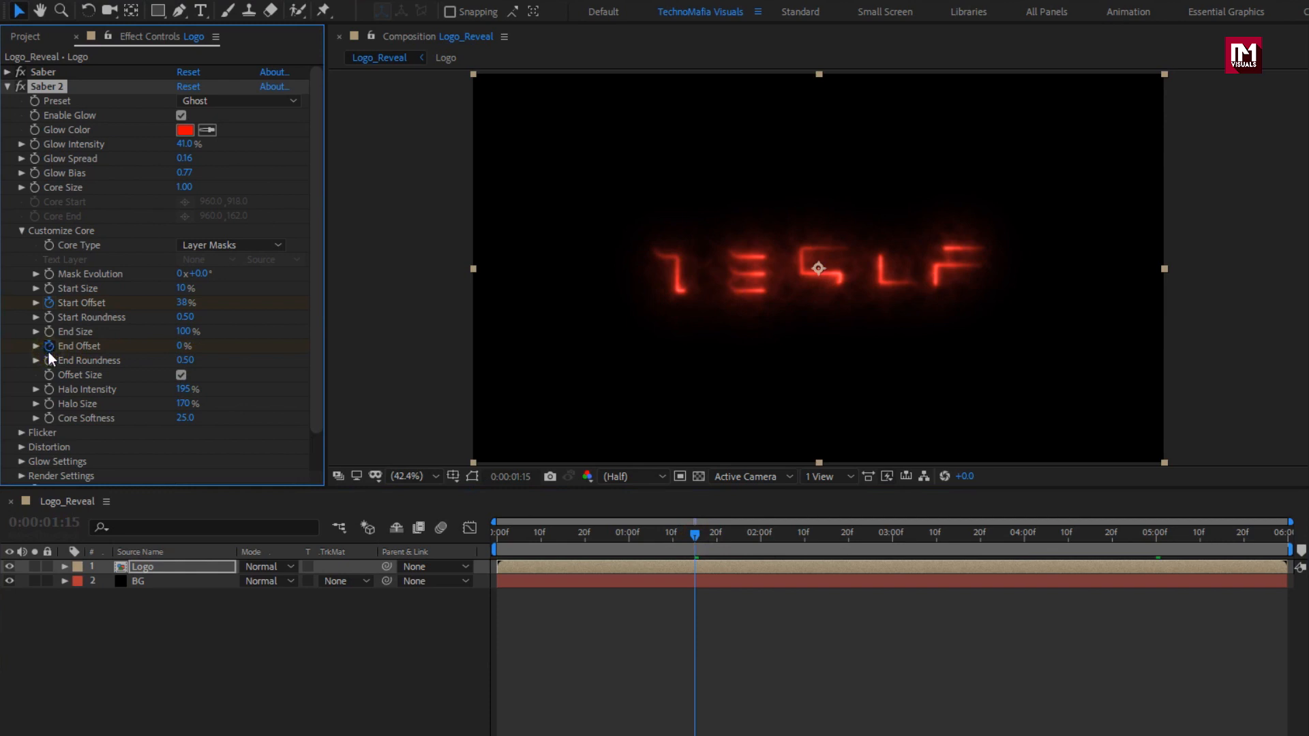
{"action": "left_click_drag", "start_coordinate": [608, 536], "coordinate": [853, 538]}
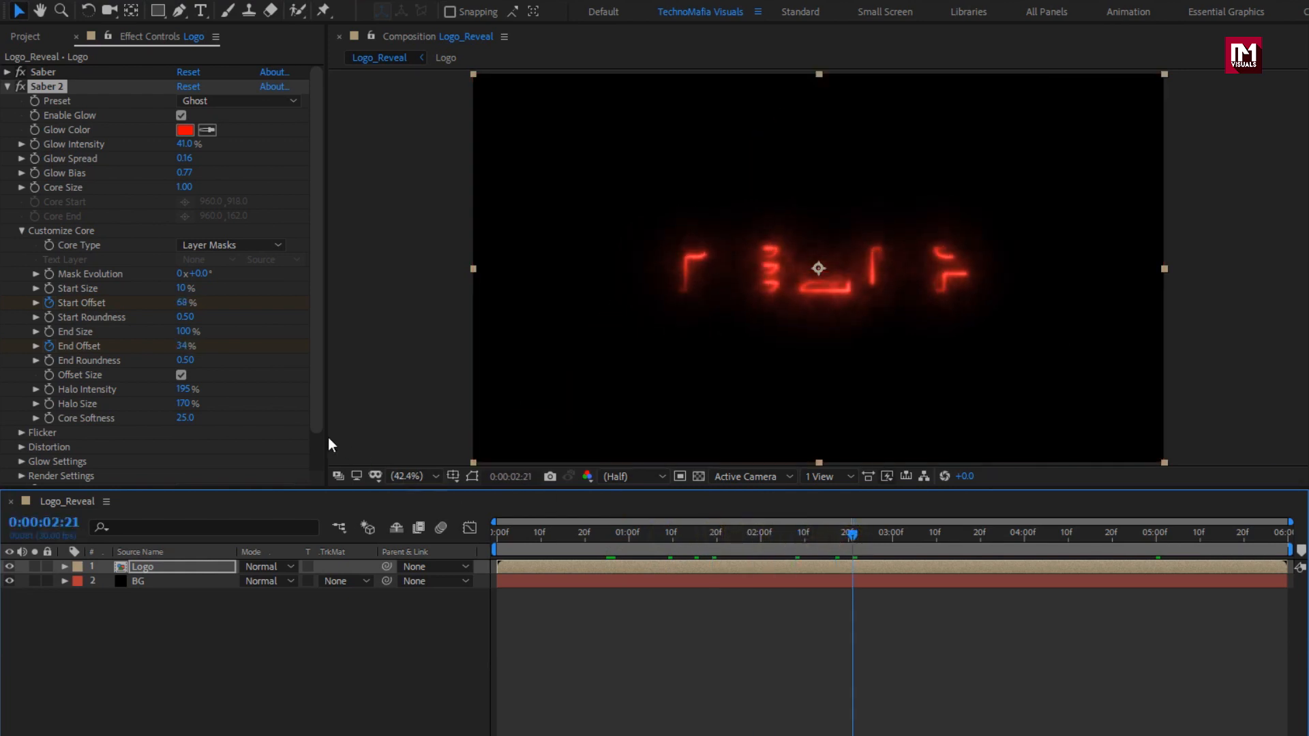
Set Saber 2's End Size to 150%, Halo Size to 100% and Core Softness to 0.
{"action": "left_click", "coordinate": [185, 331]}
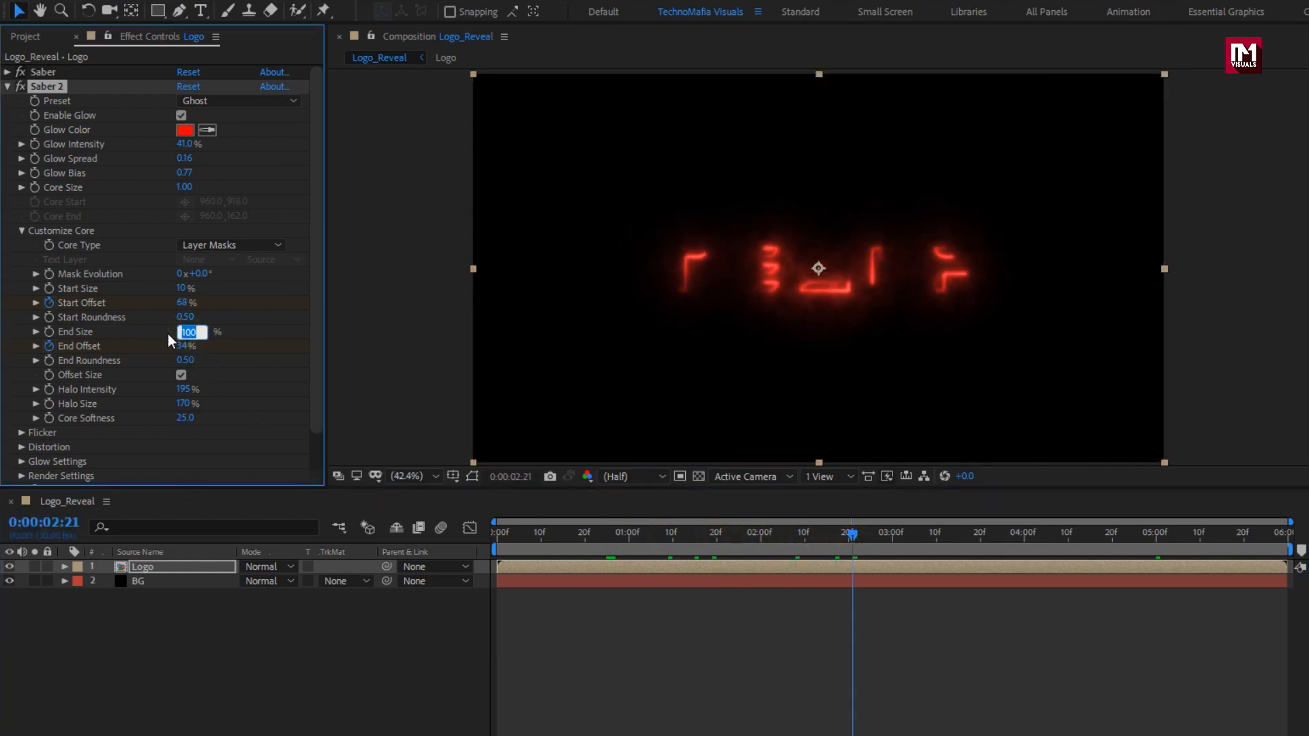
{"action": "type", "text": "150"}
{"action": "key", "text": "Return"}
{"action": "left_click", "coordinate": [183, 405]}
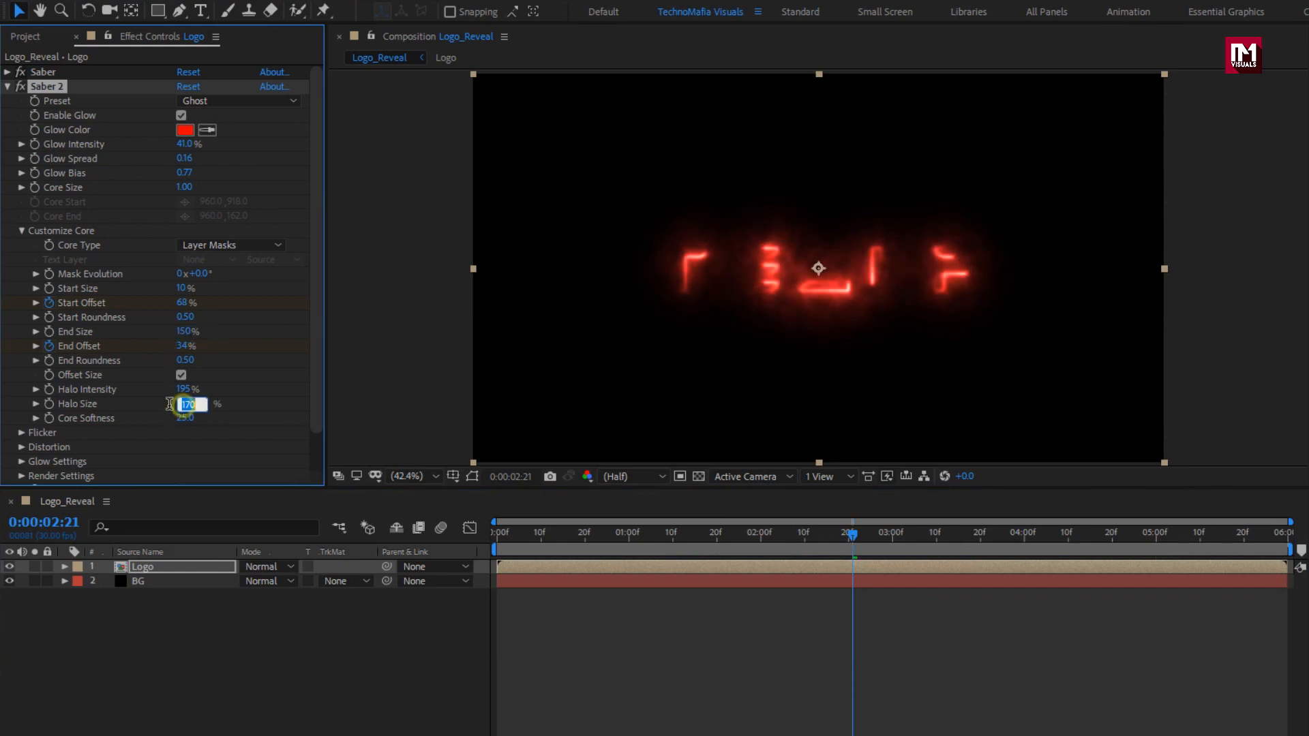
{"action": "type", "text": "100"}
{"action": "key", "text": "Return"}
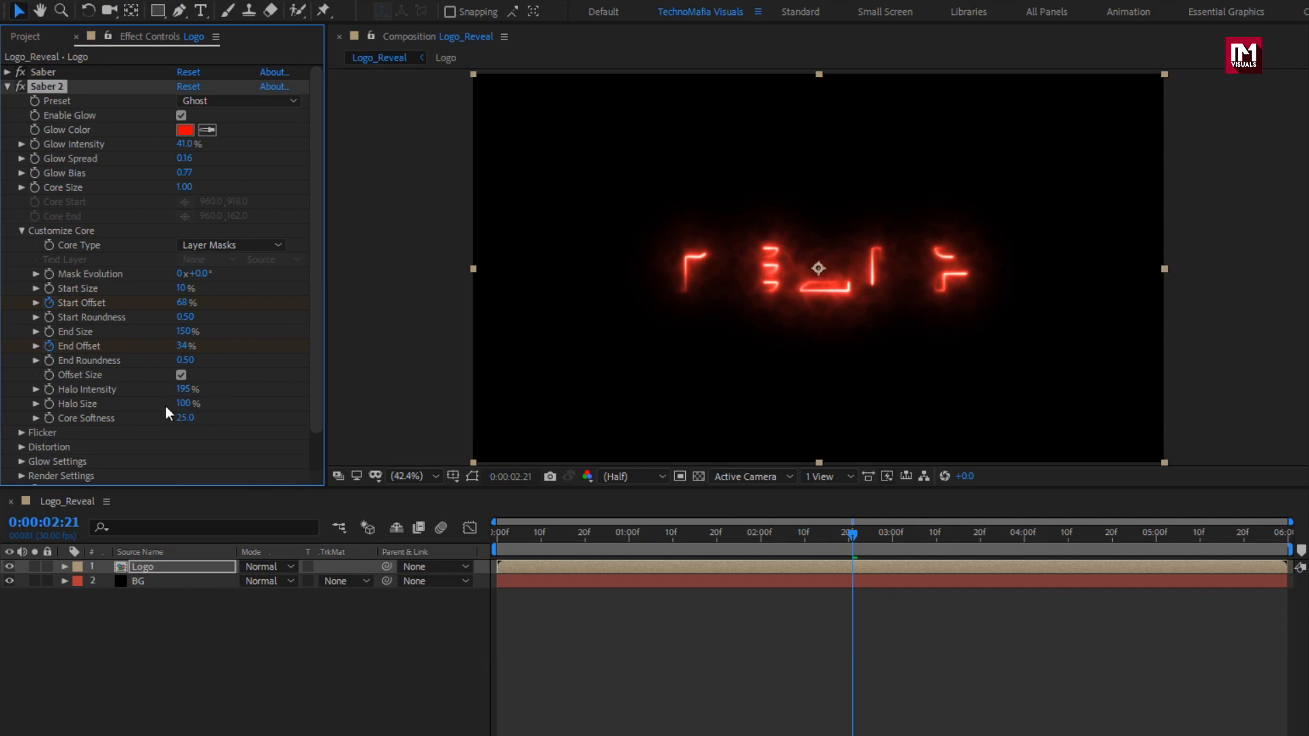
{"action": "type", "text": "0"}
{"action": "key", "text": "Return"}
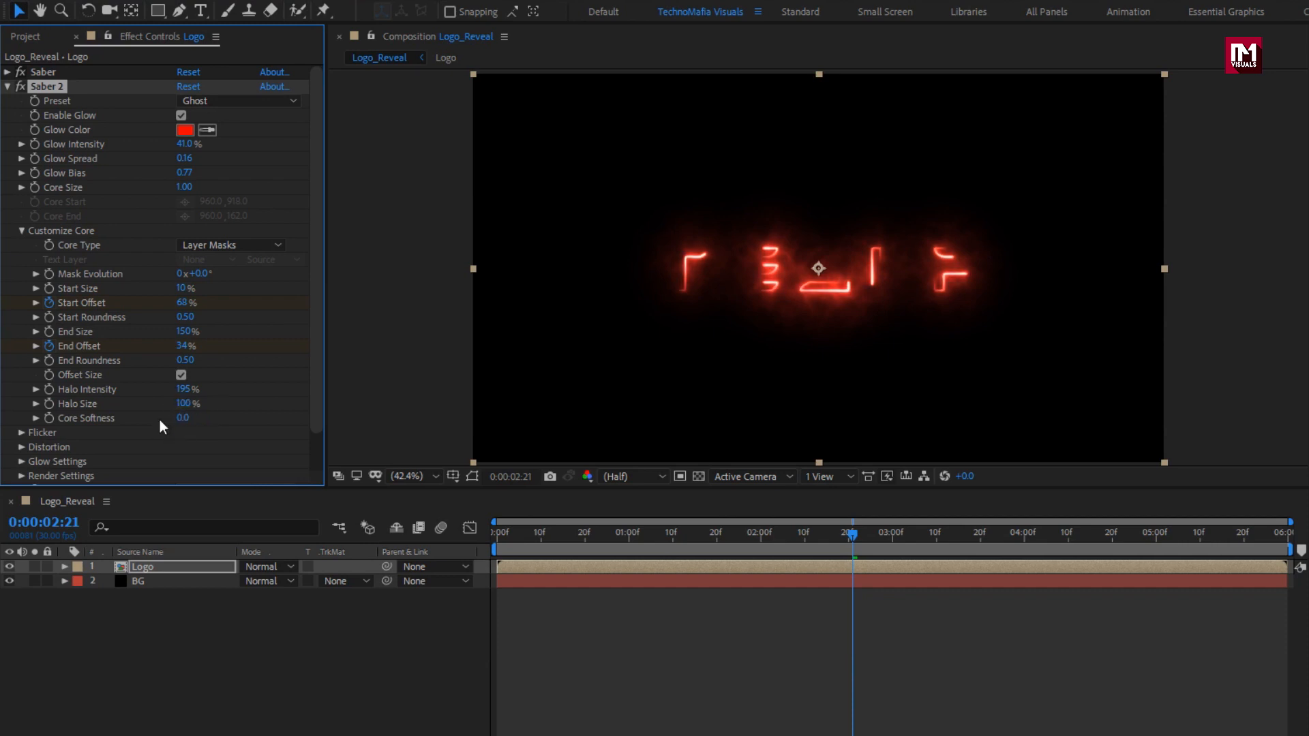
{"action": "left_click", "coordinate": [22, 230]}
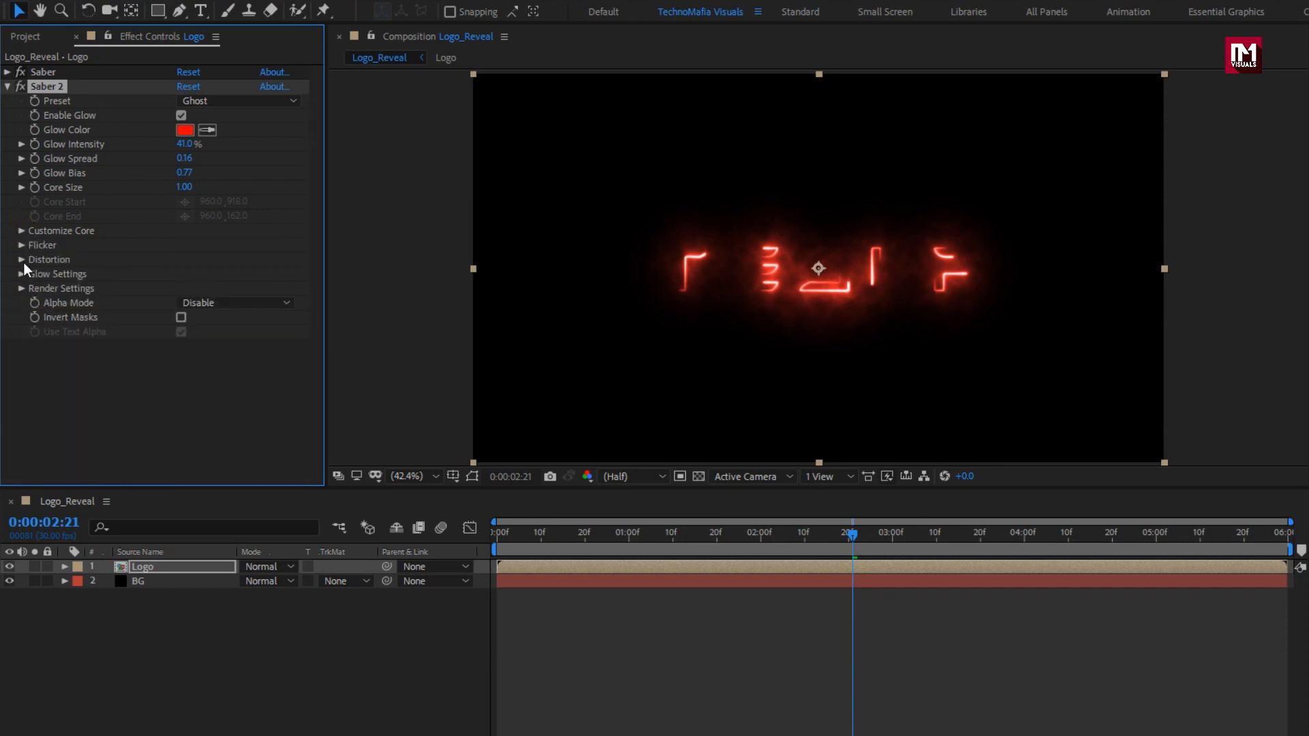
Set Saber 2's Flicker Intensity to 225% and its flicker Random Seed to 5500.
{"action": "left_click", "coordinate": [22, 245]}
{"action": "left_click", "coordinate": [181, 260]}
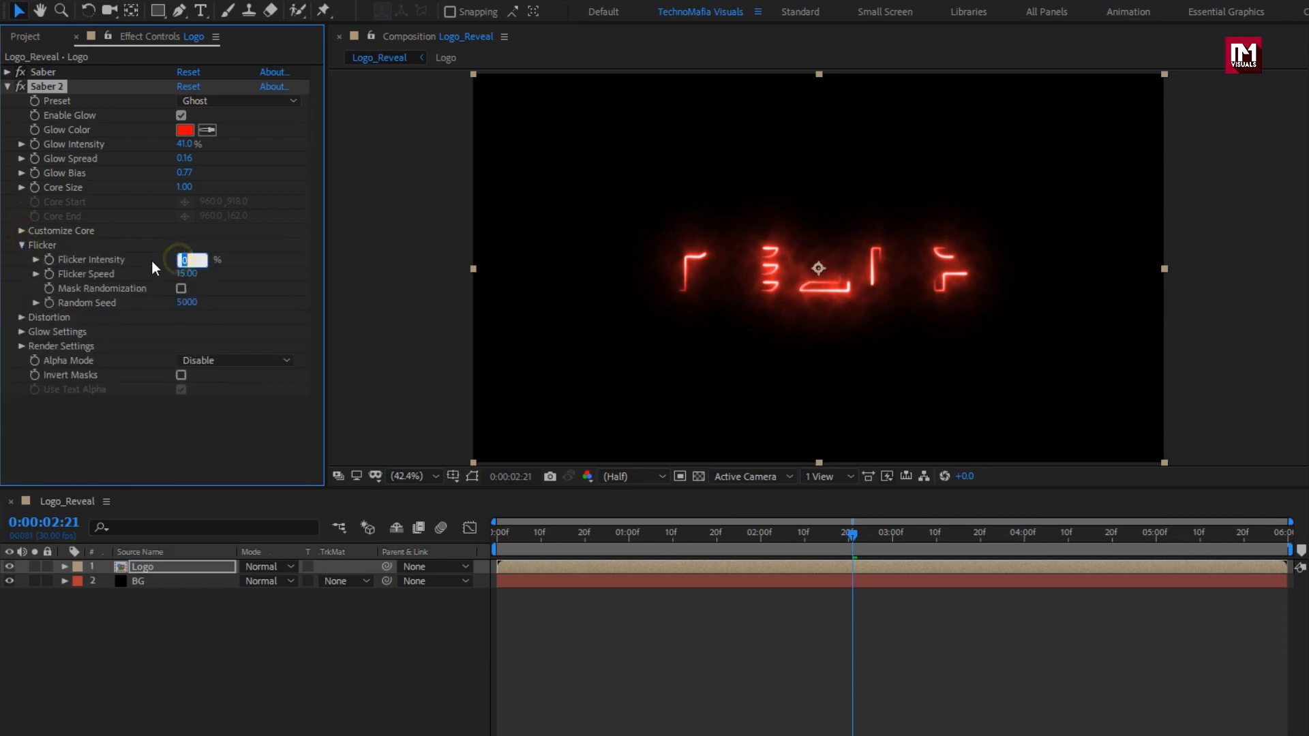
{"action": "type", "text": "225"}
{"action": "key", "text": "Return"}
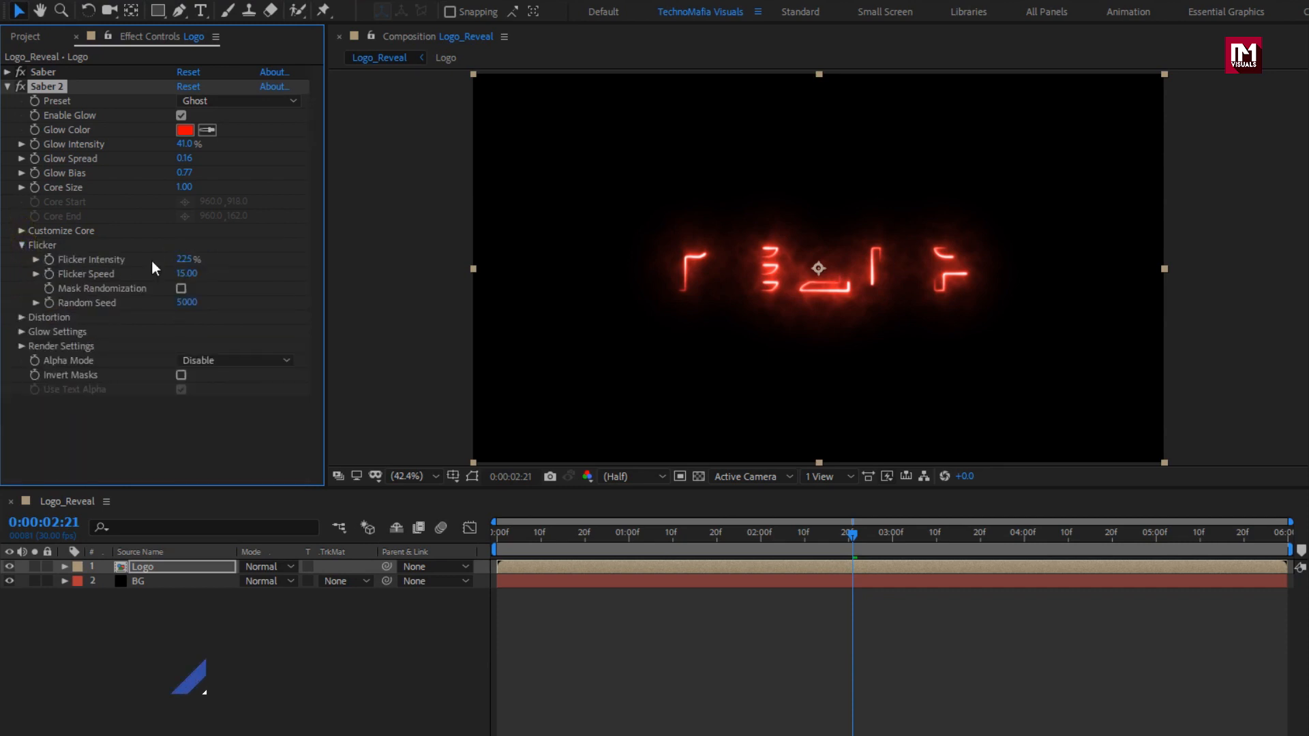
{"action": "left_click", "coordinate": [185, 302]}
{"action": "type", "text": "5"}
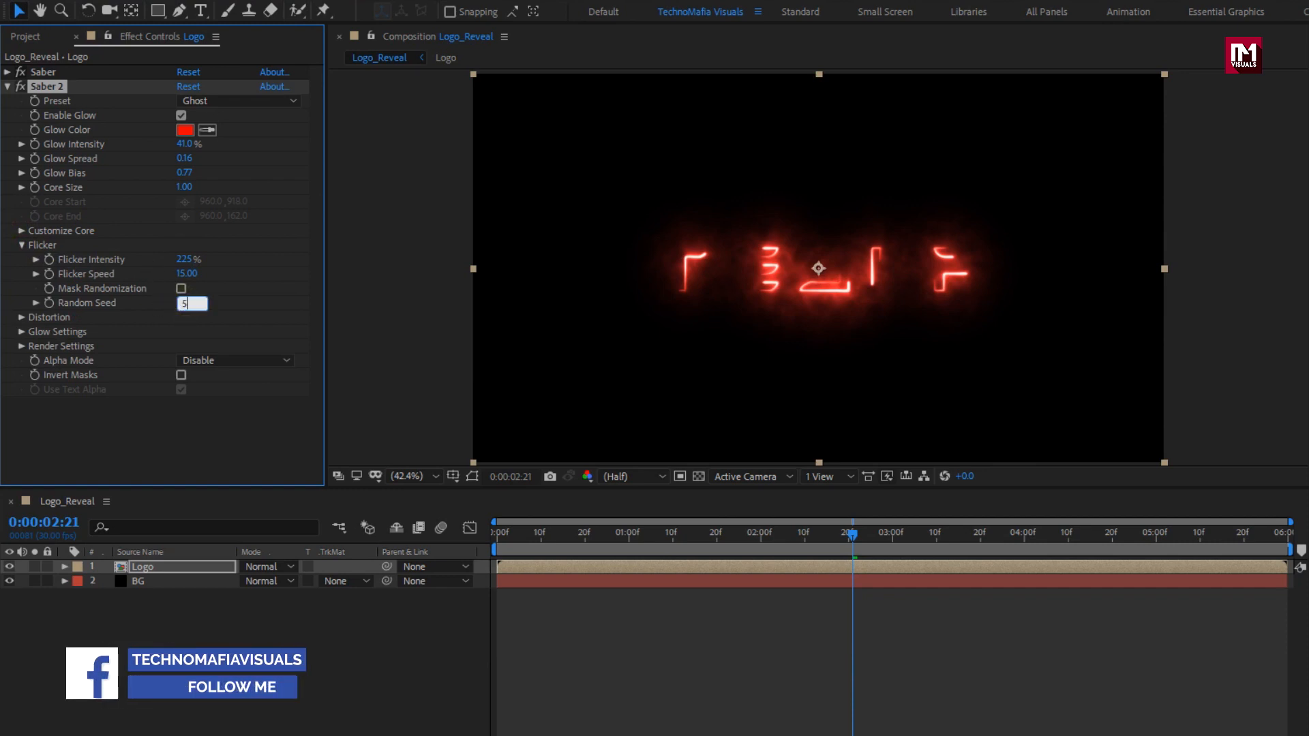
{"action": "type", "text": "500"}
{"action": "key", "text": "Return"}
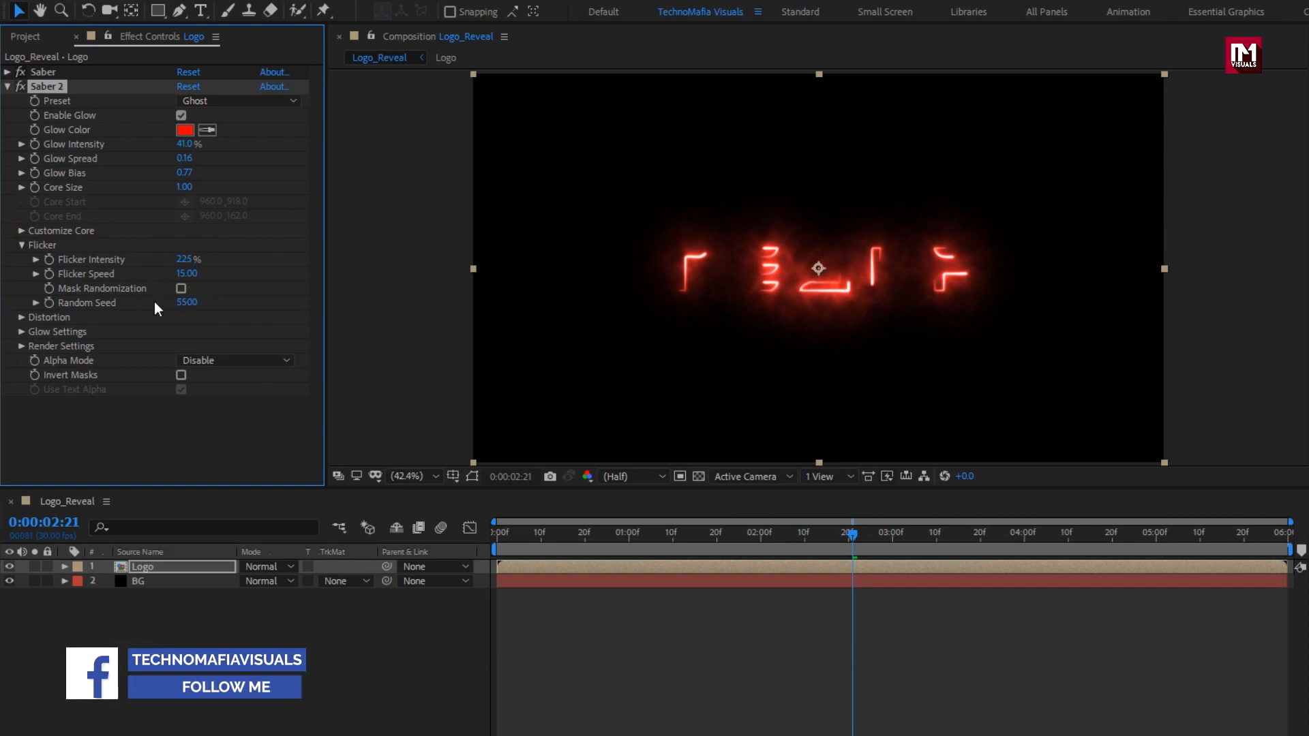
{"action": "left_click", "coordinate": [21, 245]}
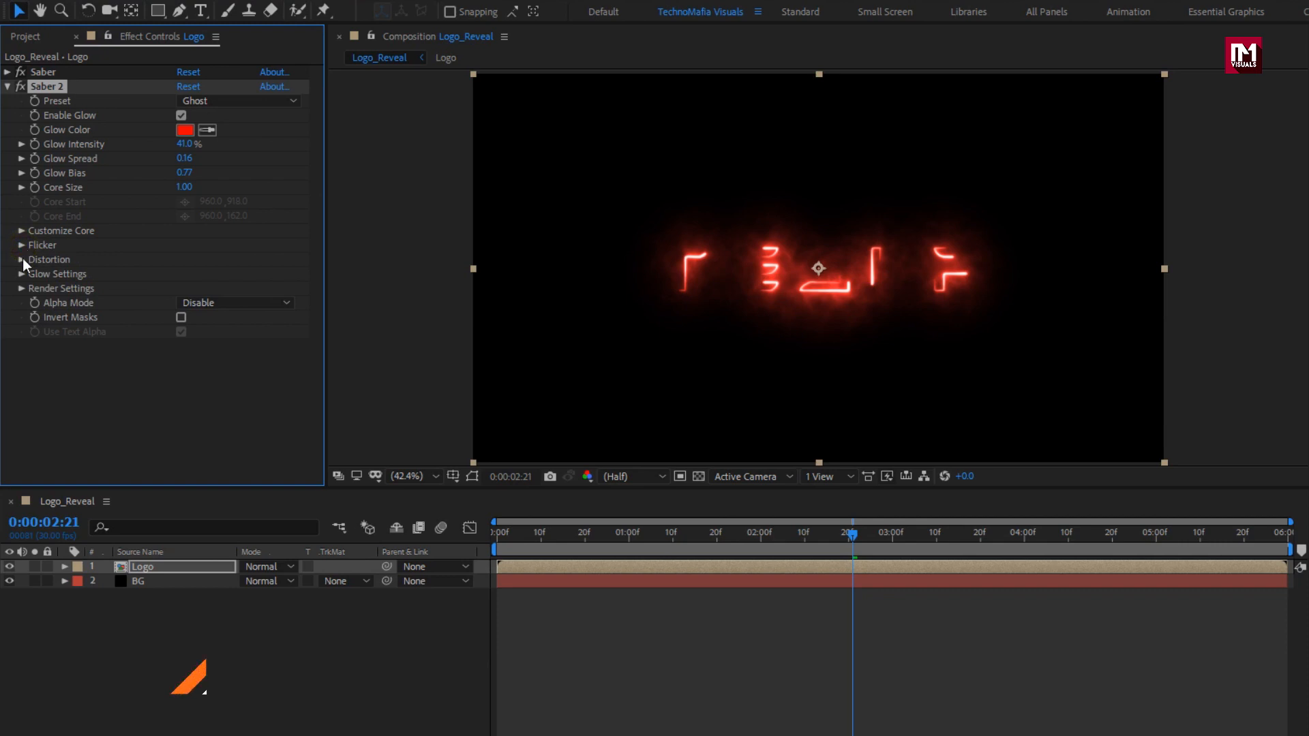
Set Saber 2's core distortion to Smoke, amount 30, with wind speed 0.8 at -180°.
{"action": "left_click", "coordinate": [22, 260]}
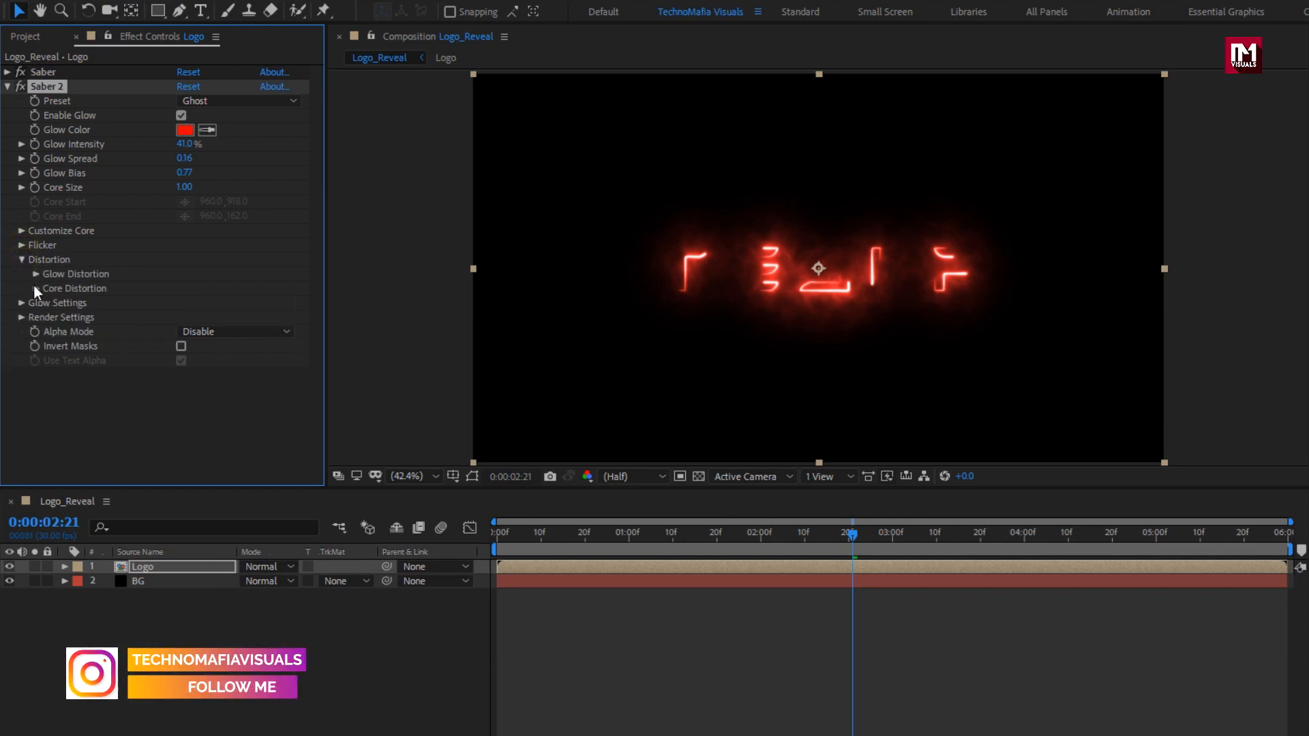
{"action": "left_click", "coordinate": [35, 289]}
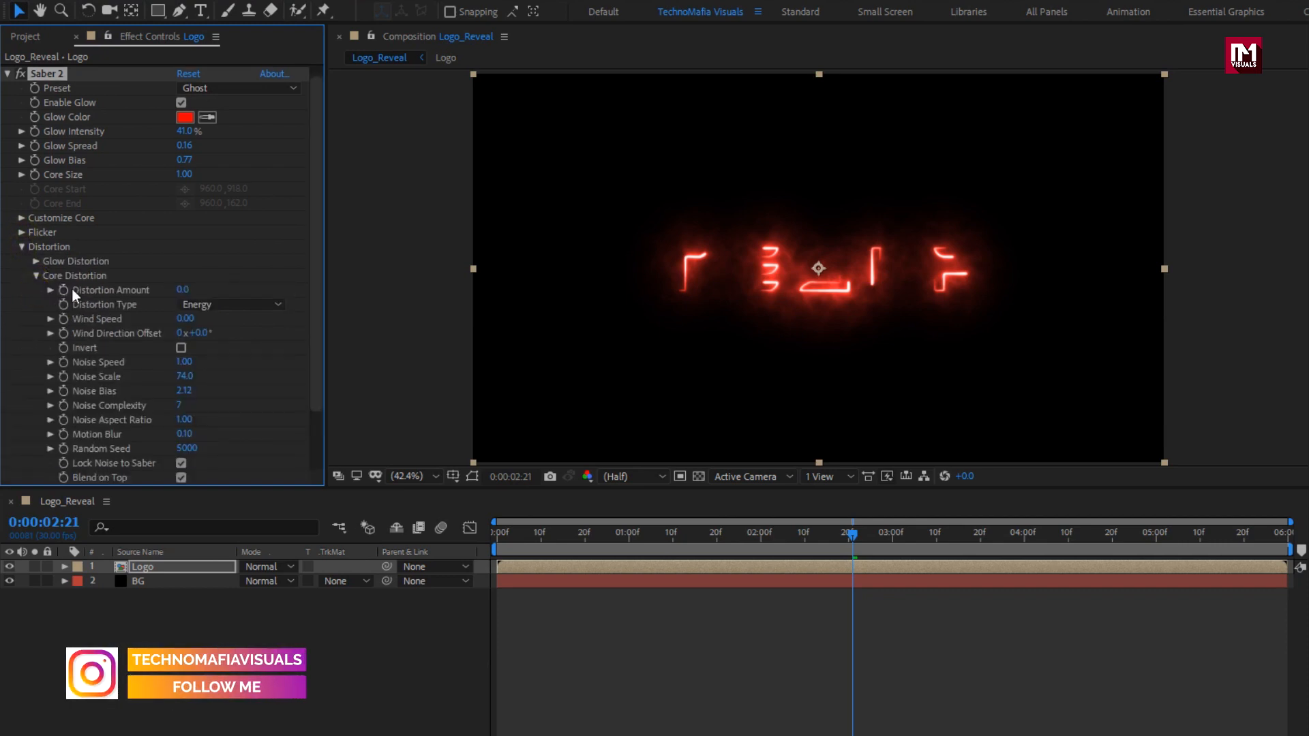
{"action": "left_click", "coordinate": [182, 290]}
{"action": "type", "text": "30"}
{"action": "key", "text": "Return"}
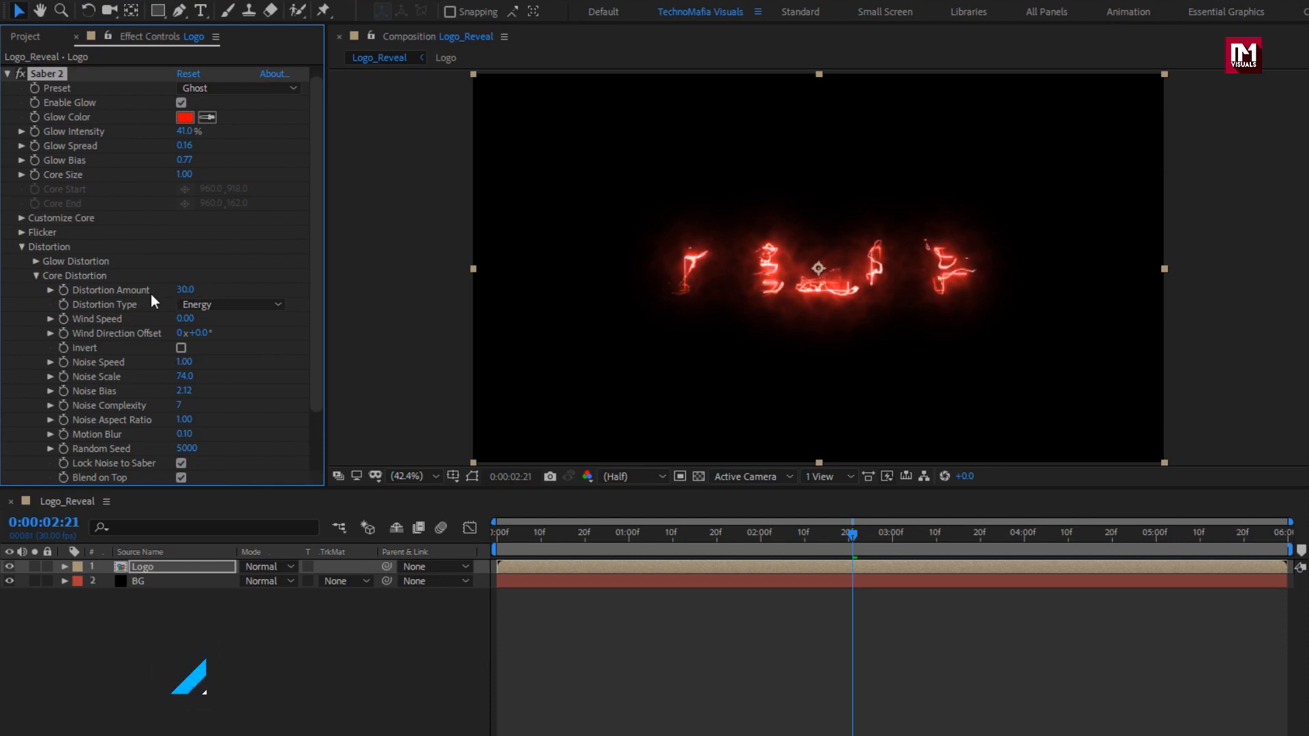
{"action": "left_click", "coordinate": [183, 304]}
{"action": "left_click", "coordinate": [210, 326]}
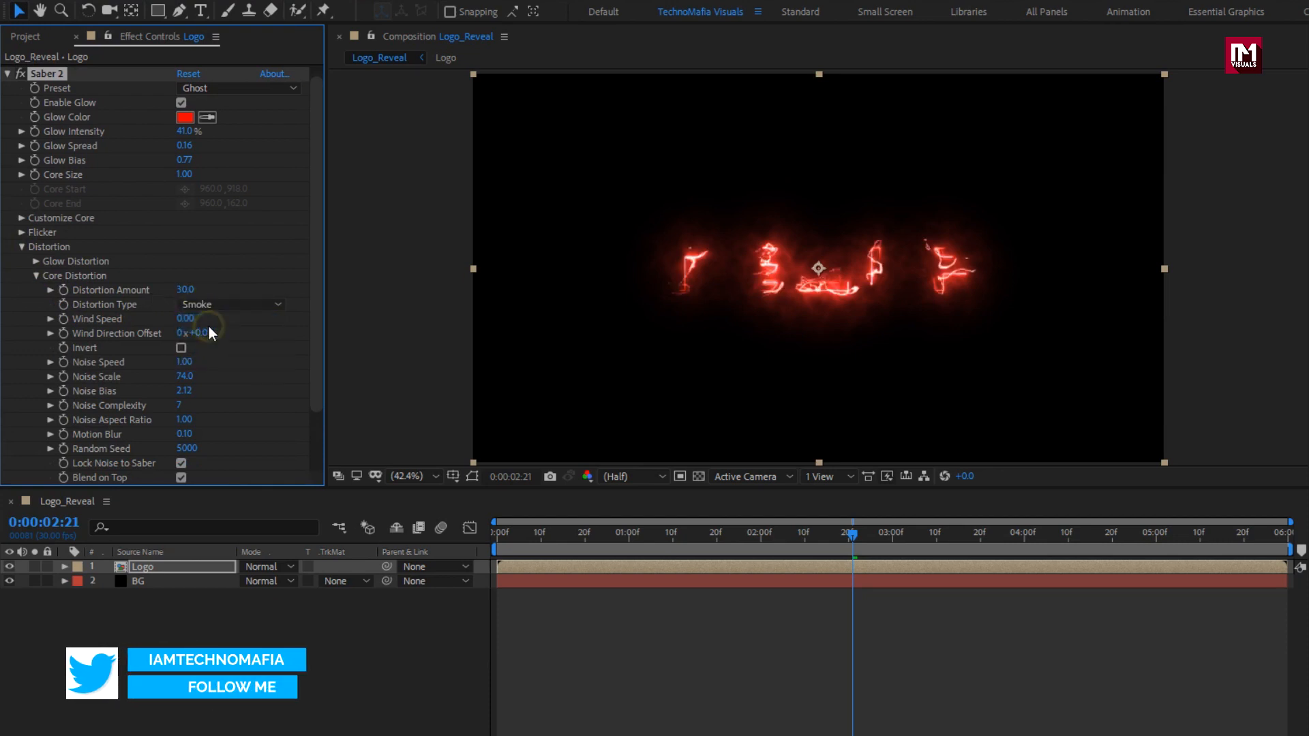
{"action": "left_click", "coordinate": [194, 320]}
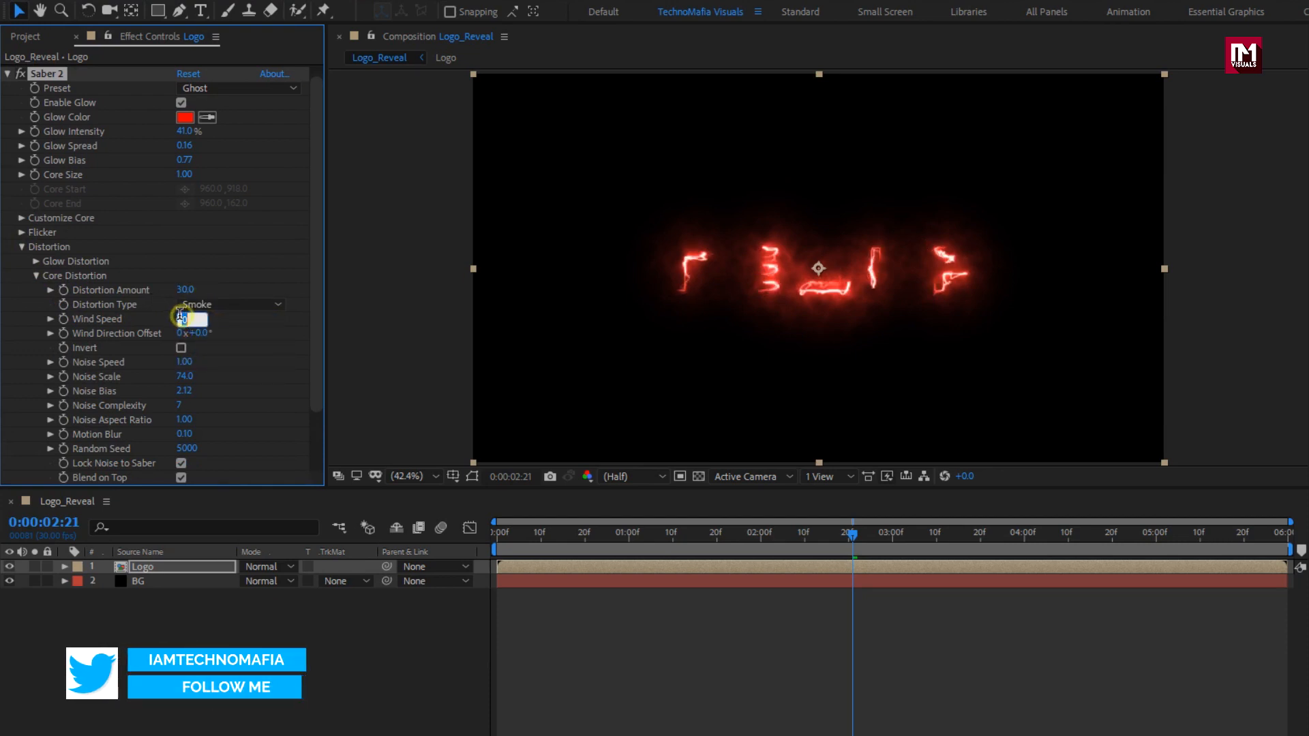
{"action": "type", "text": "0.8"}
{"action": "key", "text": "Return"}
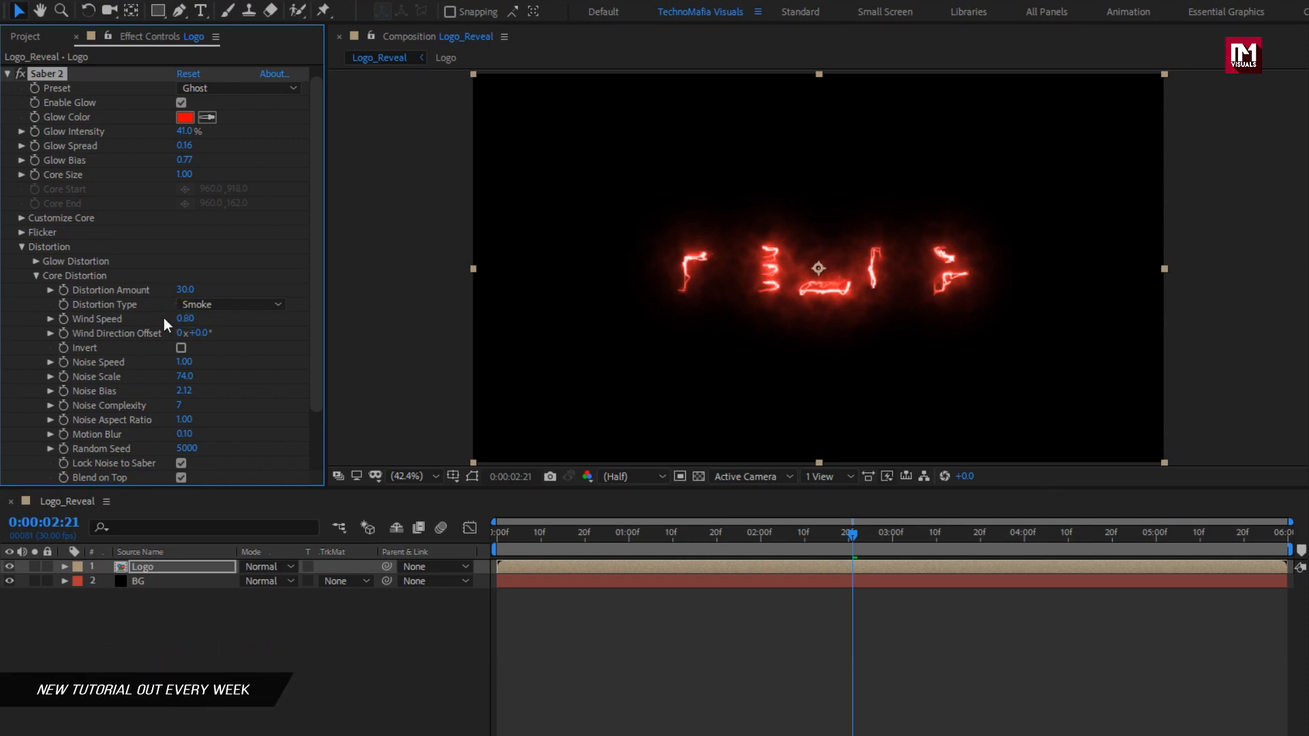
{"action": "left_click", "coordinate": [200, 334]}
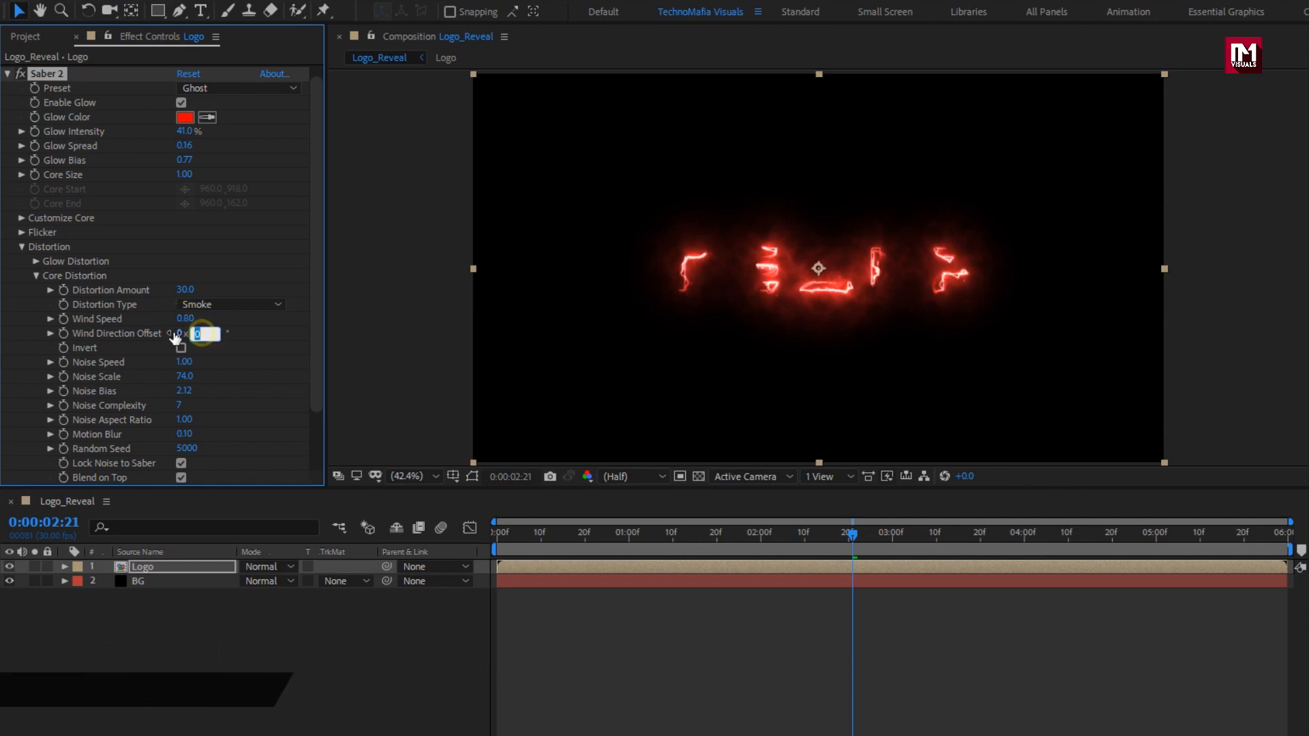
{"action": "type", "text": "-180"}
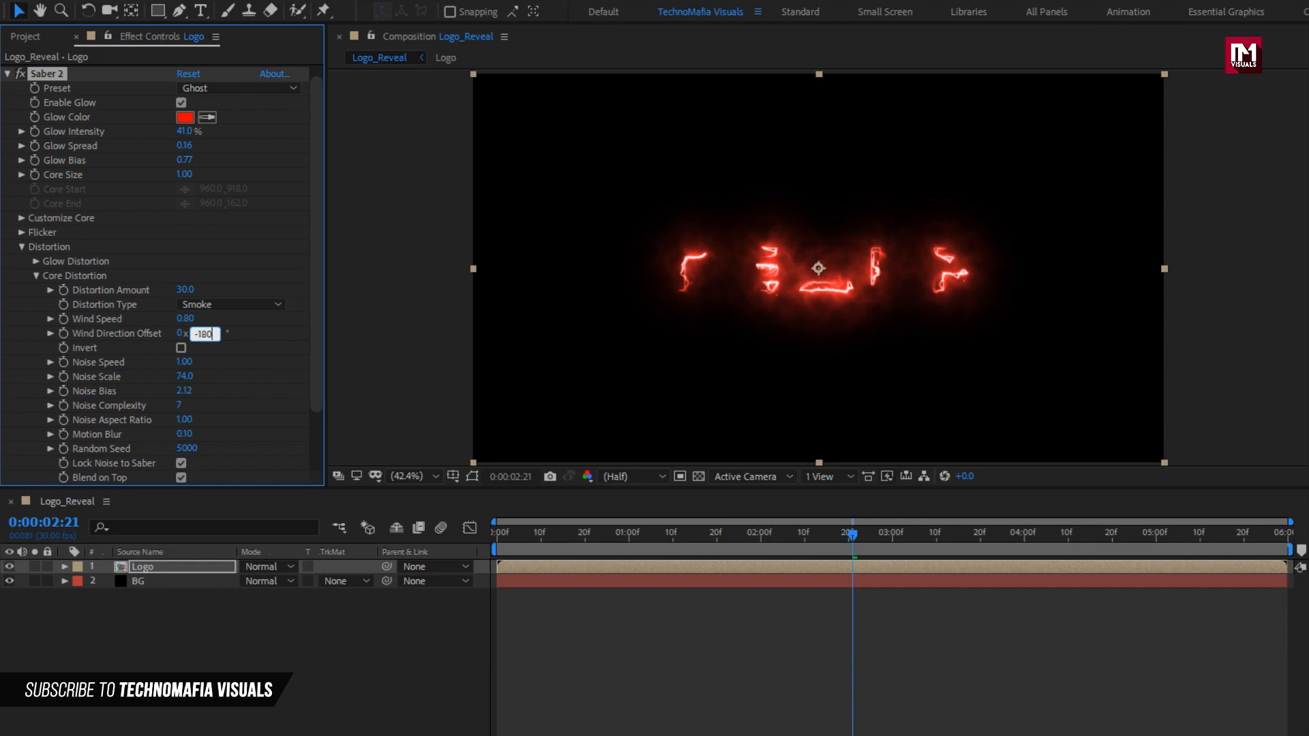
{"action": "key", "text": "Return"}
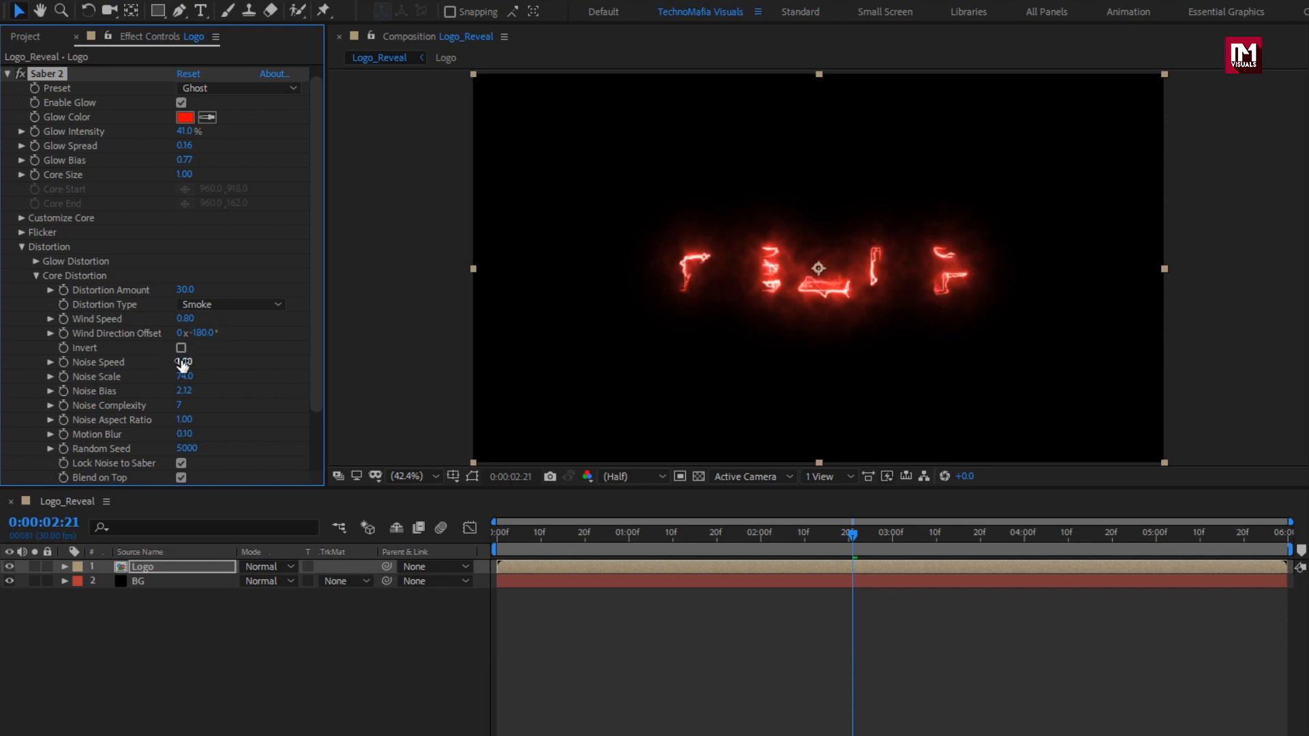
Set the core distortion noise to speed 0.6, scale 100, bias 1 and complexity 3.
{"action": "left_click", "coordinate": [182, 362]}
{"action": "type", "text": "0.6"}
{"action": "key", "text": "Return"}
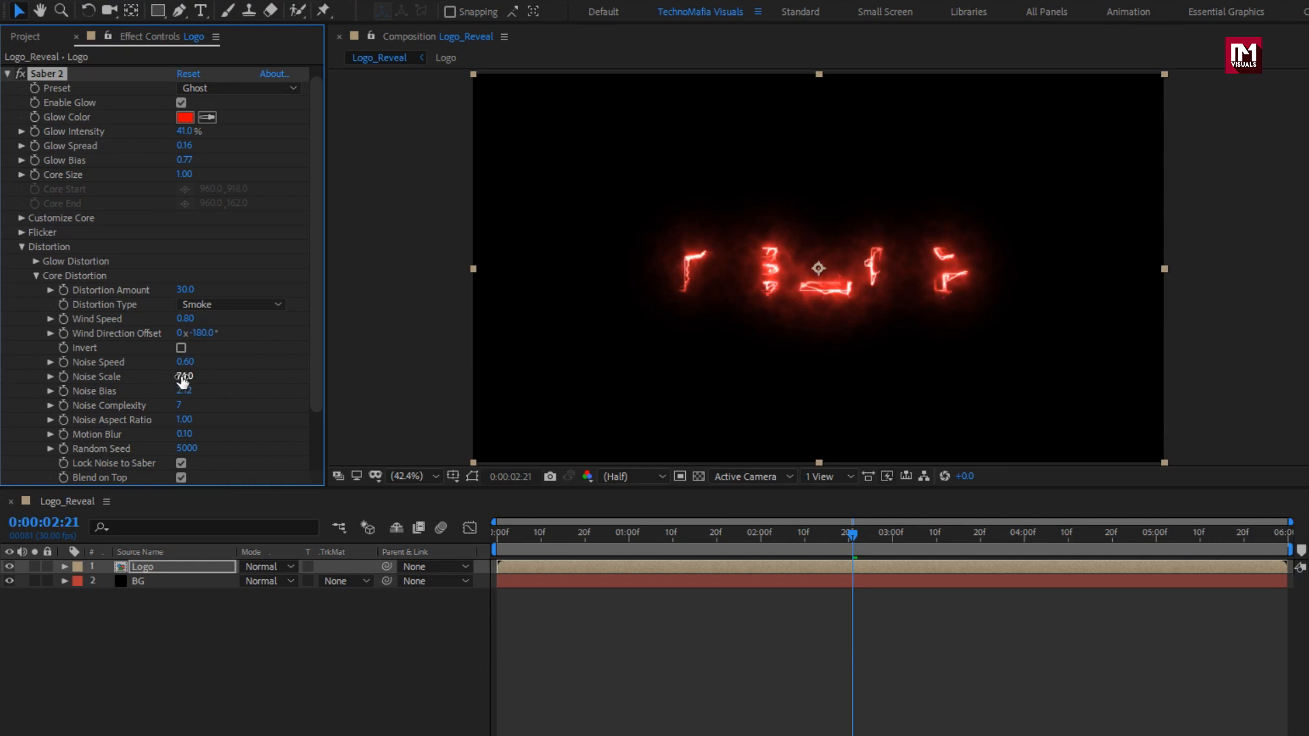
{"action": "left_click", "coordinate": [183, 377]}
{"action": "type", "text": "100"}
{"action": "key", "text": "Return"}
{"action": "left_click", "coordinate": [178, 391]}
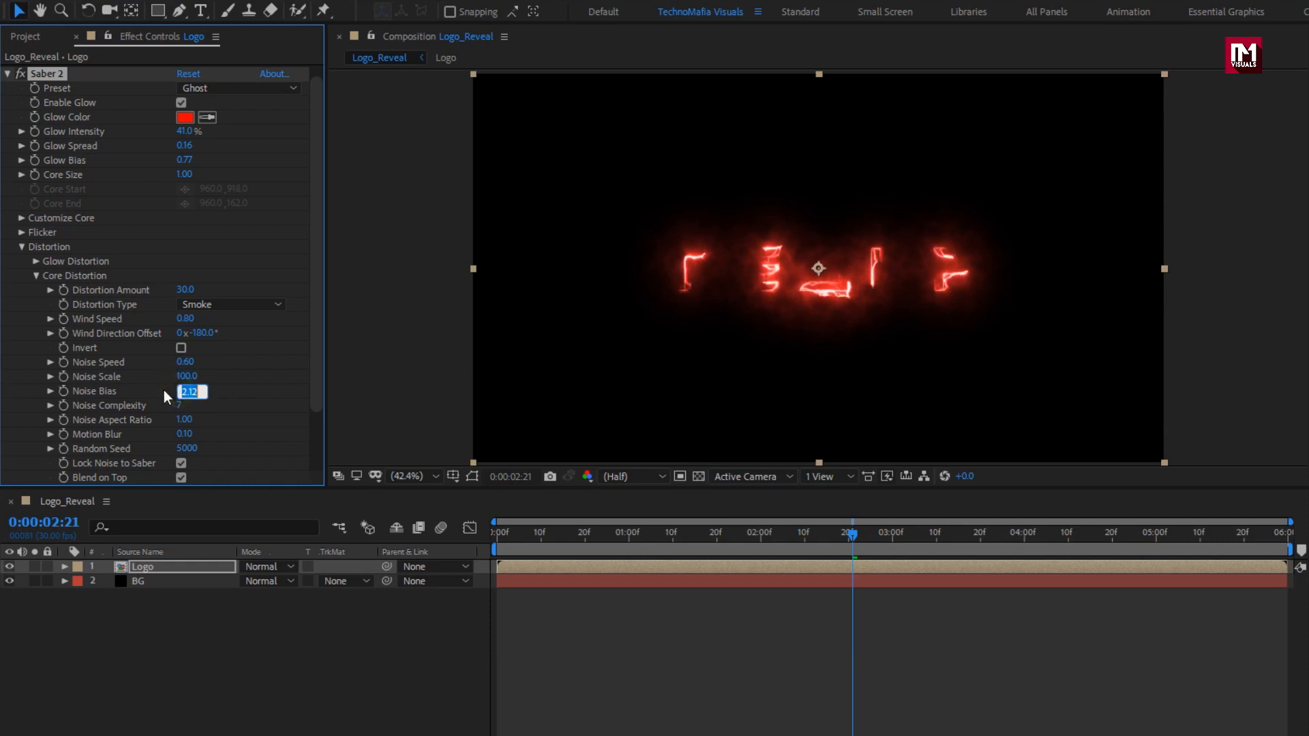
{"action": "type", "text": "1"}
{"action": "key", "text": "Return"}
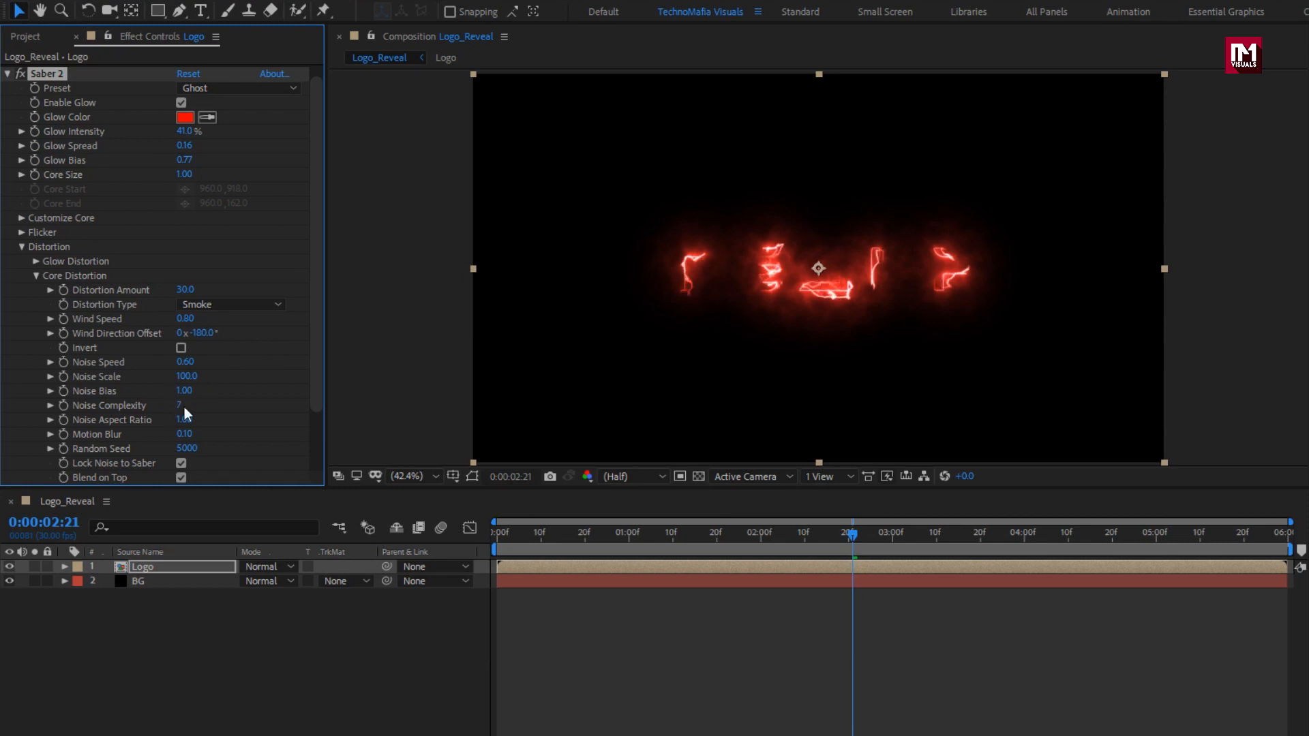
{"action": "left_click", "coordinate": [179, 406]}
{"action": "type", "text": "3"}
{"action": "key", "text": "Return"}
{"action": "left_click", "coordinate": [38, 276]}
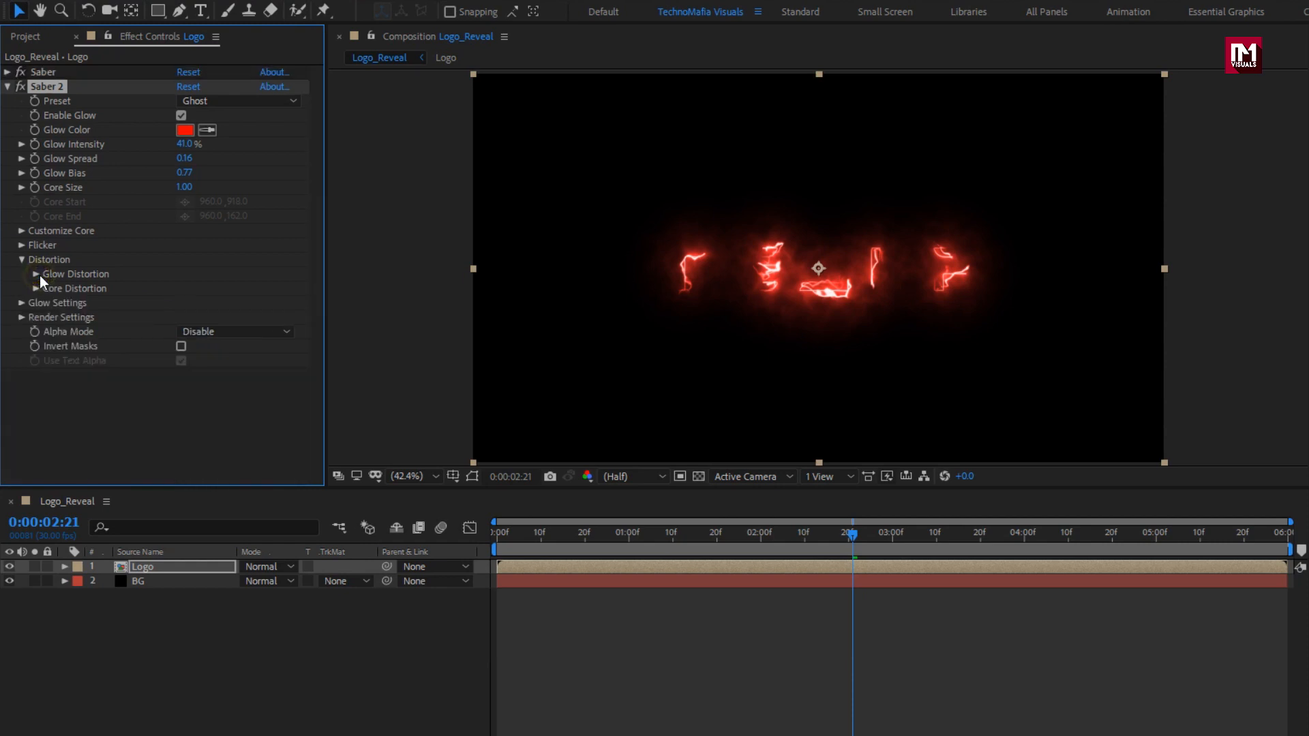
Set Saber 2 to Add compositing and Mask Core alpha, invert its masks and disable glow.
{"action": "left_click", "coordinate": [21, 317]}
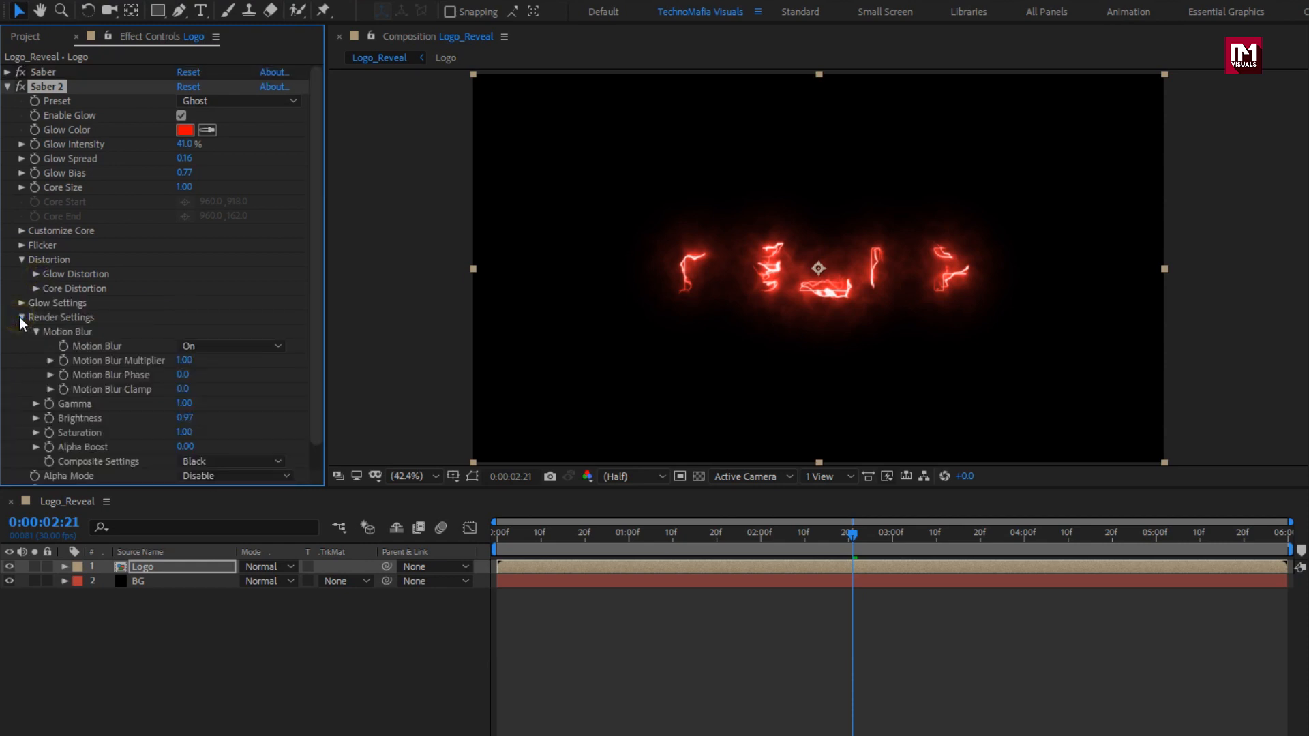
{"action": "scroll", "coordinate": [227, 416], "scroll_direction": "down", "scroll_amount": 1}
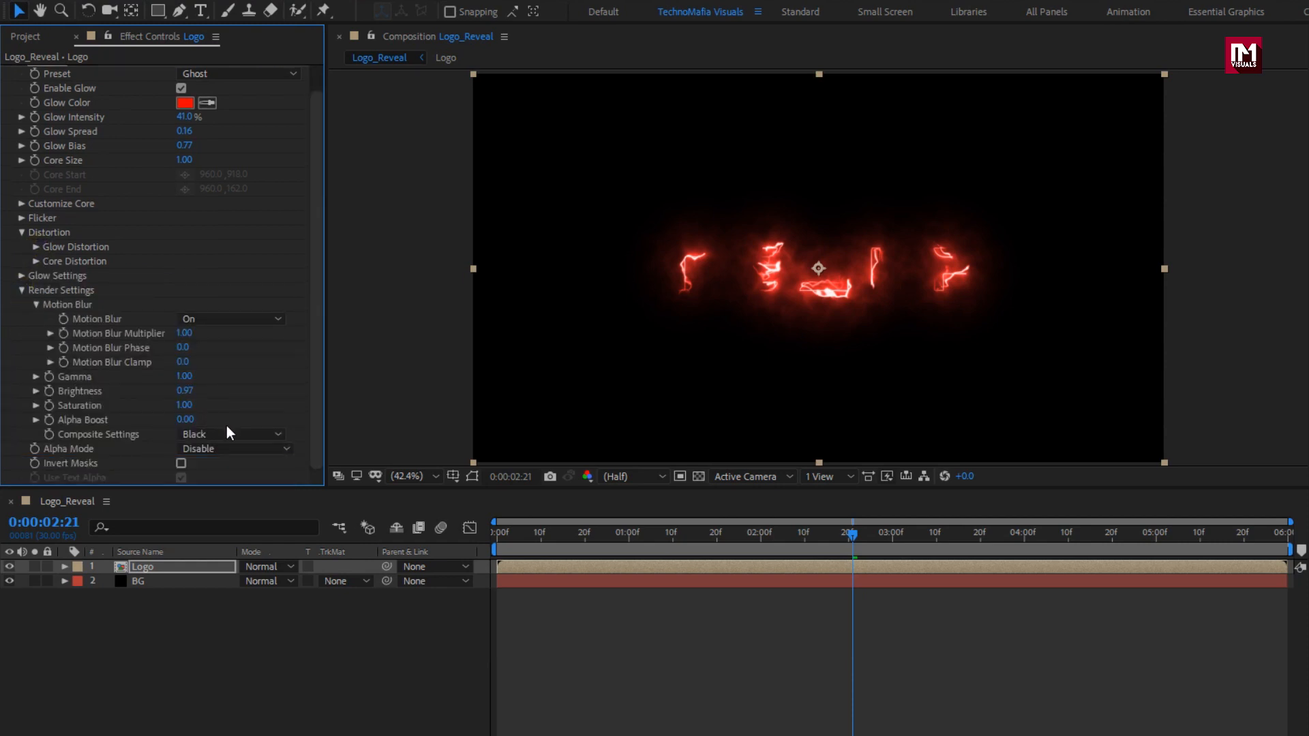
{"action": "left_click", "coordinate": [226, 433]}
{"action": "left_click", "coordinate": [216, 491]}
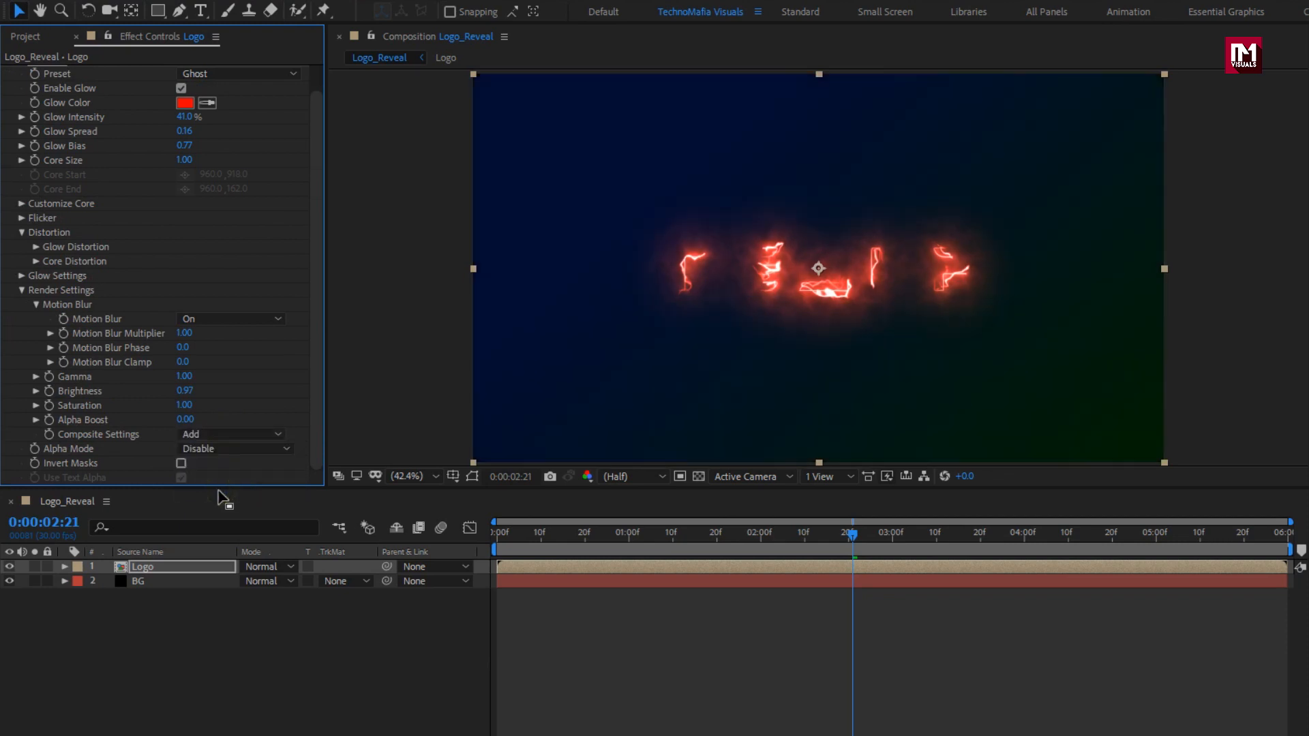
{"action": "left_click", "coordinate": [211, 453]}
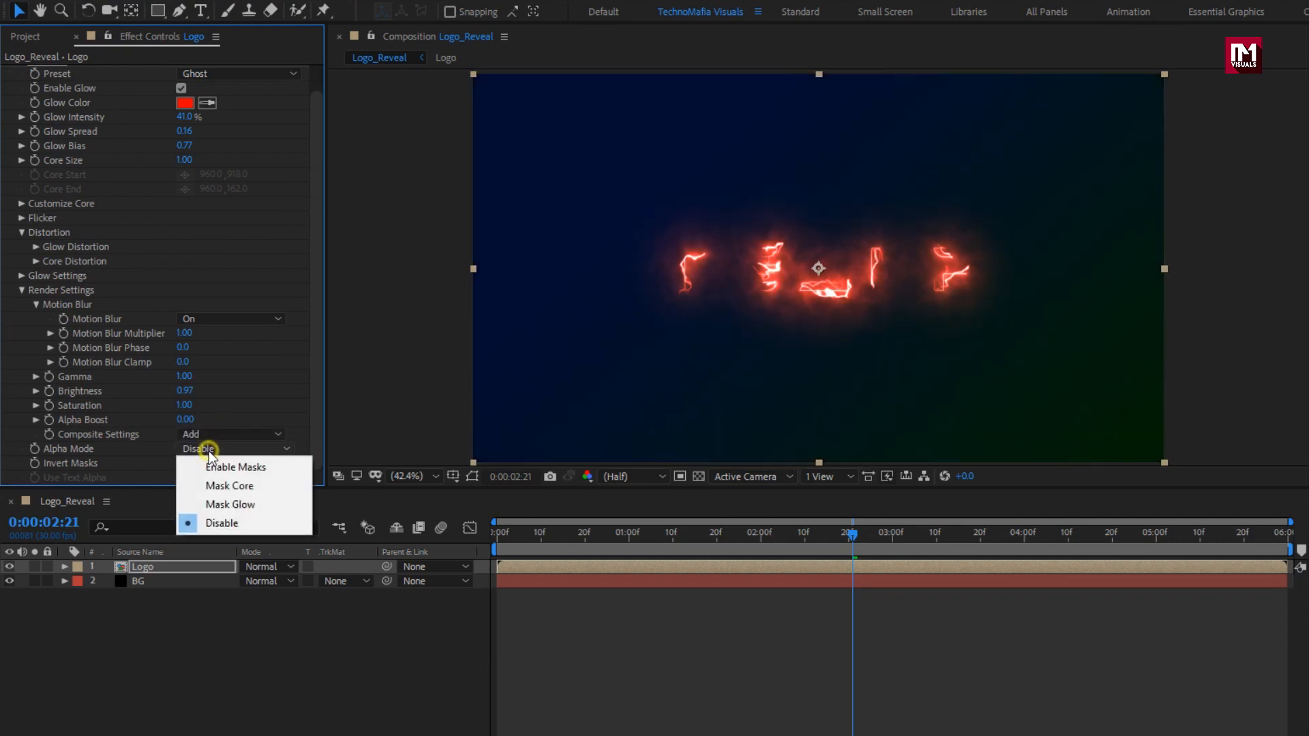
{"action": "left_click", "coordinate": [215, 484]}
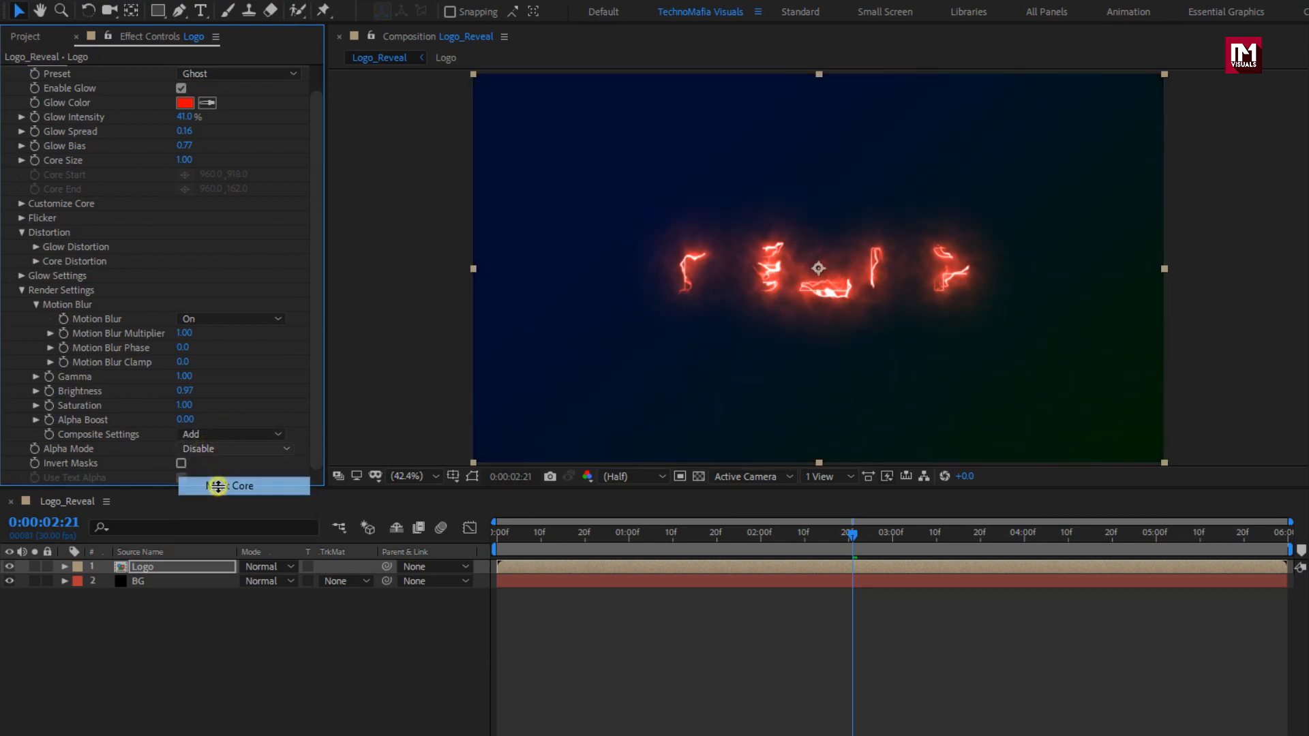
{"action": "left_click", "coordinate": [181, 463]}
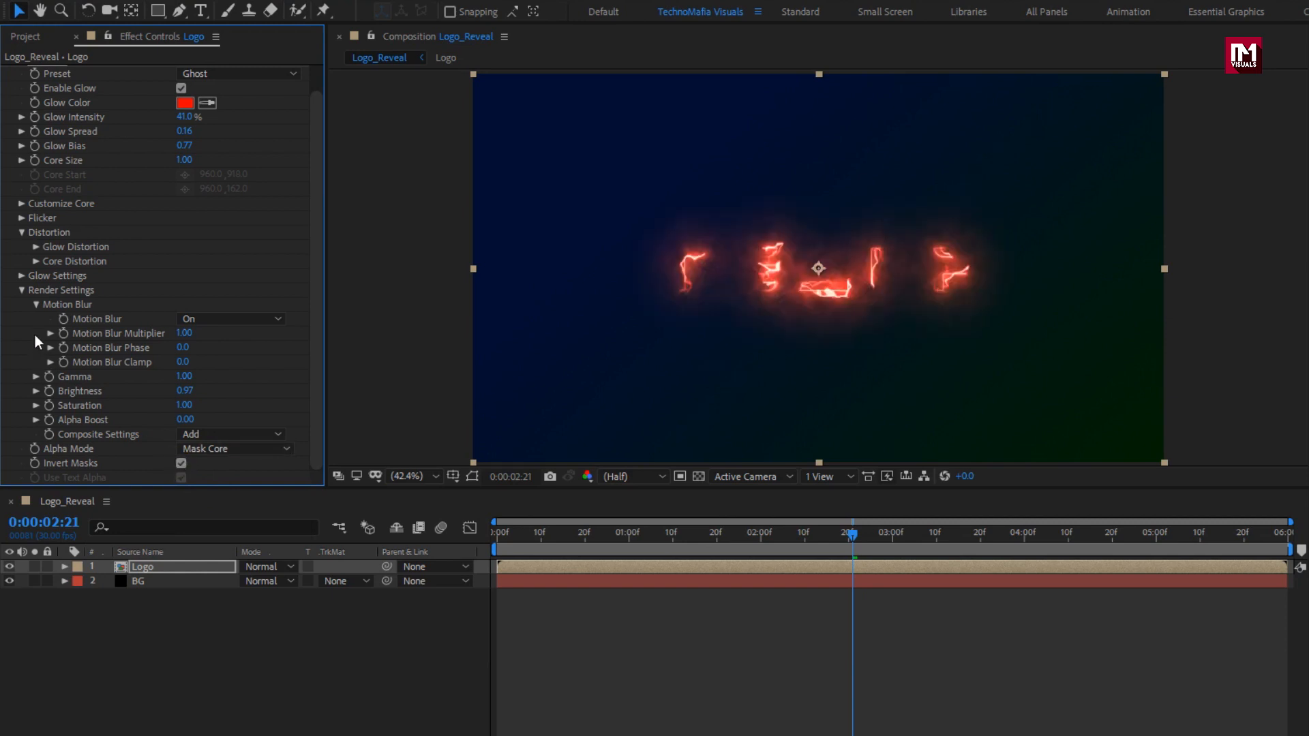
{"action": "scroll", "coordinate": [34, 332], "scroll_direction": "up", "scroll_amount": 2}
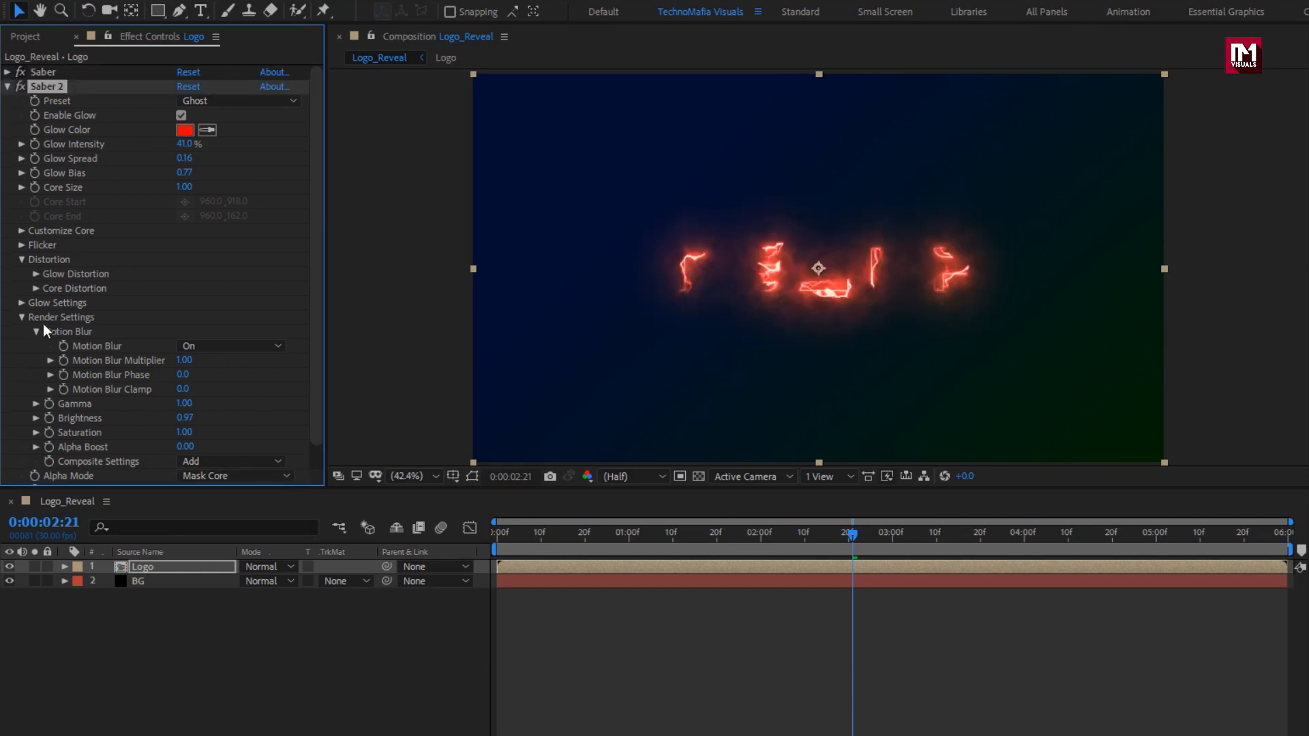
{"action": "left_click", "coordinate": [181, 116]}
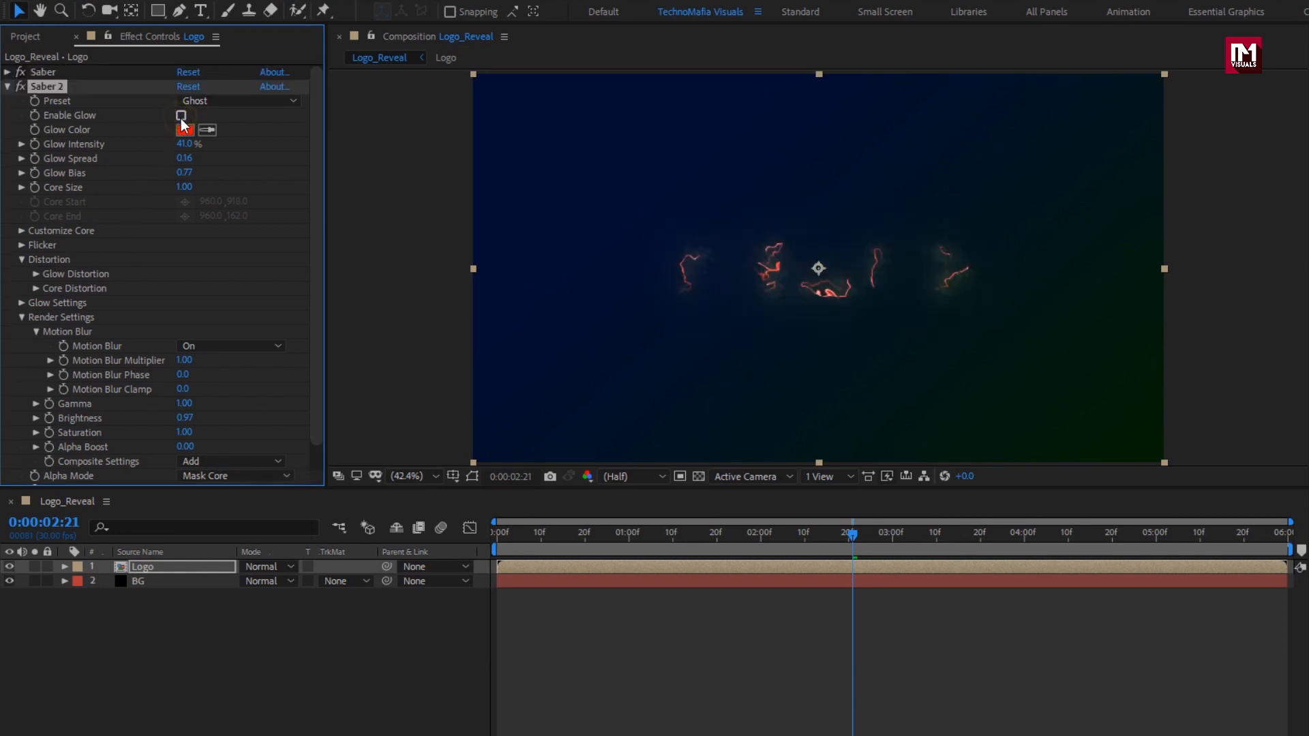
{"action": "left_click", "coordinate": [22, 318]}
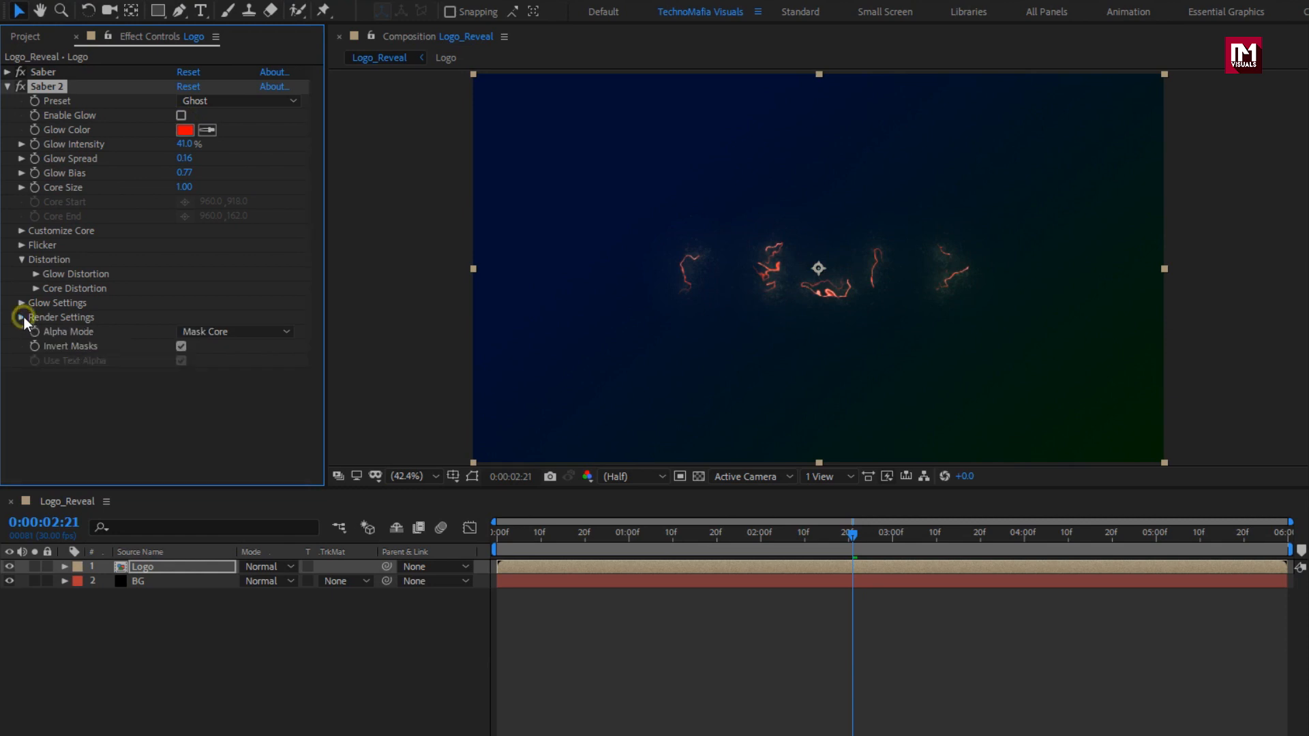
Preview the strokes further along the timeline and set Saber 2's Core Size to 1.5.
{"action": "left_click", "coordinate": [590, 537]}
{"action": "left_click_drag", "start_coordinate": [589, 539], "coordinate": [785, 536]}
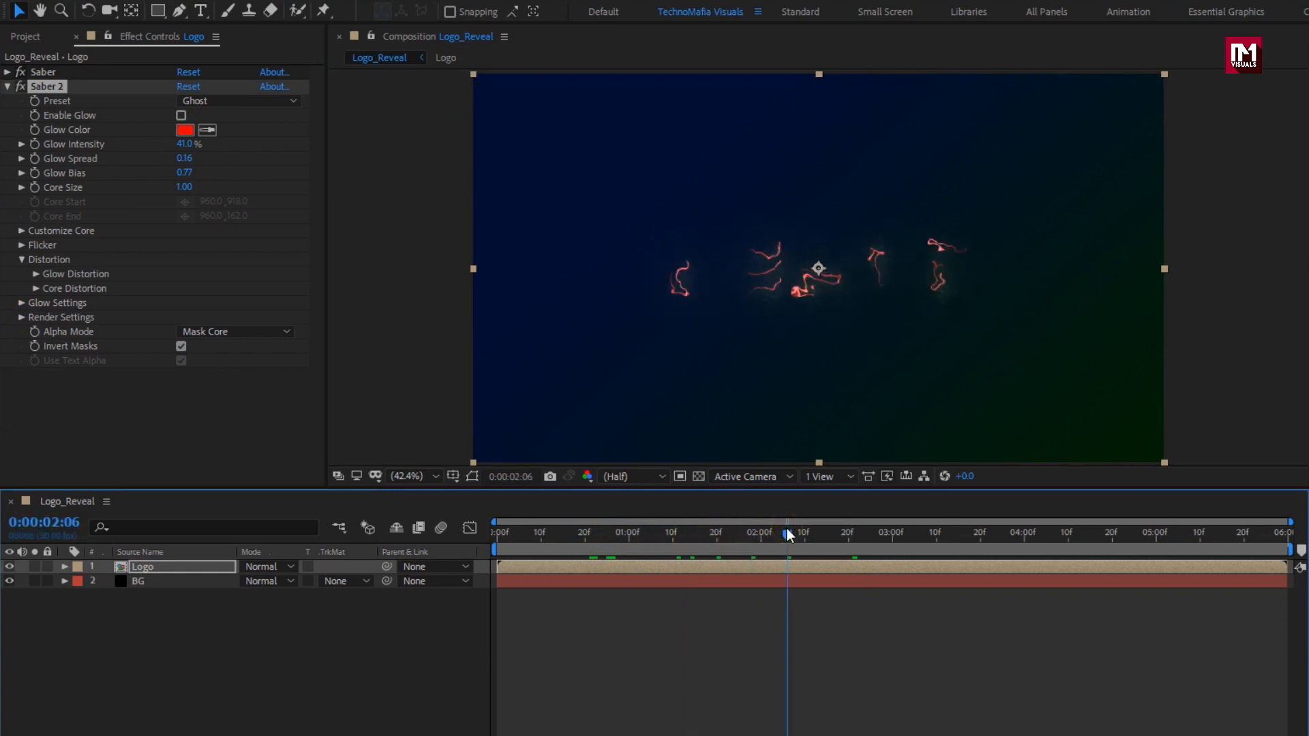
{"action": "left_click", "coordinate": [185, 187]}
{"action": "type", "text": "1"}
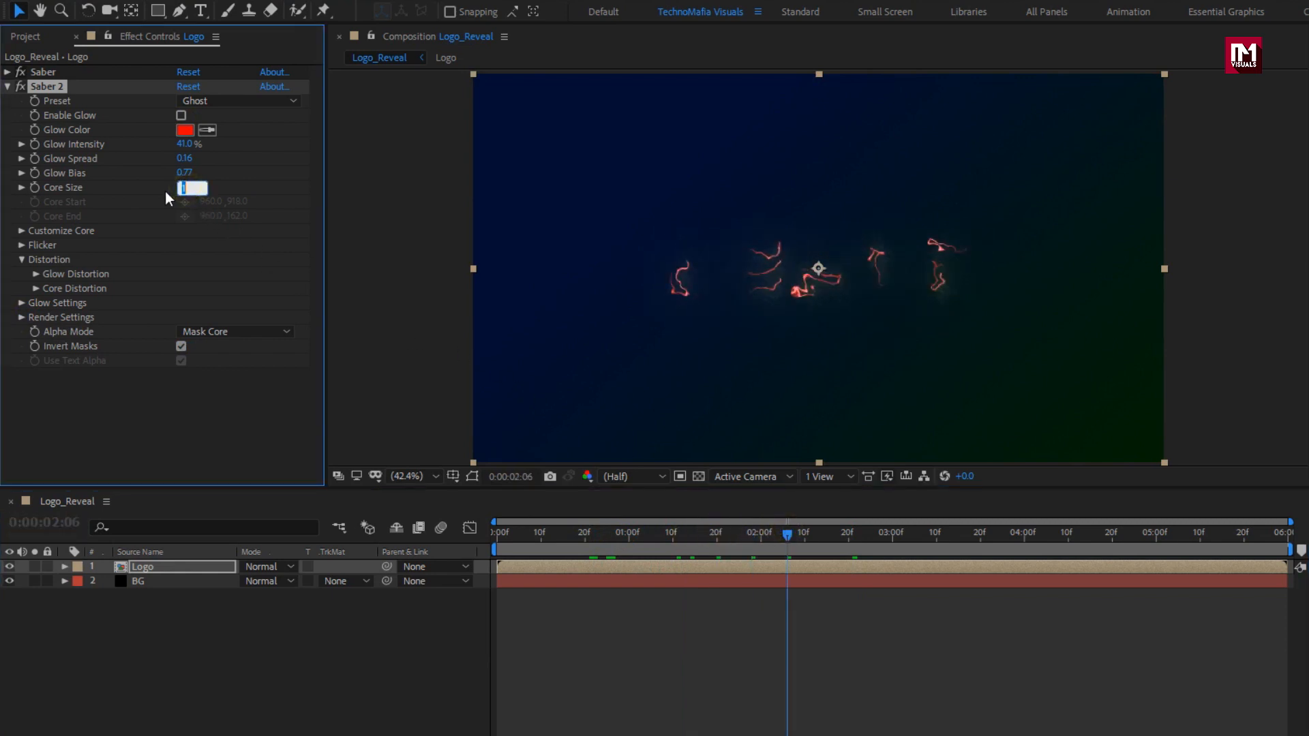
{"action": "type", "text": ".5"}
{"action": "key", "text": "Return"}
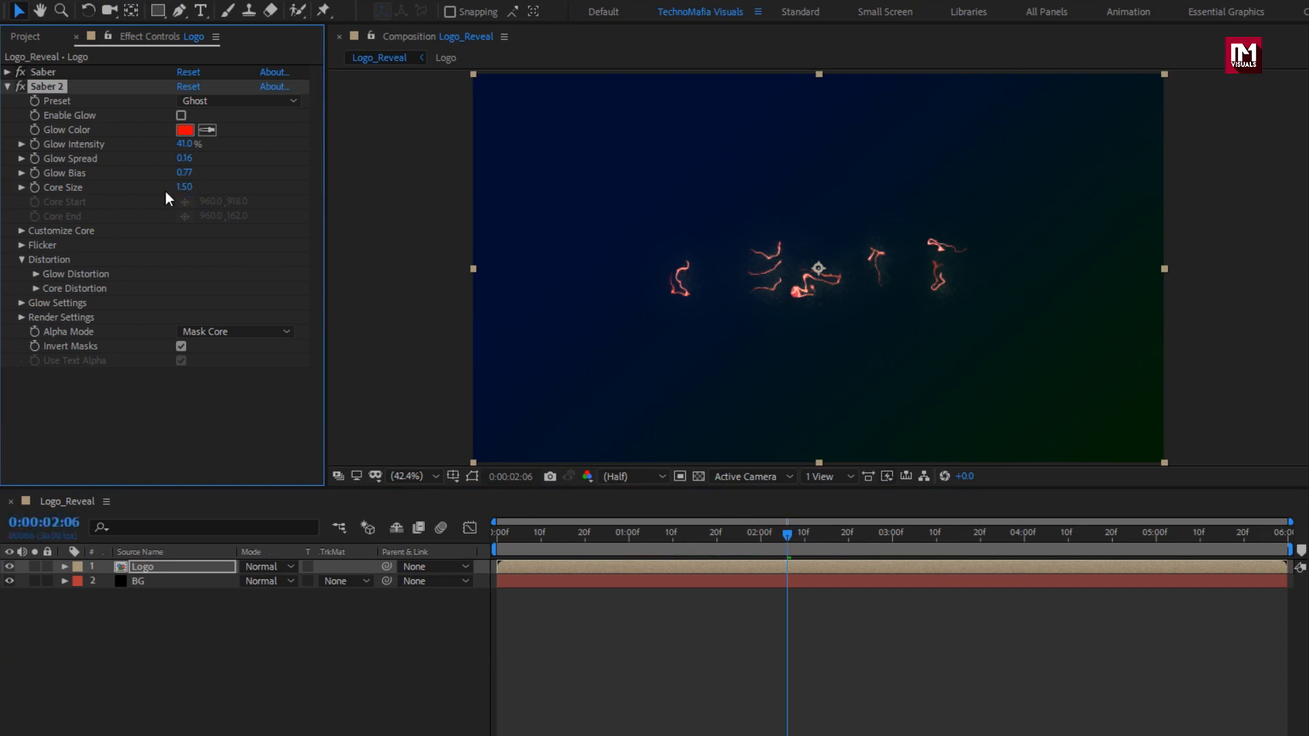
{"action": "key", "text": "ctrl+d"}
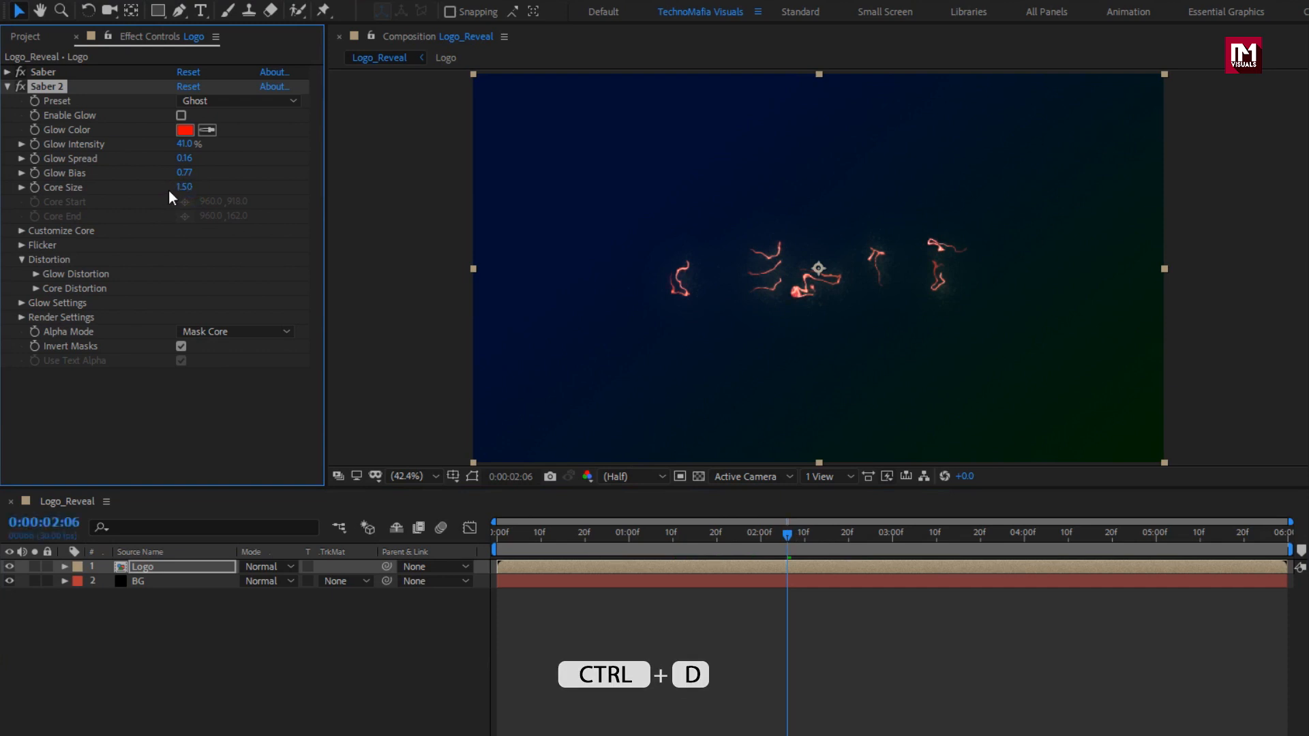
Duplicate the first Saber effect as Saber 3 and move it below Saber 2.
{"action": "left_click", "coordinate": [43, 74]}
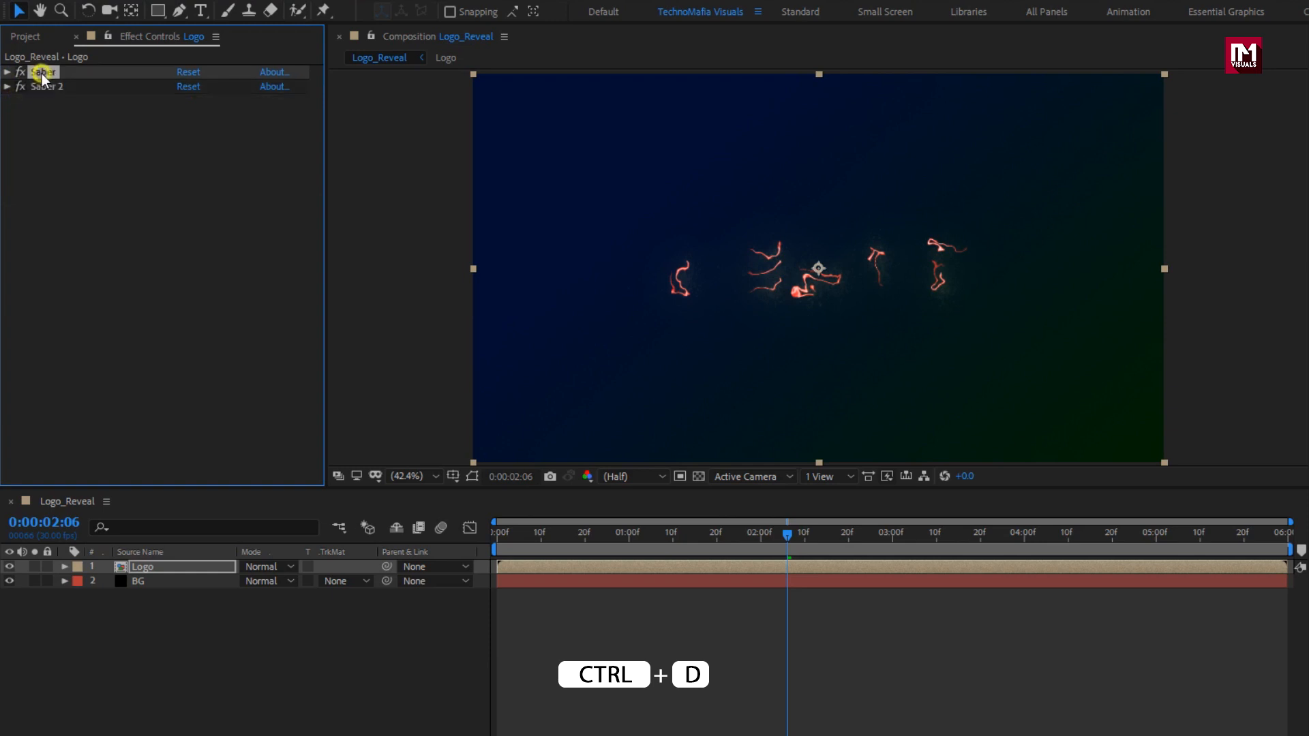
{"action": "key", "text": "ctrl+d"}
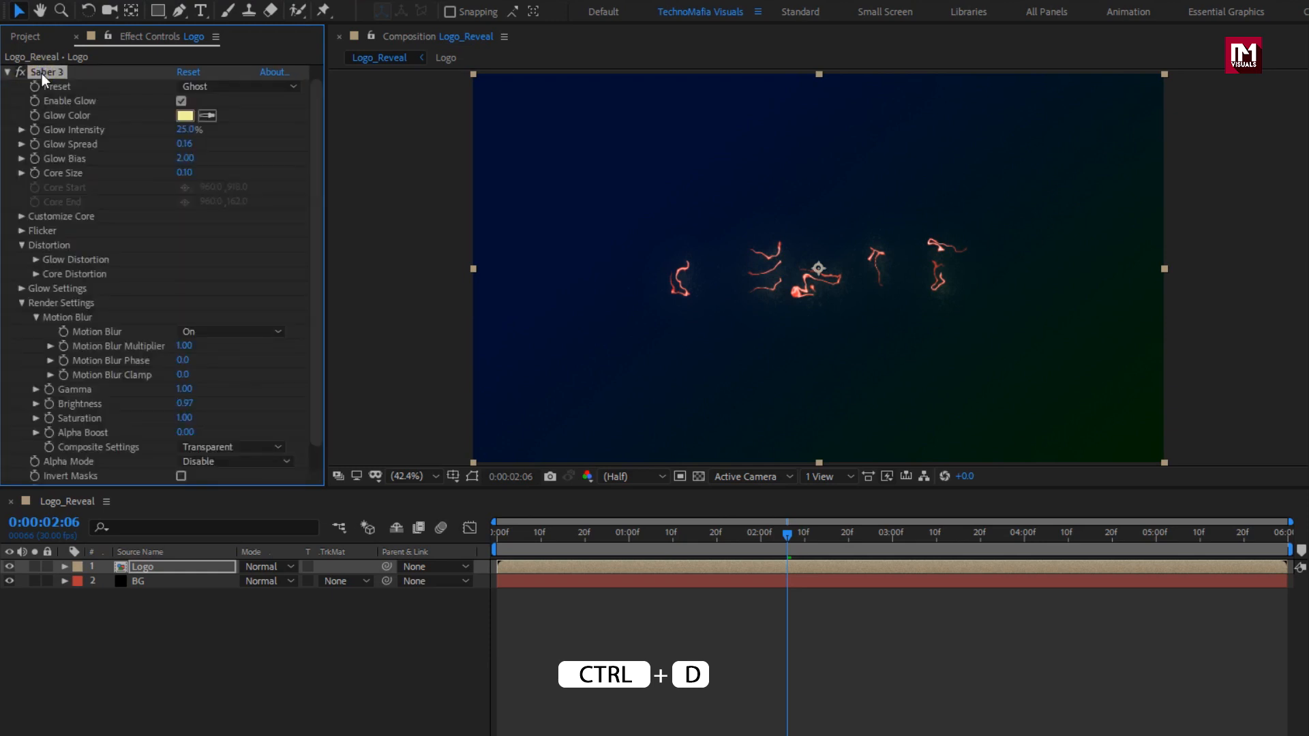
{"action": "left_click", "coordinate": [7, 72]}
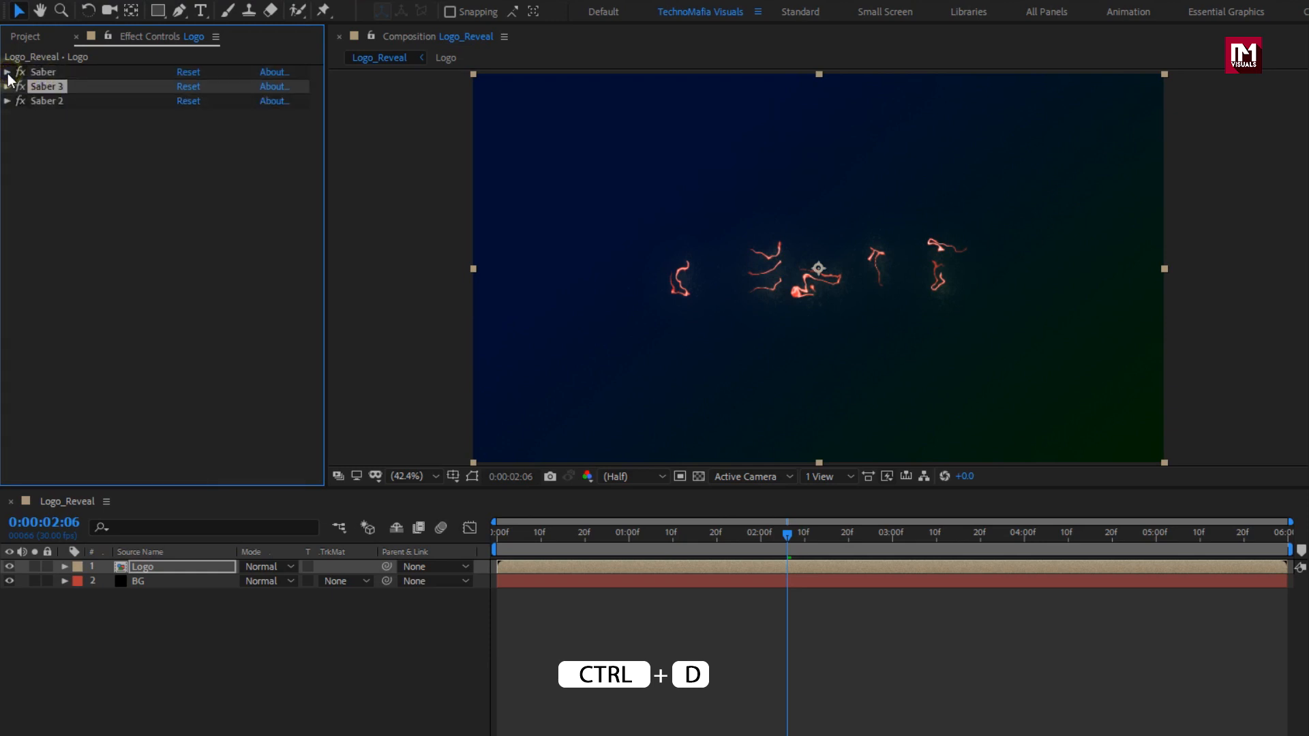
{"action": "left_click_drag", "start_coordinate": [39, 92], "coordinate": [45, 116]}
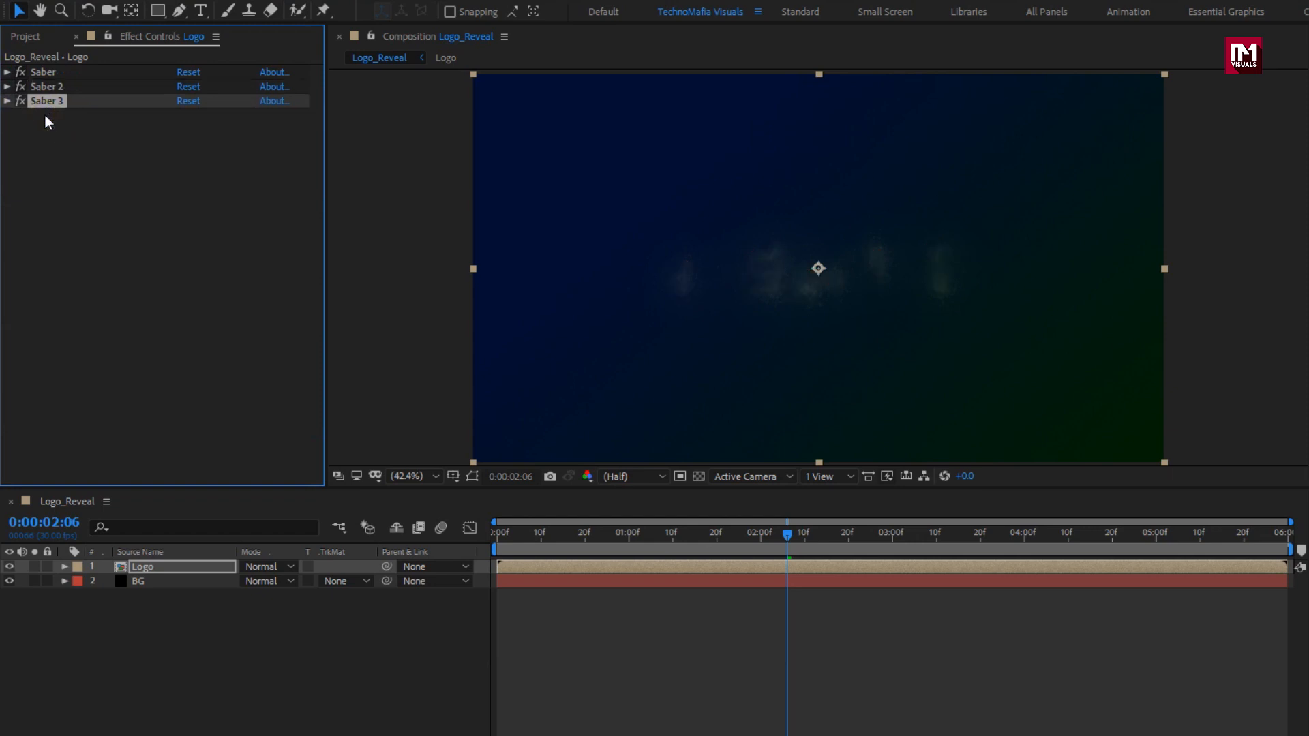
Set Saber 3's composite mode to Add and its alpha mode to Mask Glow.
{"action": "left_click", "coordinate": [7, 101]}
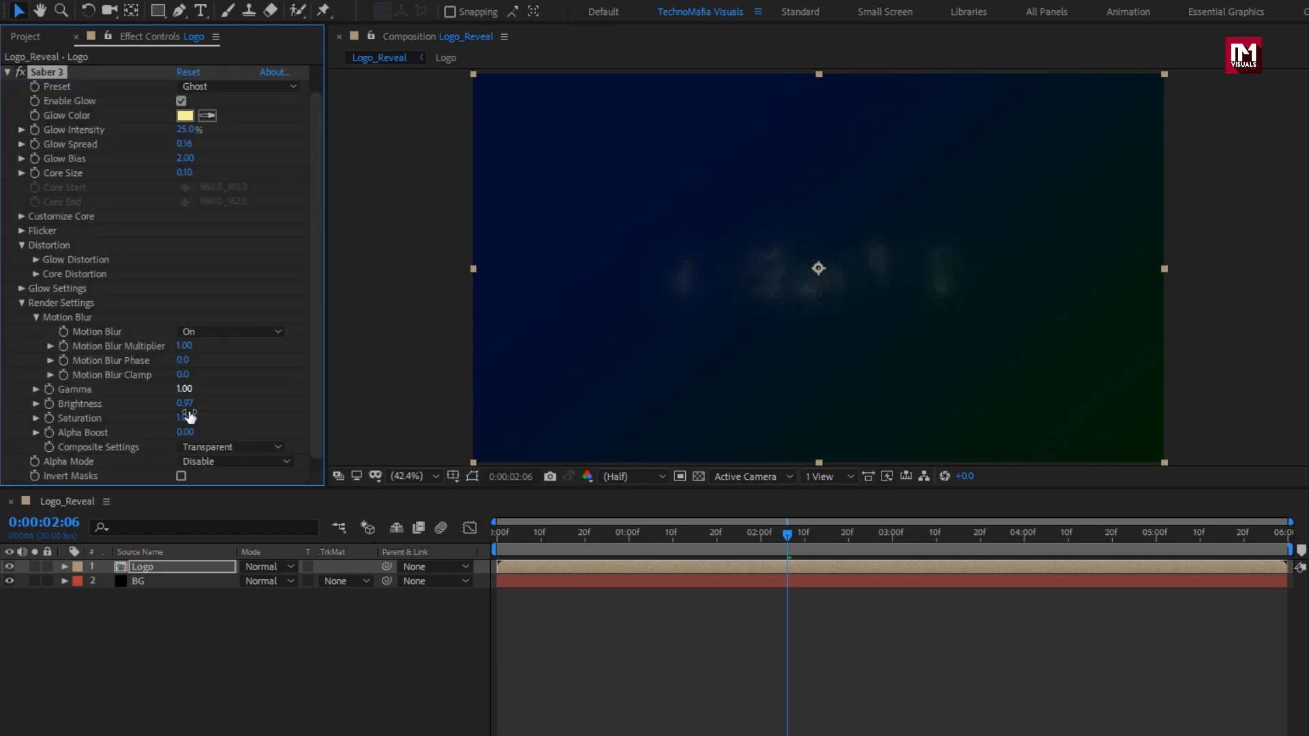
{"action": "left_click", "coordinate": [220, 449]}
{"action": "left_click", "coordinate": [217, 504]}
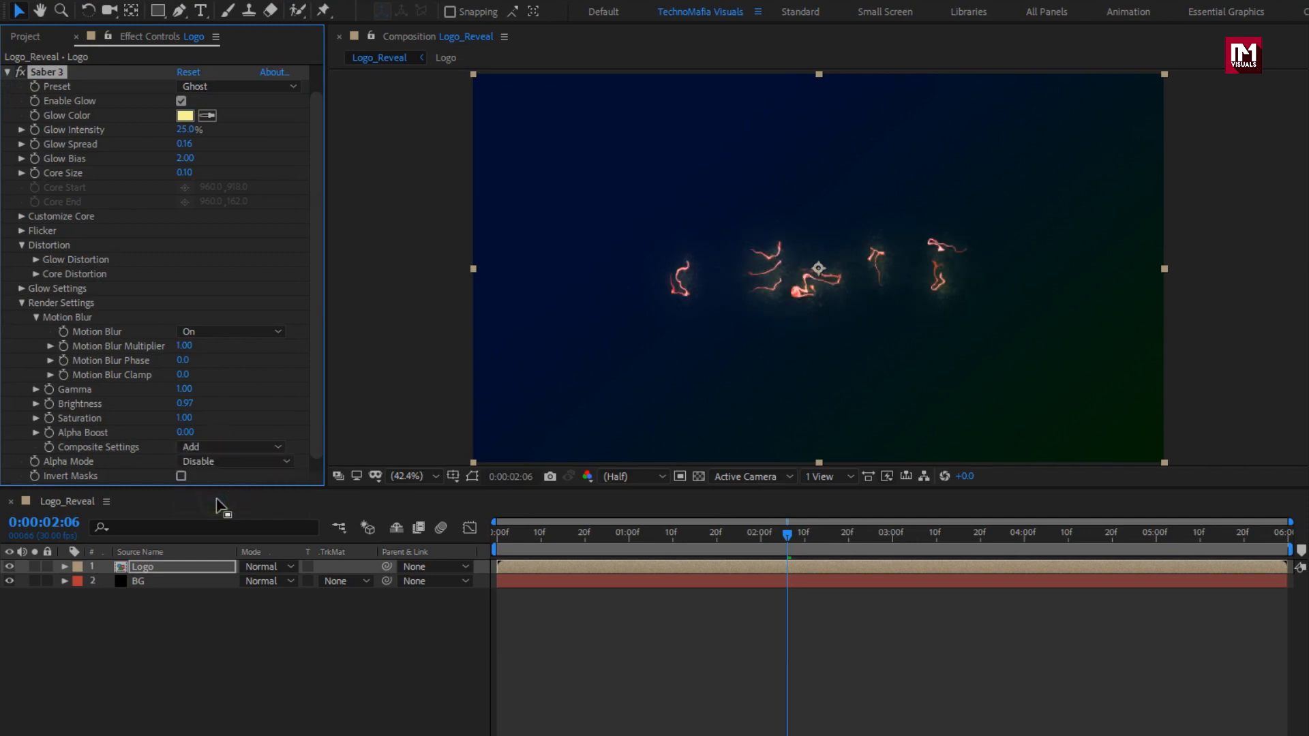
{"action": "left_click", "coordinate": [210, 461]}
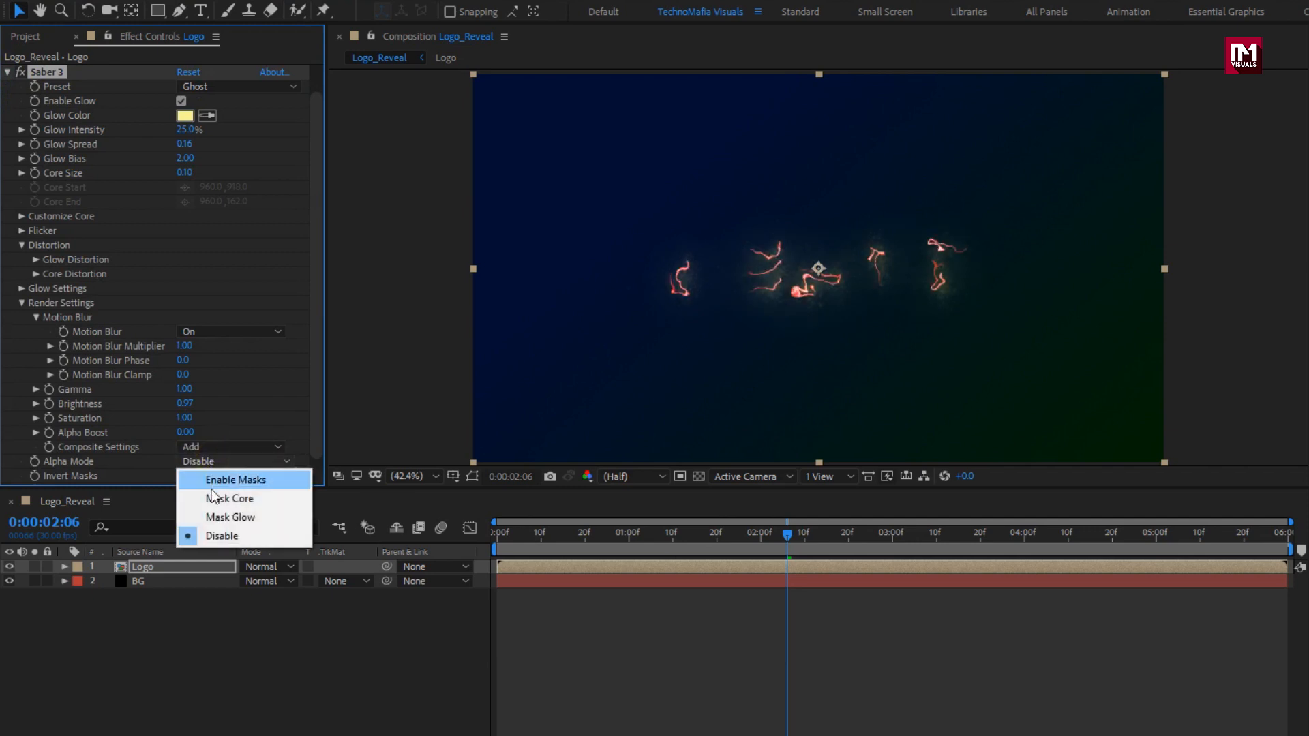
{"action": "left_click", "coordinate": [216, 517]}
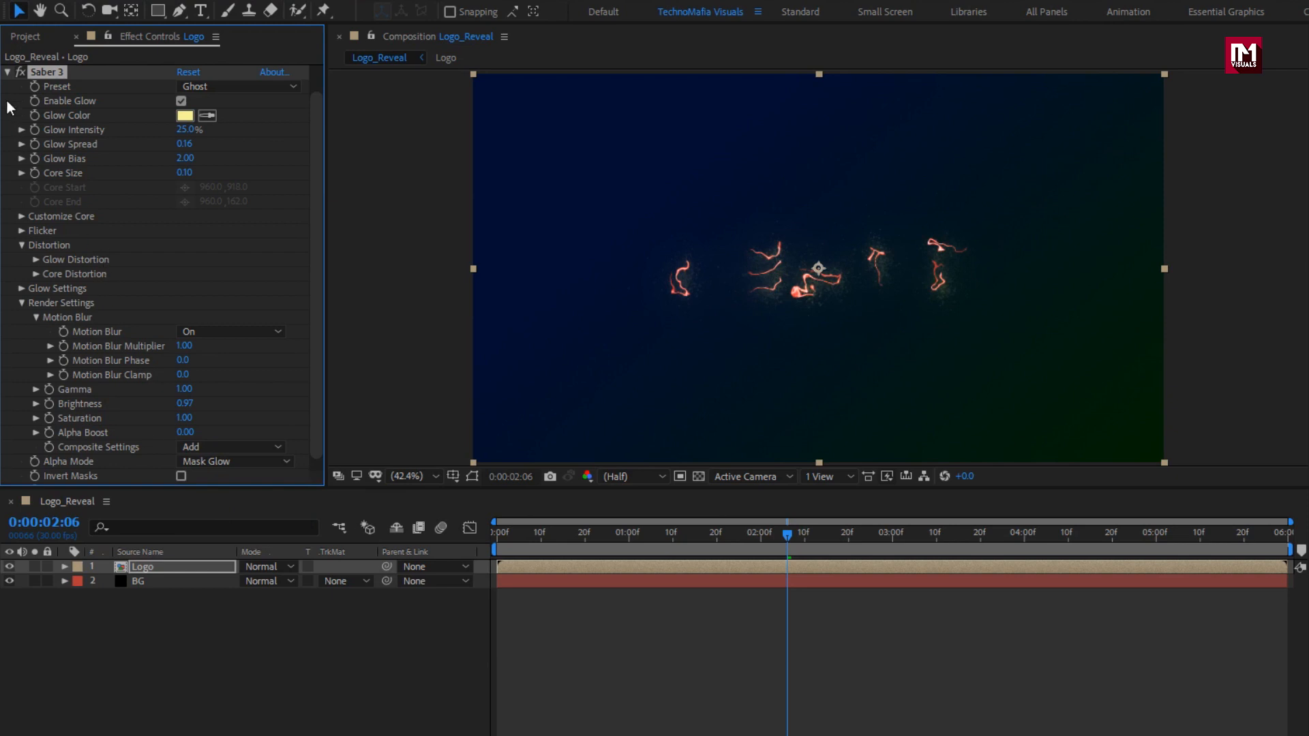
{"action": "left_click", "coordinate": [8, 72]}
{"action": "left_click", "coordinate": [32, 187]}
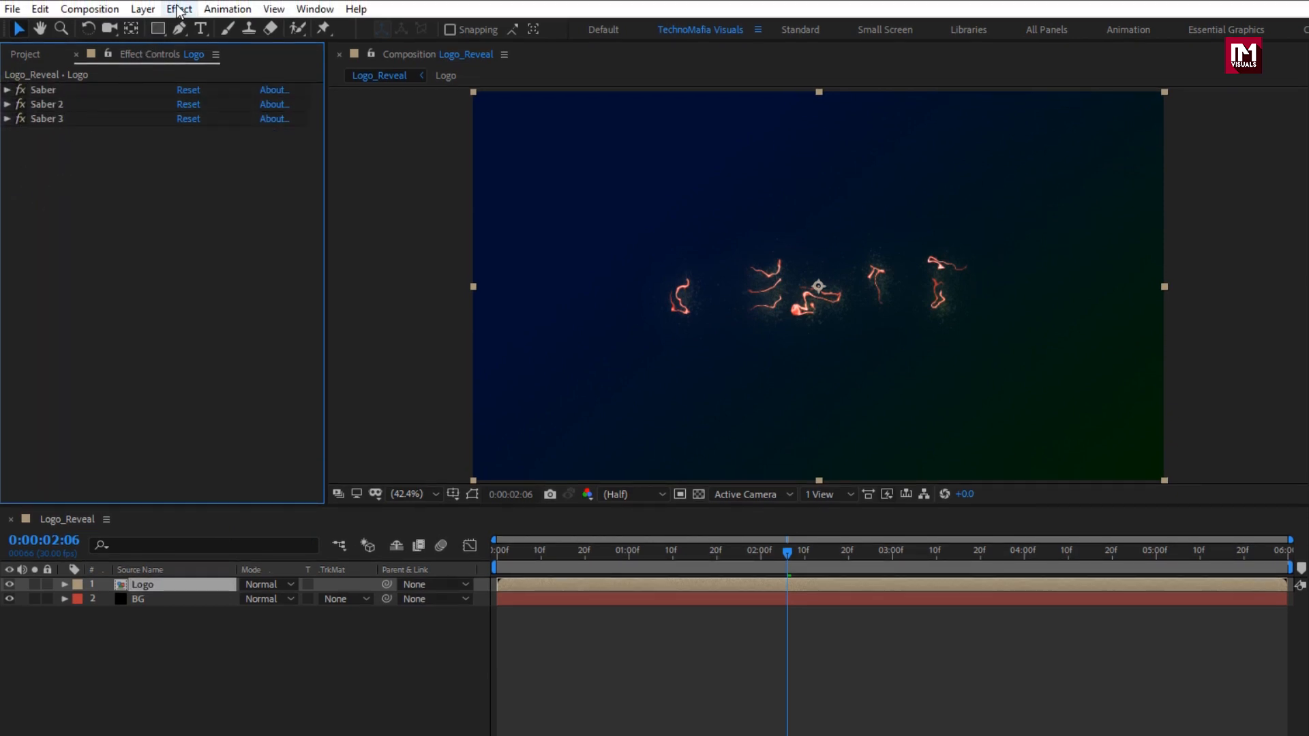
Apply a fourth Saber effect to the Logo layer and change its glow colour to orange (FF9C00).
{"action": "left_click", "coordinate": [179, 10]}
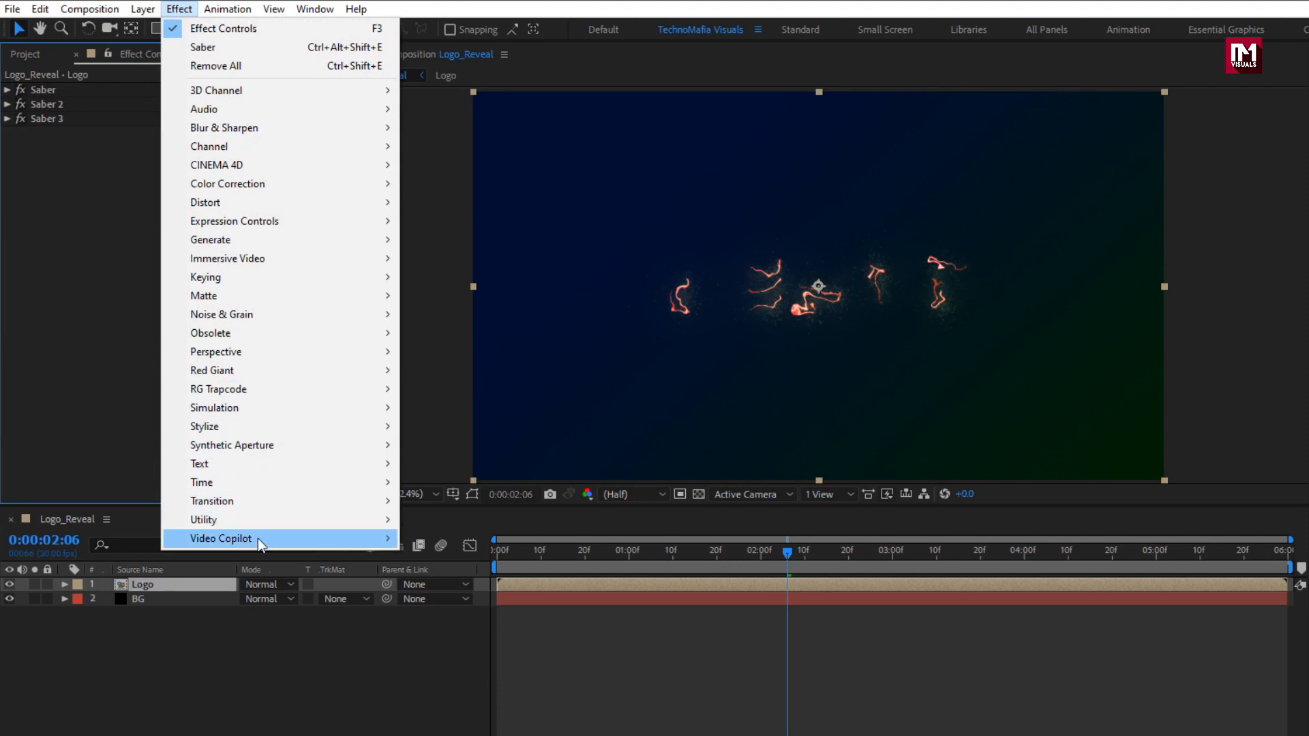
{"action": "mouse_move", "coordinate": [258, 538]}
{"action": "left_click", "coordinate": [414, 540]}
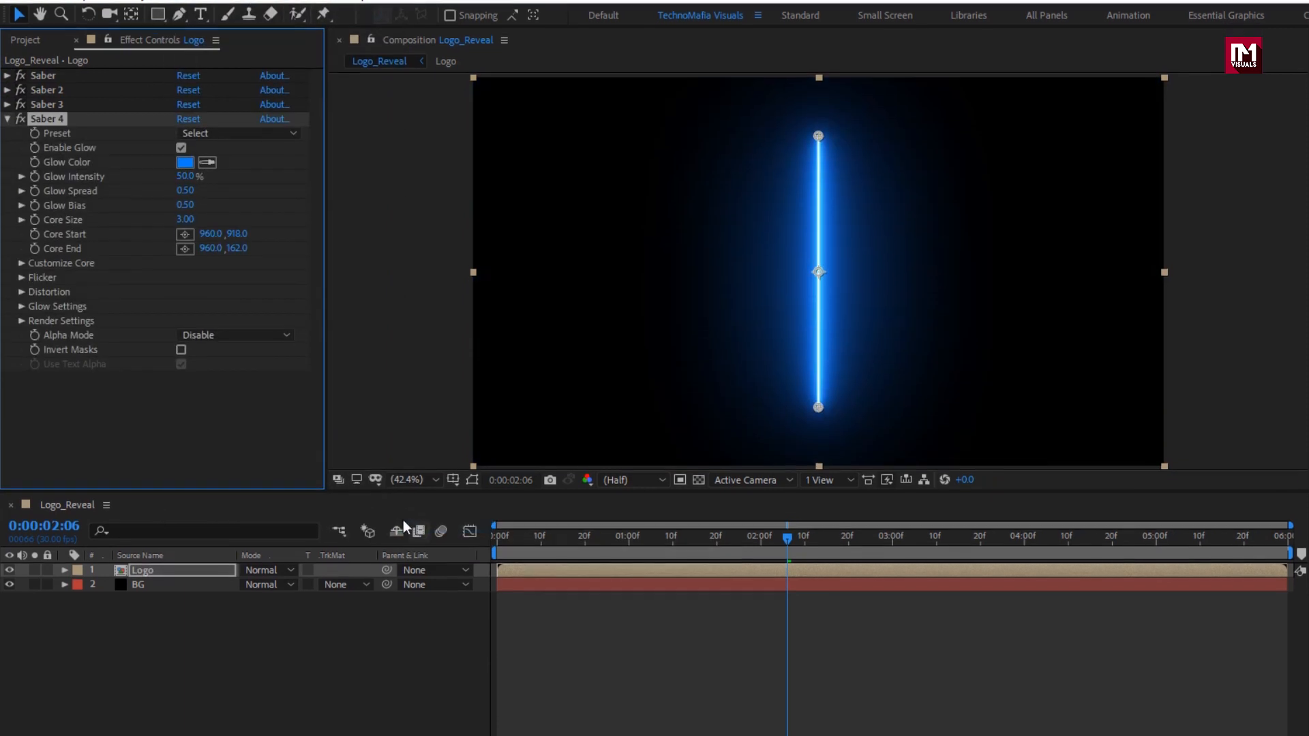
{"action": "left_click", "coordinate": [186, 158]}
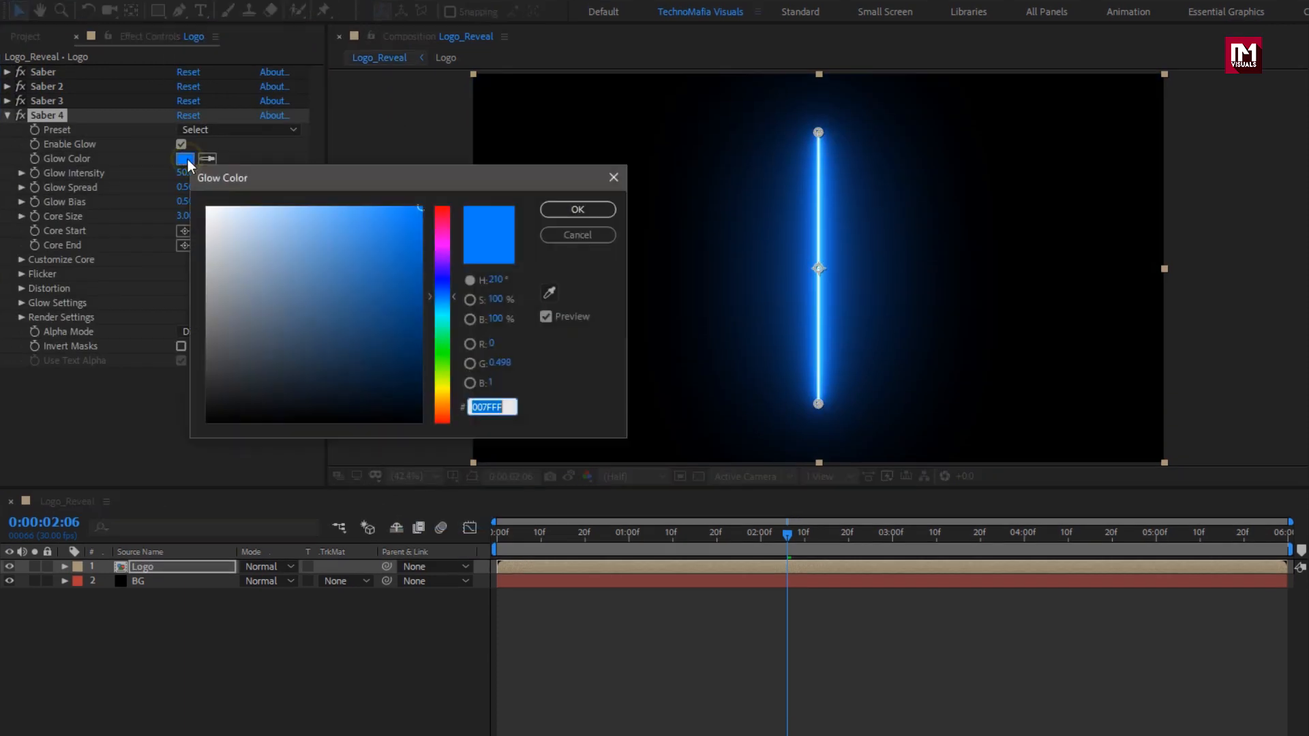
{"action": "left_click_drag", "start_coordinate": [445, 396], "coordinate": [441, 403]}
{"action": "left_click", "coordinate": [552, 210]}
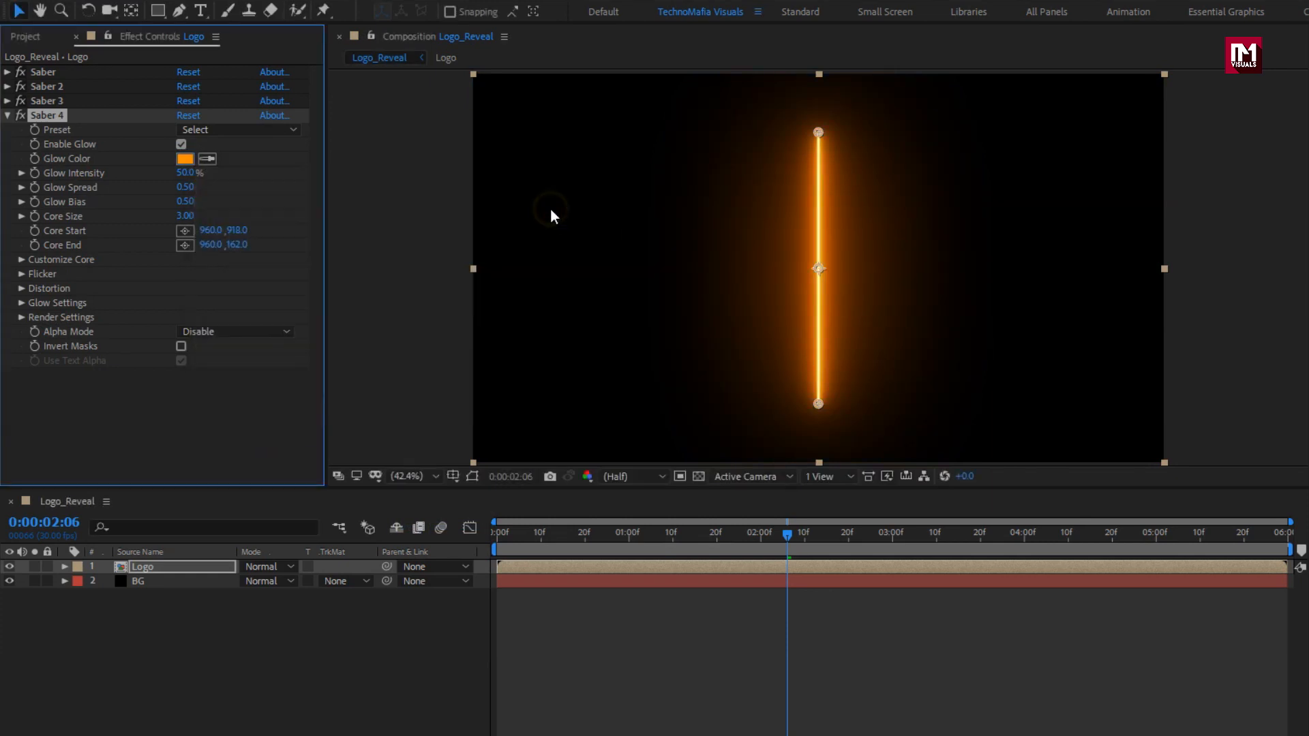
{"action": "left_click", "coordinate": [496, 537]}
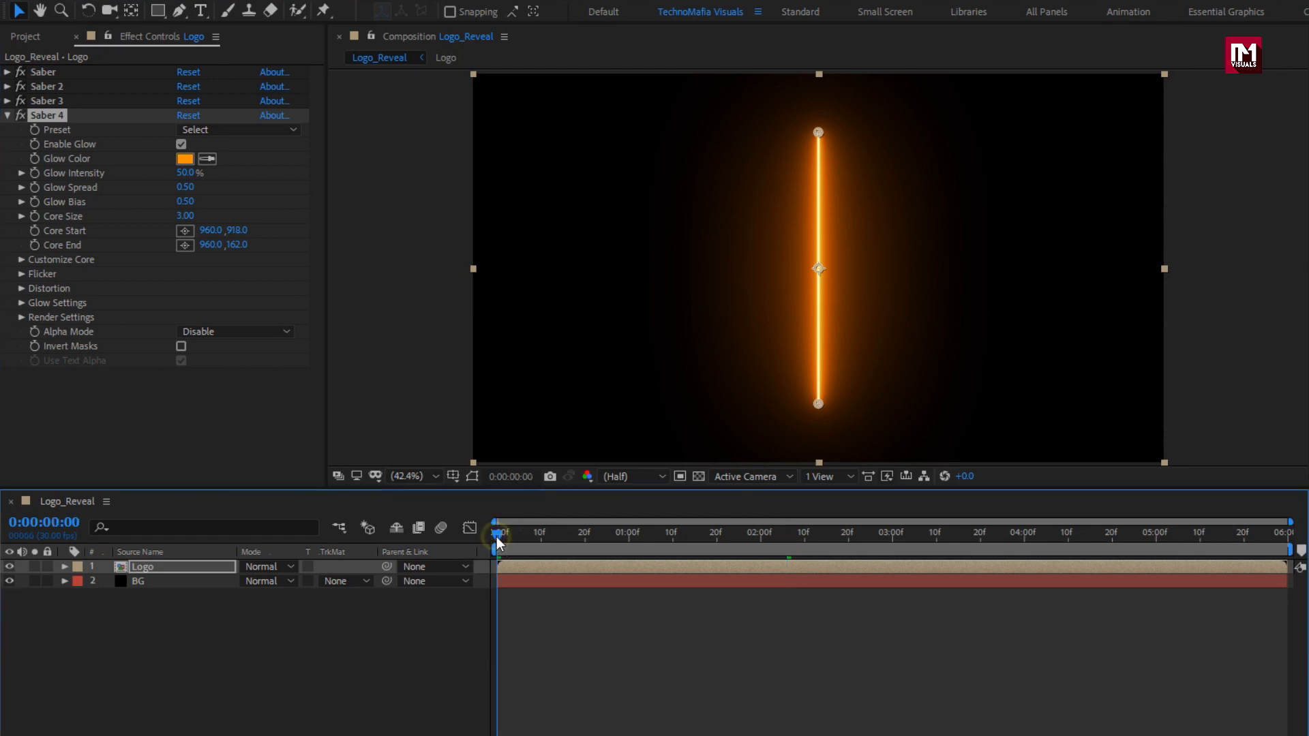
Make Saber 4's core follow the Logo layer's masks and set its Start Size to 0.
{"action": "left_click", "coordinate": [22, 259]}
{"action": "left_click", "coordinate": [214, 275]}
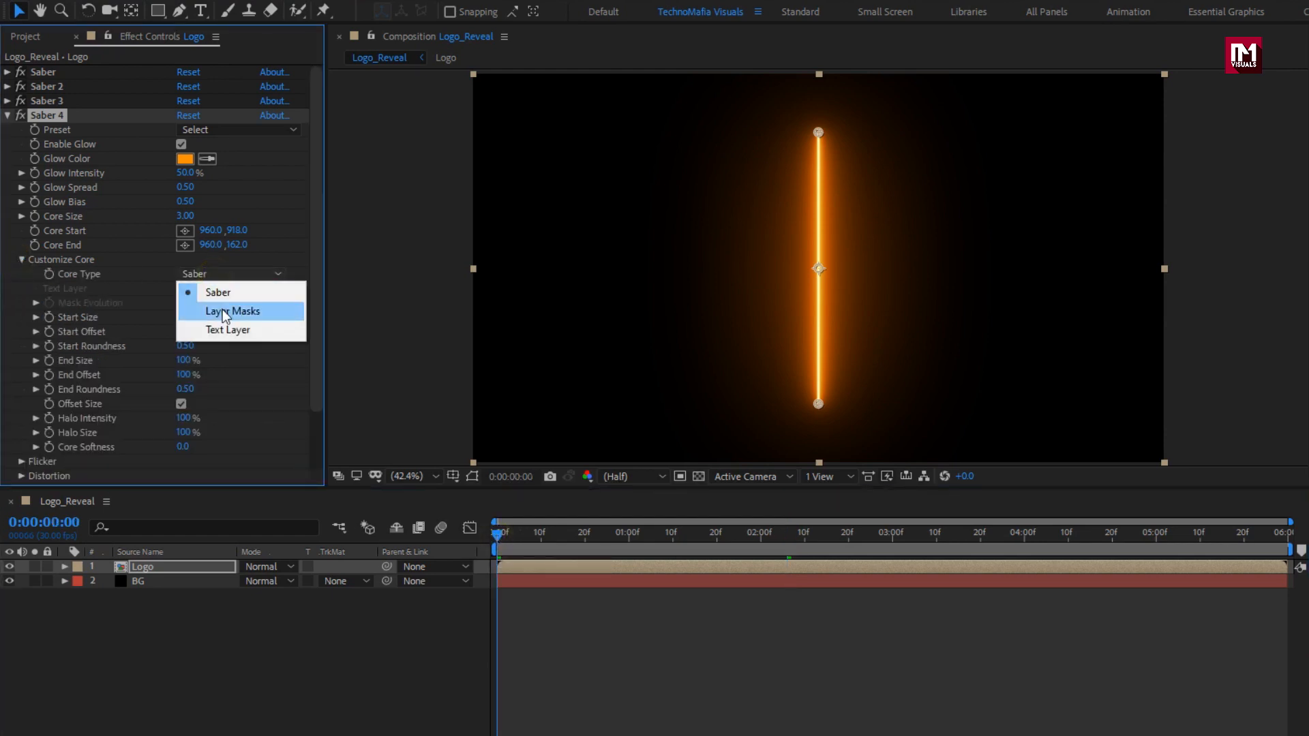
{"action": "left_click", "coordinate": [222, 311]}
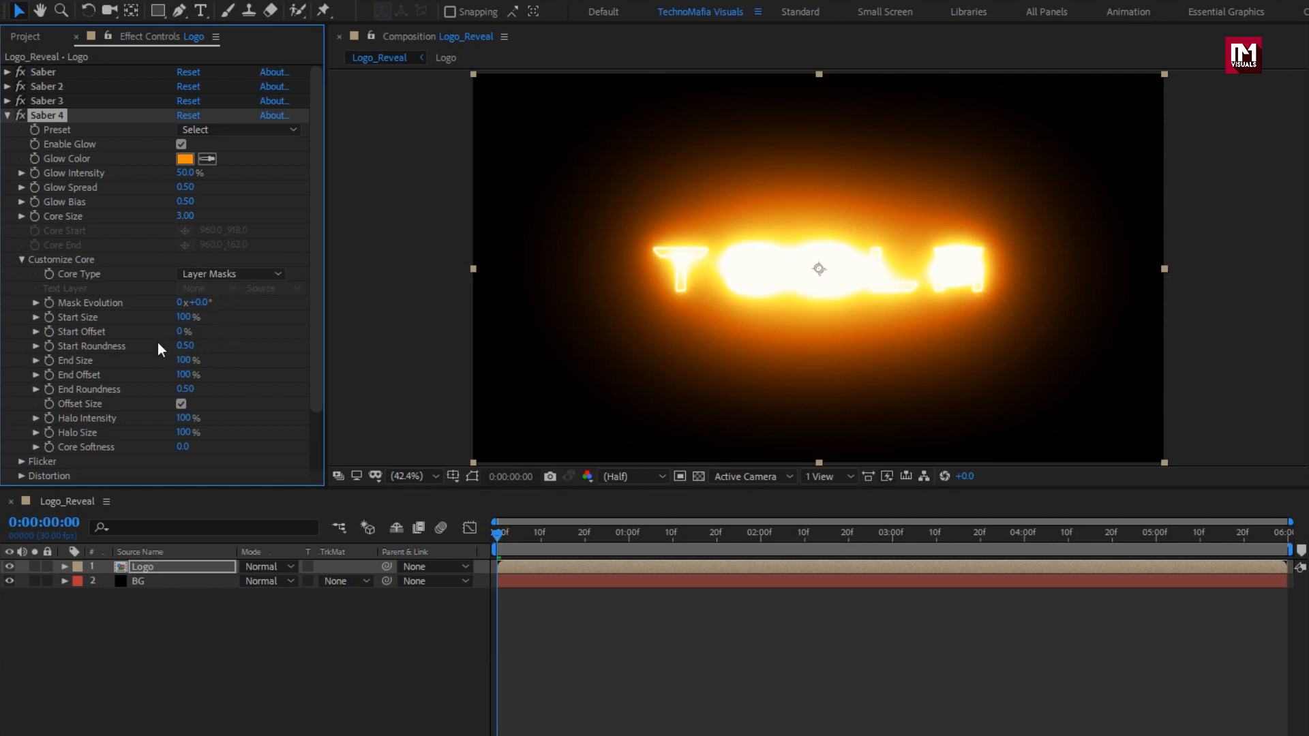
{"action": "left_click", "coordinate": [179, 318]}
{"action": "type", "text": "0"}
{"action": "key", "text": "Return"}
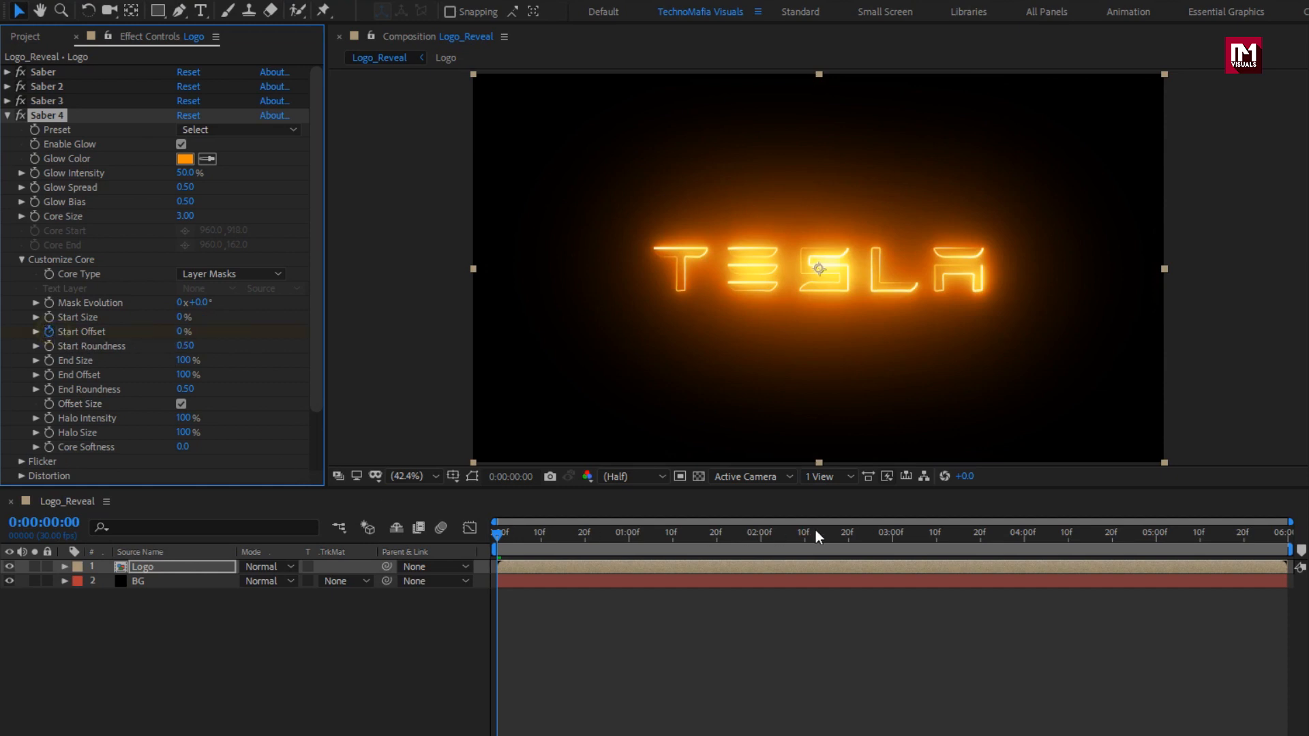
Keyframe Start Offset to 100% at 4 seconds and End Offset from 5 seconds down to 0% at 0:00:01:15.
{"action": "left_click", "coordinate": [1024, 542]}
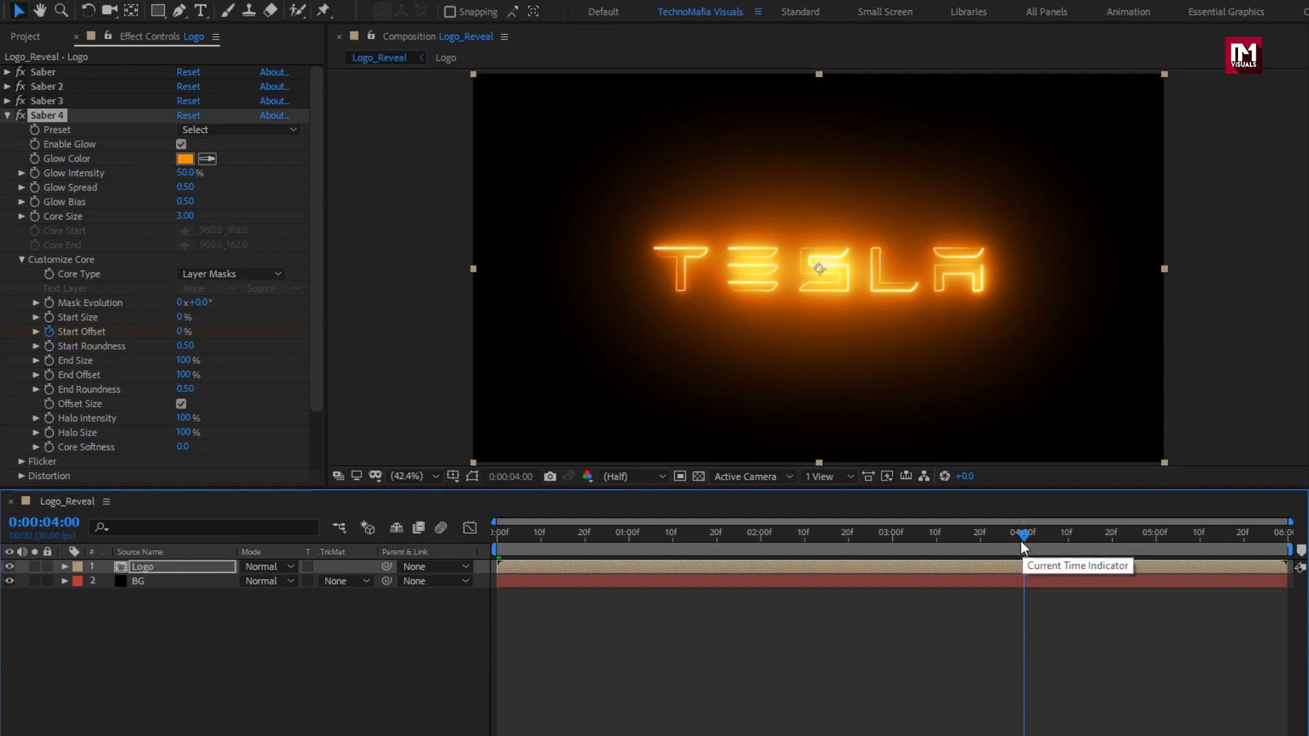
{"action": "left_click_drag", "start_coordinate": [184, 332], "coordinate": [324, 333]}
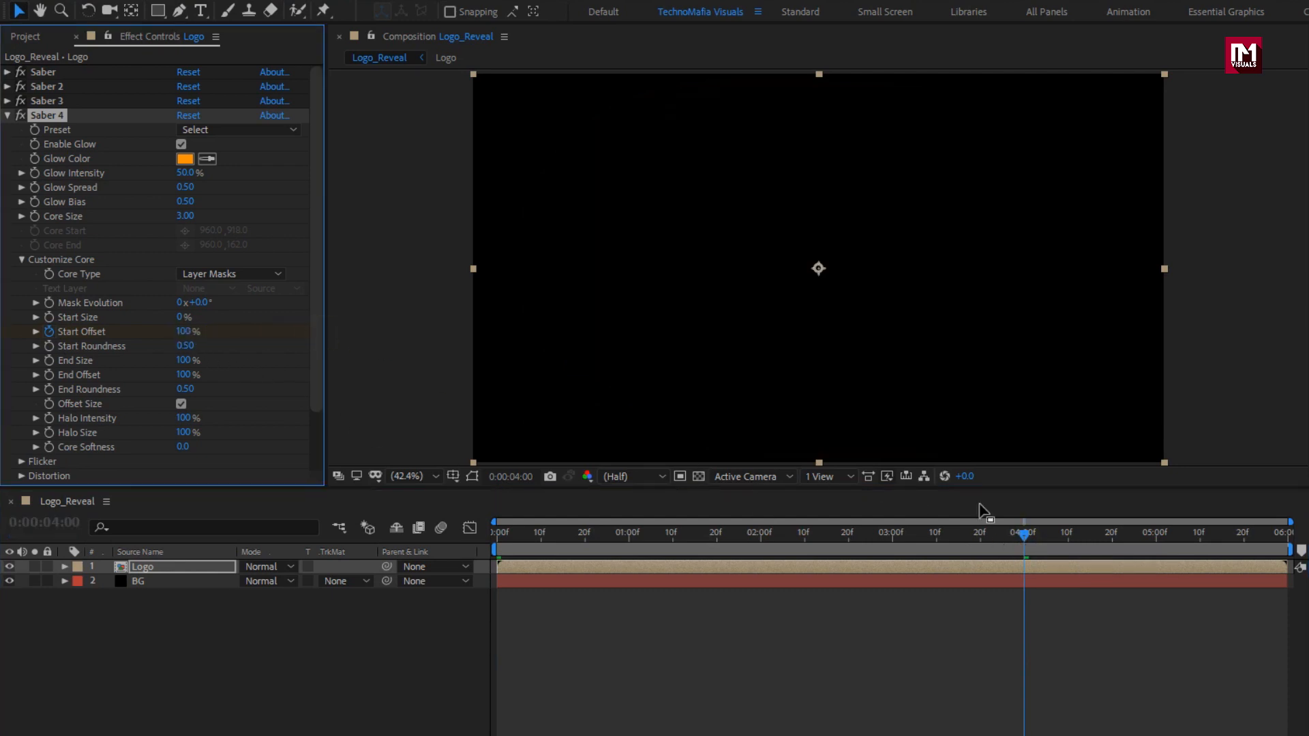
{"action": "left_click", "coordinate": [1159, 541]}
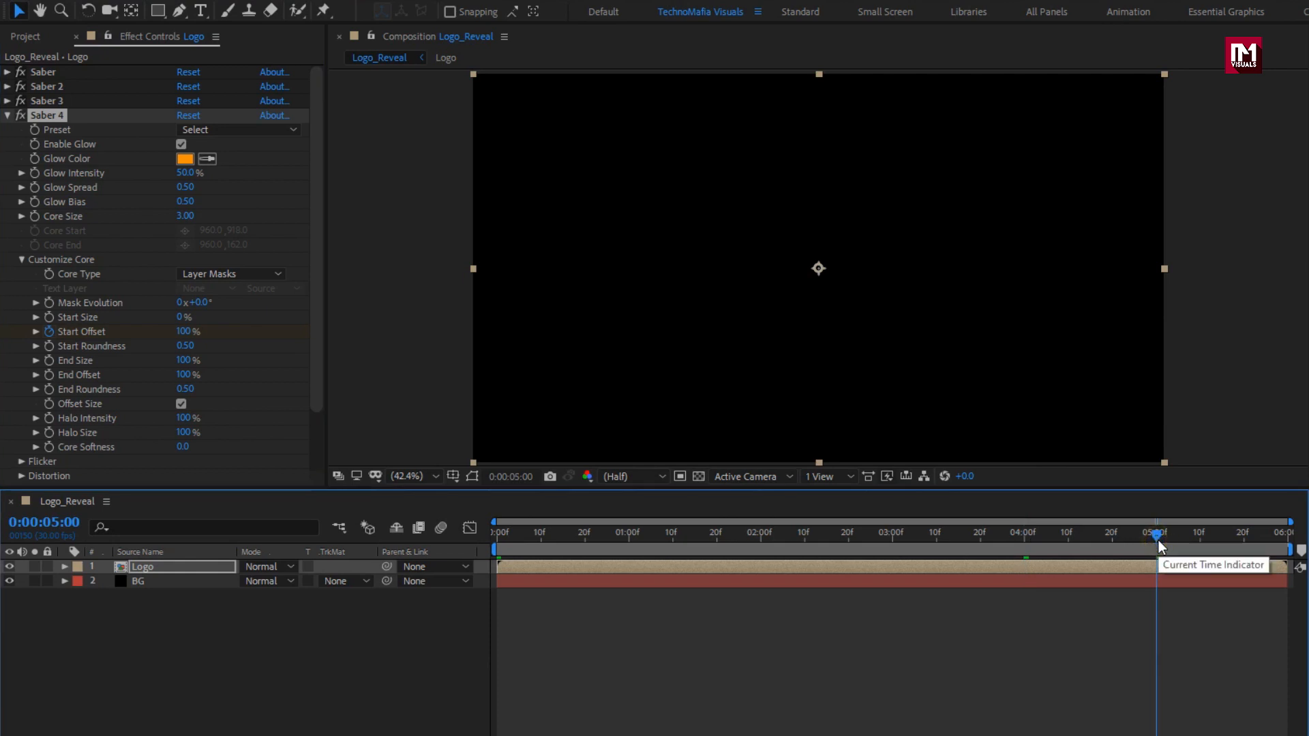
{"action": "left_click", "coordinate": [48, 377]}
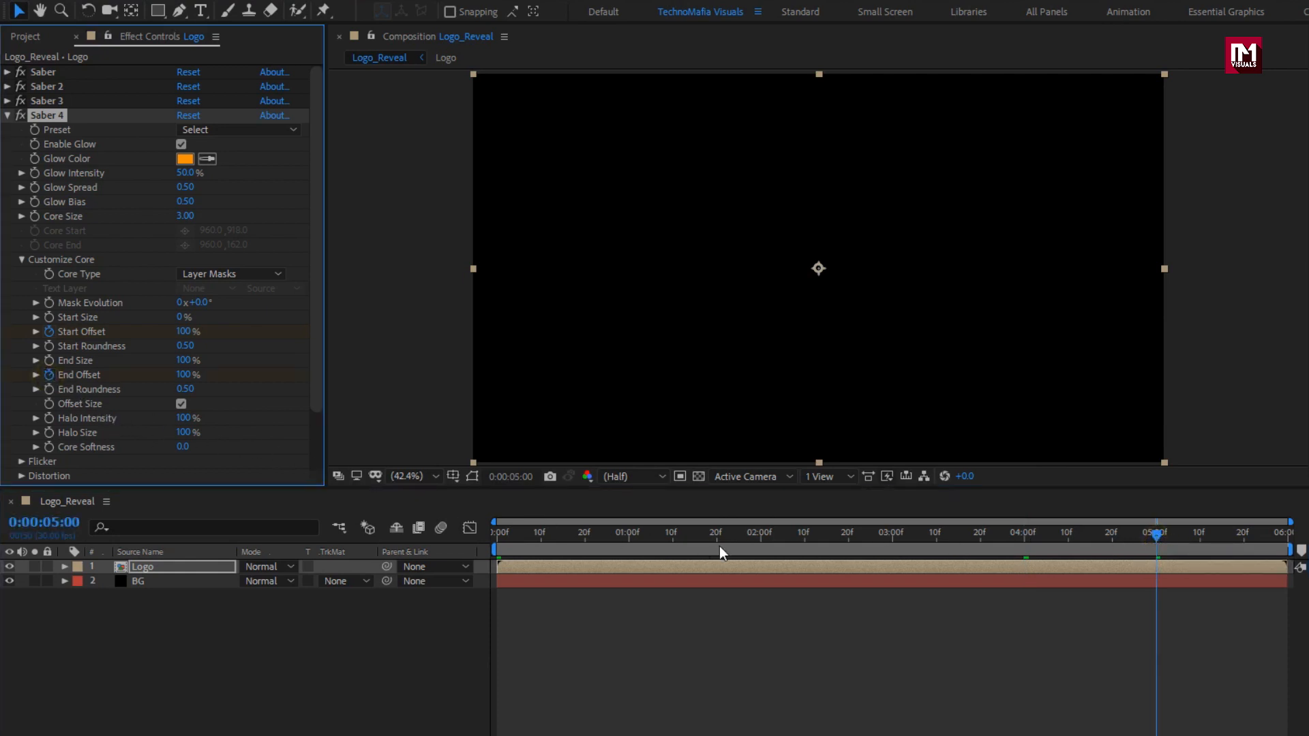
{"action": "left_click", "coordinate": [694, 535]}
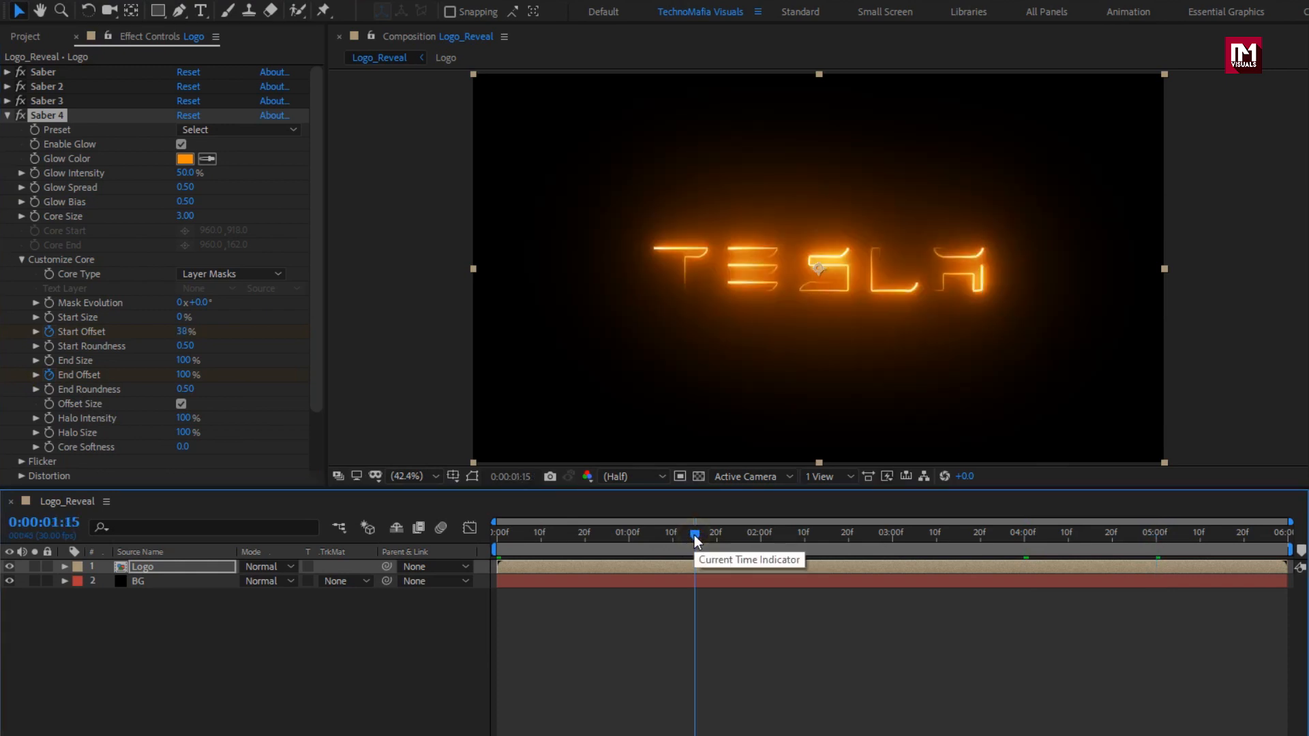
{"action": "left_click_drag", "start_coordinate": [182, 374], "coordinate": [64, 381]}
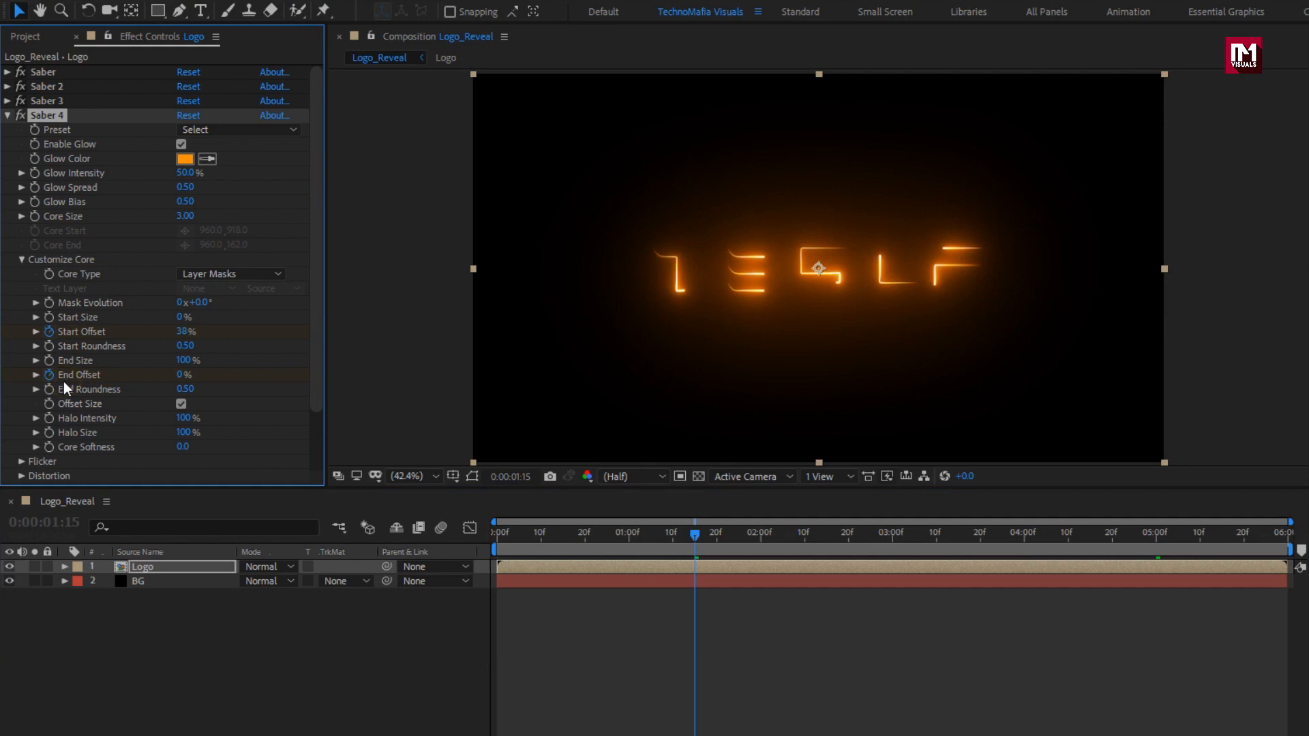
{"action": "left_click_drag", "start_coordinate": [648, 541], "coordinate": [814, 538]}
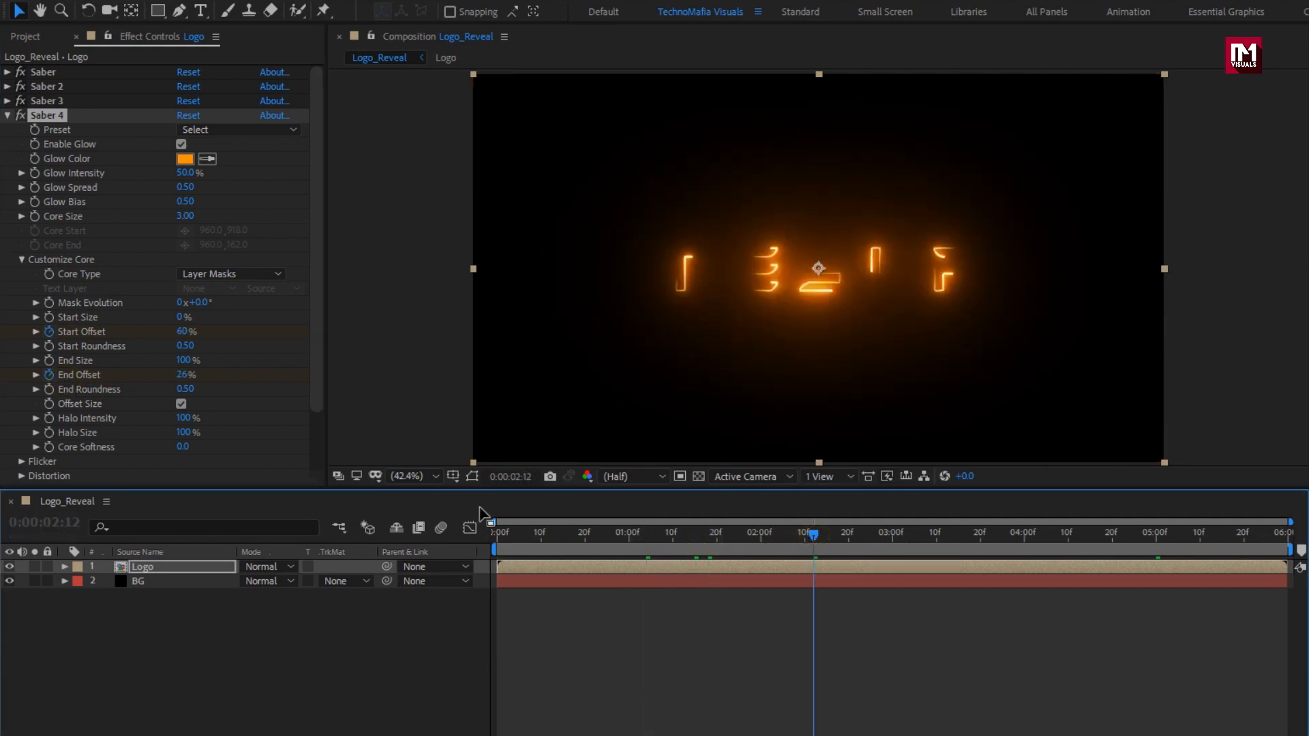
Set Saber 4's core Distortion Amount to 17, Wind Speed to 0.8 and Noise Complexity to 1.
{"action": "left_click", "coordinate": [23, 260]}
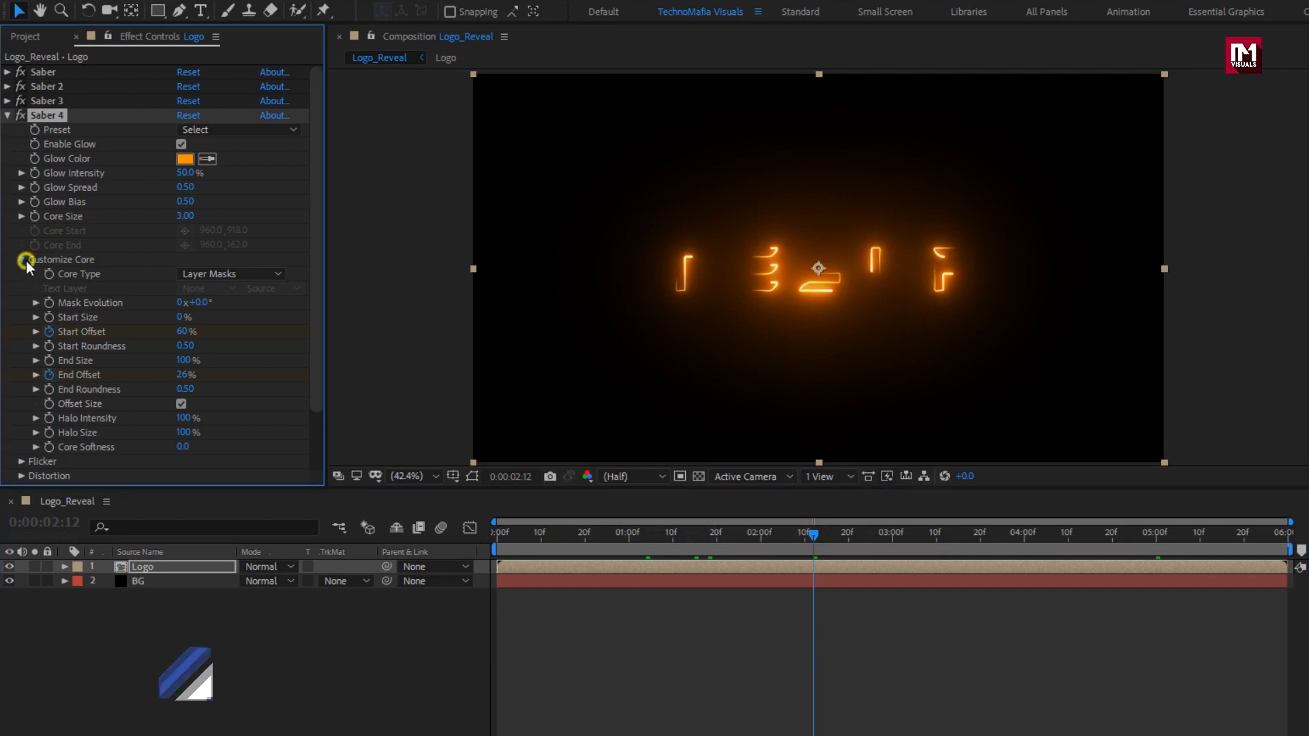
{"action": "left_click", "coordinate": [21, 288]}
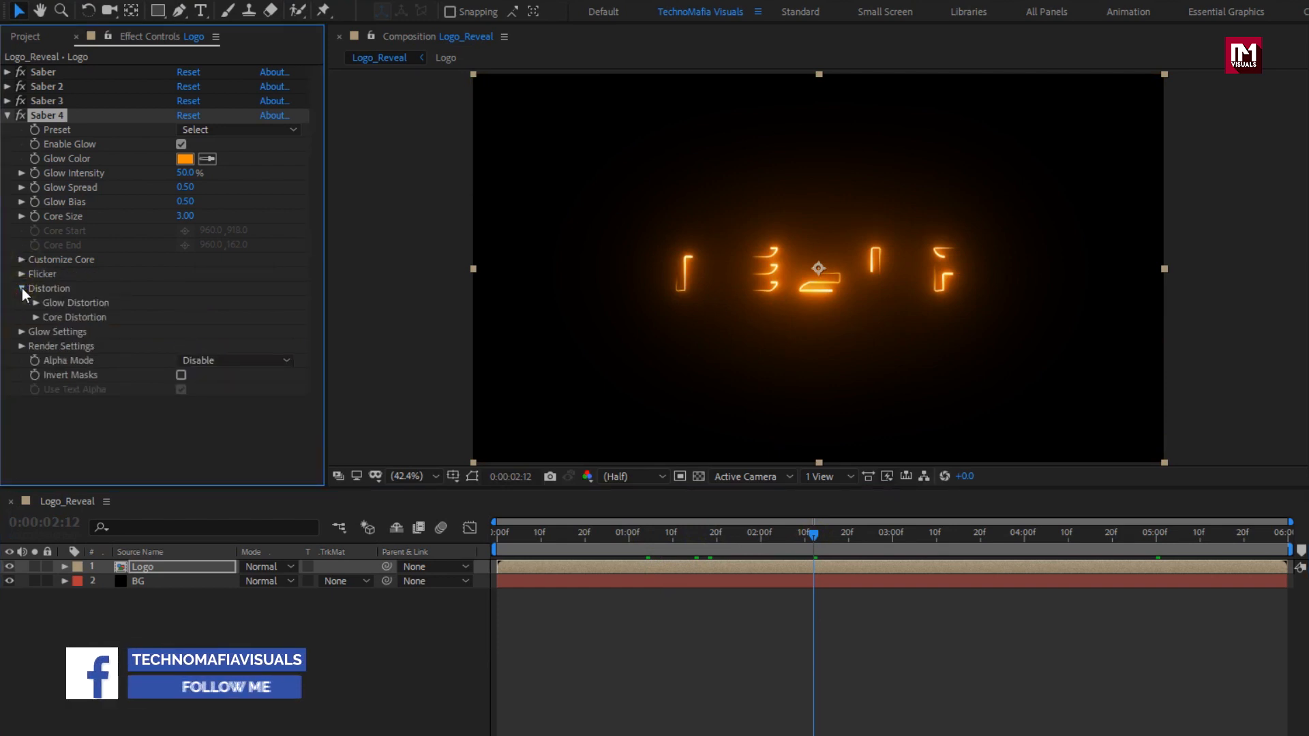
{"action": "left_click", "coordinate": [35, 317]}
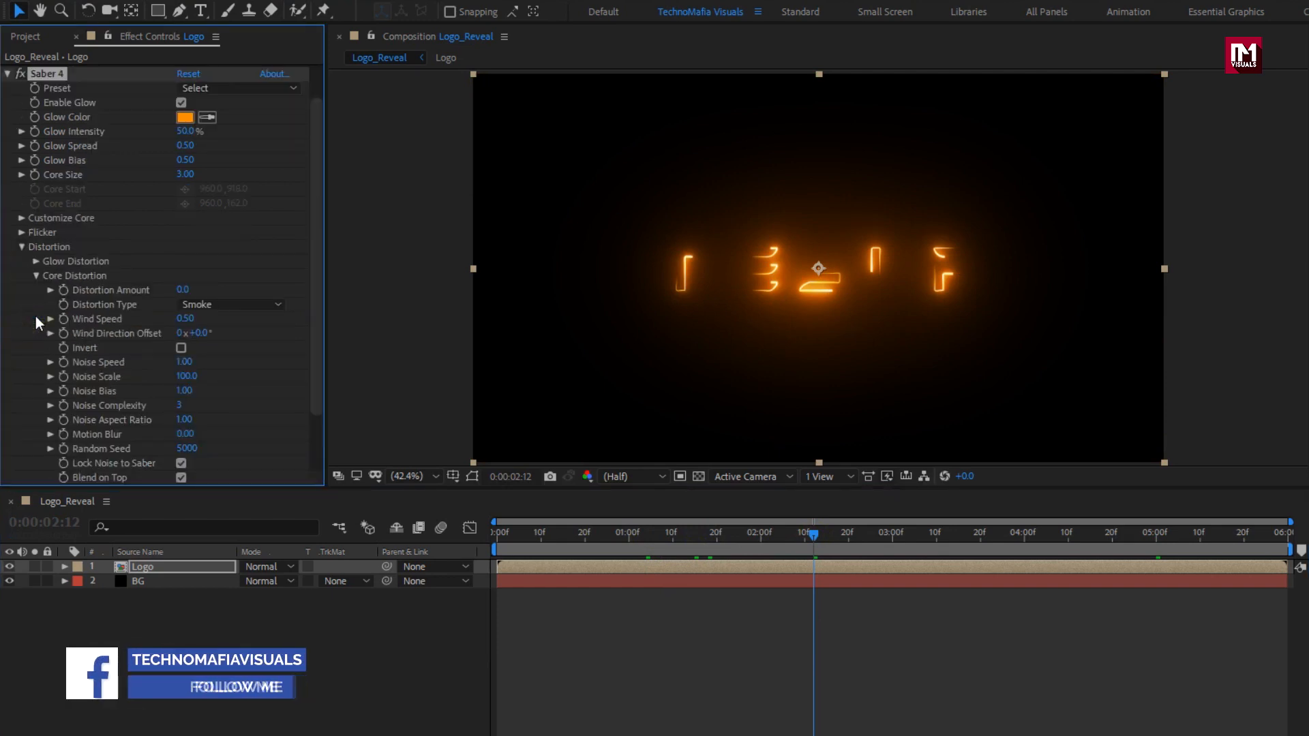
{"action": "scroll", "coordinate": [167, 300], "scroll_direction": "down", "scroll_amount": 1}
{"action": "left_click", "coordinate": [182, 290]}
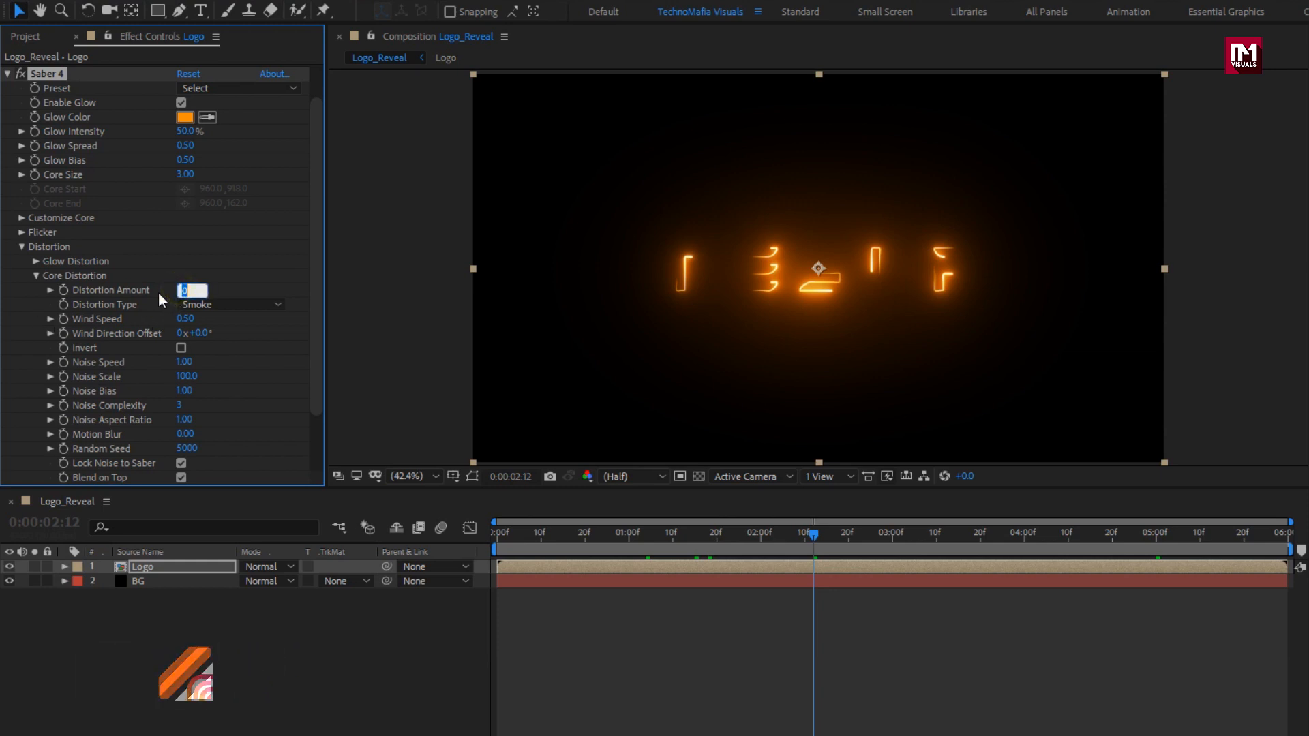
{"action": "type", "text": "17"}
{"action": "key", "text": "Return"}
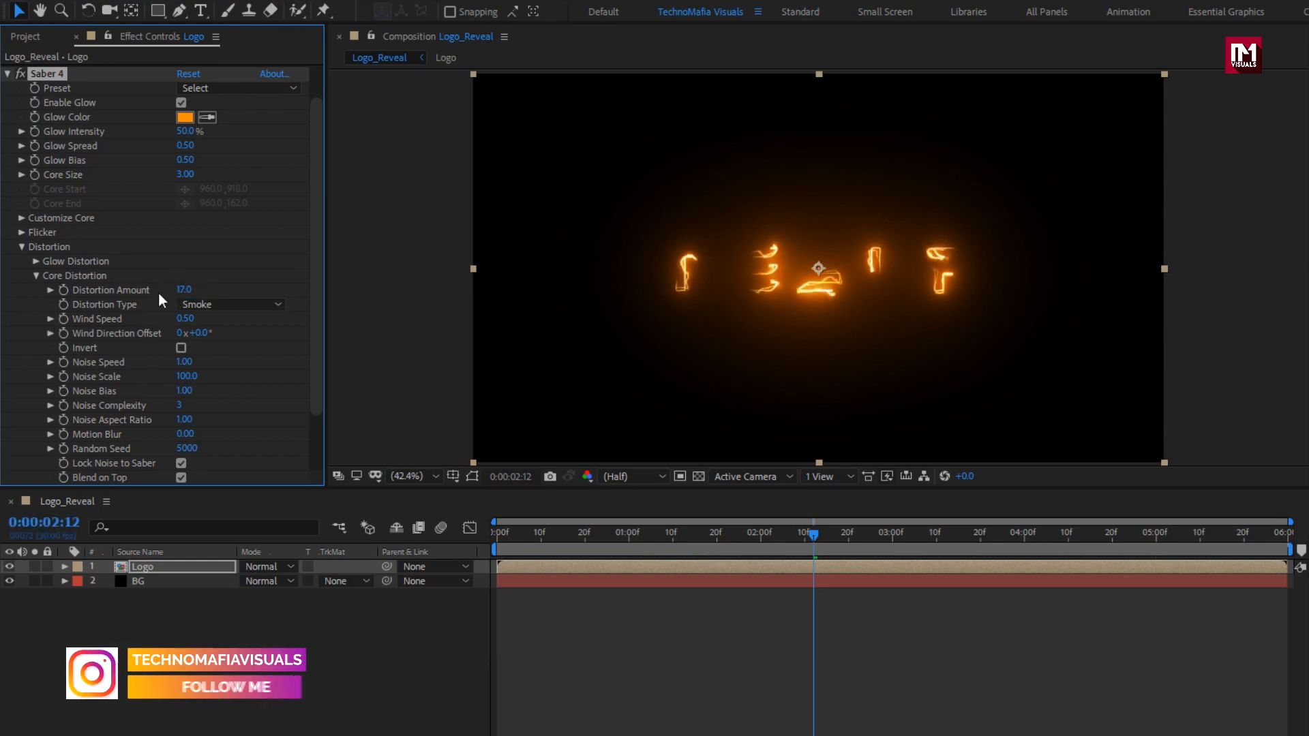
{"action": "type", "text": "0.8"}
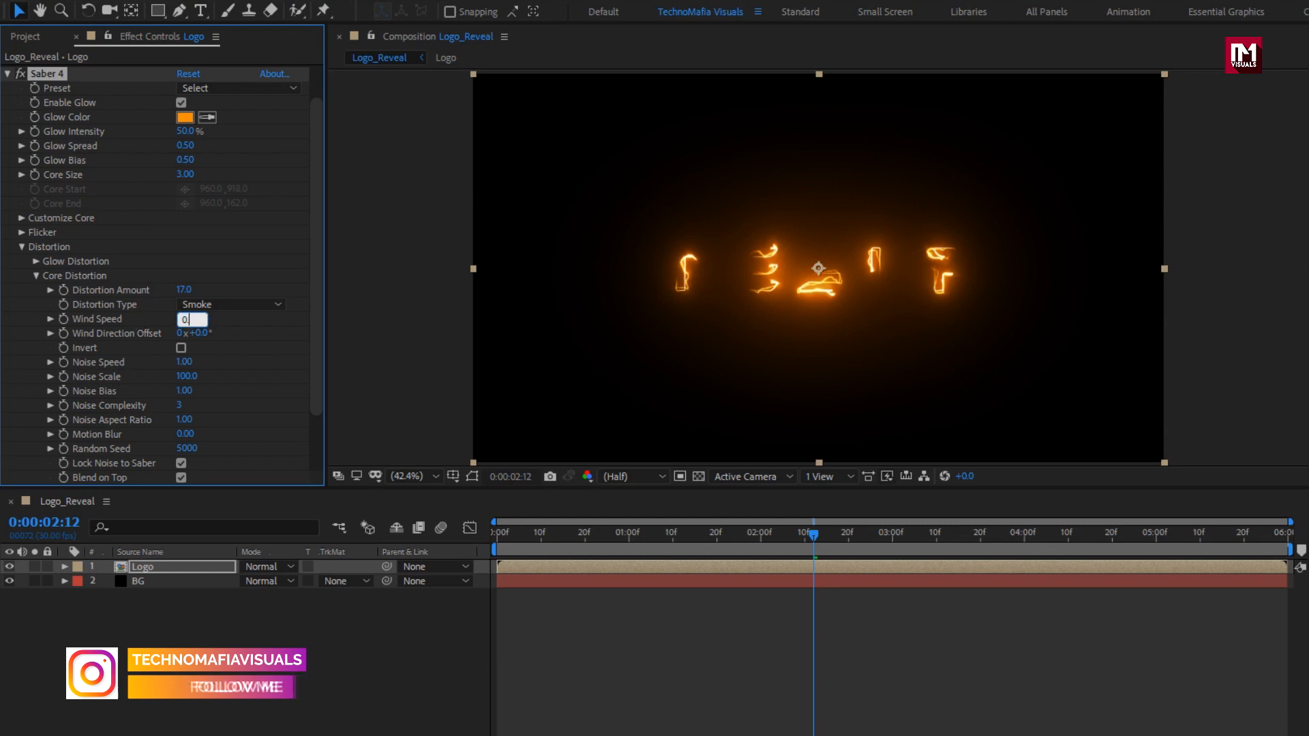
{"action": "key", "text": "Return"}
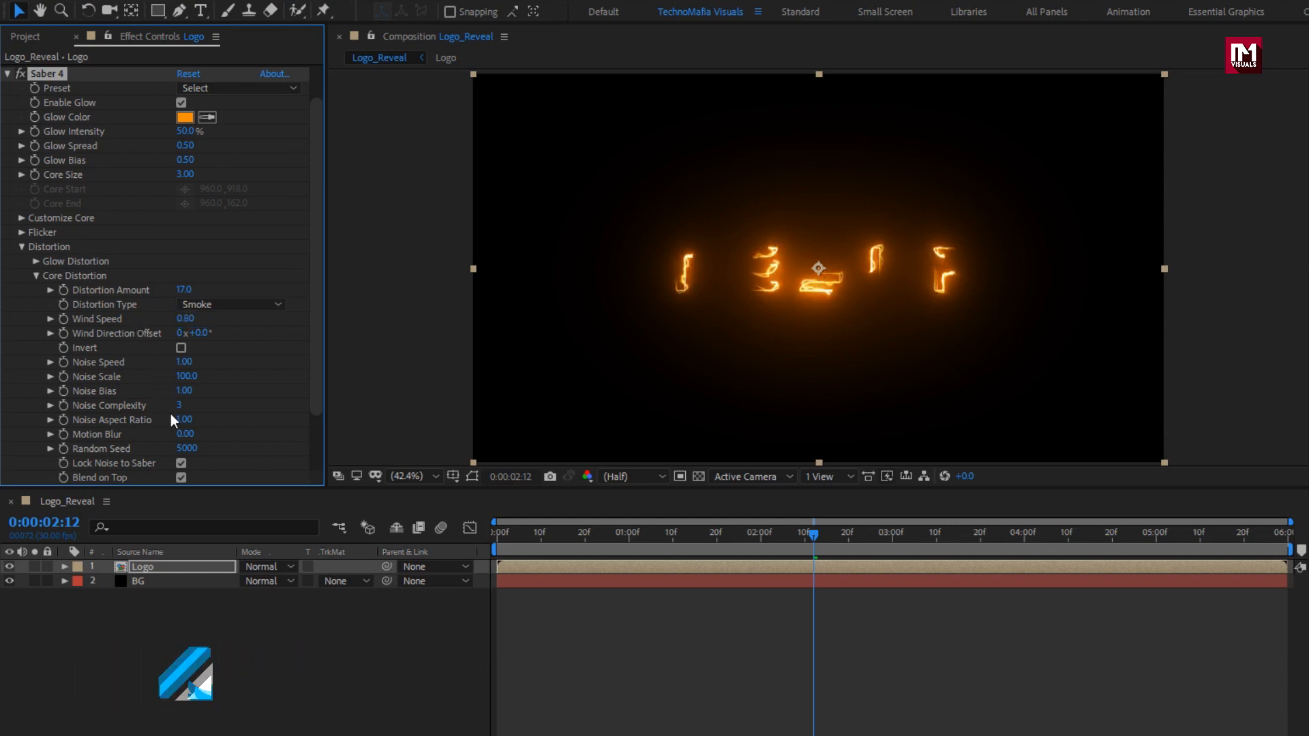
{"action": "left_click", "coordinate": [176, 407]}
{"action": "type", "text": "1"}
{"action": "key", "text": "Return"}
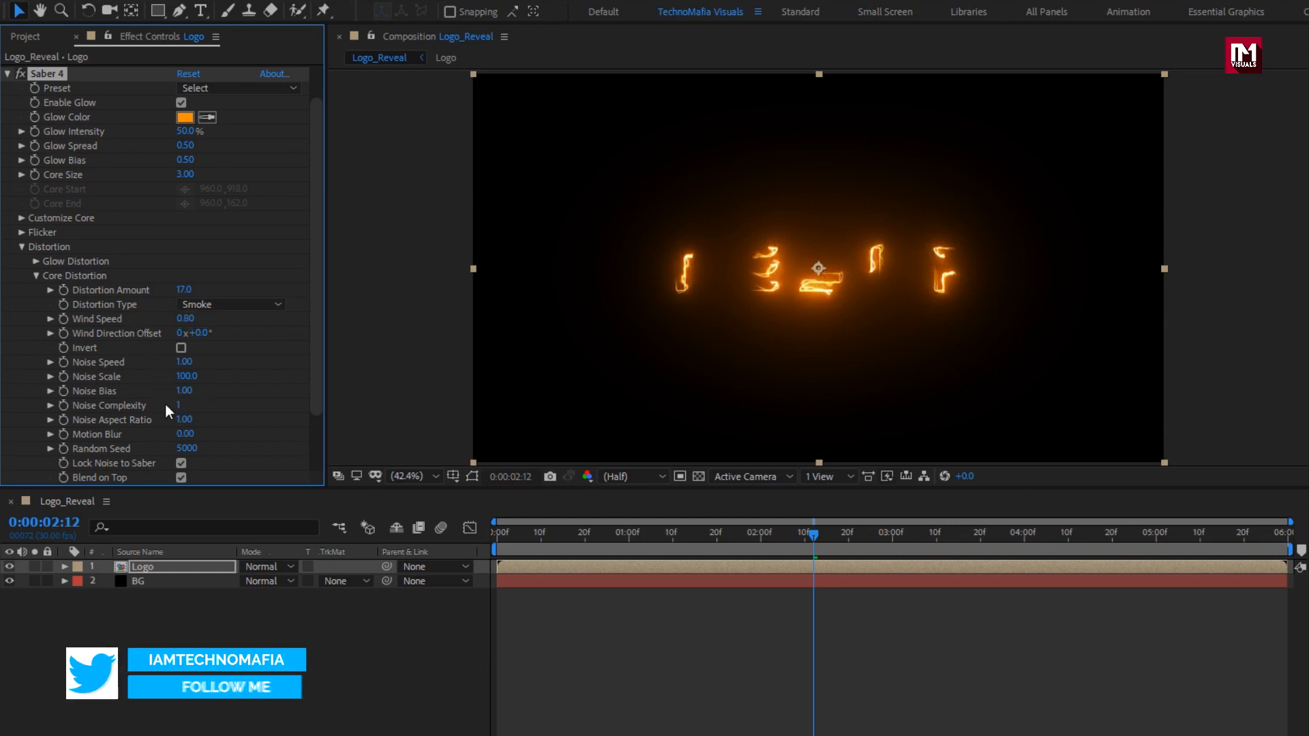
{"action": "left_click", "coordinate": [22, 245]}
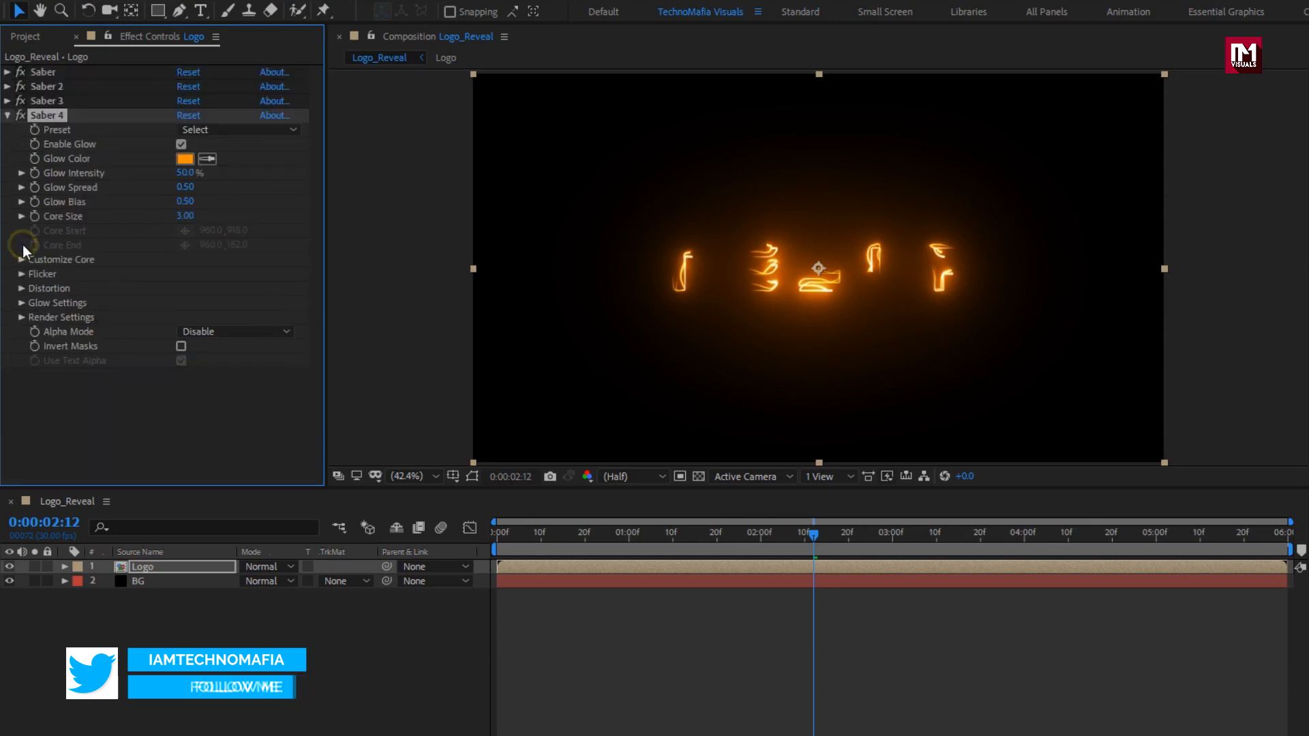
Set Saber 4's composite mode to Add.
{"action": "left_click", "coordinate": [22, 318]}
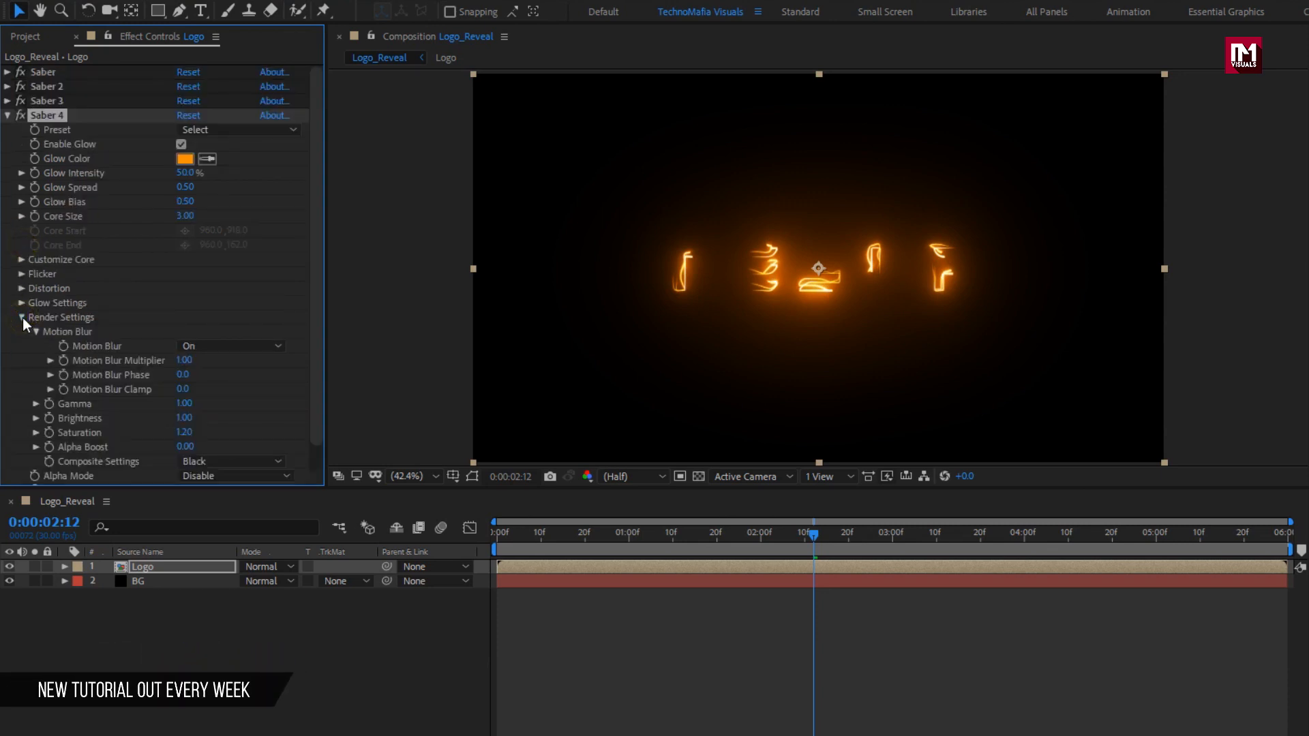
{"action": "left_click", "coordinate": [212, 462]}
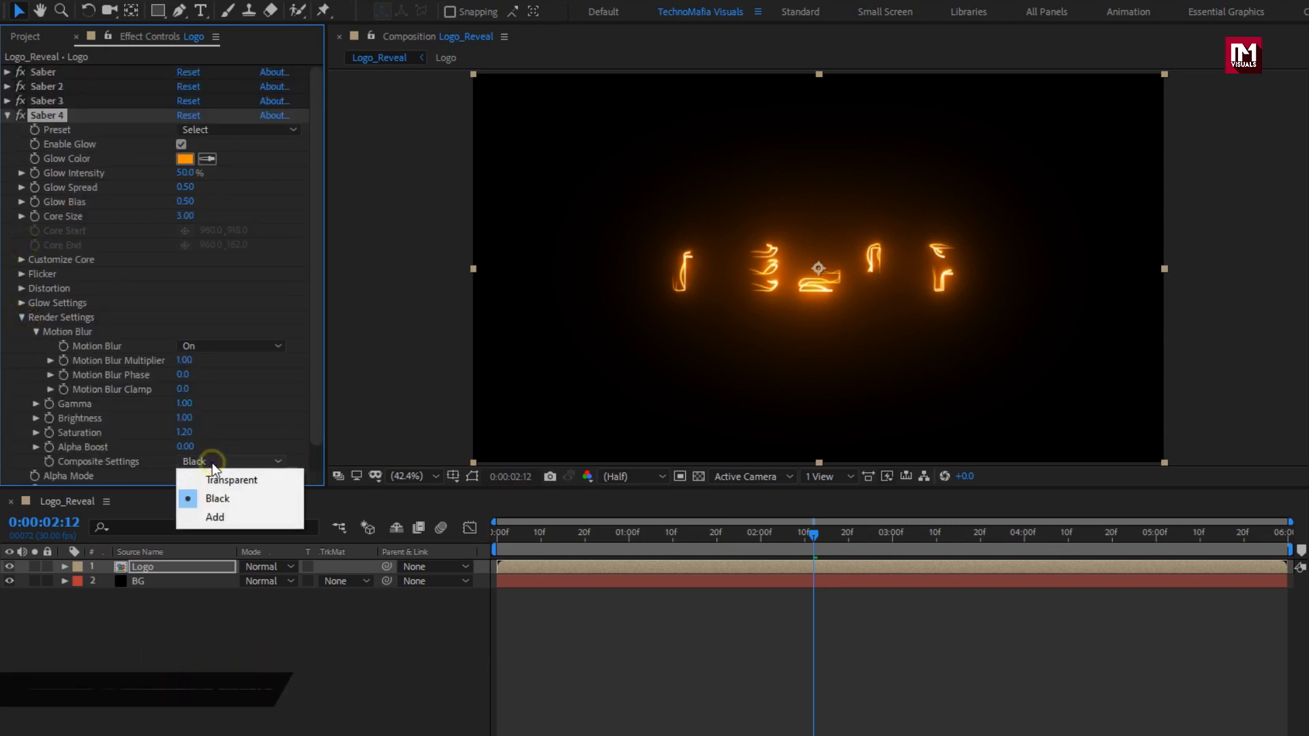
{"action": "left_click", "coordinate": [214, 515]}
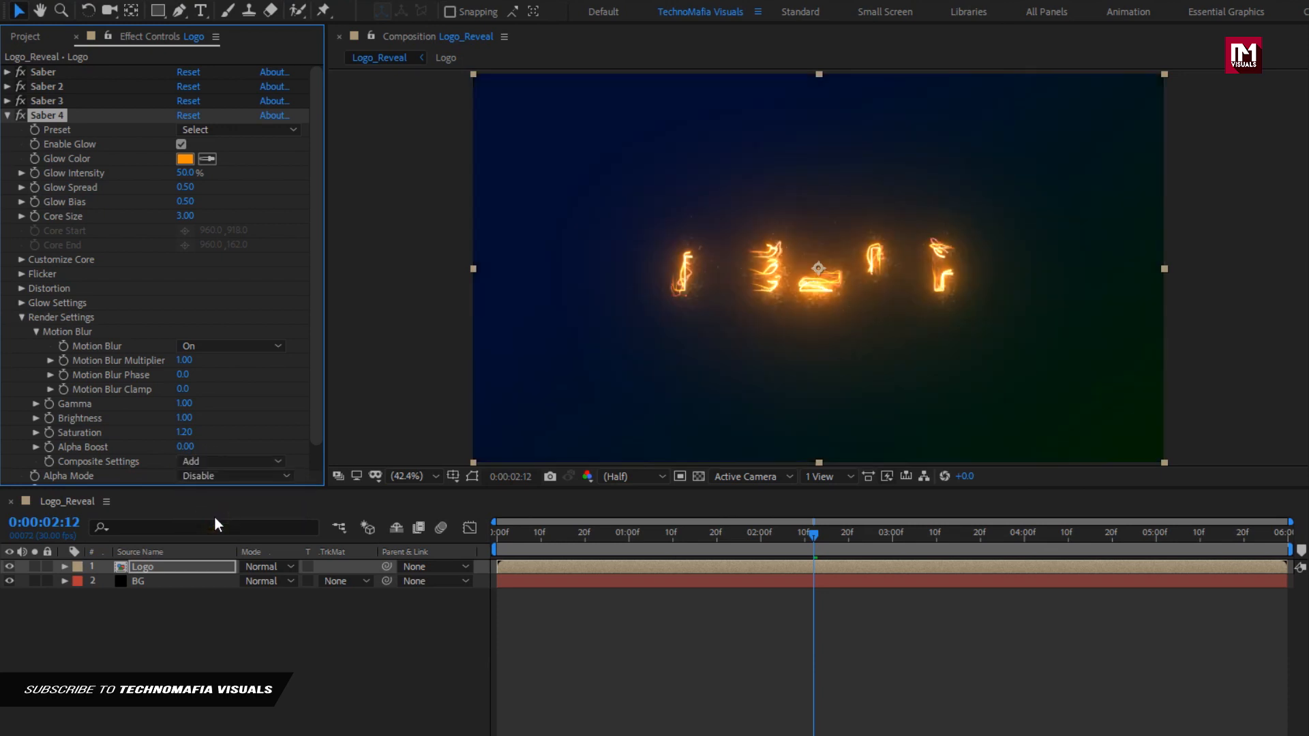
Step through the animation from about 0:00:01:10 to 0:00:04:11 to preview the orange strokes.
{"action": "left_click", "coordinate": [619, 533]}
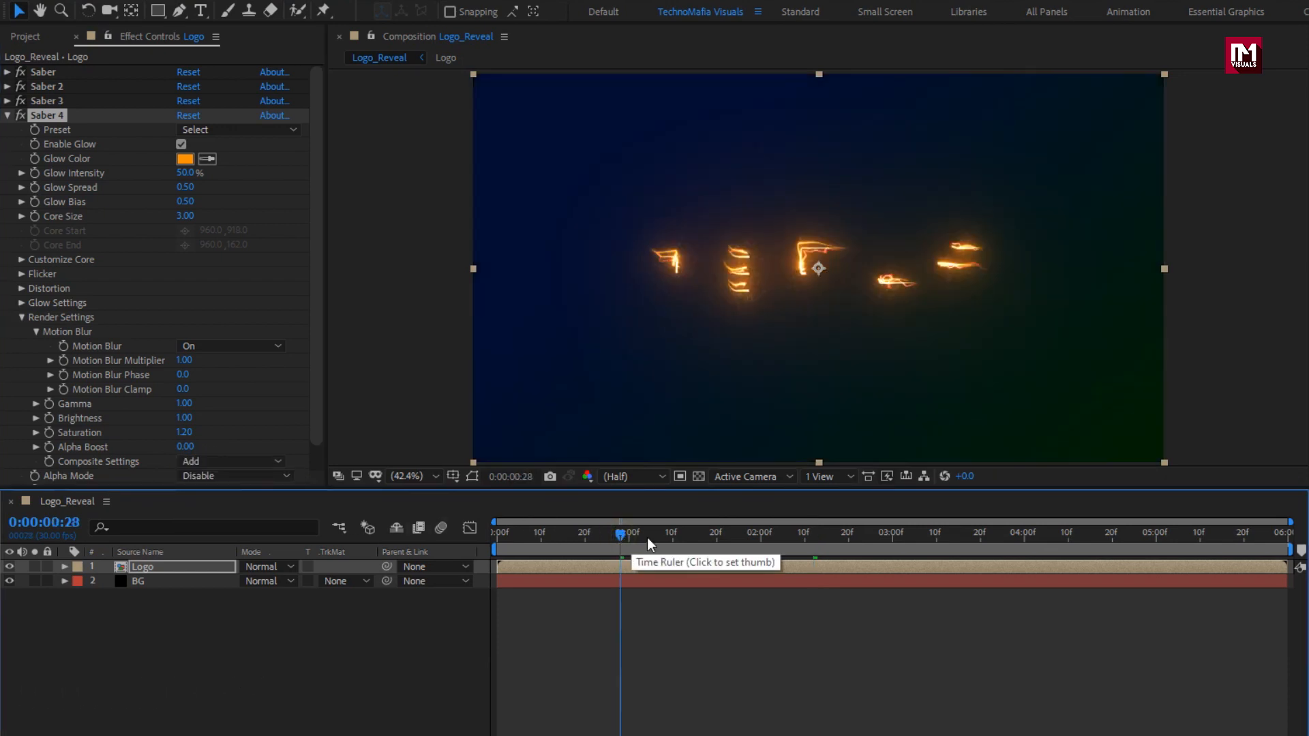
{"action": "left_click_drag", "start_coordinate": [648, 538], "coordinate": [675, 542]}
{"action": "left_click", "coordinate": [735, 533]}
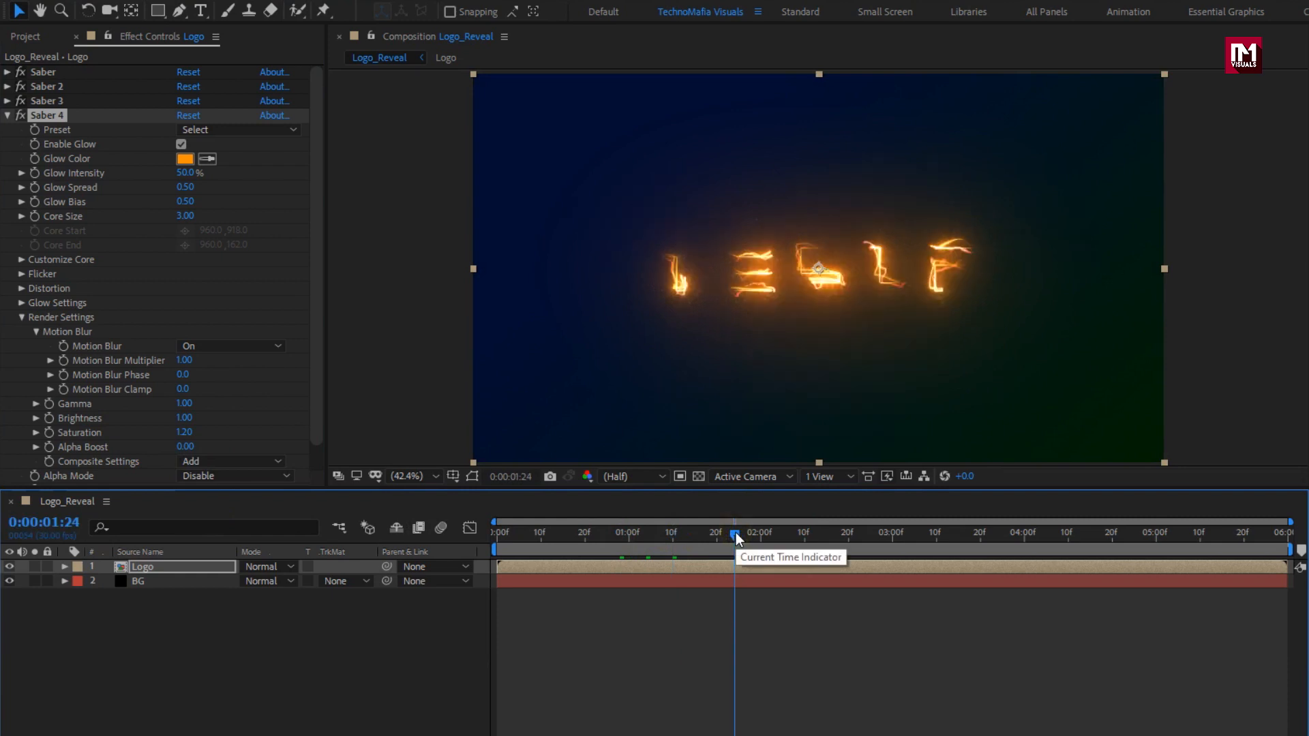
{"action": "left_click", "coordinate": [779, 530]}
{"action": "left_click", "coordinate": [844, 535]}
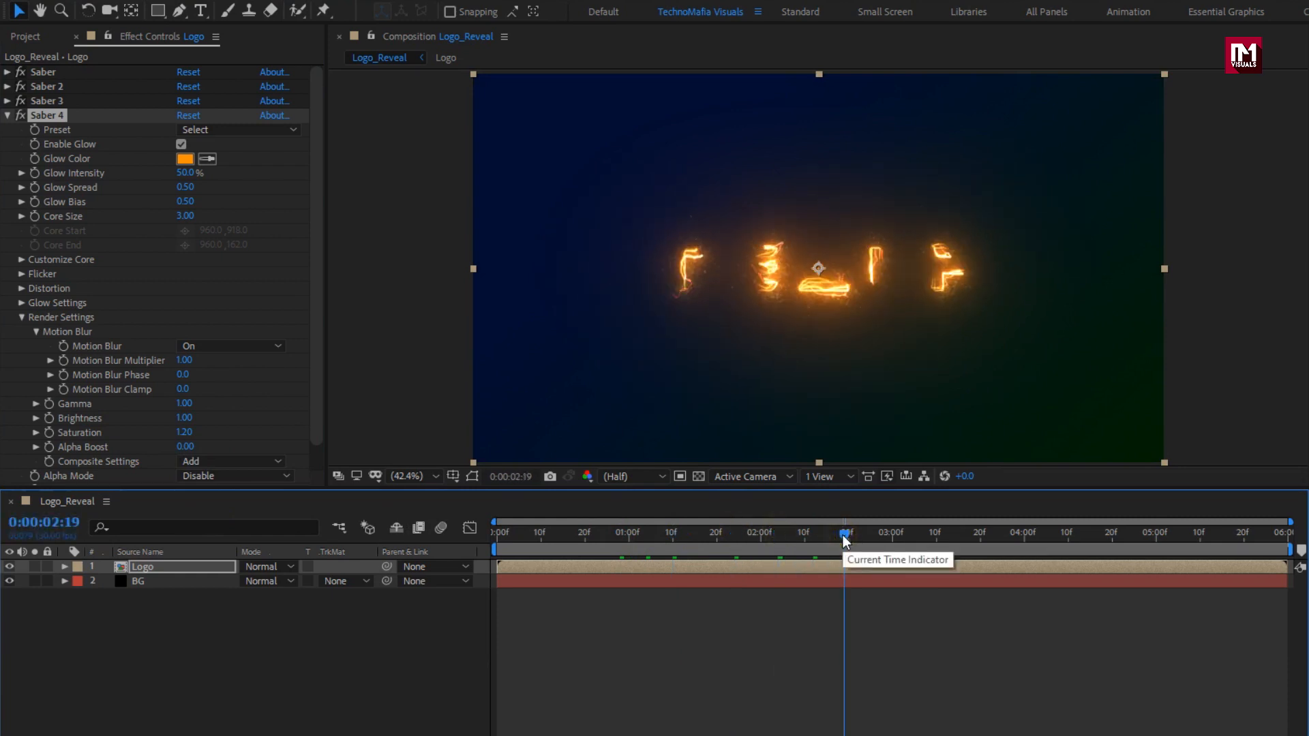
{"action": "left_click", "coordinate": [939, 535]}
{"action": "left_click", "coordinate": [983, 536]}
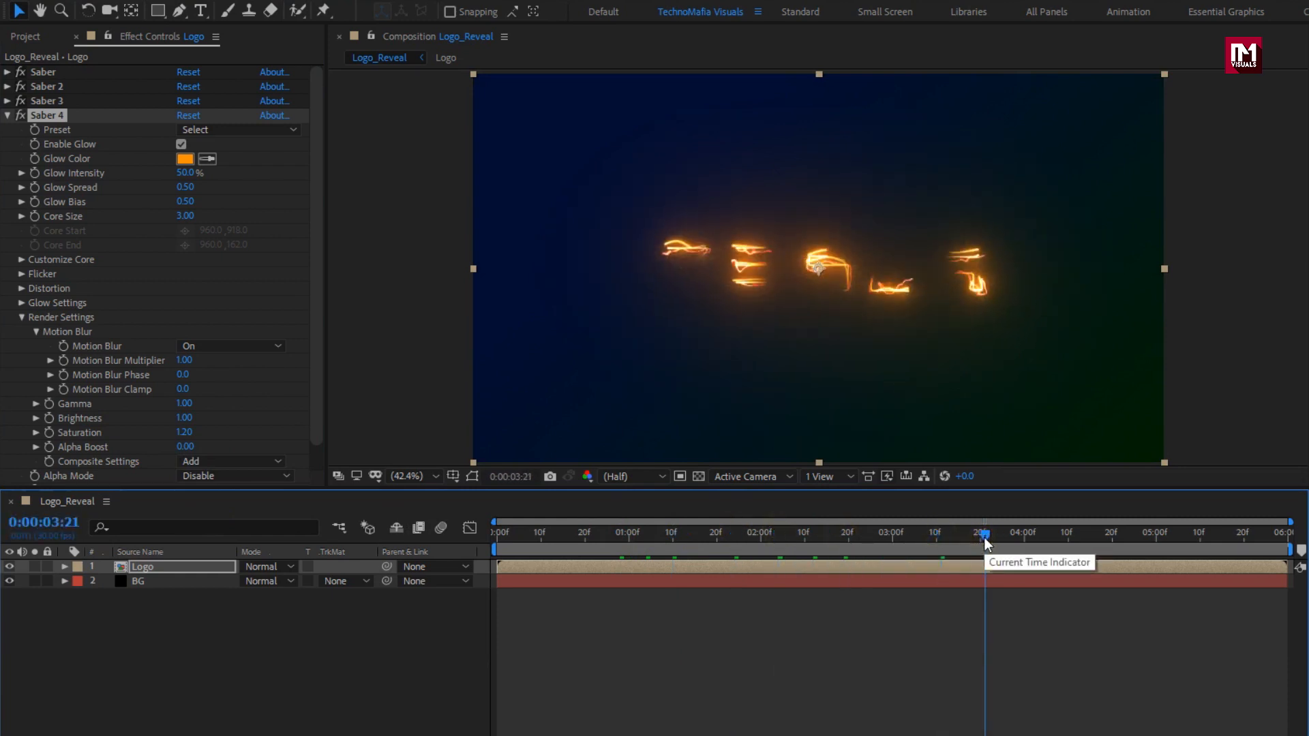
{"action": "left_click", "coordinate": [1020, 536]}
{"action": "left_click", "coordinate": [1049, 534]}
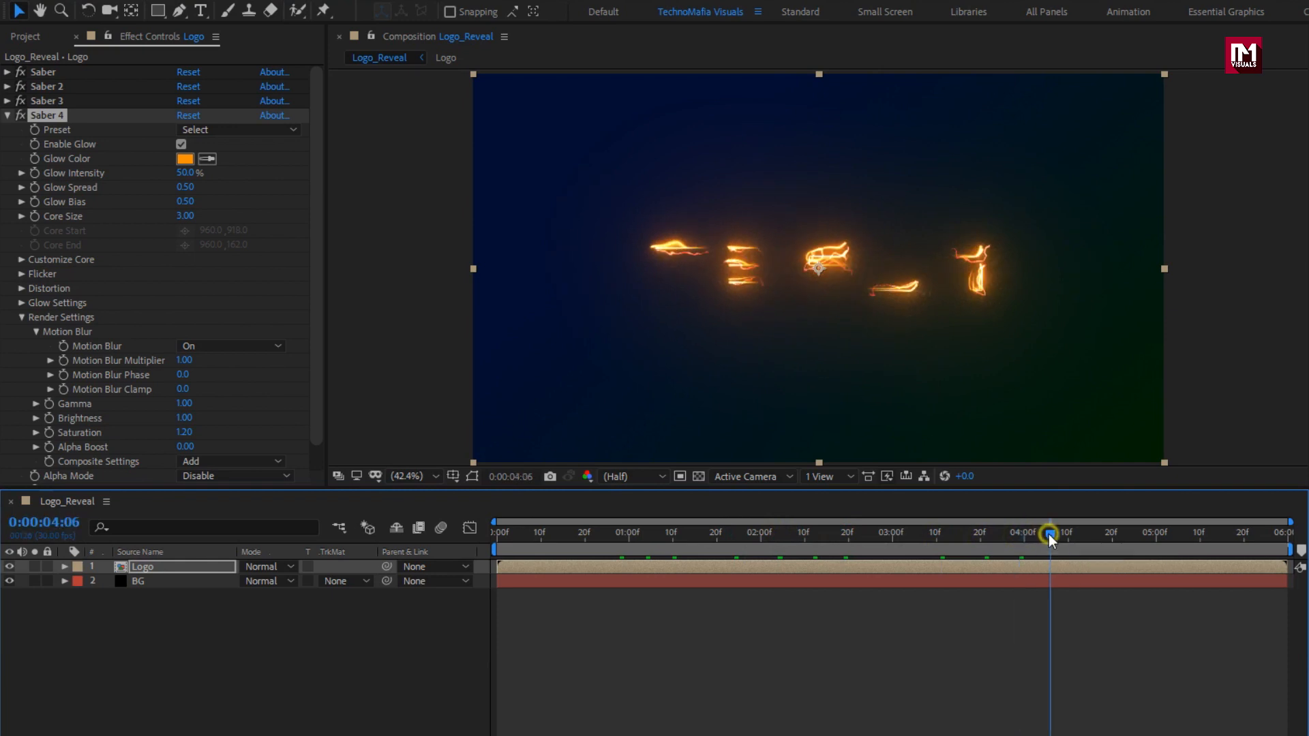
{"action": "left_click", "coordinate": [1072, 534]}
Show the Logo layer's keyframed properties and collapse Masks 1 through 8.
{"action": "key", "text": "u"}
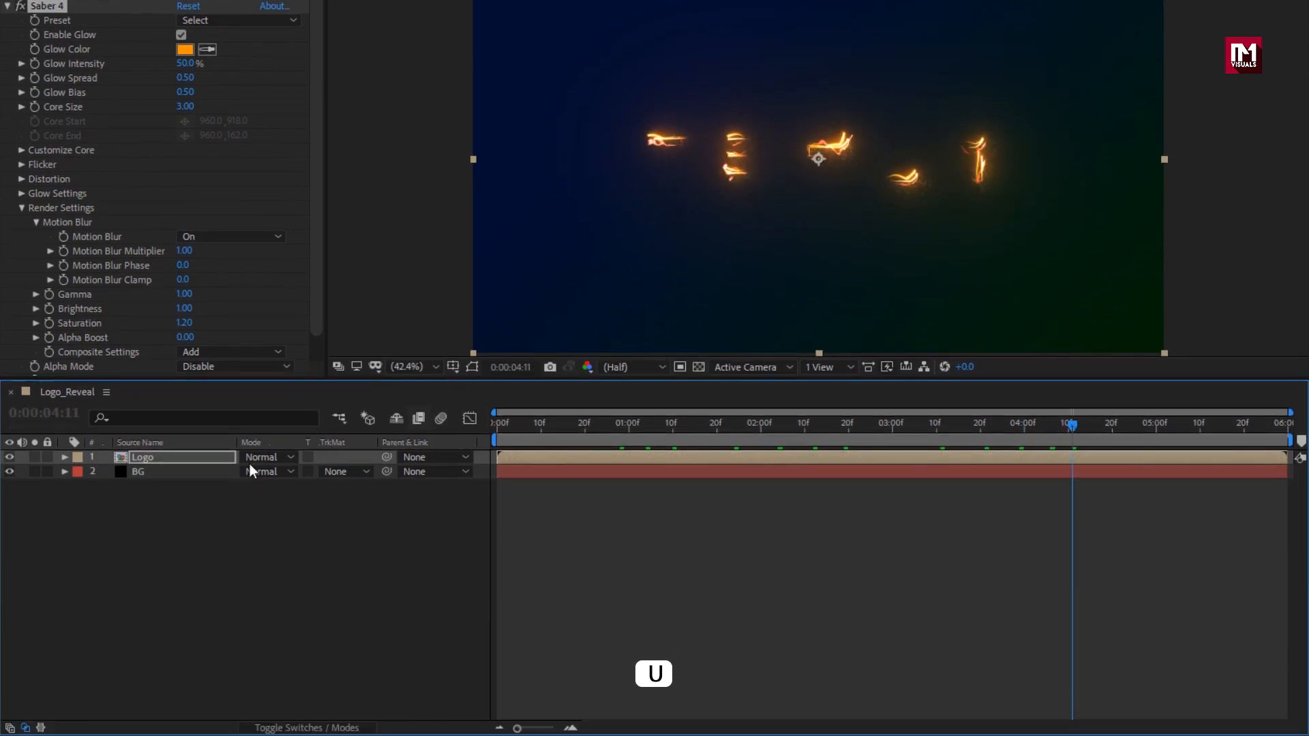
{"action": "left_click", "coordinate": [197, 570]}
{"action": "key", "text": "u"}
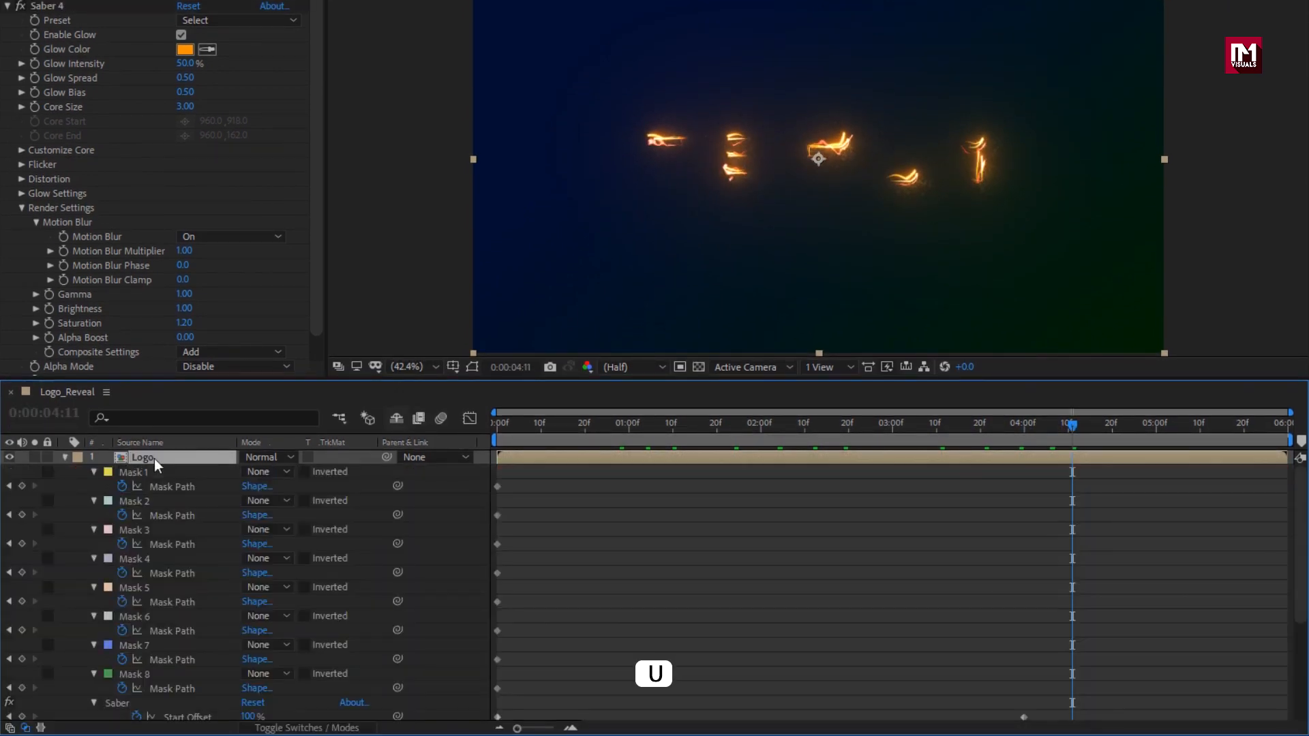
{"action": "left_click", "coordinate": [93, 471]}
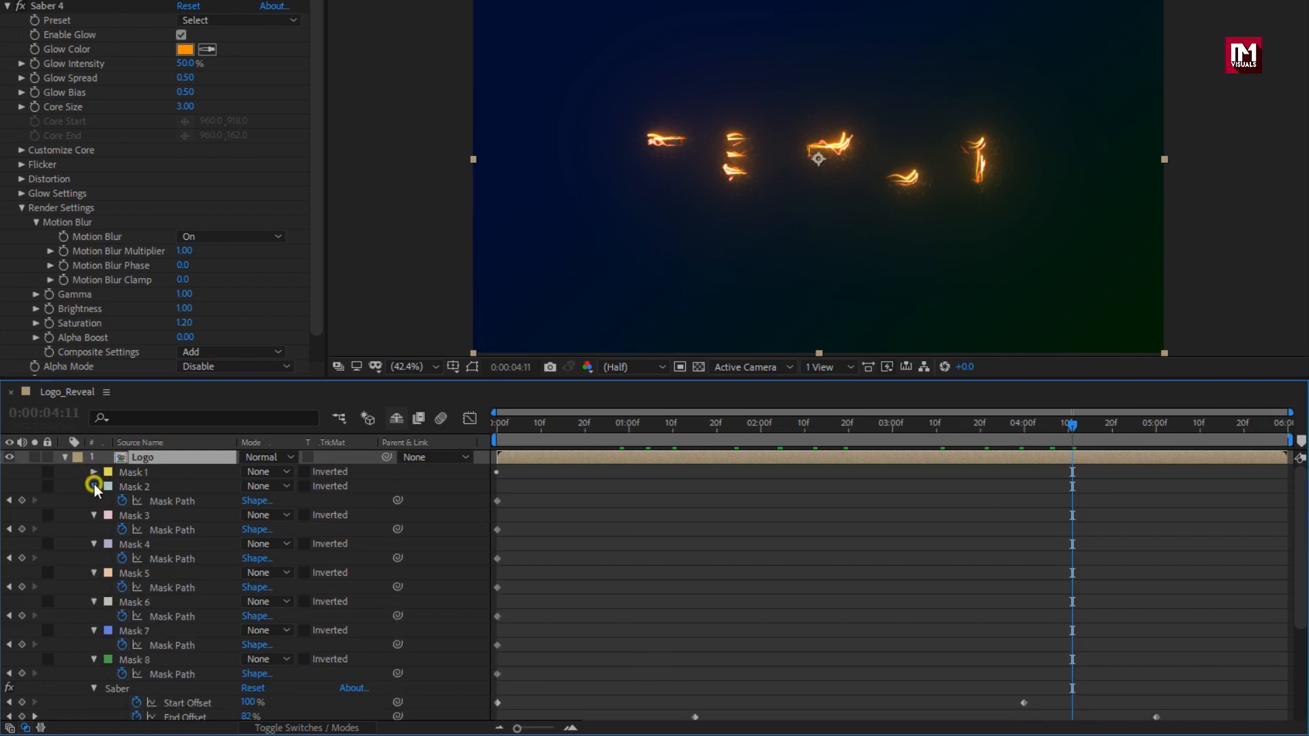
{"action": "left_click", "coordinate": [94, 486]}
{"action": "left_click", "coordinate": [94, 500]}
{"action": "left_click", "coordinate": [94, 515]}
{"action": "left_click", "coordinate": [94, 530]}
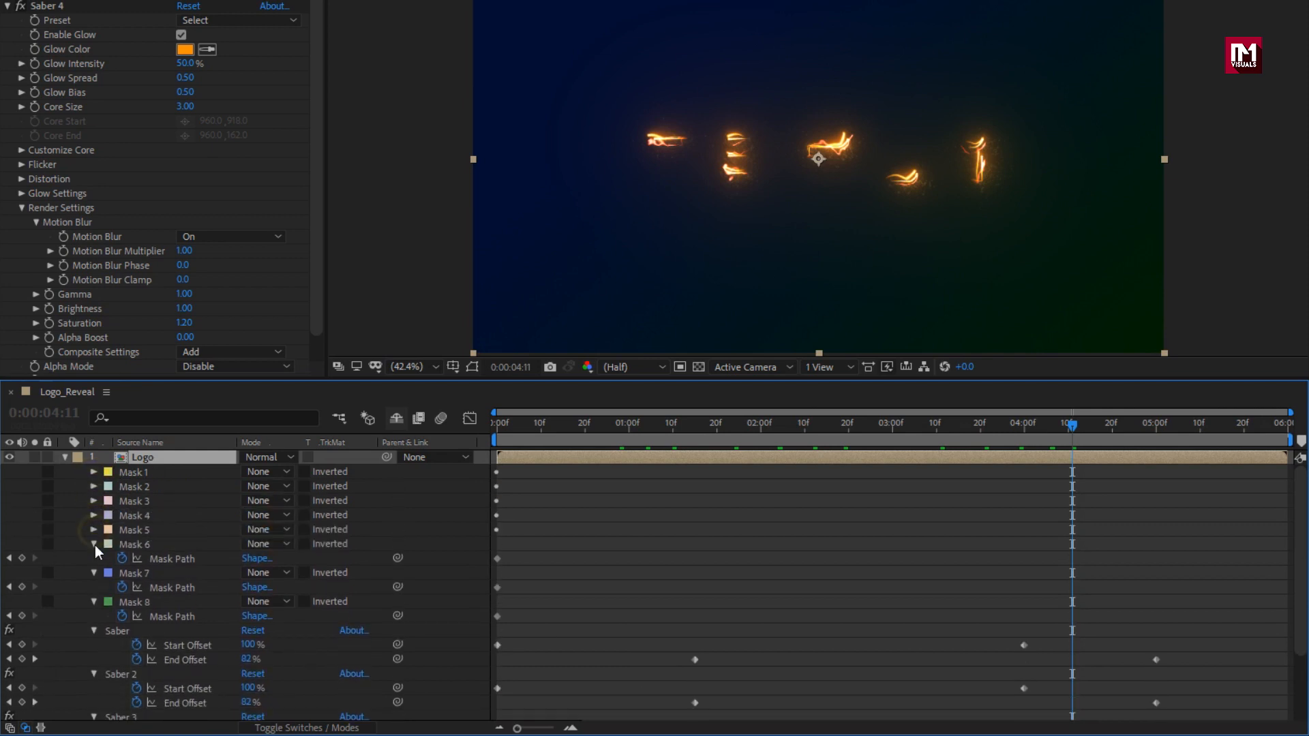
{"action": "left_click", "coordinate": [94, 544]}
{"action": "left_click", "coordinate": [95, 559]}
{"action": "left_click", "coordinate": [94, 572]}
{"action": "scroll", "coordinate": [183, 587], "scroll_direction": "down", "scroll_amount": 2}
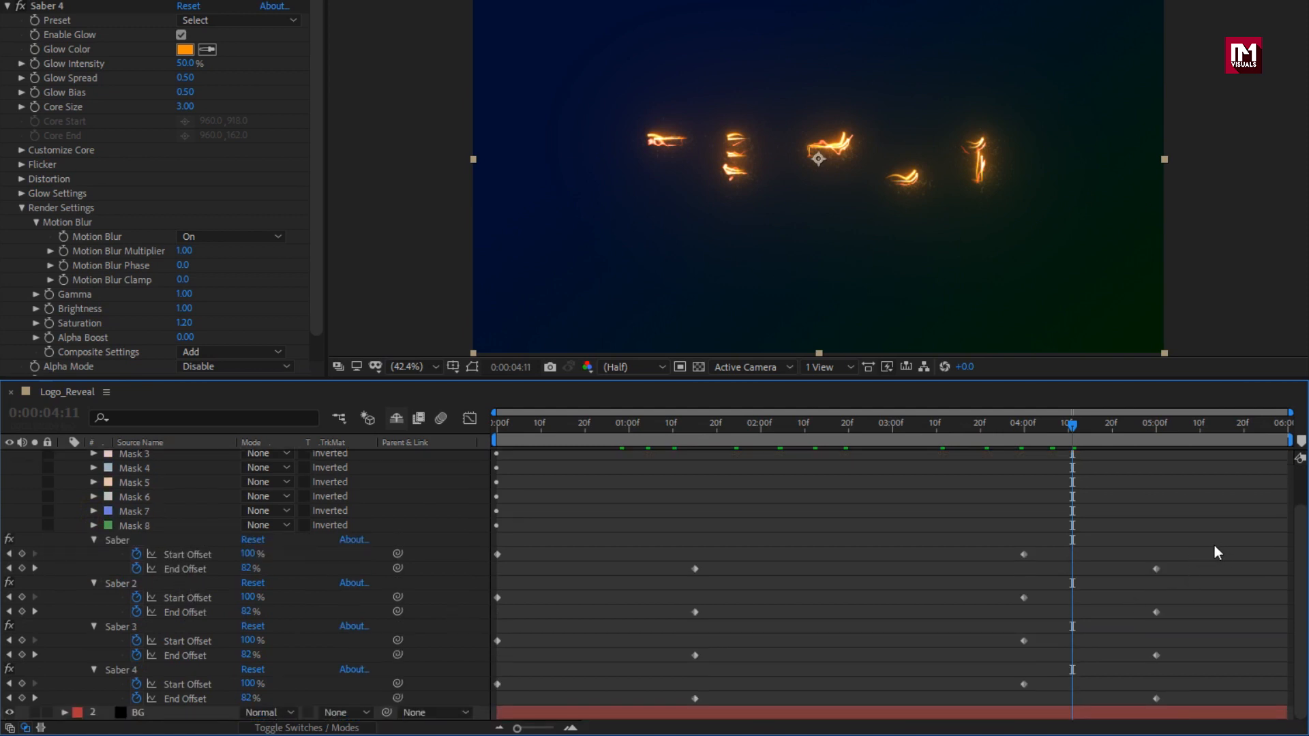
Apply Easy Ease to all the Saber Start and End Offset keyframes.
{"action": "left_click_drag", "start_coordinate": [1215, 546], "coordinate": [492, 707]}
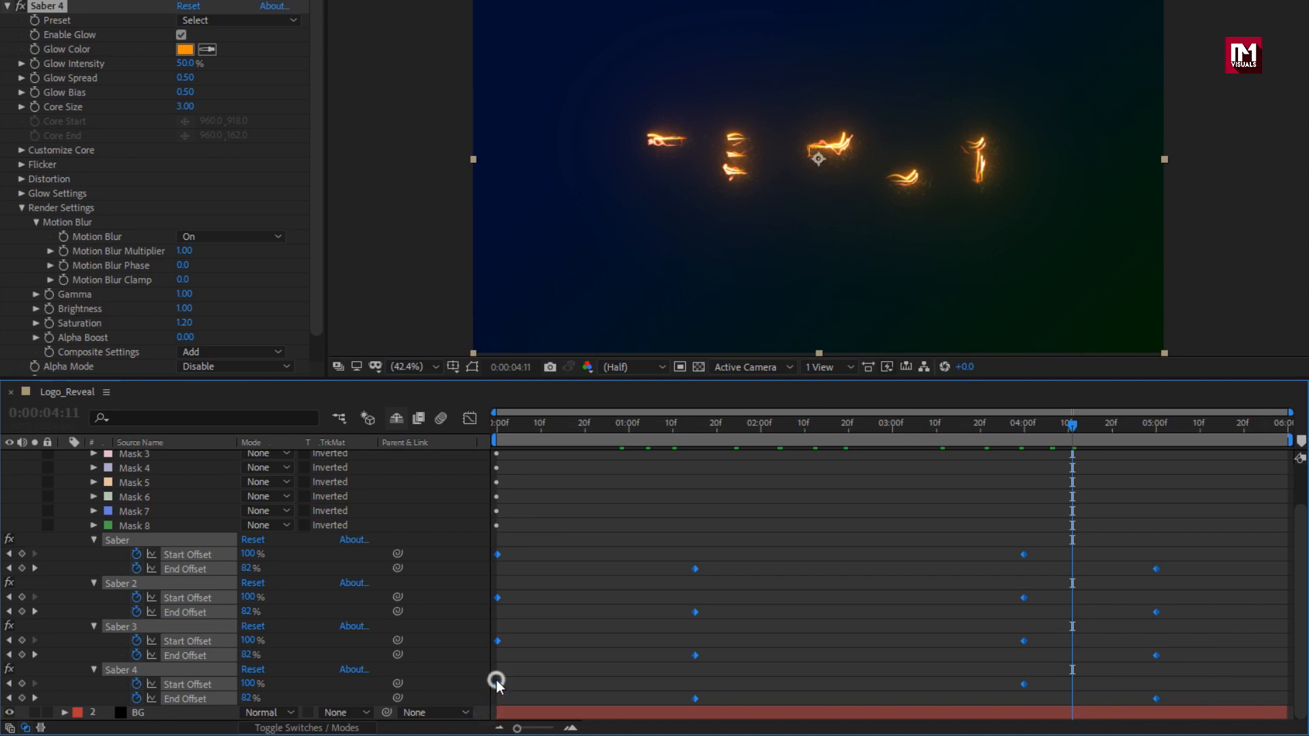
{"action": "right_click", "coordinate": [497, 682]}
{"action": "mouse_move", "coordinate": [635, 668]}
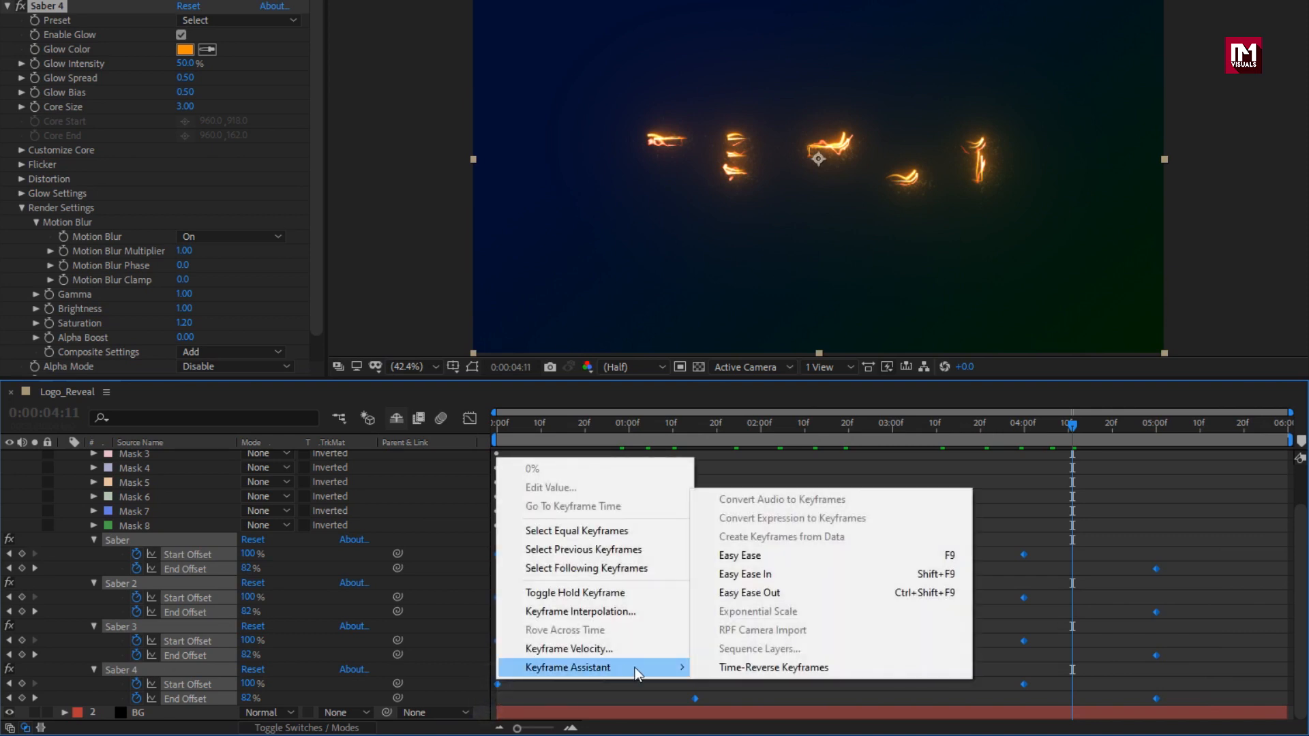
{"action": "left_click", "coordinate": [739, 556]}
Lengthen the ease out of the first offset keyframes in the Graph Editor, then collapse the Logo layer.
{"action": "left_click", "coordinate": [470, 419]}
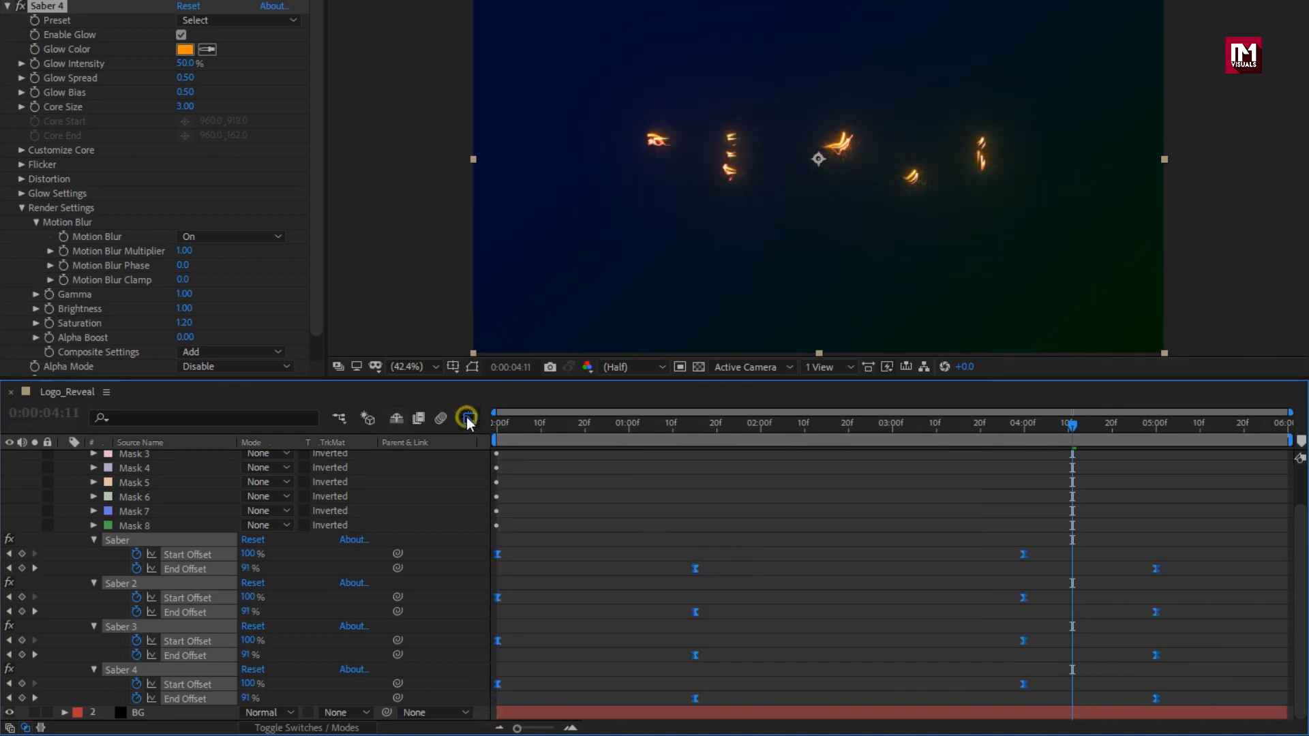
{"action": "left_click_drag", "start_coordinate": [1195, 645], "coordinate": [975, 675]}
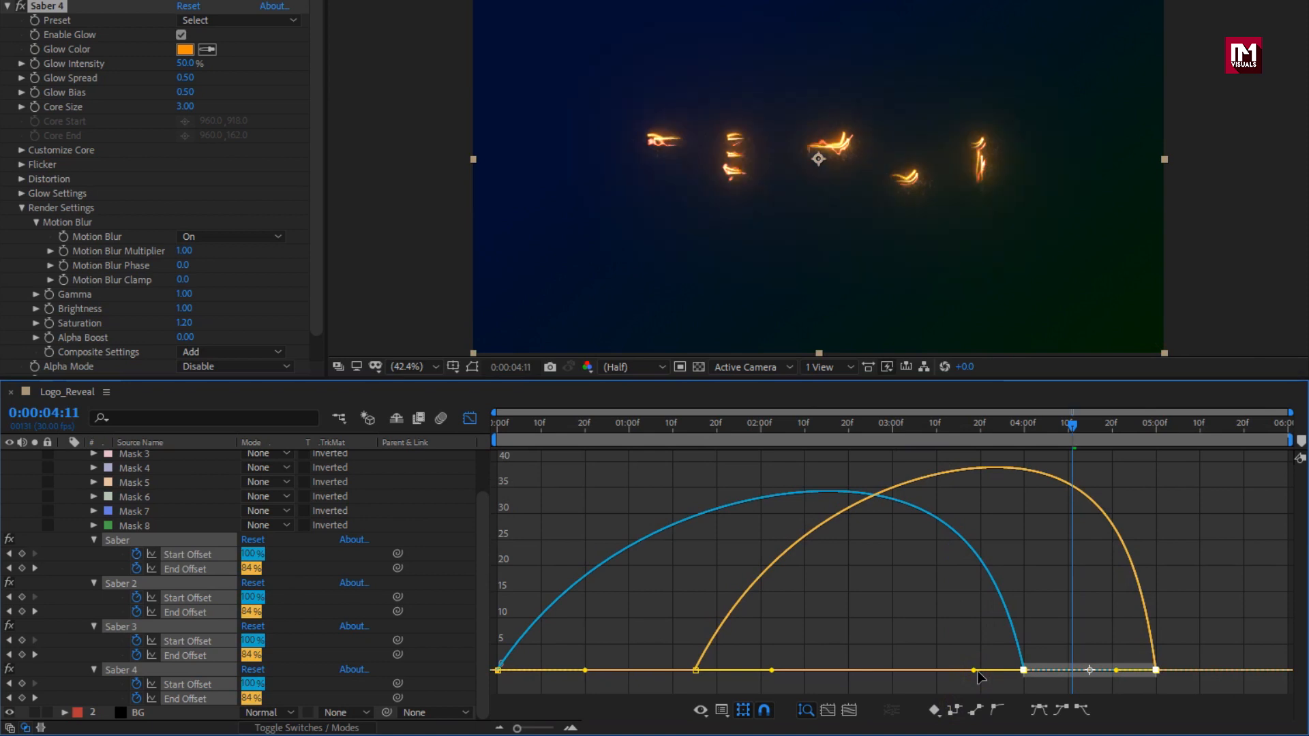
{"action": "left_click_drag", "start_coordinate": [752, 640], "coordinate": [485, 701]}
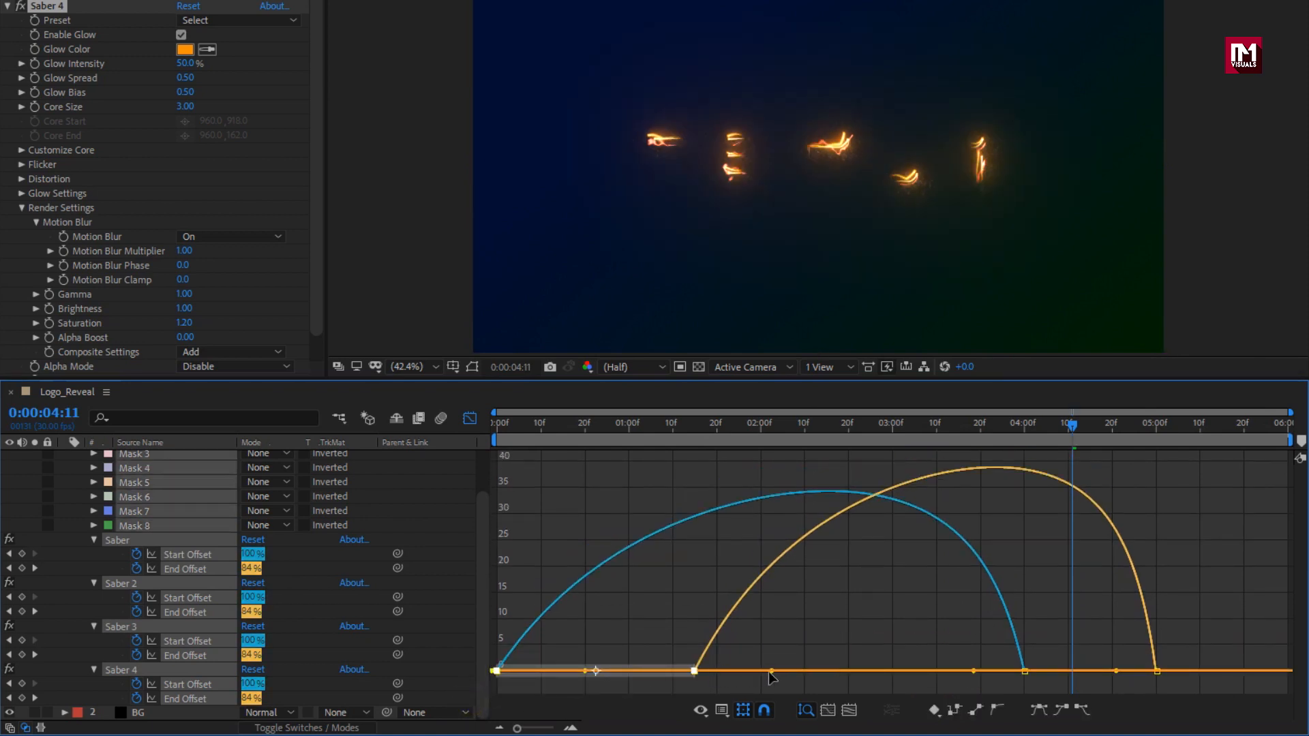
{"action": "left_click_drag", "start_coordinate": [773, 672], "coordinate": [799, 675]}
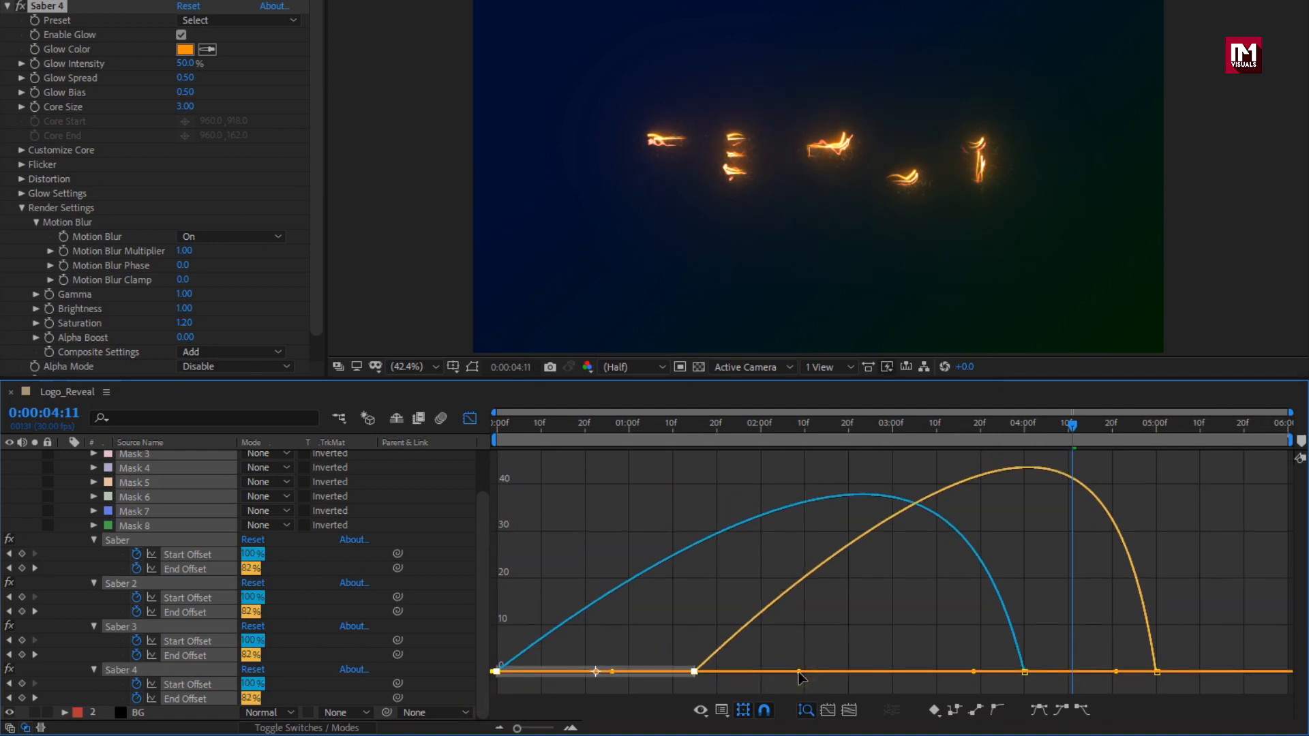
{"action": "left_click", "coordinate": [470, 420]}
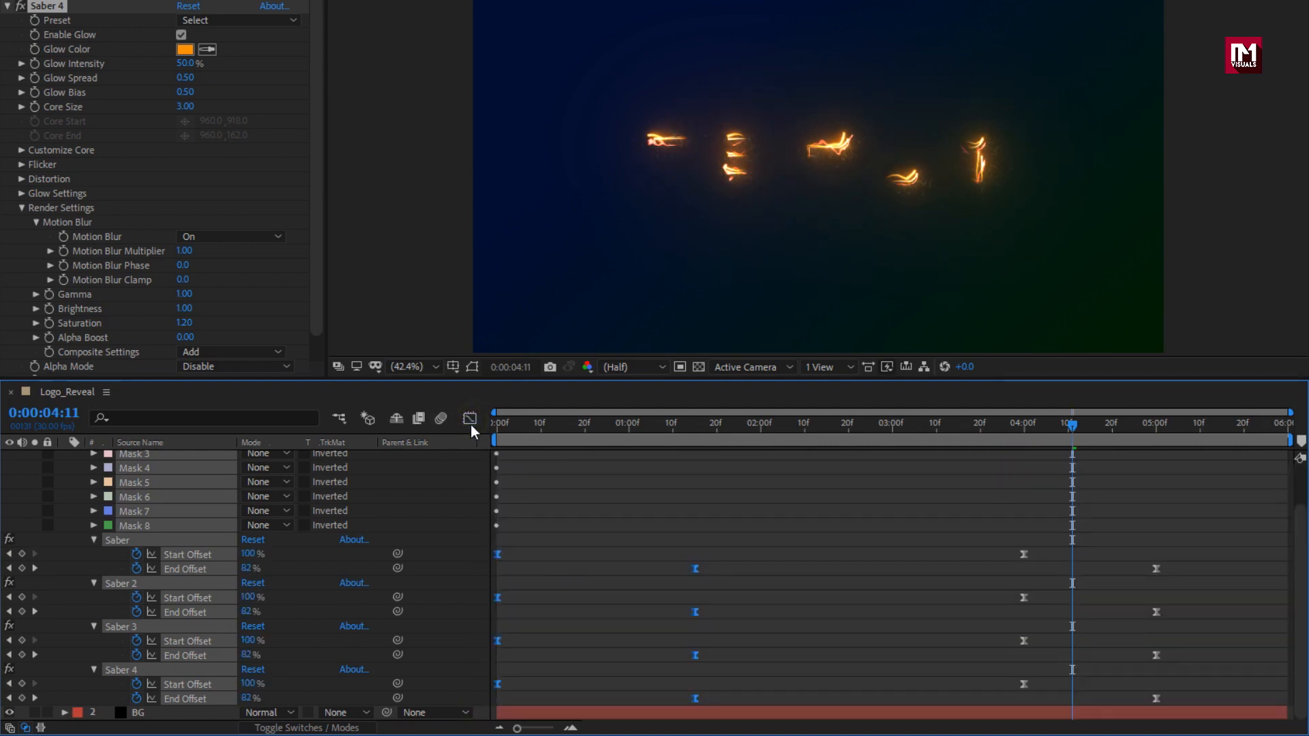
{"action": "scroll", "coordinate": [199, 547], "scroll_direction": "up", "scroll_amount": 3}
{"action": "left_click", "coordinate": [64, 458]}
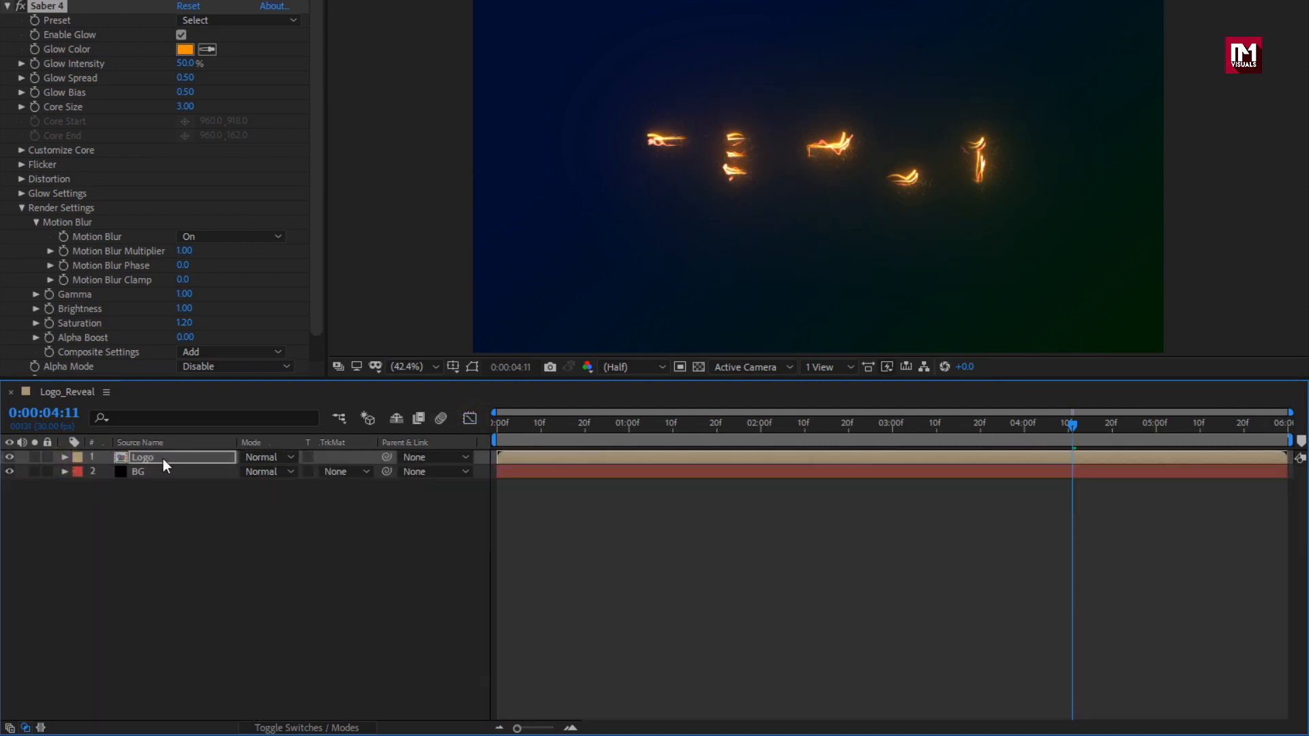
Make the Logo layer 3D, duplicate it, and rename the copy Shadow.
{"action": "left_click", "coordinate": [170, 460]}
{"action": "left_click", "coordinate": [308, 727]}
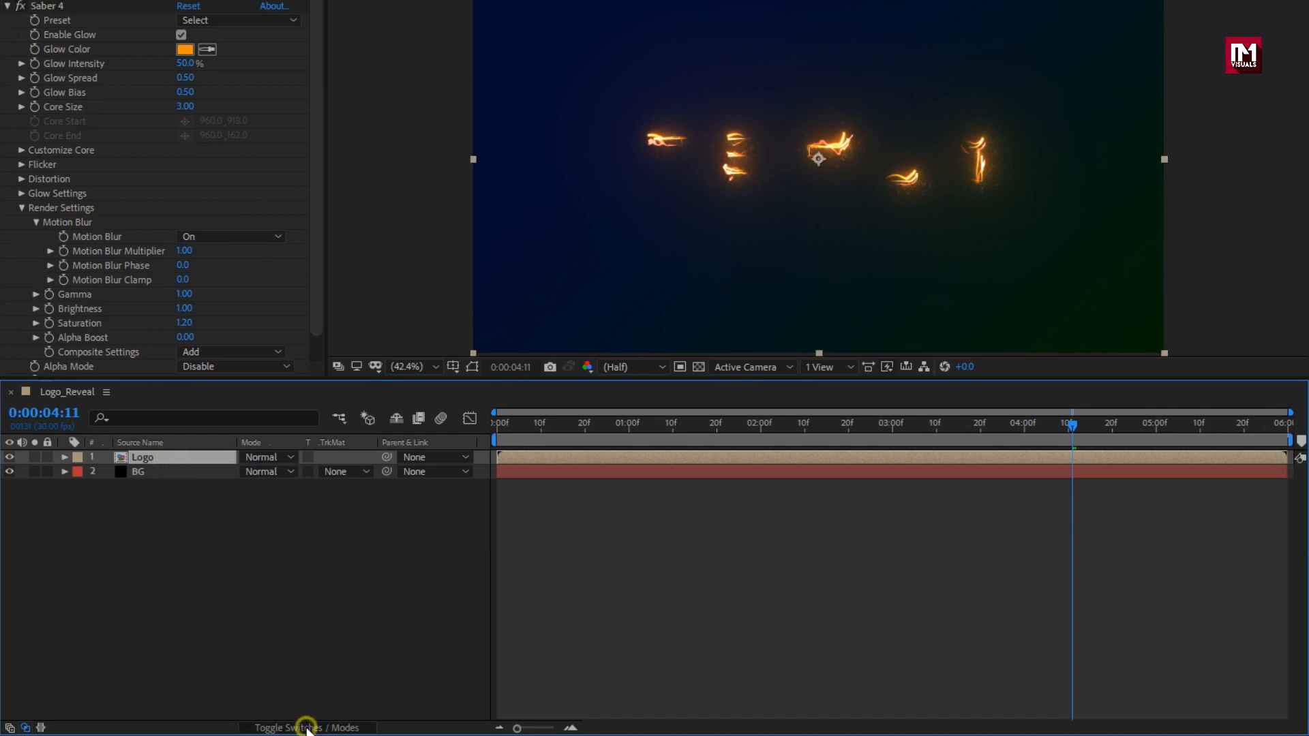
{"action": "left_click", "coordinate": [335, 456]}
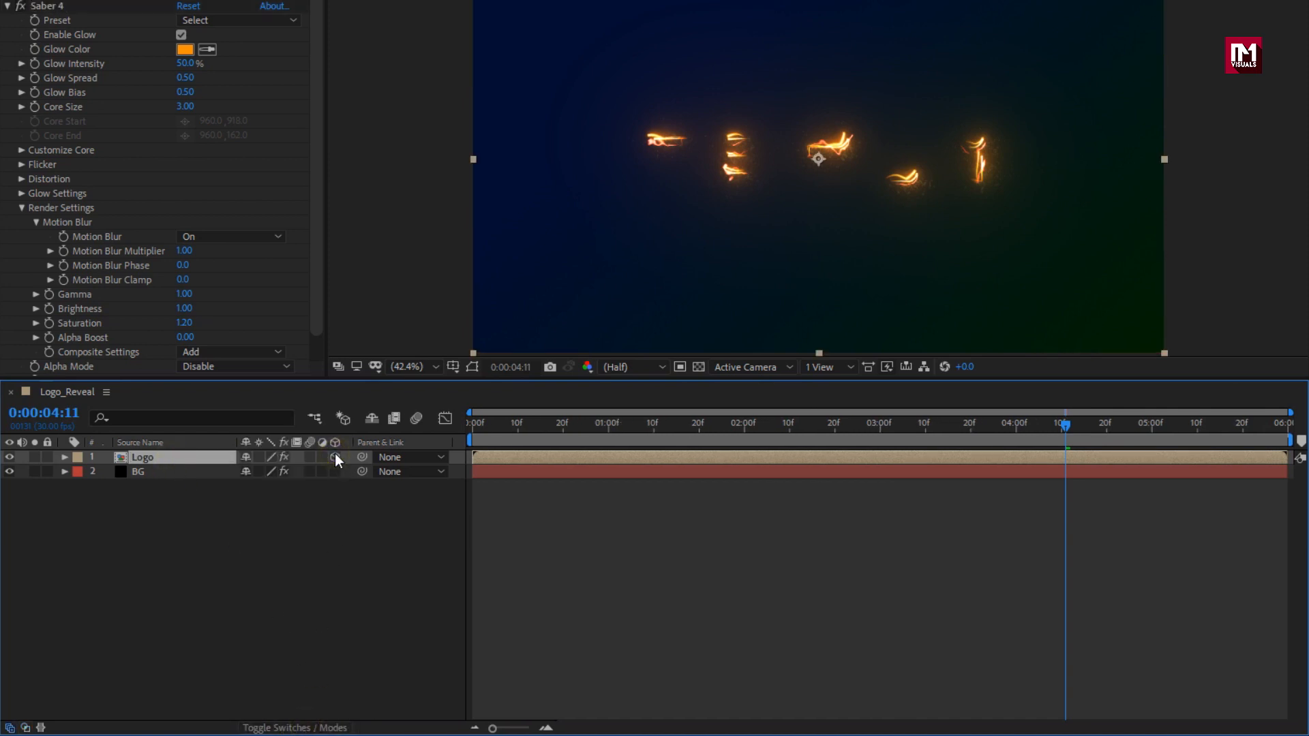
{"action": "key", "text": "ctrl+d"}
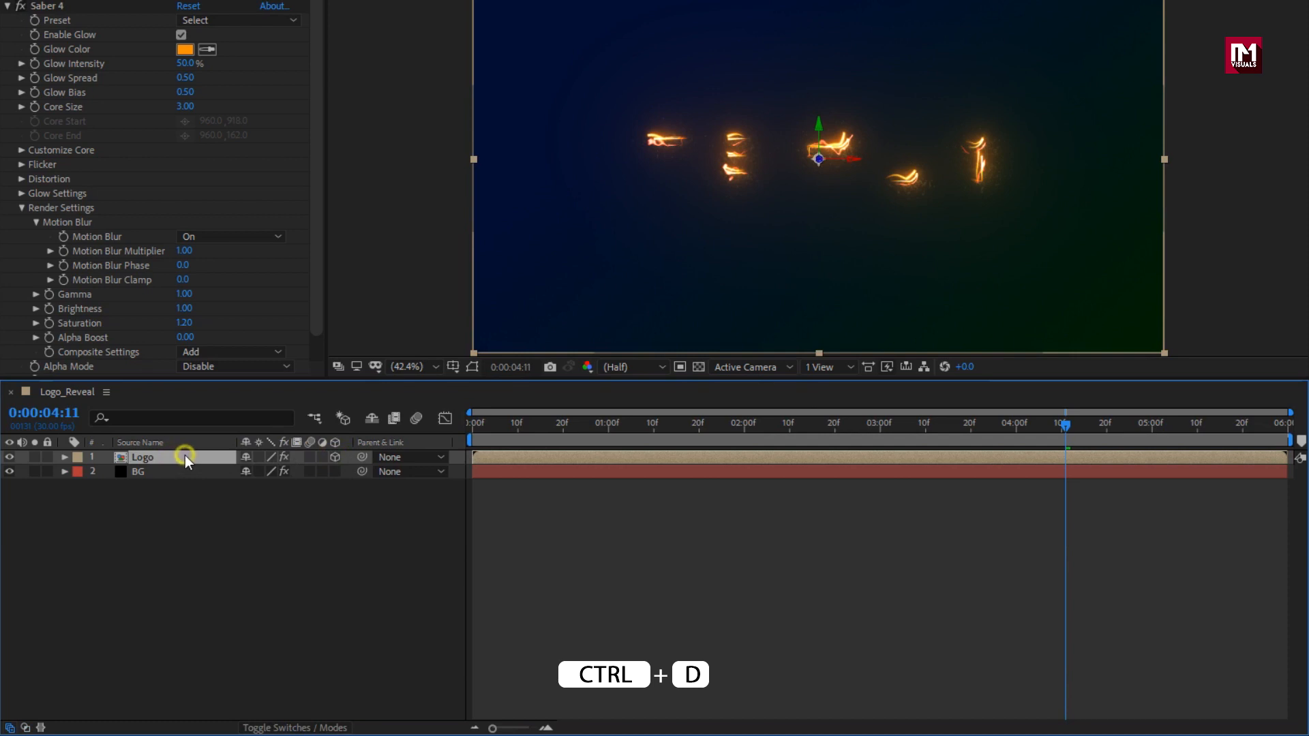
{"action": "key", "text": "ctrl+d"}
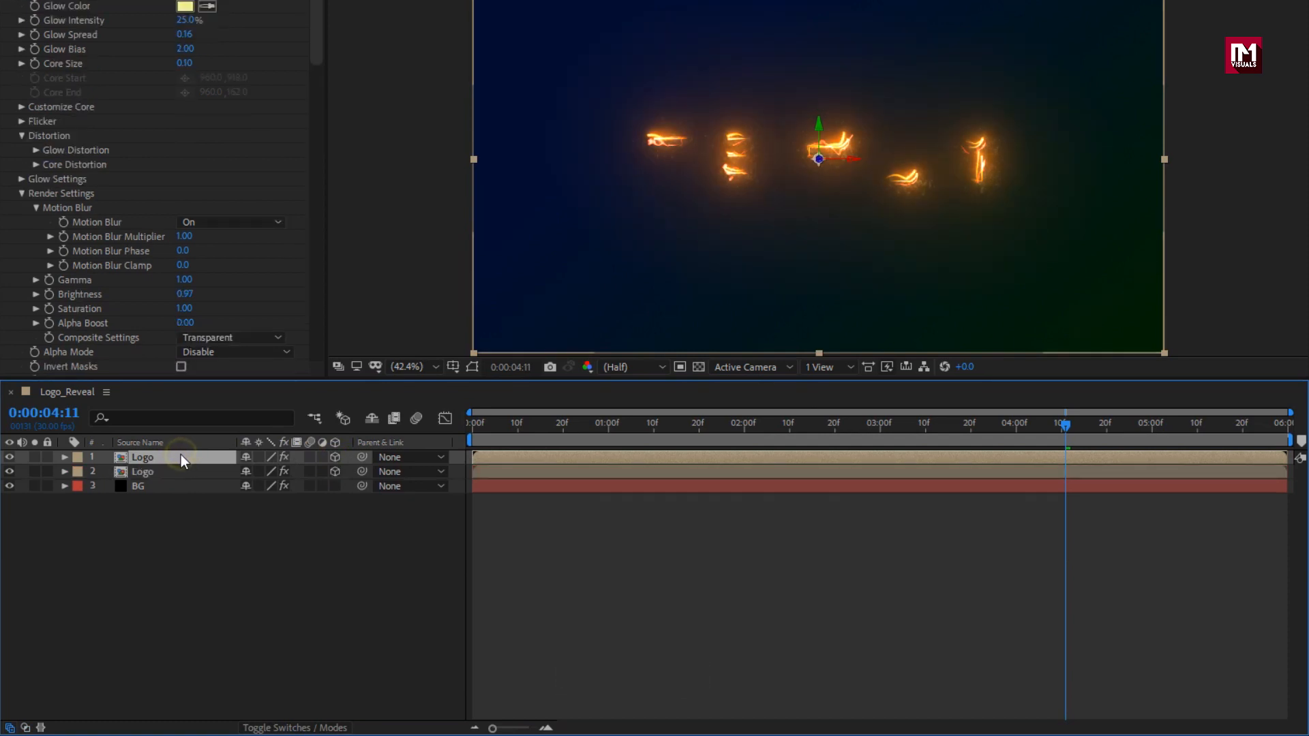
{"action": "key", "text": "Return"}
{"action": "type", "text": "Shadow"}
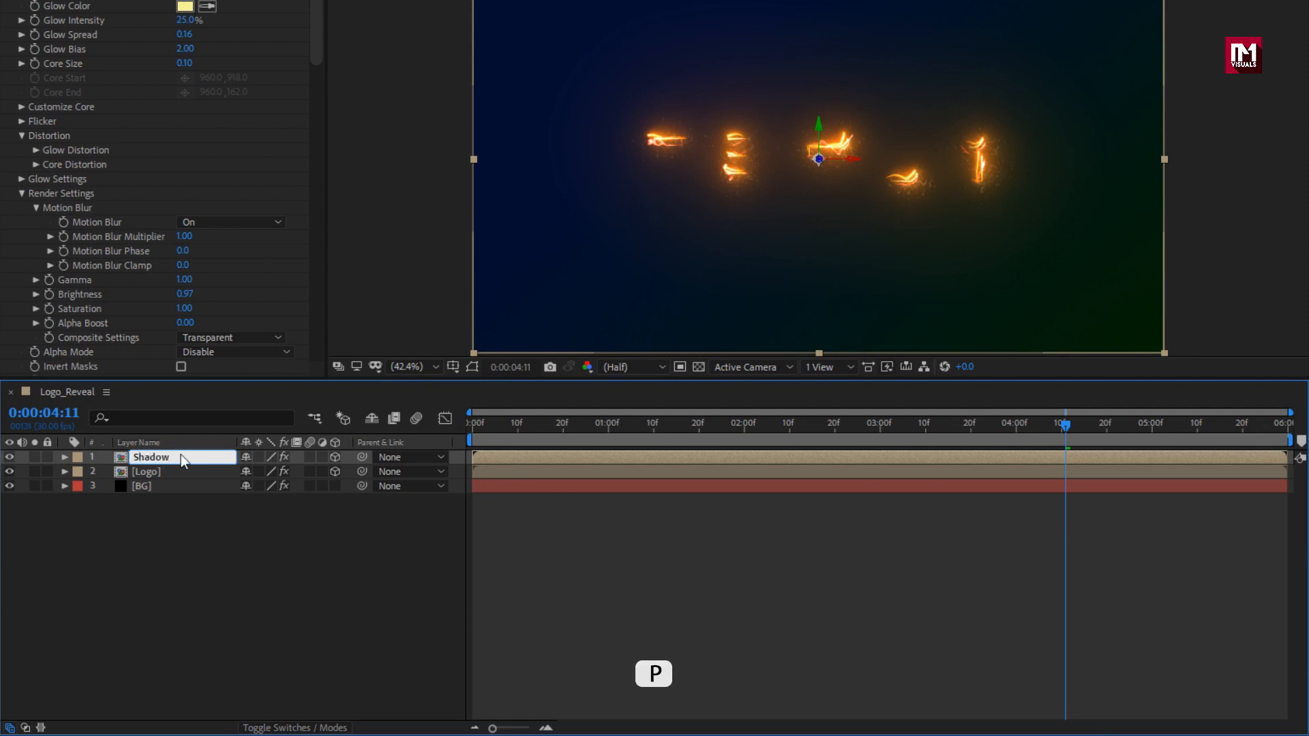
{"action": "key", "text": "Return"}
Move the Shadow layer down to Y position 788.
{"action": "key", "text": "p"}
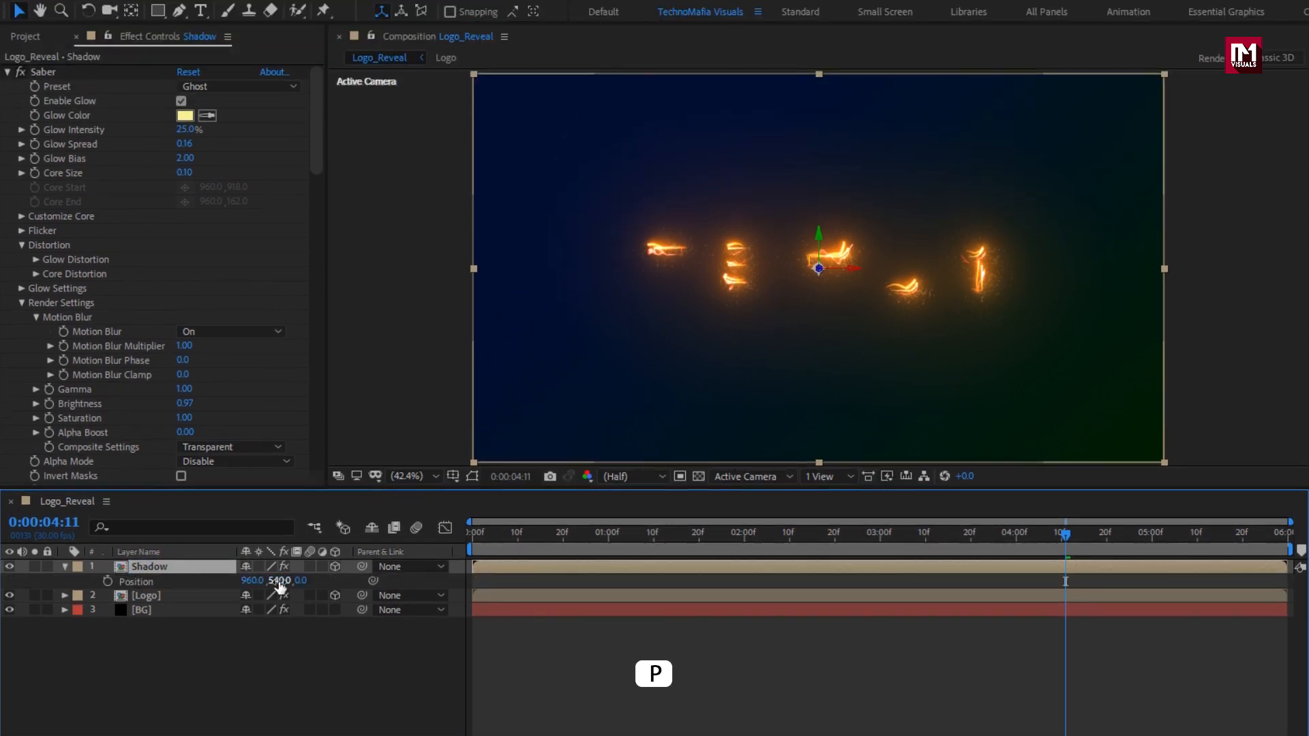
{"action": "left_click_drag", "start_coordinate": [281, 581], "coordinate": [494, 578]}
{"action": "key", "text": "r"}
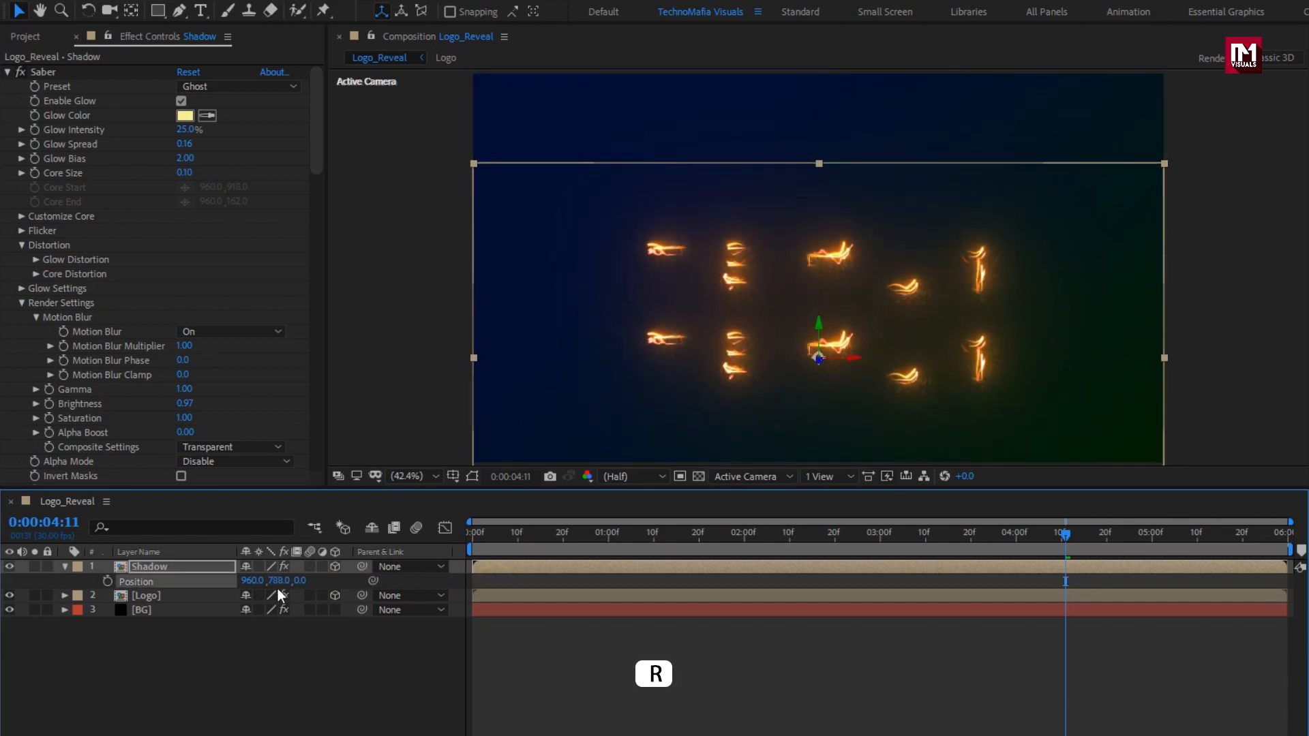
{"action": "left_click", "coordinate": [176, 570]}
Tilt the Shadow layer to an X Rotation of -83° so it lies like a floor.
{"action": "key", "text": "r"}
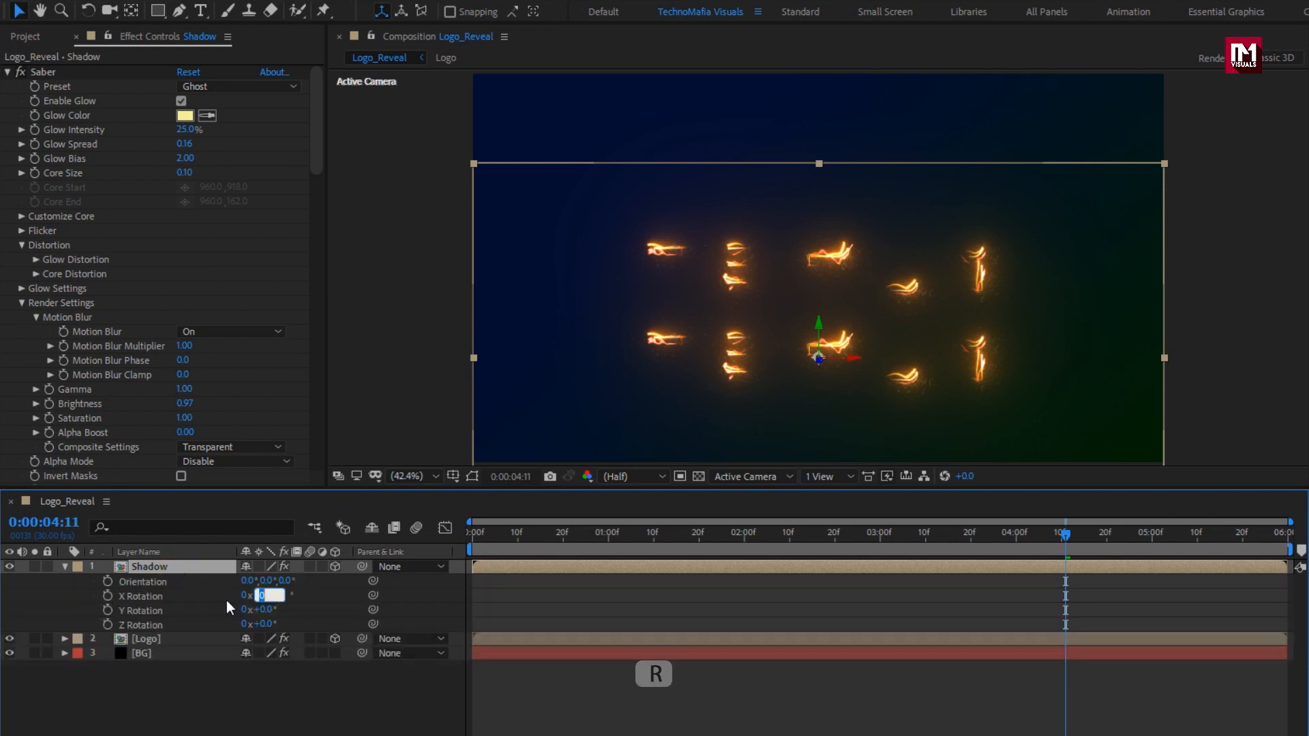
{"action": "type", "text": "-80"}
{"action": "key", "text": "Return"}
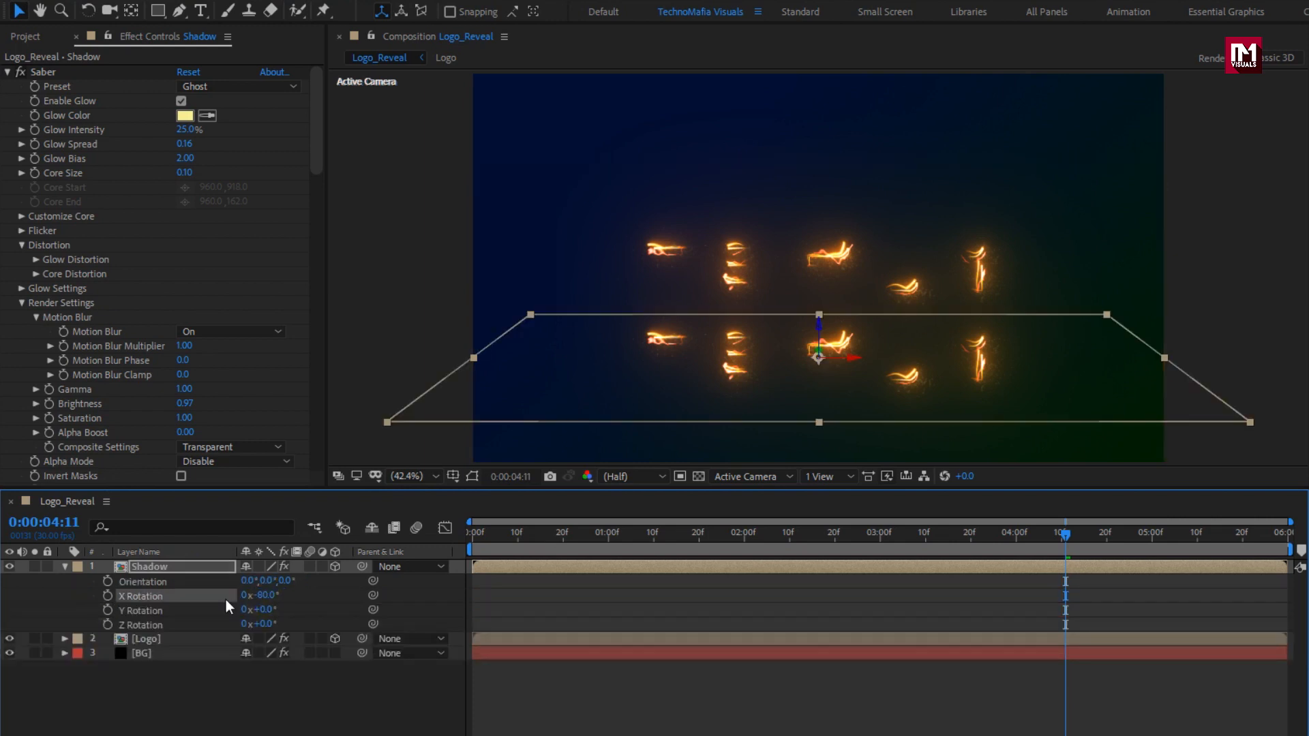
{"action": "left_click", "coordinate": [256, 600]}
{"action": "left_click_drag", "start_coordinate": [257, 599], "coordinate": [257, 600]}
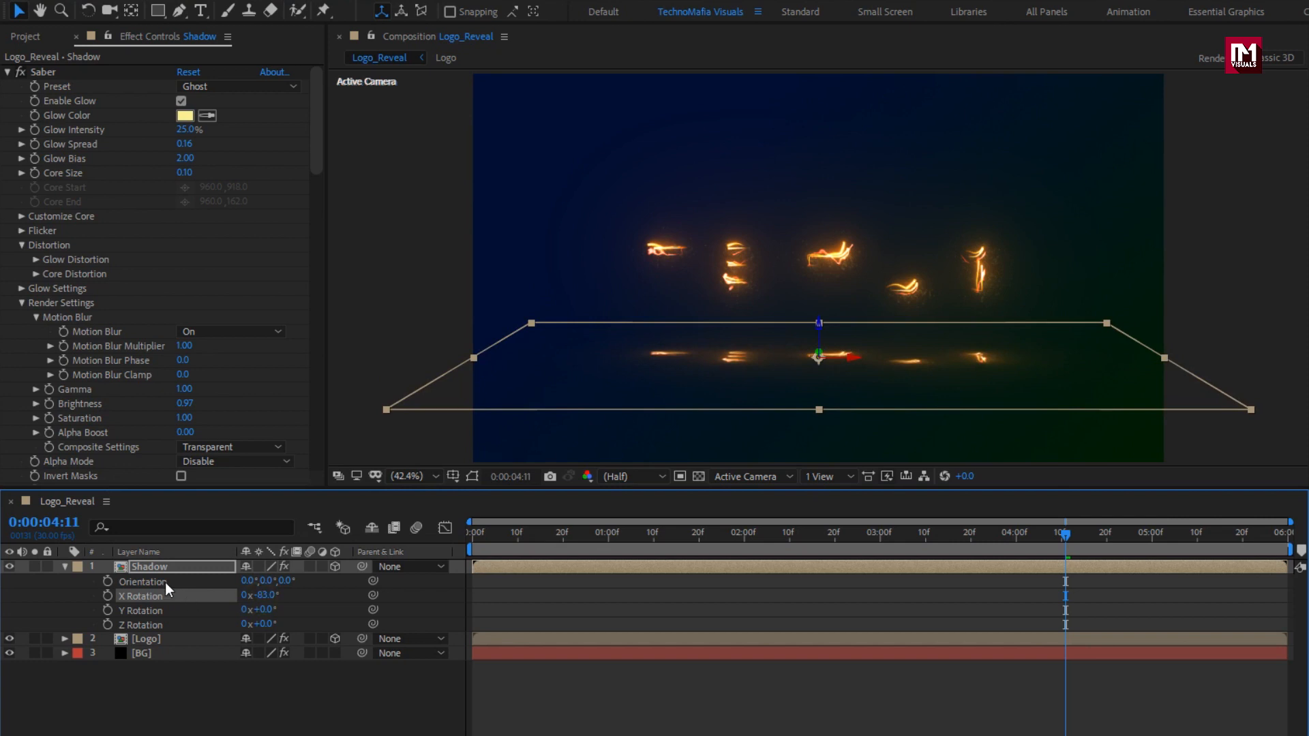
{"action": "left_click", "coordinate": [129, 564]}
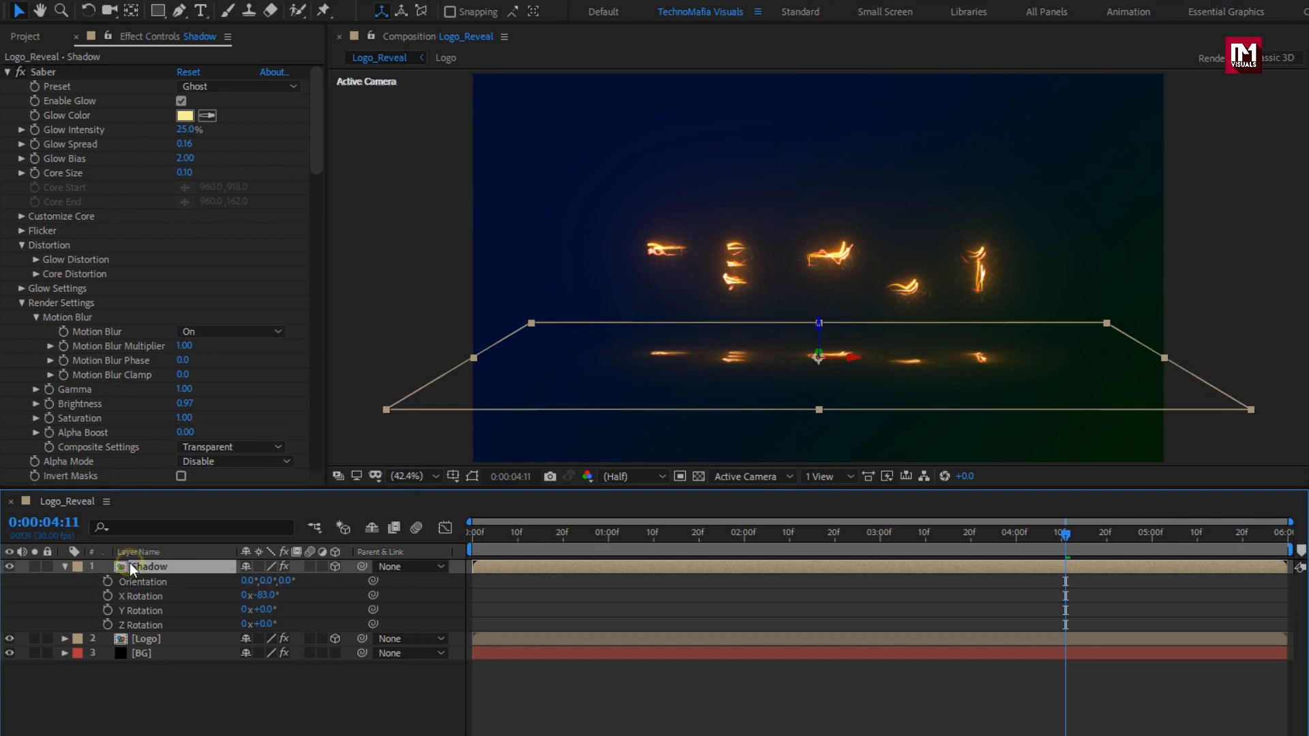
Apply Fast Box Blur to the Shadow layer with a Blur Radius of 60.
{"action": "left_click", "coordinate": [65, 566]}
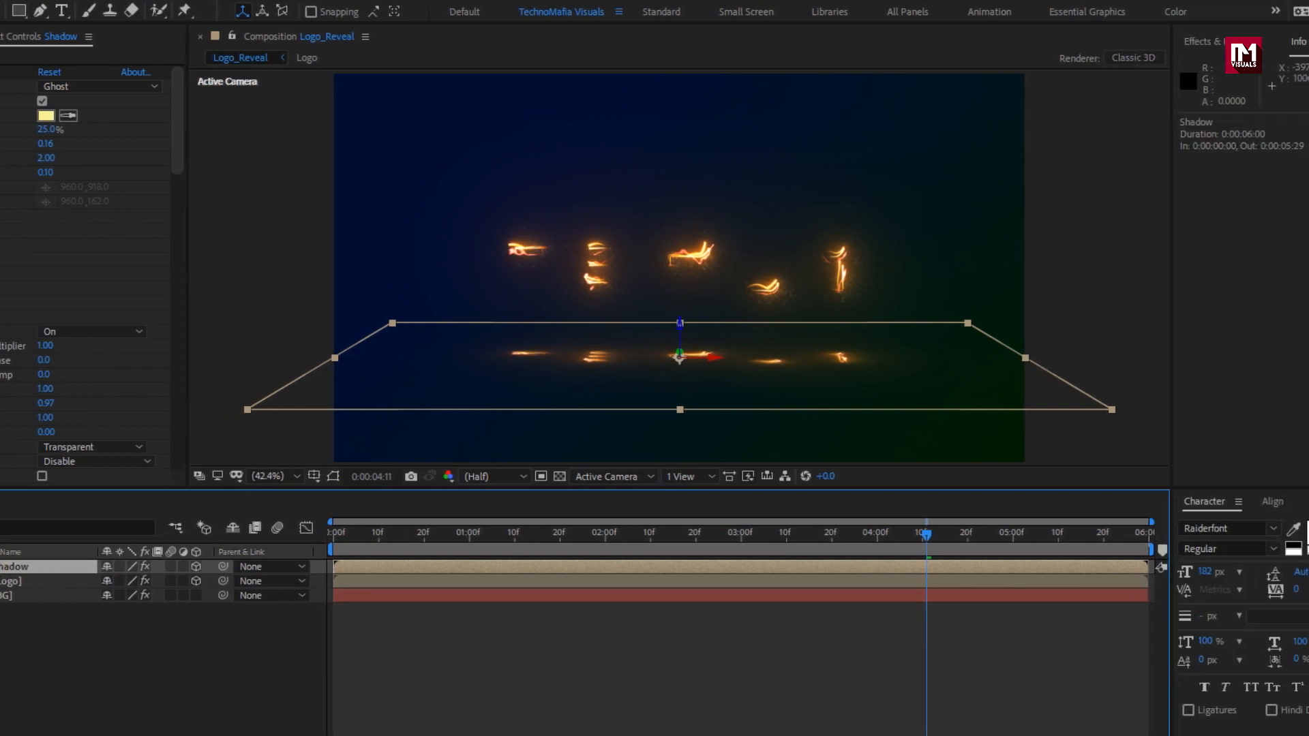
{"action": "left_click", "coordinate": [1131, 43]}
{"action": "left_click", "coordinate": [1136, 69]}
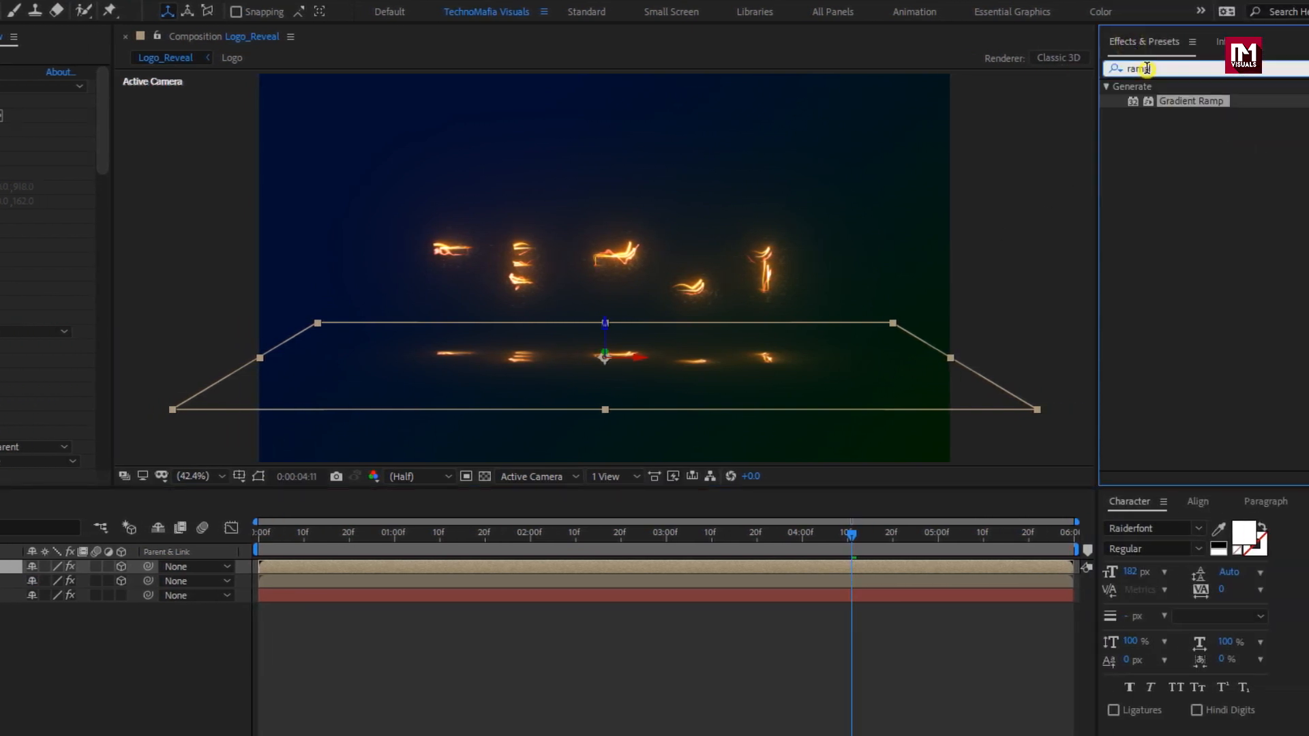
{"action": "key", "text": "BackSpace"}
{"action": "type", "text": "box b"}
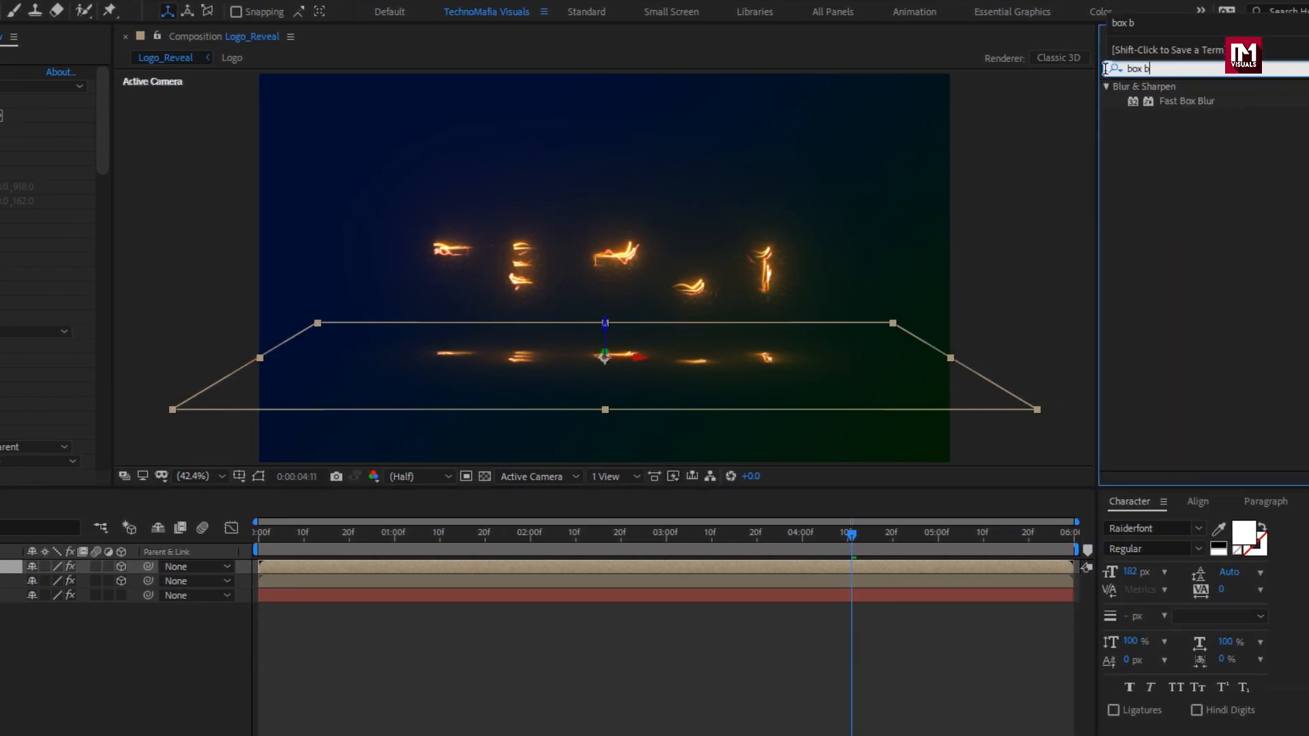
{"action": "left_click", "coordinate": [1182, 101]}
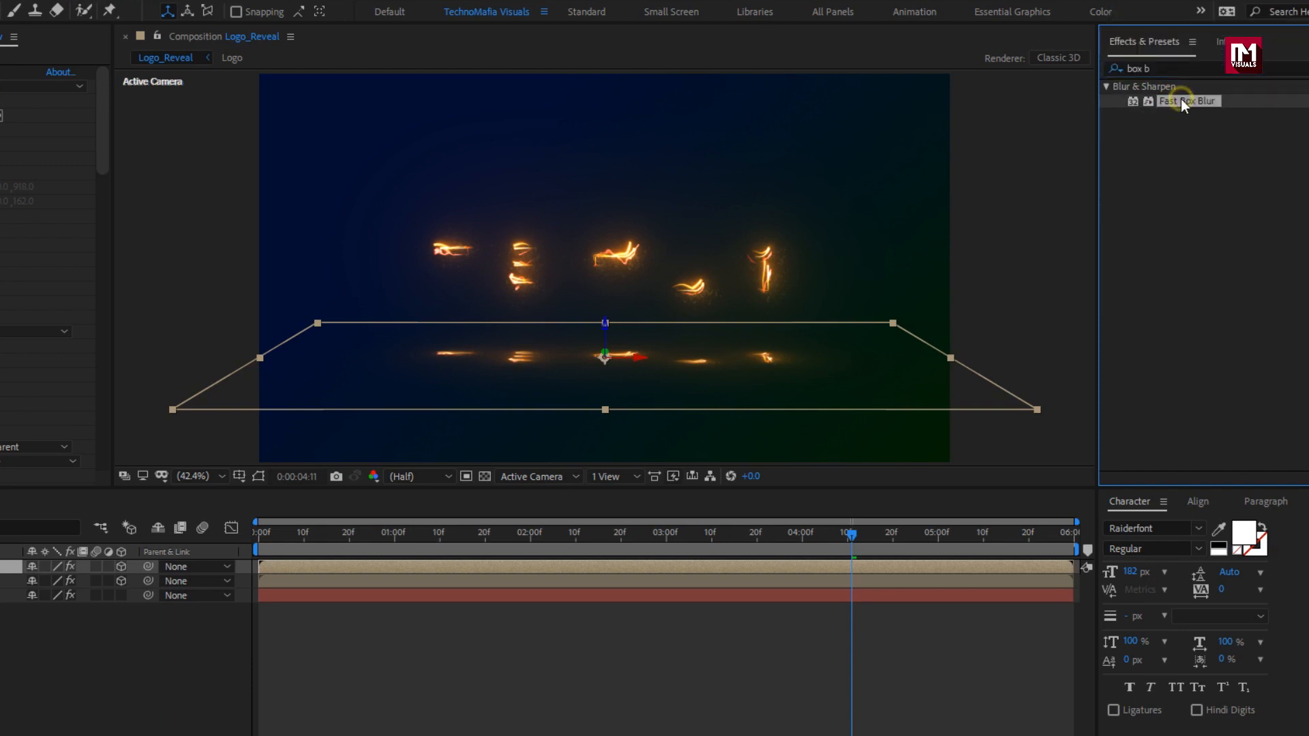
{"action": "double_click", "coordinate": [1184, 100]}
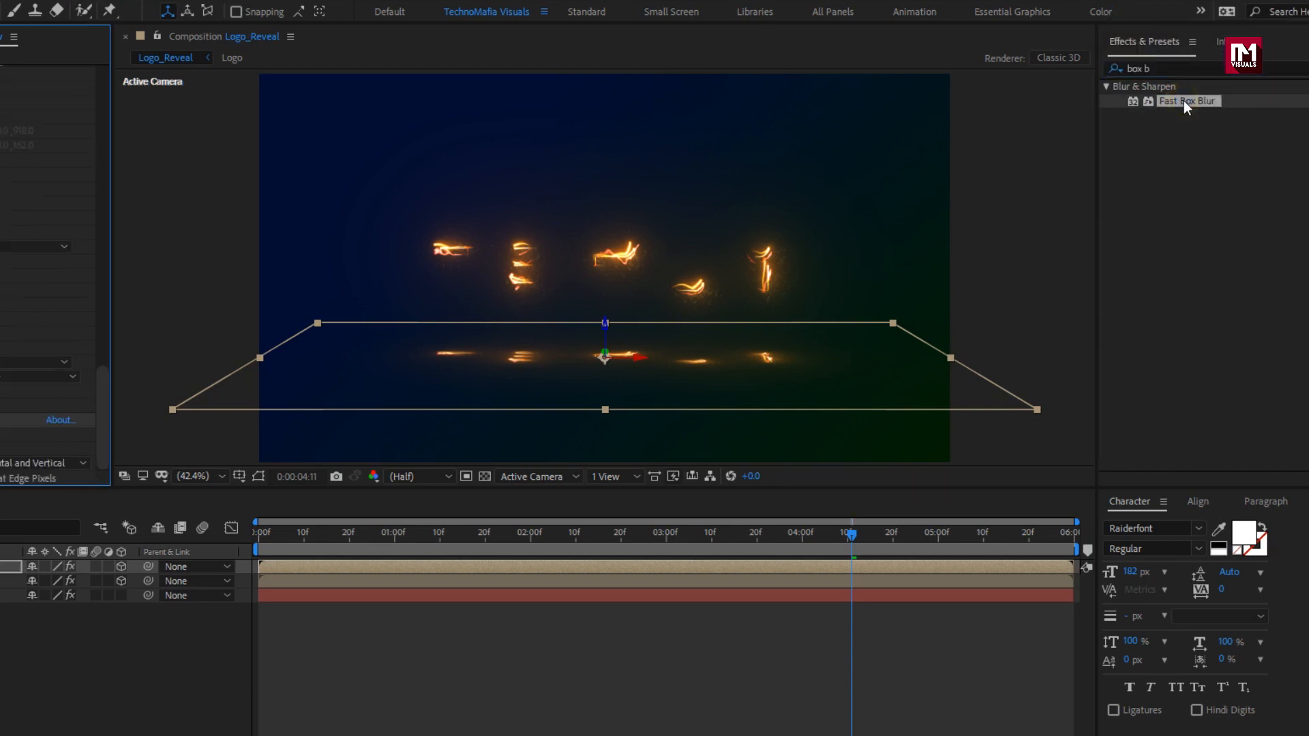
{"action": "left_click", "coordinate": [182, 435]}
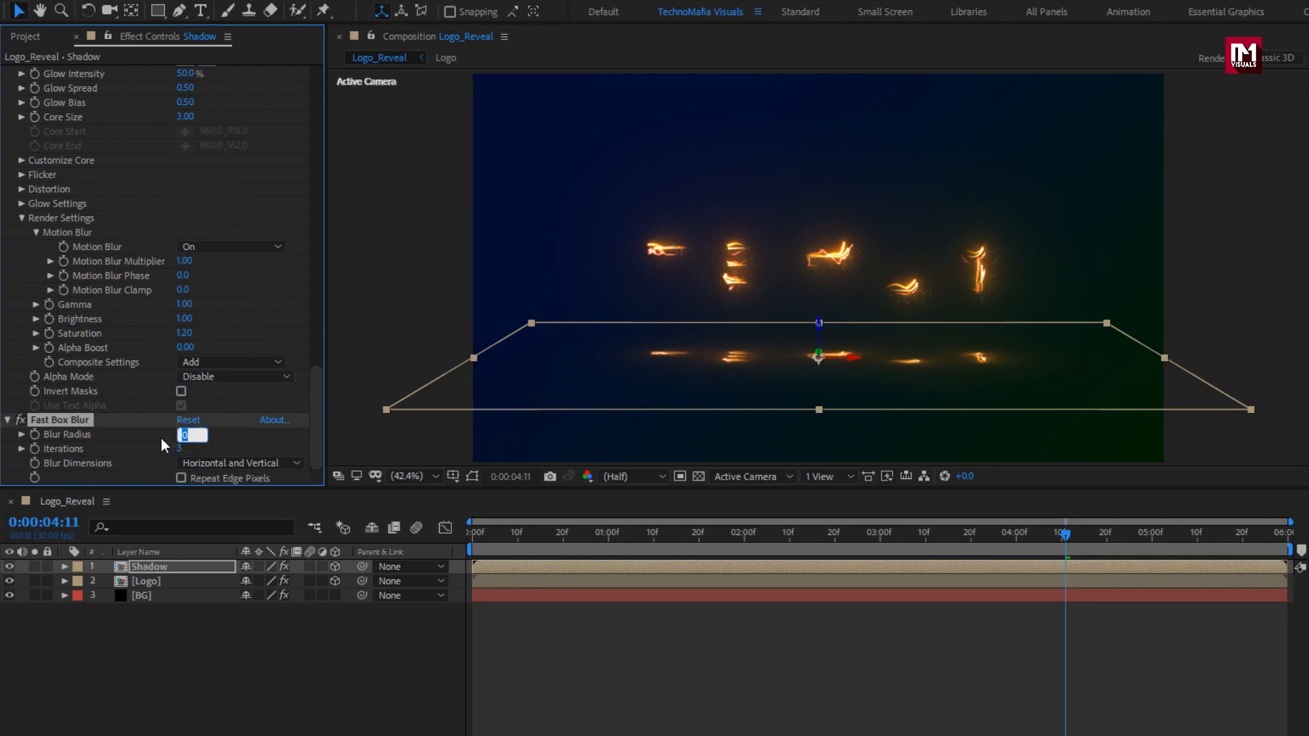
{"action": "type", "text": "60"}
{"action": "key", "text": "Return"}
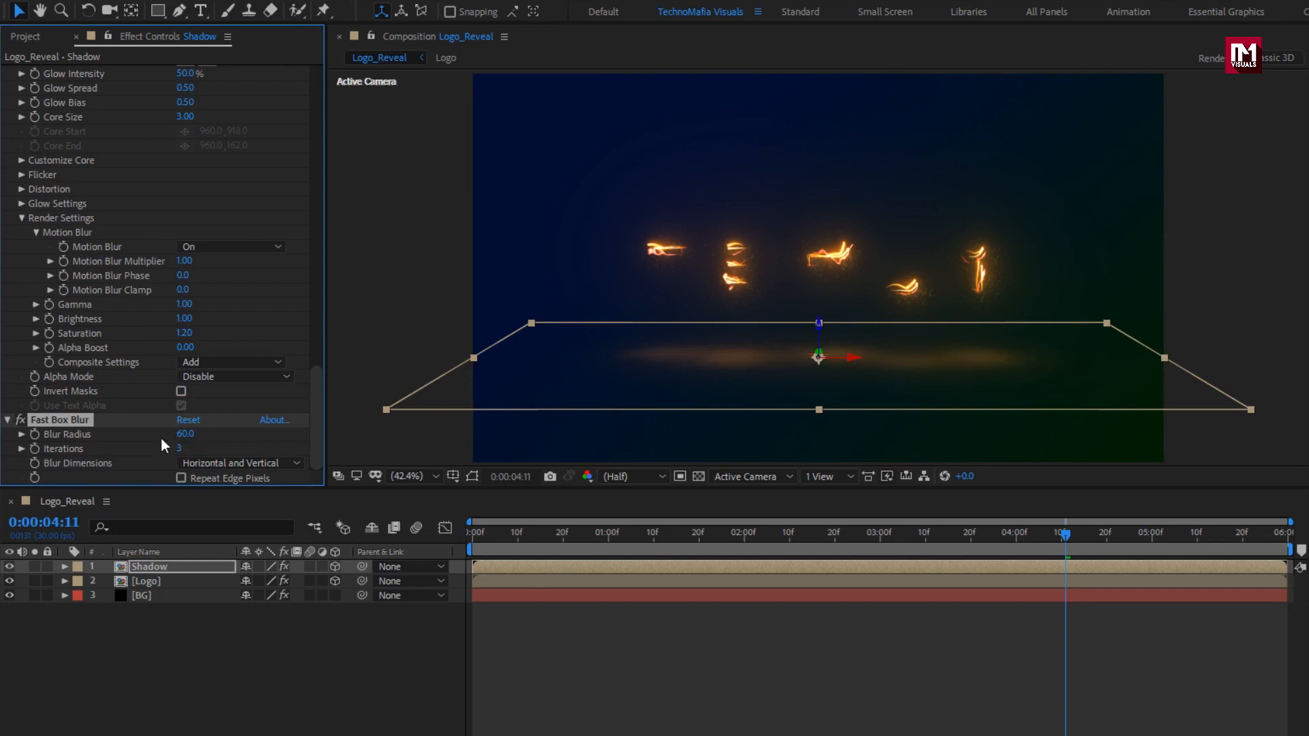
Set the Shadow layer's opacity to 70% and deselect all layers.
{"action": "key", "text": "t"}
{"action": "left_click", "coordinate": [157, 571]}
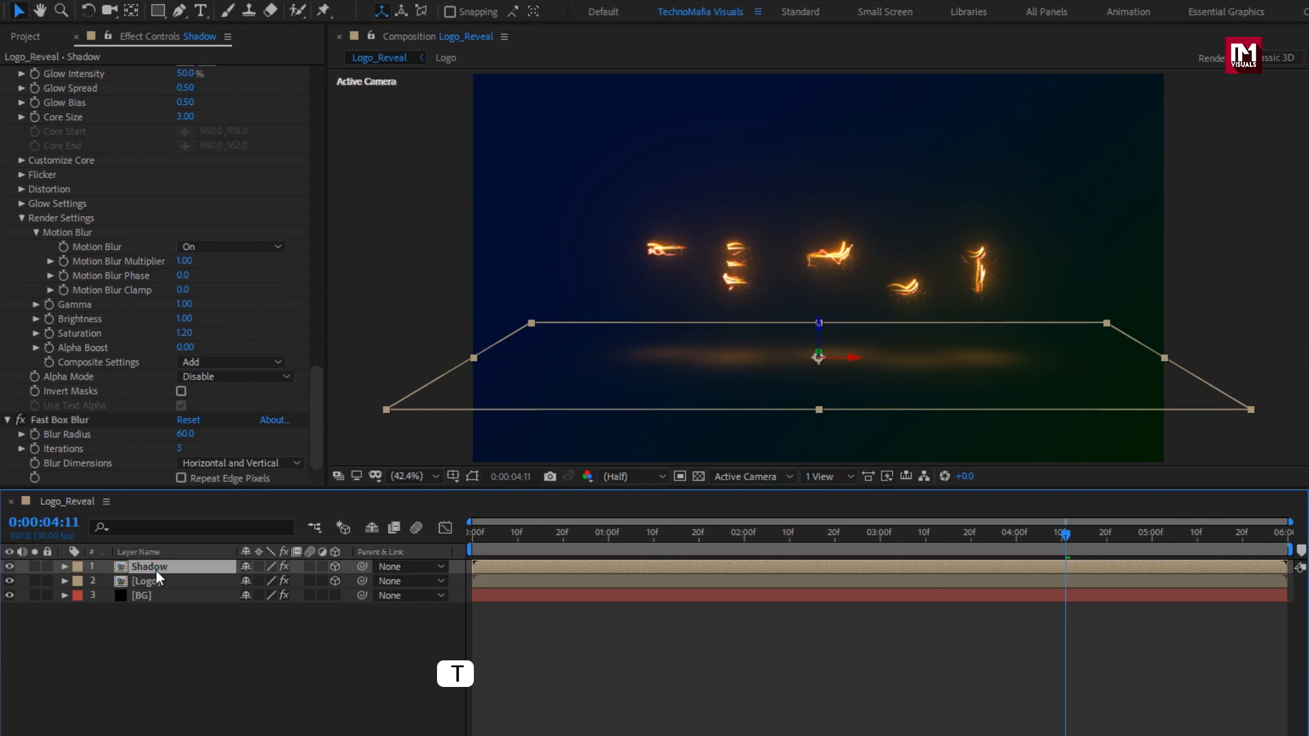
{"action": "key", "text": "t"}
{"action": "left_click", "coordinate": [245, 581]}
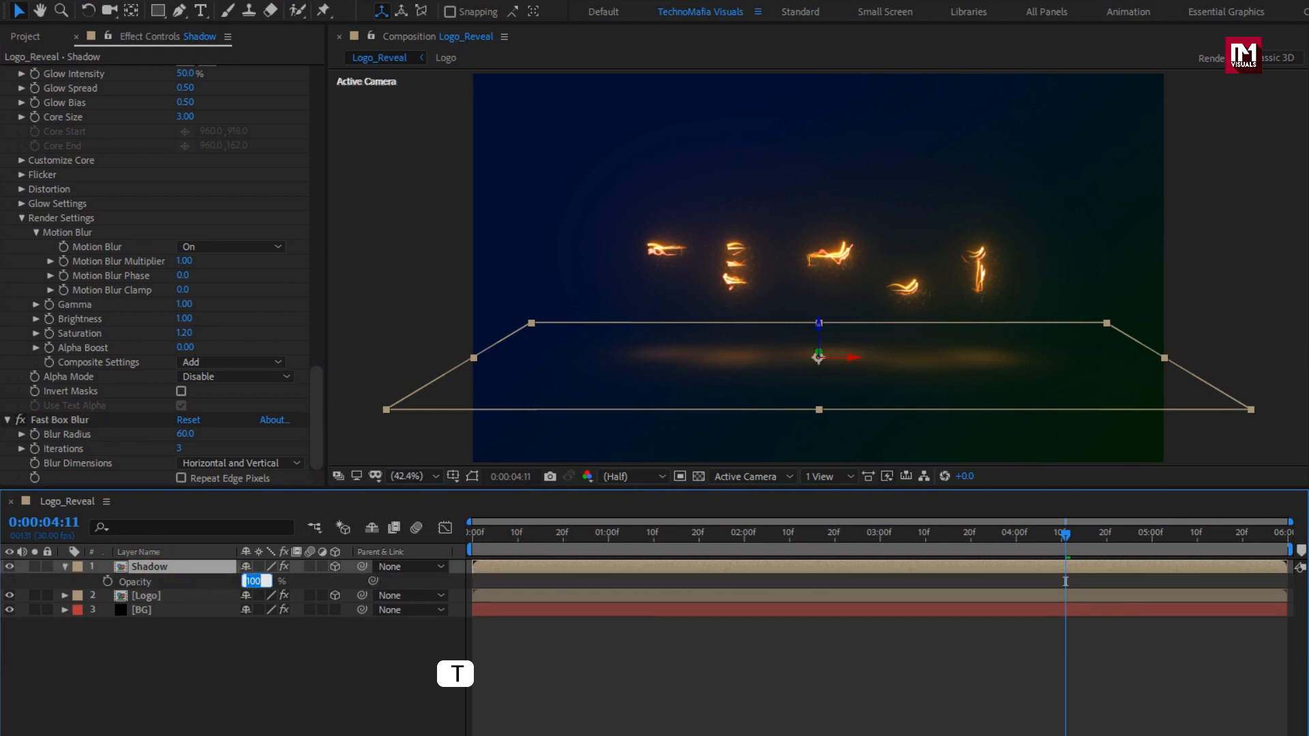
{"action": "type", "text": "70"}
{"action": "key", "text": "Return"}
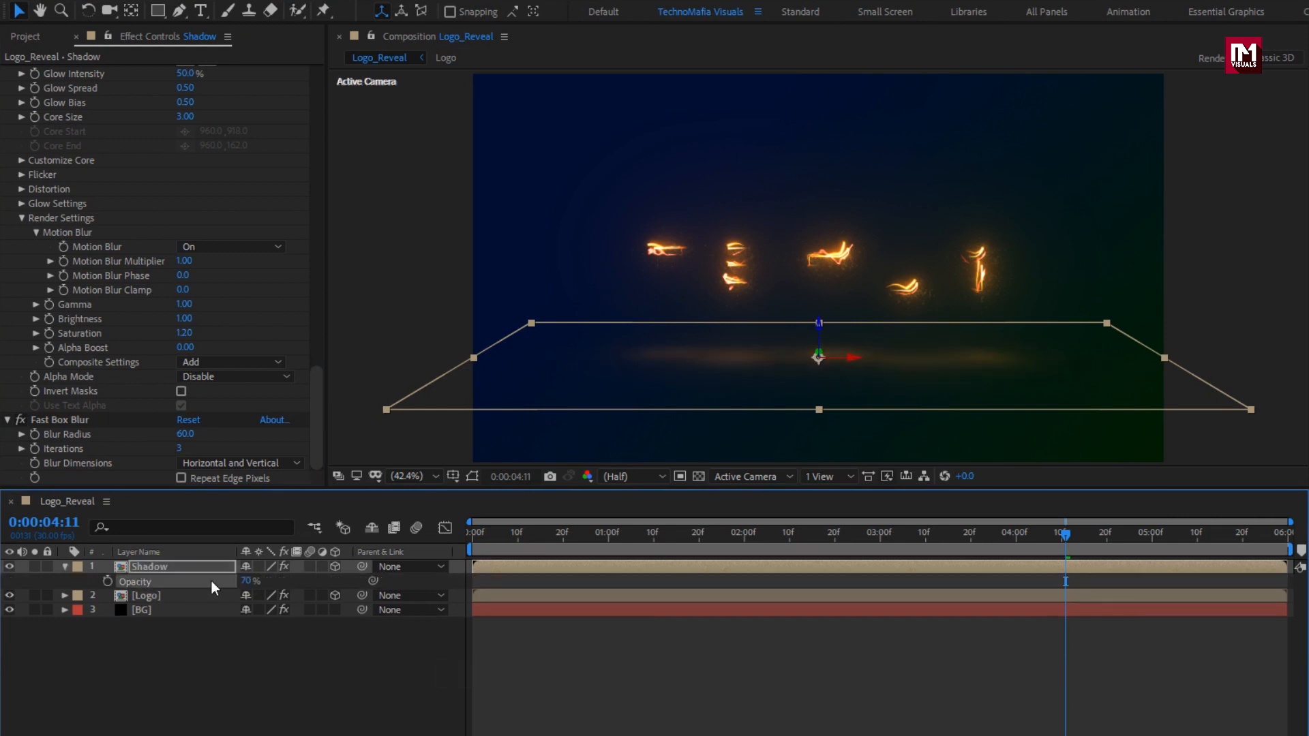
{"action": "left_click", "coordinate": [66, 567]}
{"action": "left_click", "coordinate": [161, 615]}
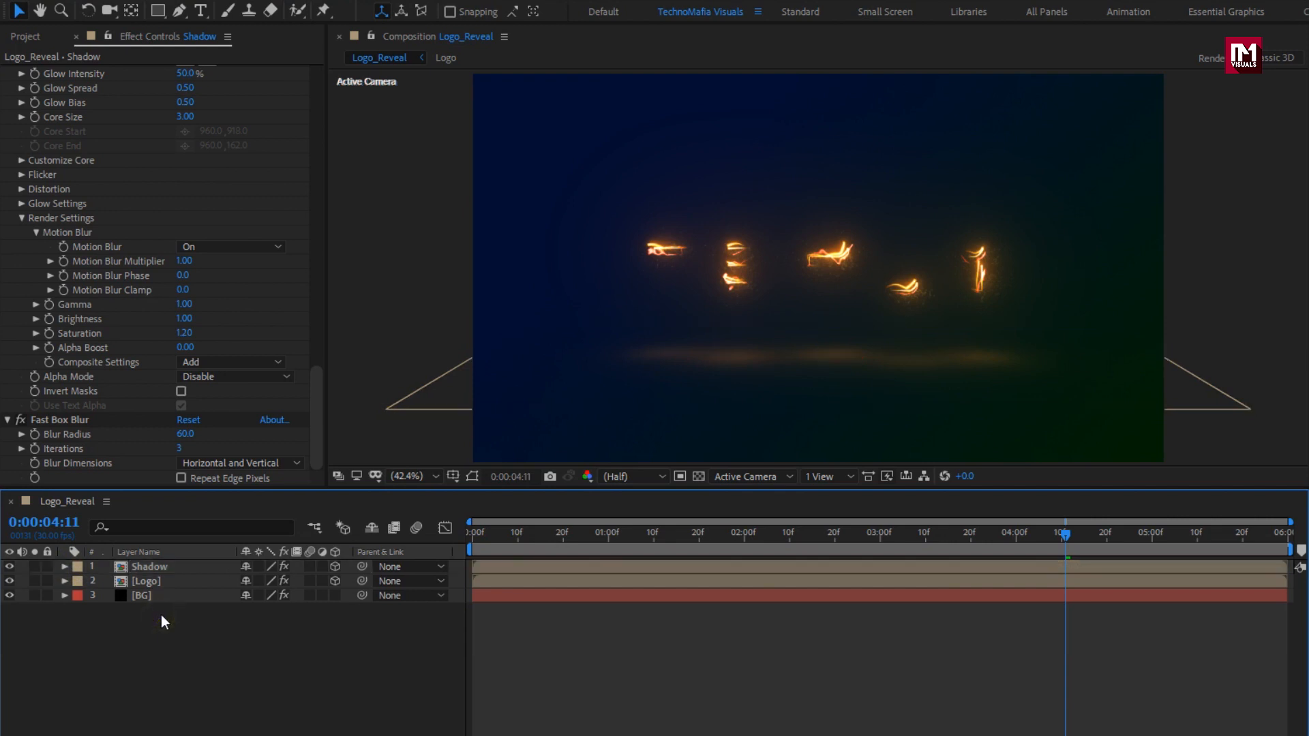
Drag the Logo comp from the Project panel to the top of the Logo_Reveal timeline and show its Opacity.
{"action": "left_click", "coordinate": [33, 38]}
{"action": "left_click", "coordinate": [40, 223]}
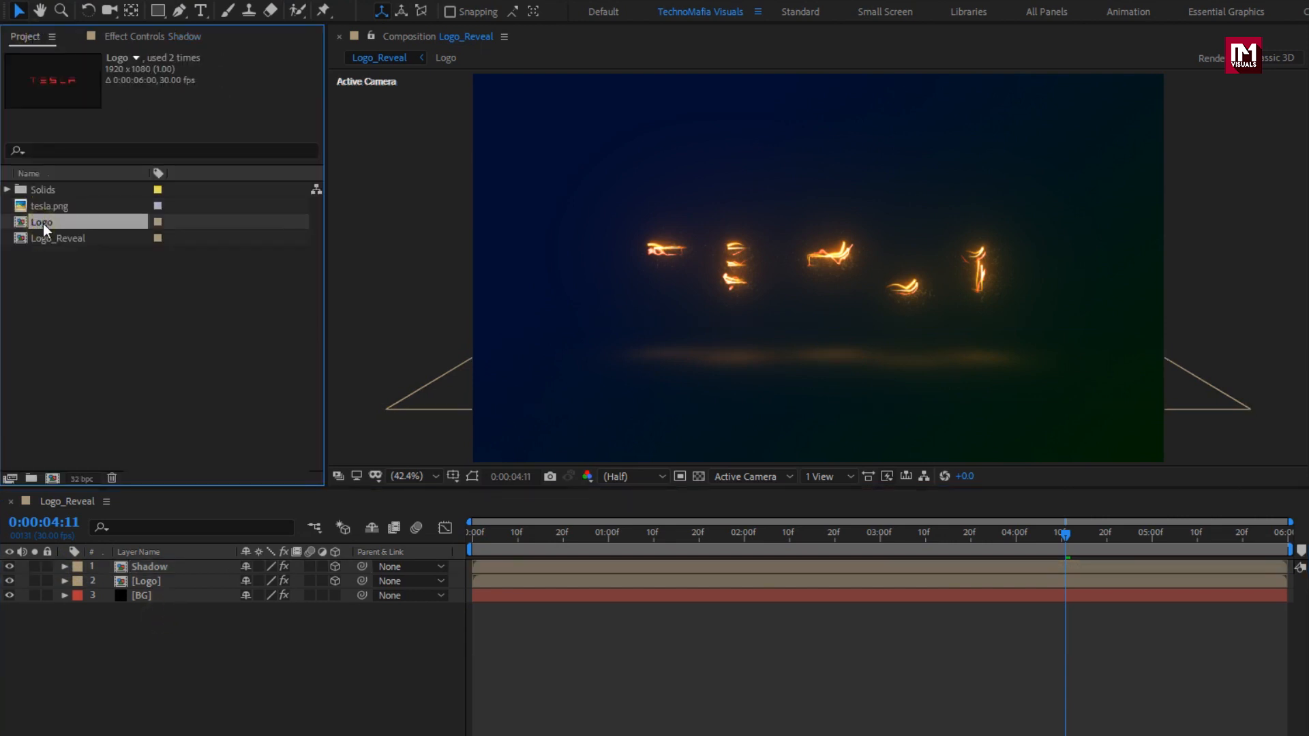
{"action": "left_click_drag", "start_coordinate": [162, 555], "coordinate": [165, 563]}
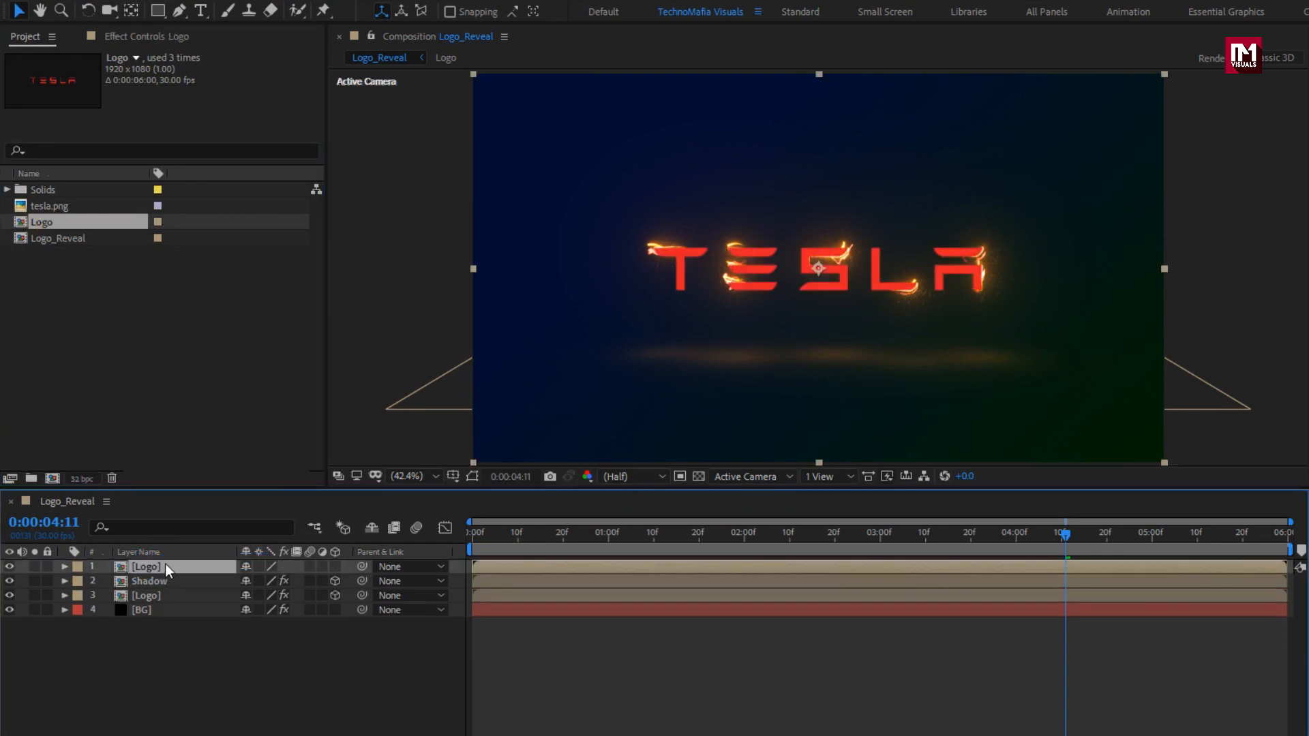
{"action": "key", "text": "t"}
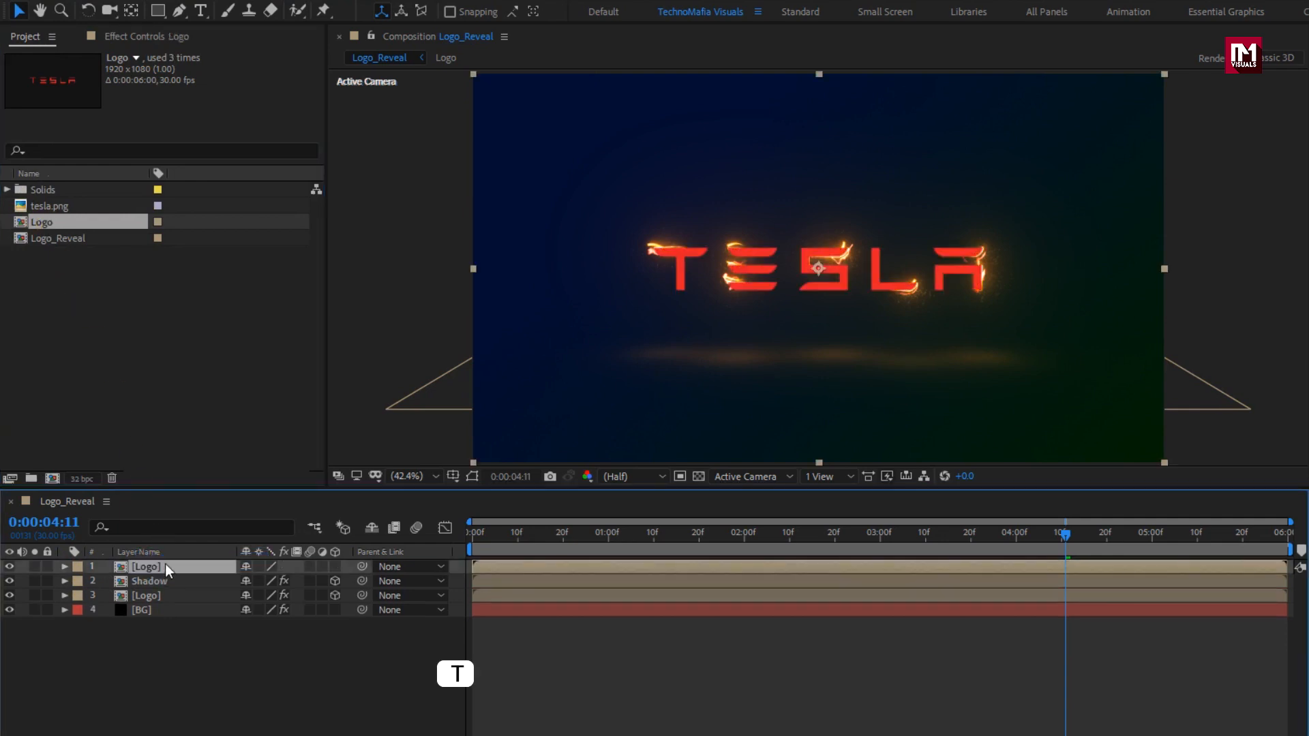
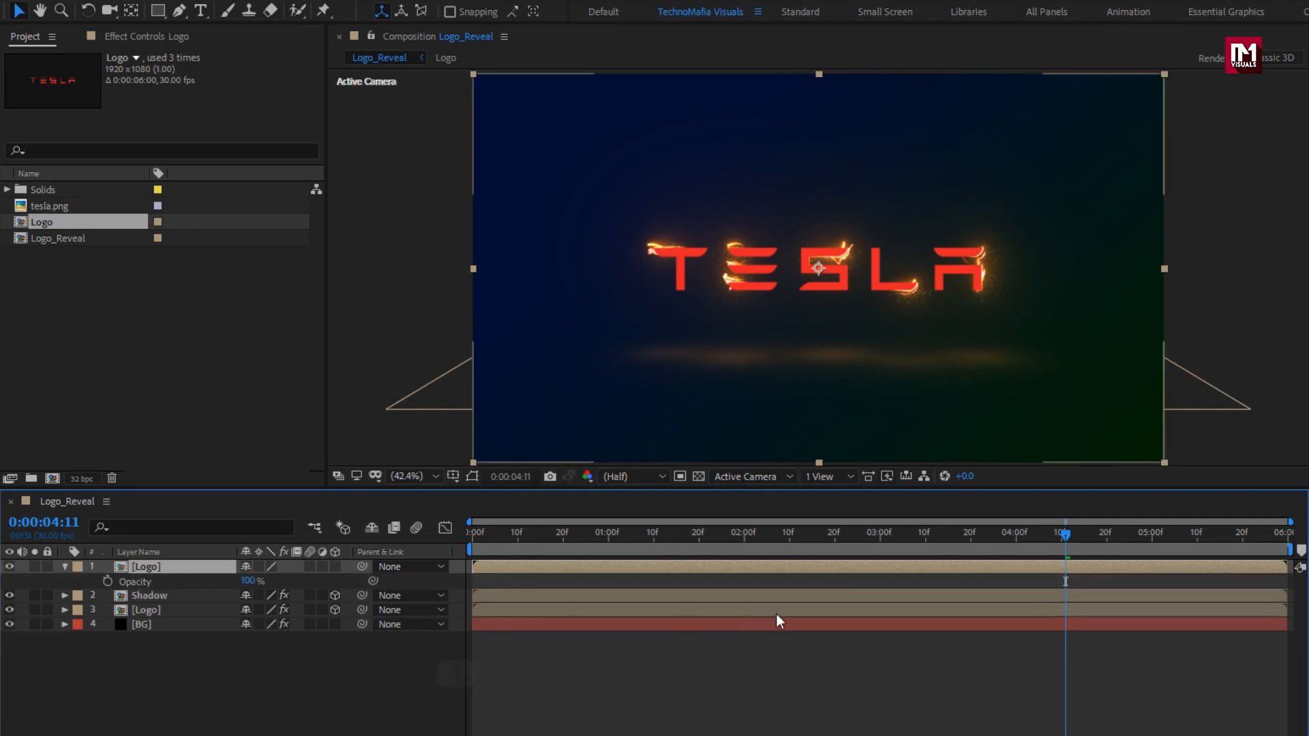
Keyframe the top Logo layer's Opacity from 0% at 0:00:03:15 to 100% at 0:00:04:15.
{"action": "left_click", "coordinate": [947, 534]}
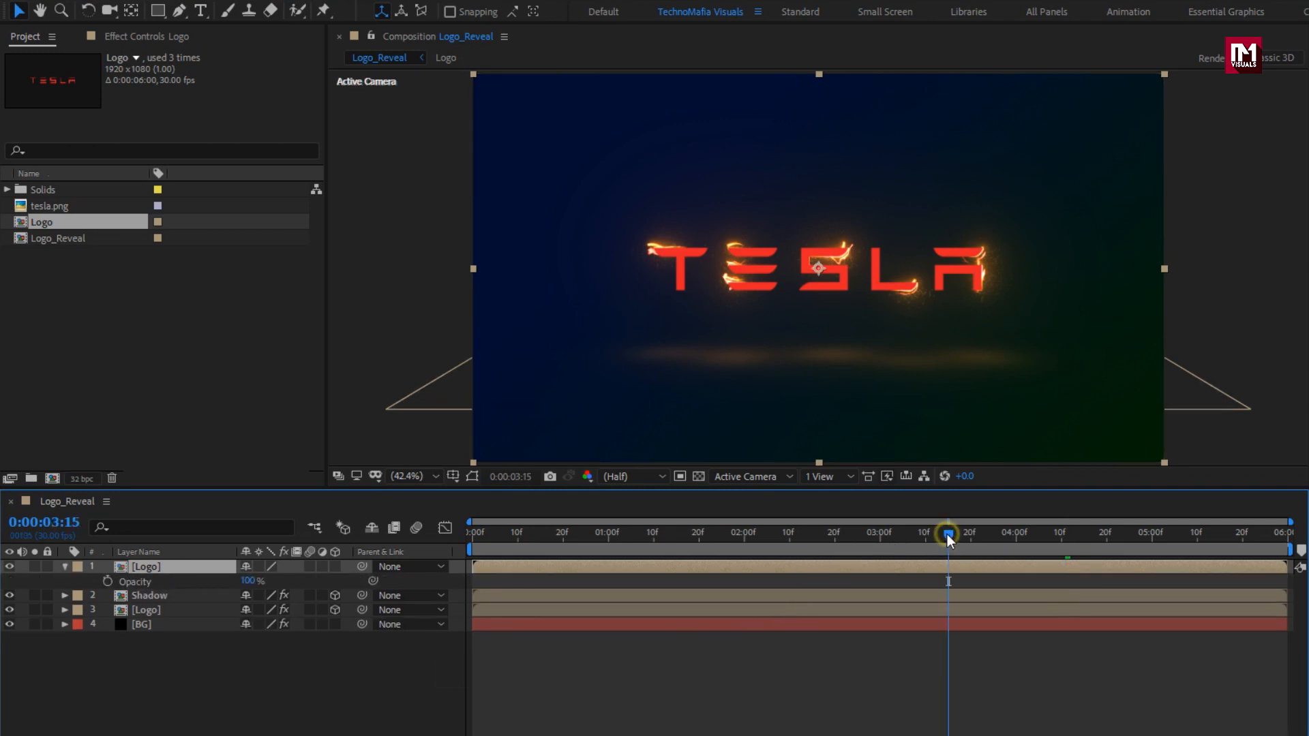
{"action": "left_click", "coordinate": [108, 582]}
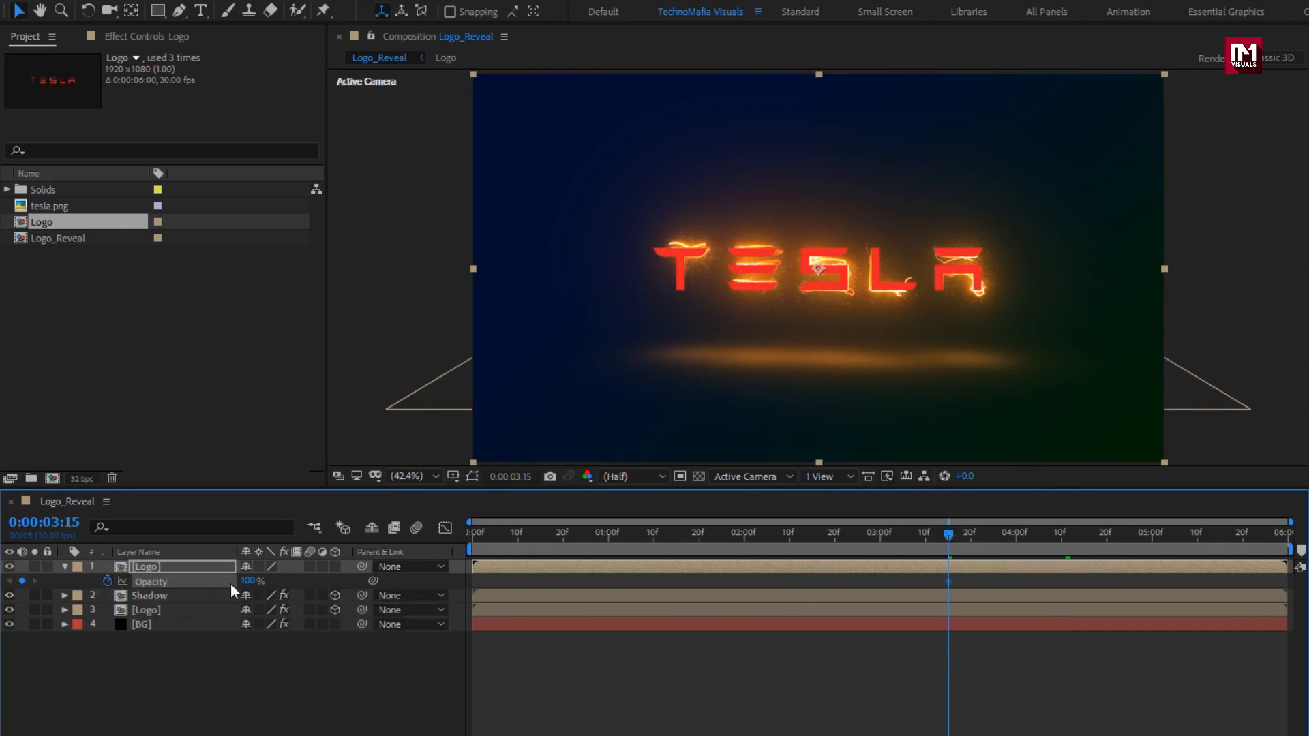
{"action": "left_click_drag", "start_coordinate": [245, 582], "coordinate": [104, 584]}
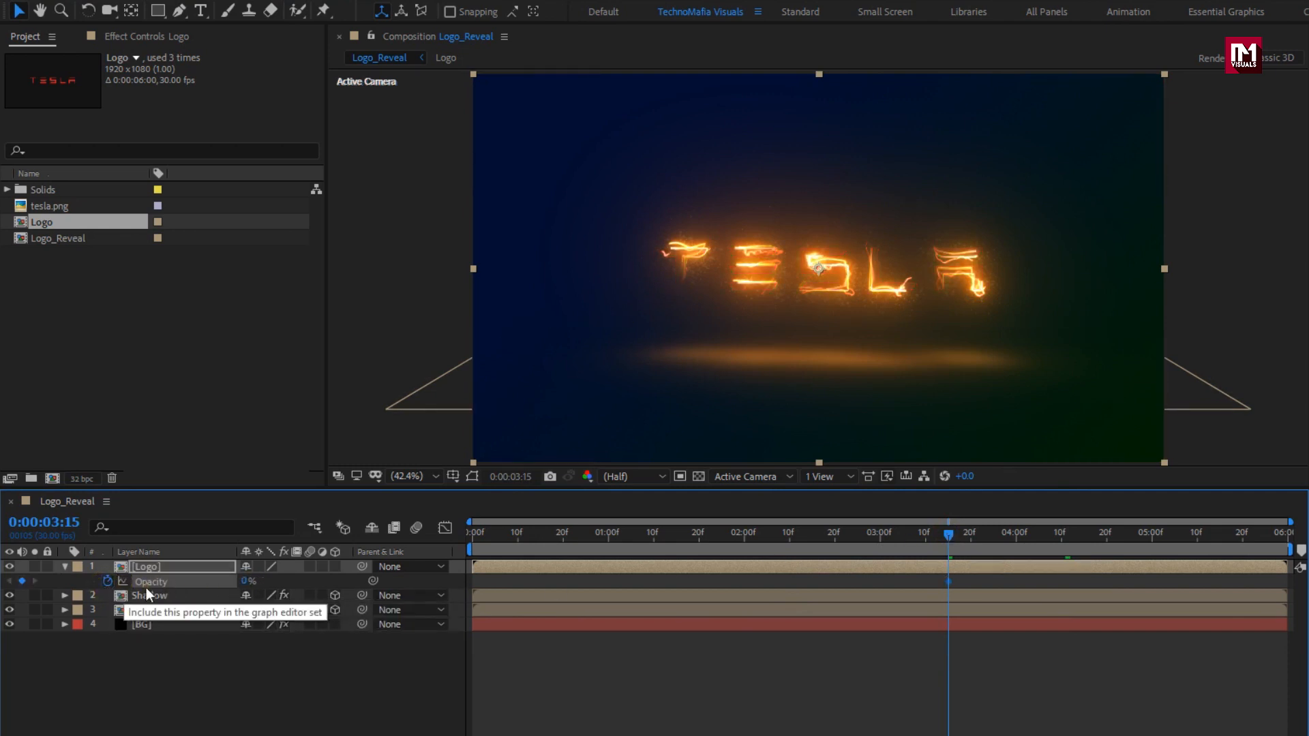
{"action": "left_click", "coordinate": [1088, 539]}
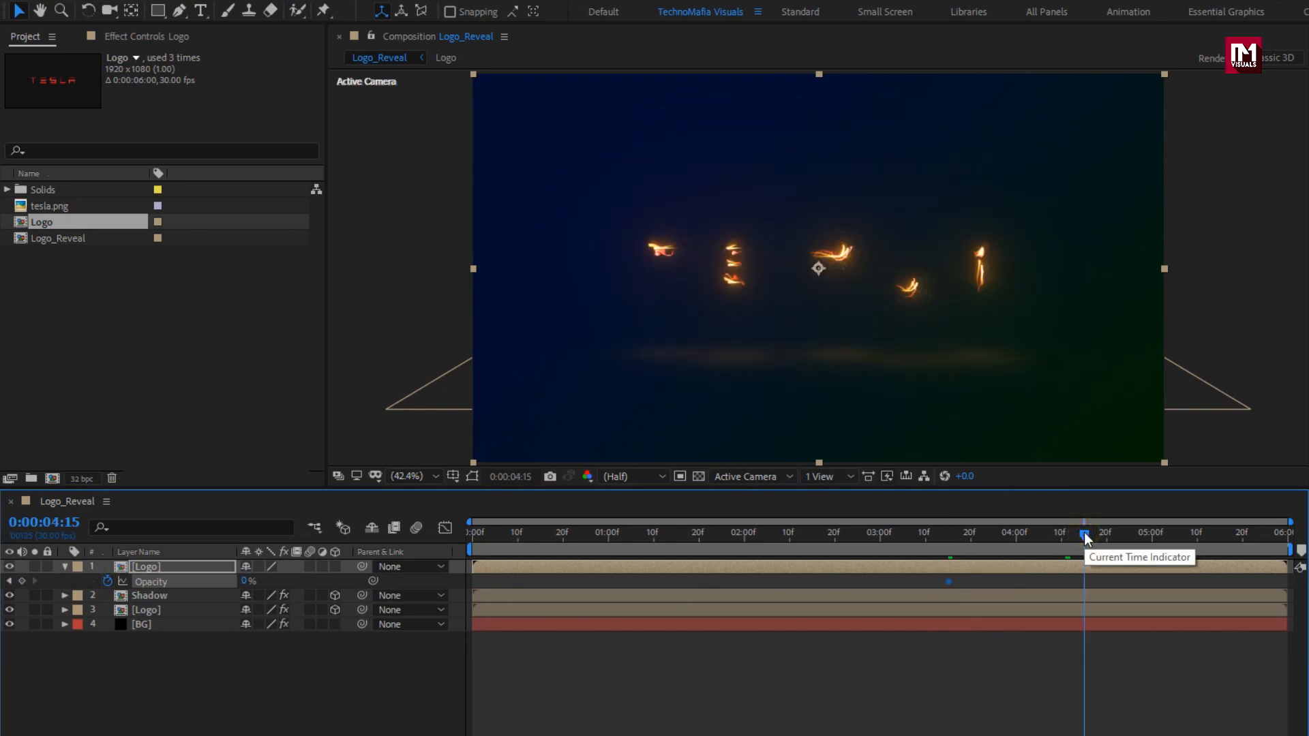
{"action": "left_click_drag", "start_coordinate": [247, 581], "coordinate": [484, 575]}
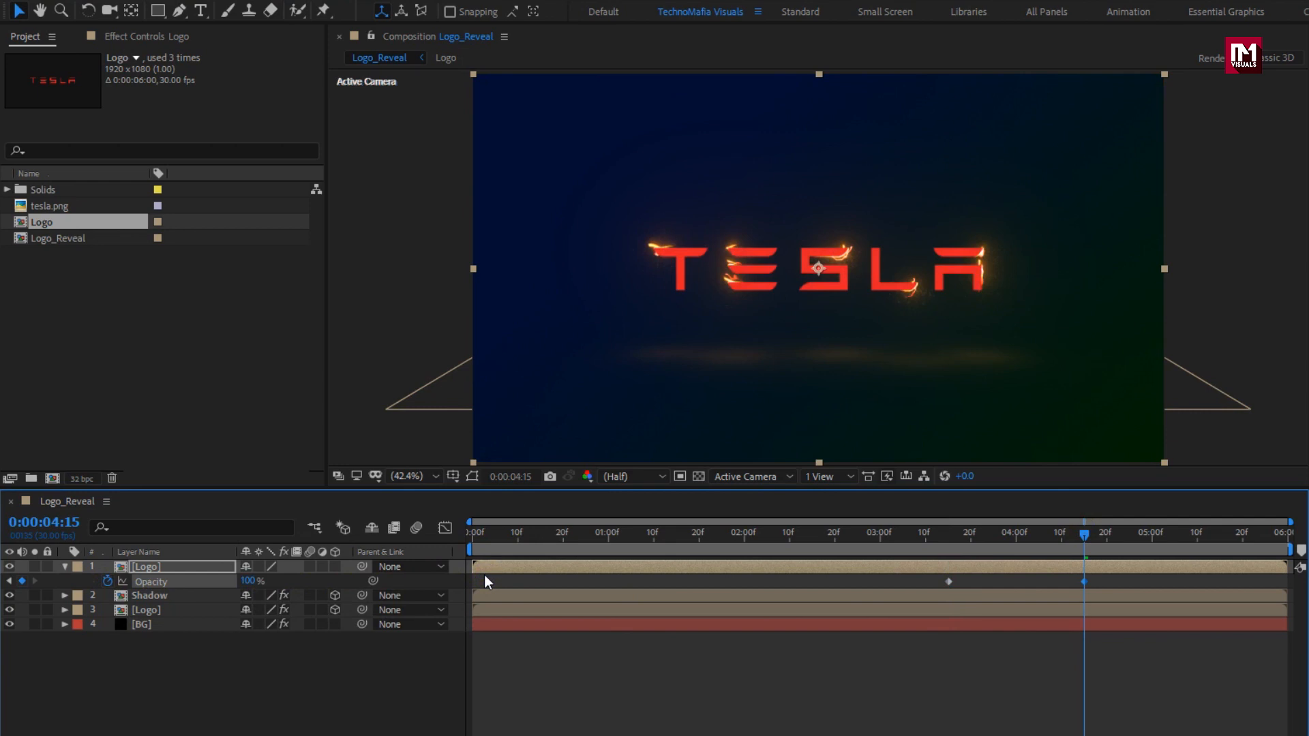
{"action": "left_click", "coordinate": [64, 566]}
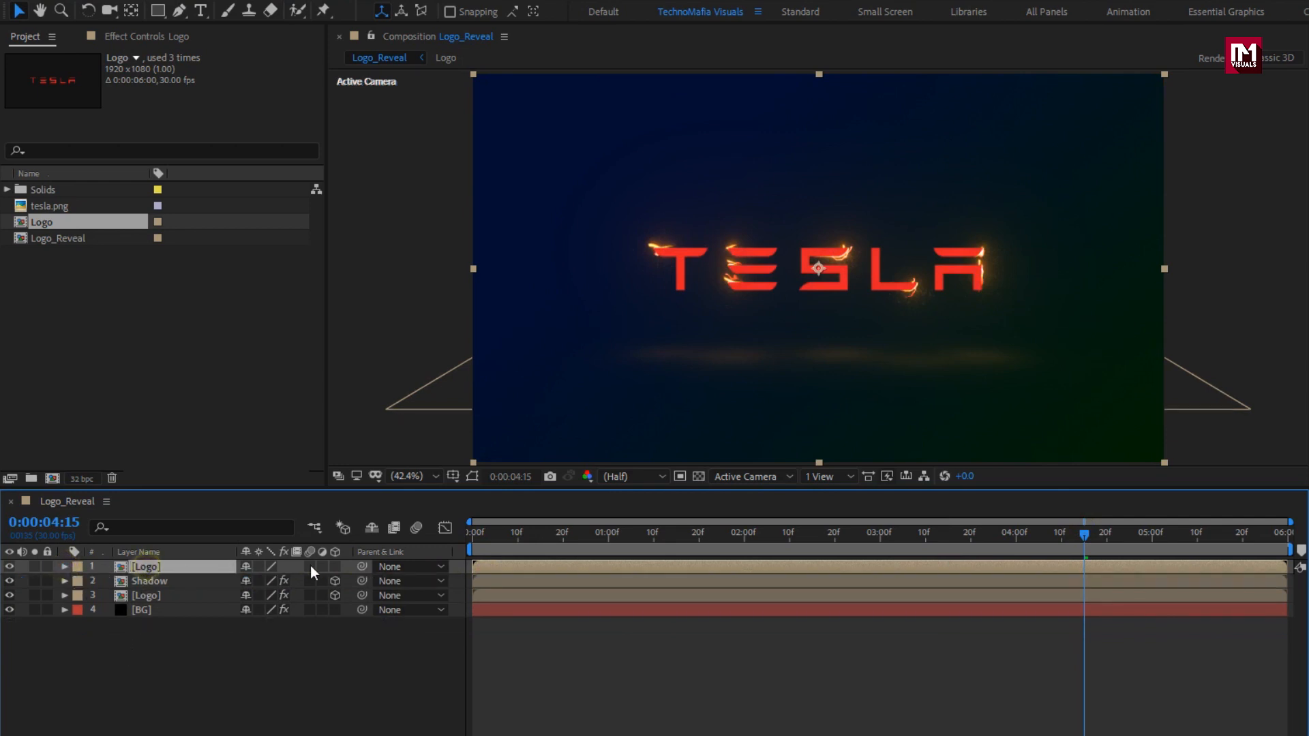
Make the top Logo layer 3D and import particles.mov into the project.
{"action": "left_click", "coordinate": [334, 566]}
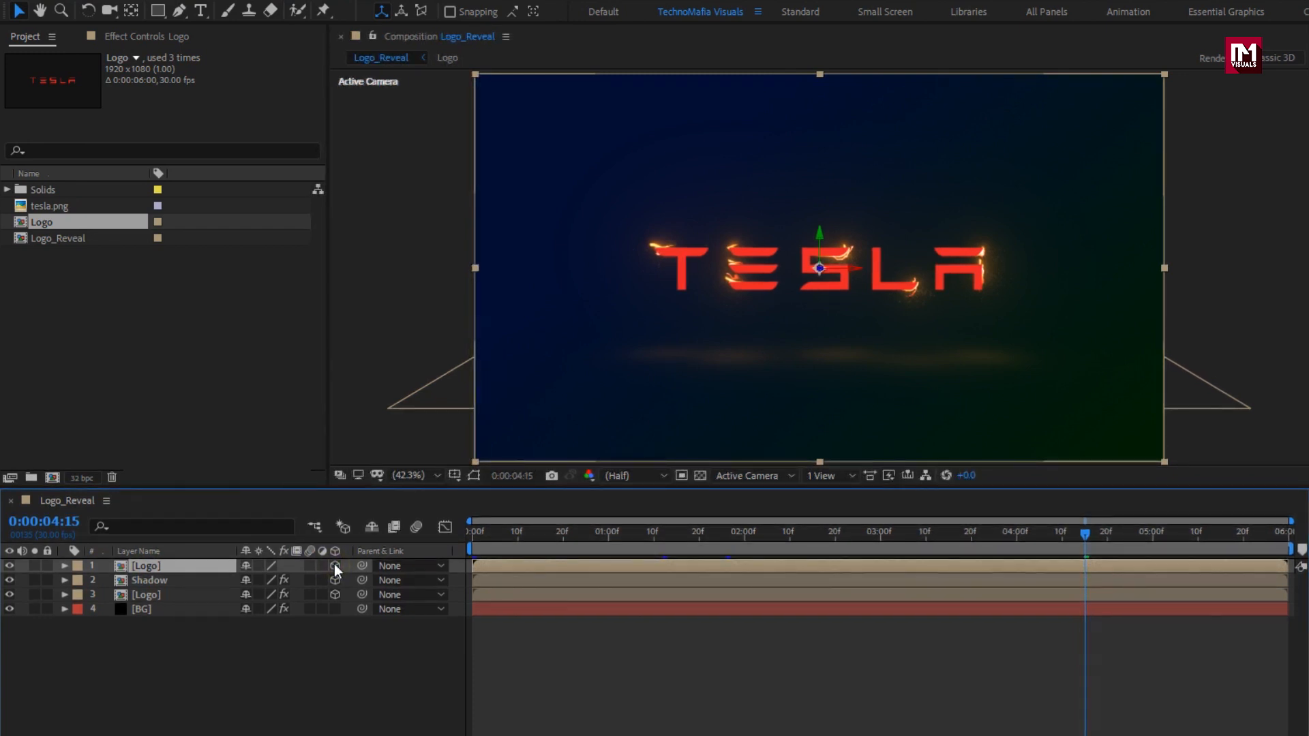
{"action": "right_click", "coordinate": [171, 353]}
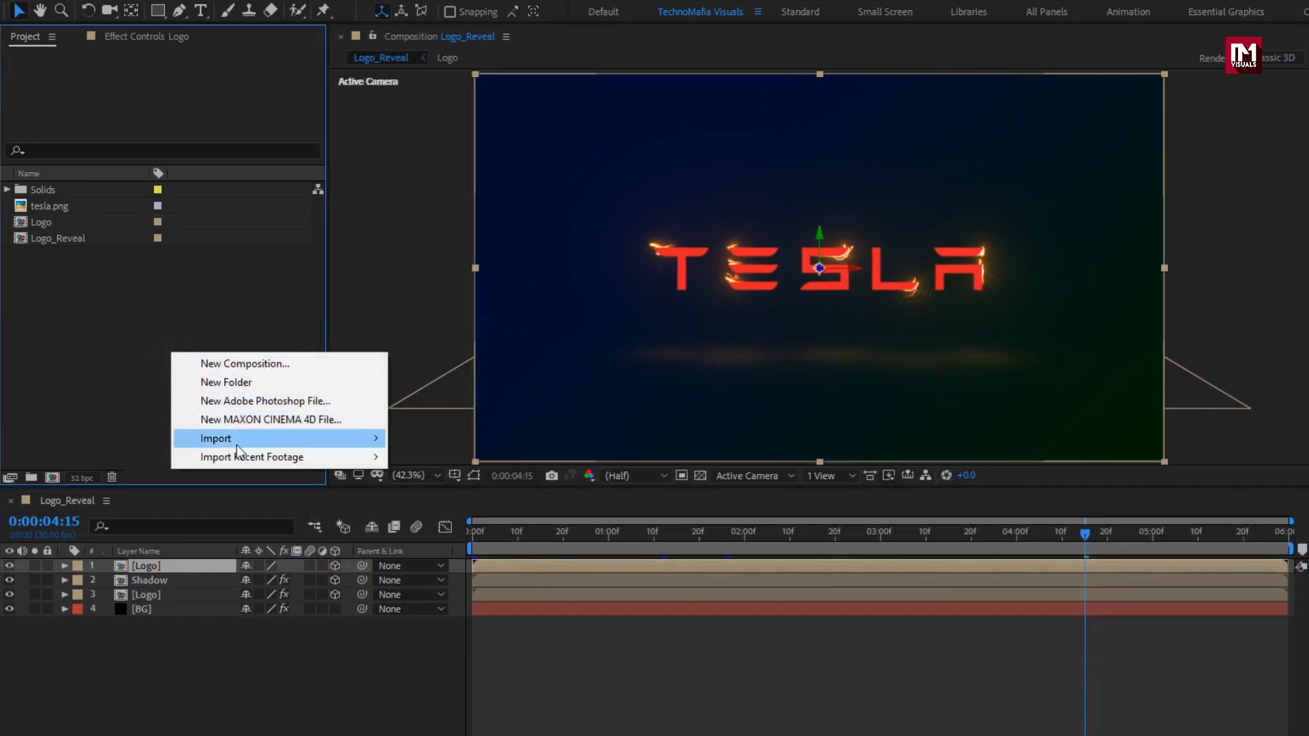
{"action": "mouse_move", "coordinate": [235, 445]}
{"action": "left_click", "coordinate": [440, 445]}
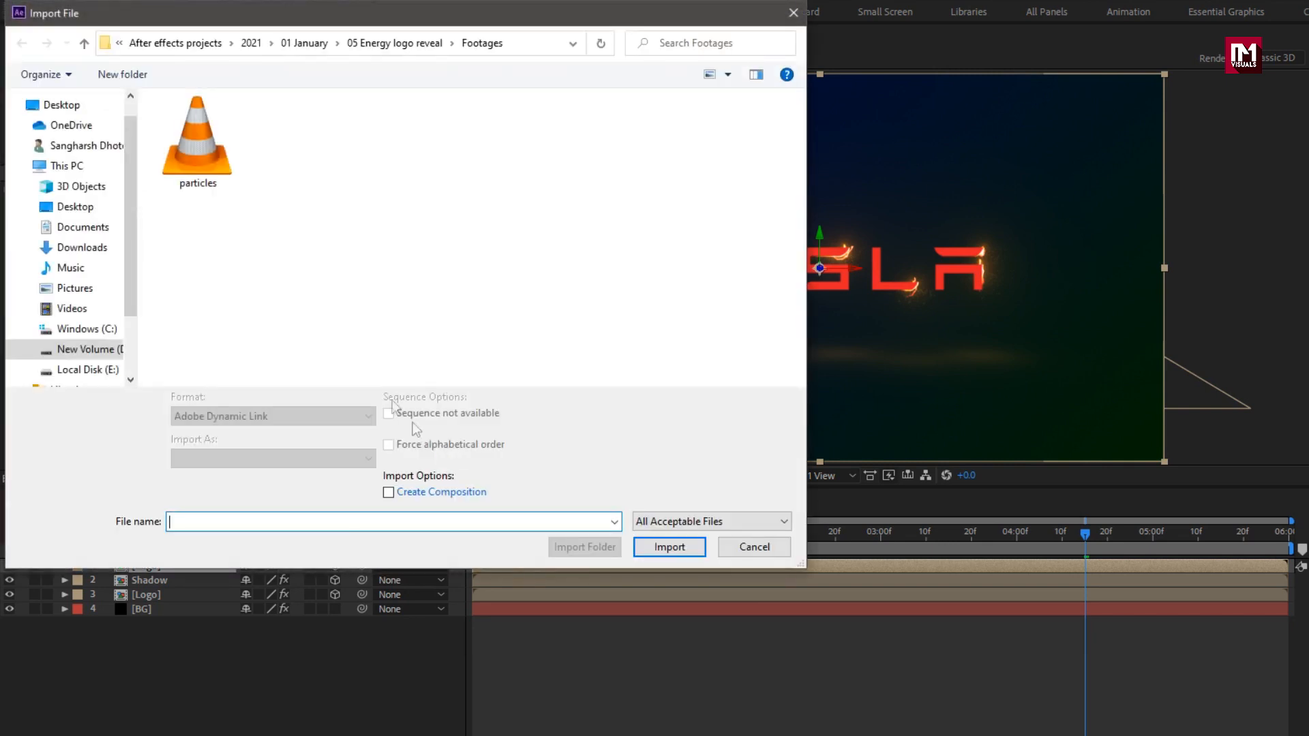
{"action": "left_click", "coordinate": [210, 153]}
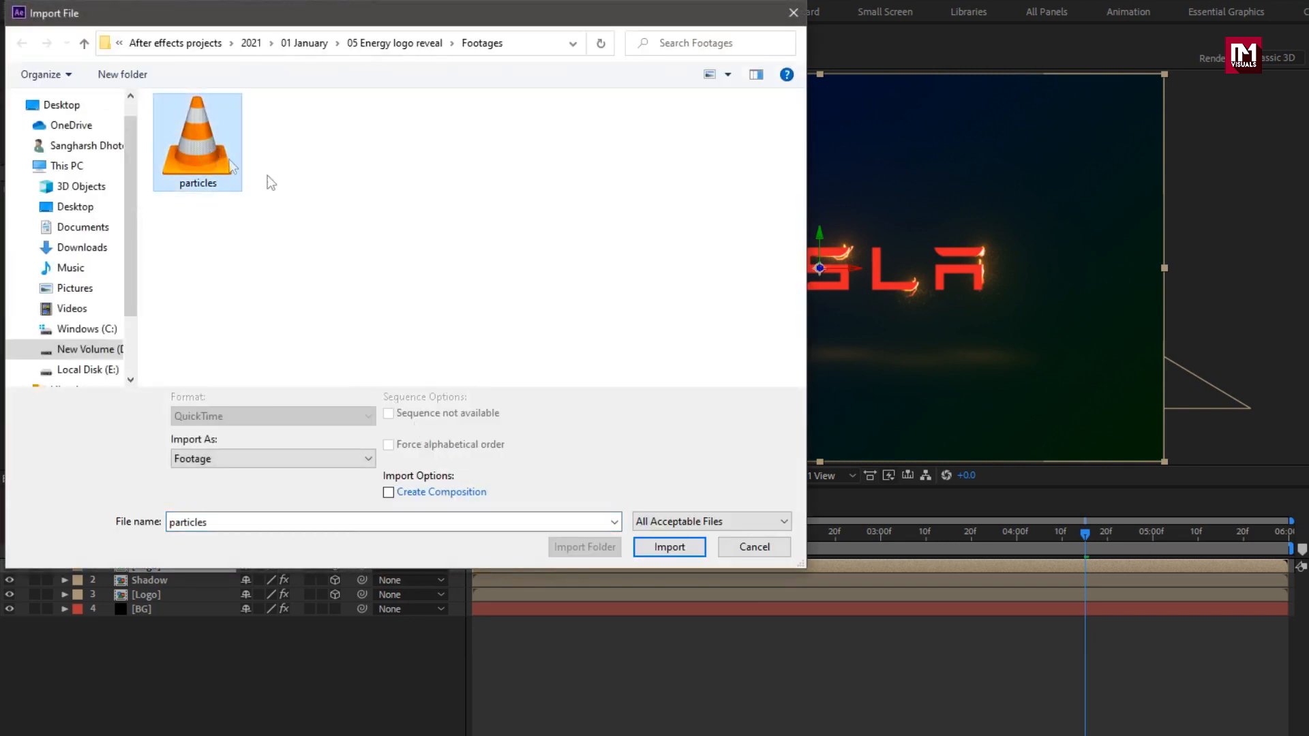
{"action": "left_click", "coordinate": [649, 544]}
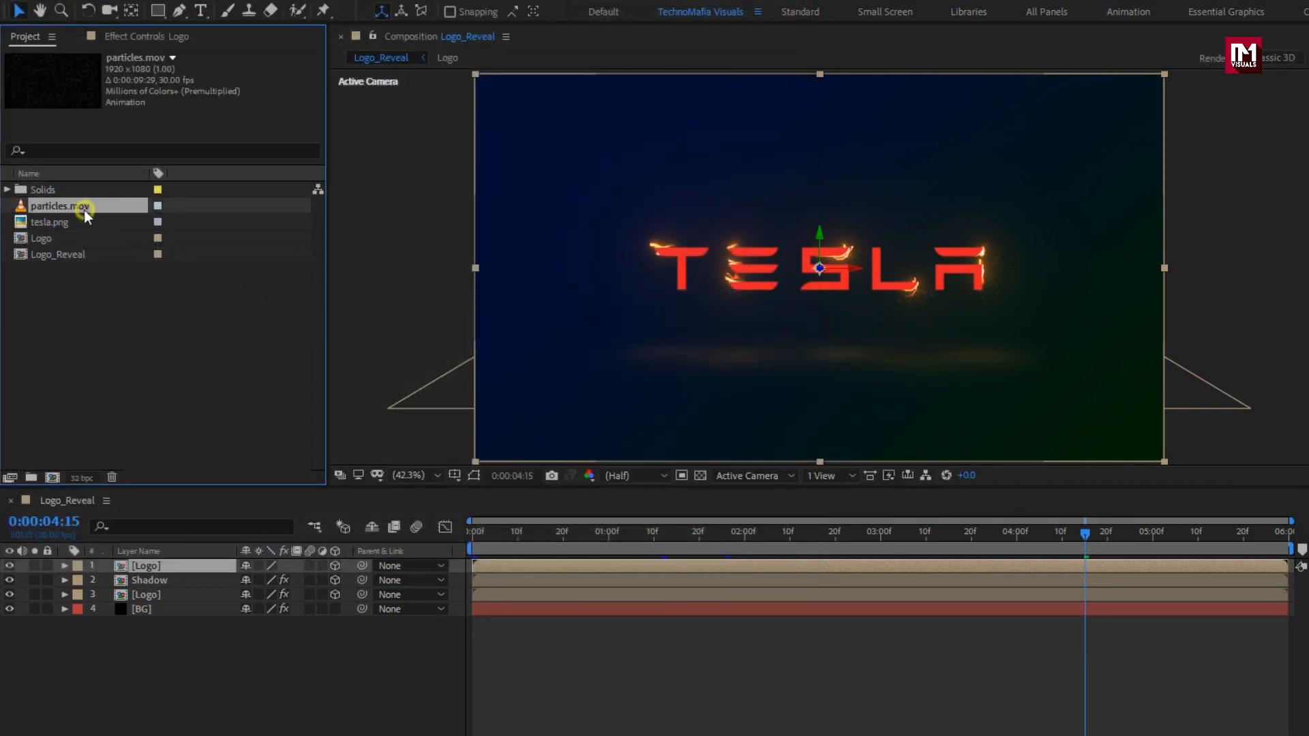
Place particles.mov as the top layer of Logo_Reveal with Add blending mode.
{"action": "left_click_drag", "start_coordinate": [84, 210], "coordinate": [203, 562]}
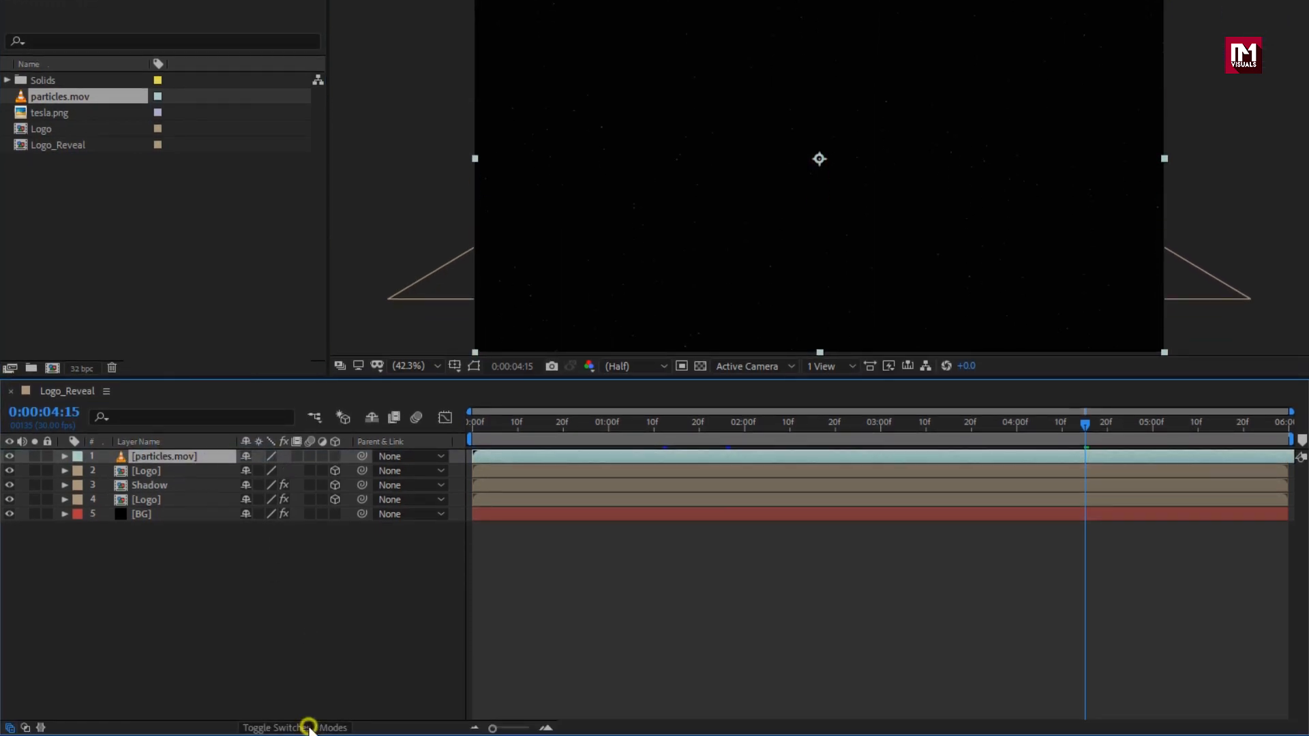
{"action": "left_click", "coordinate": [309, 727]}
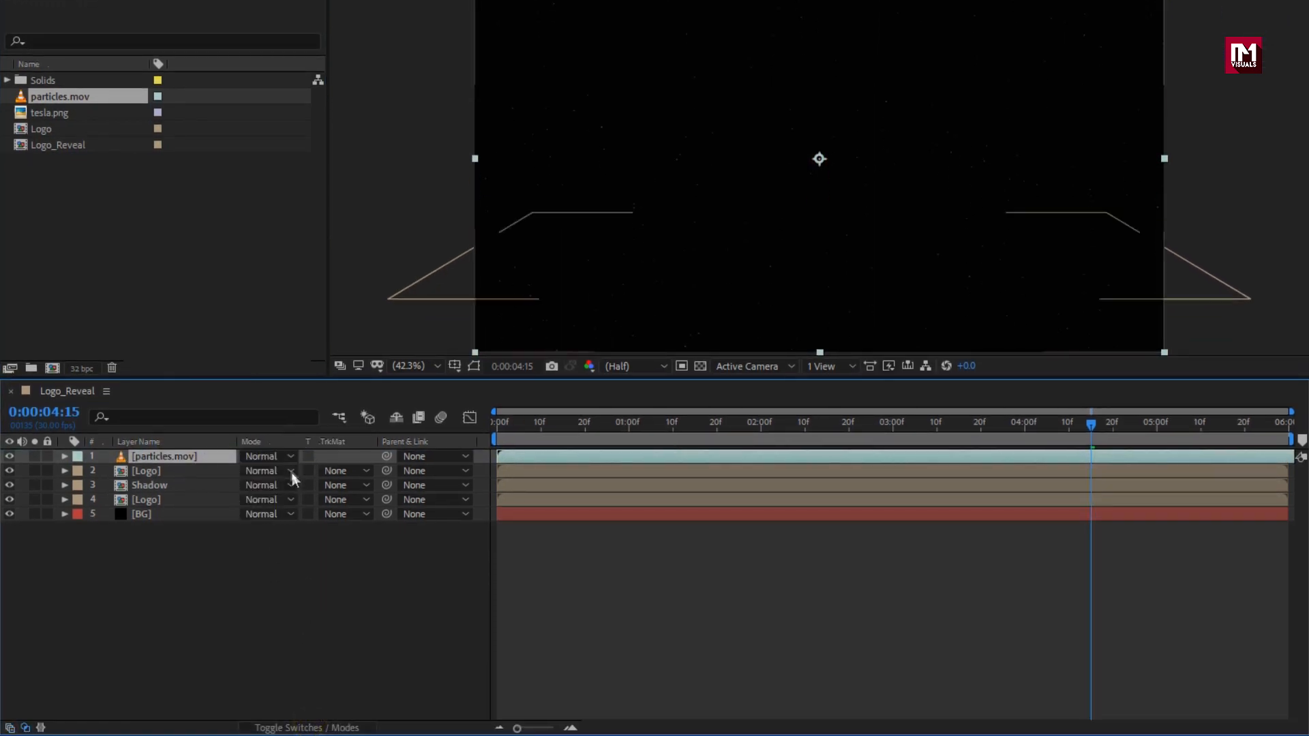
{"action": "left_click", "coordinate": [276, 456]}
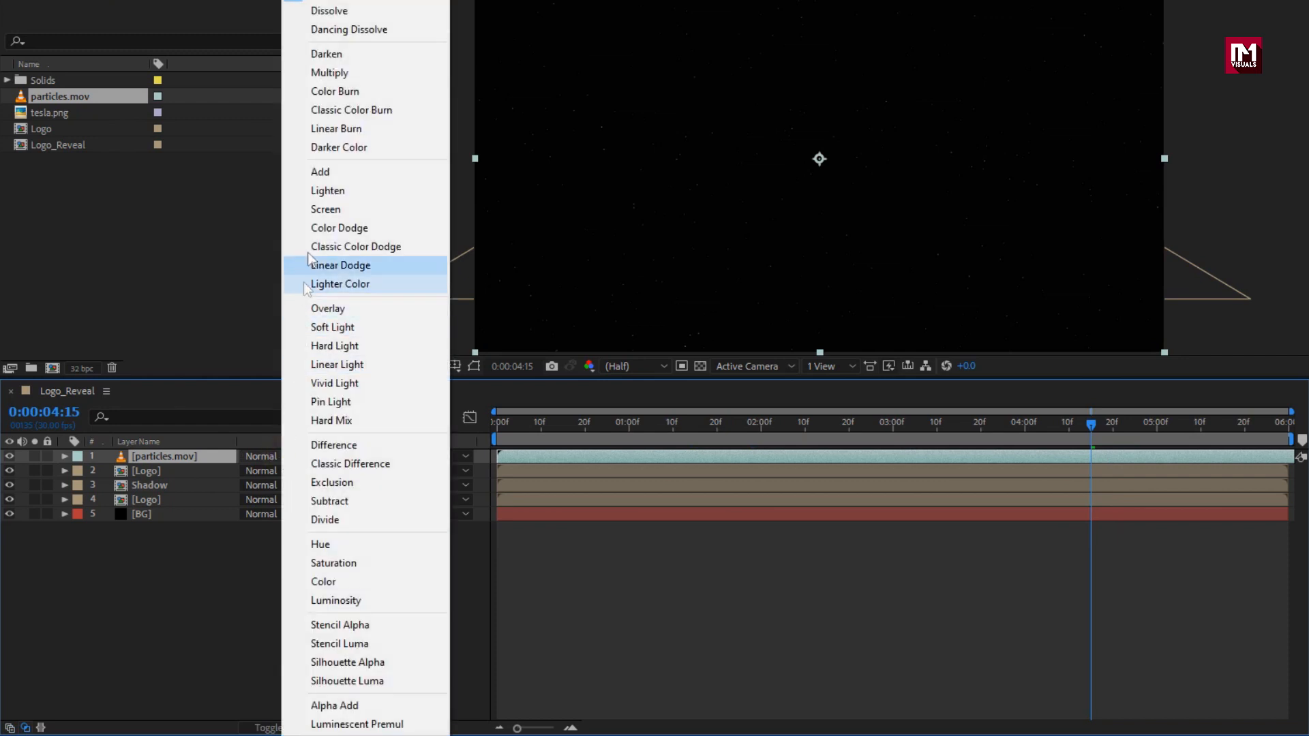
{"action": "left_click", "coordinate": [361, 174]}
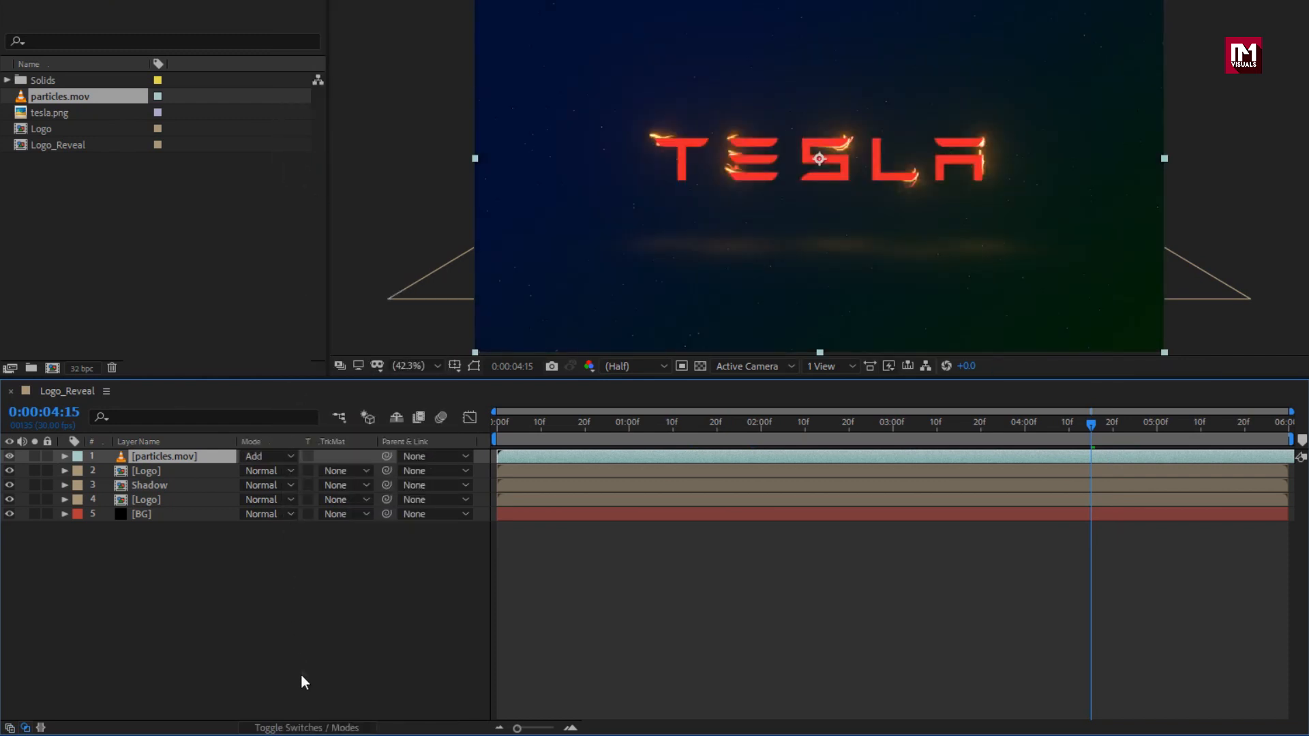
{"action": "left_click", "coordinate": [300, 727]}
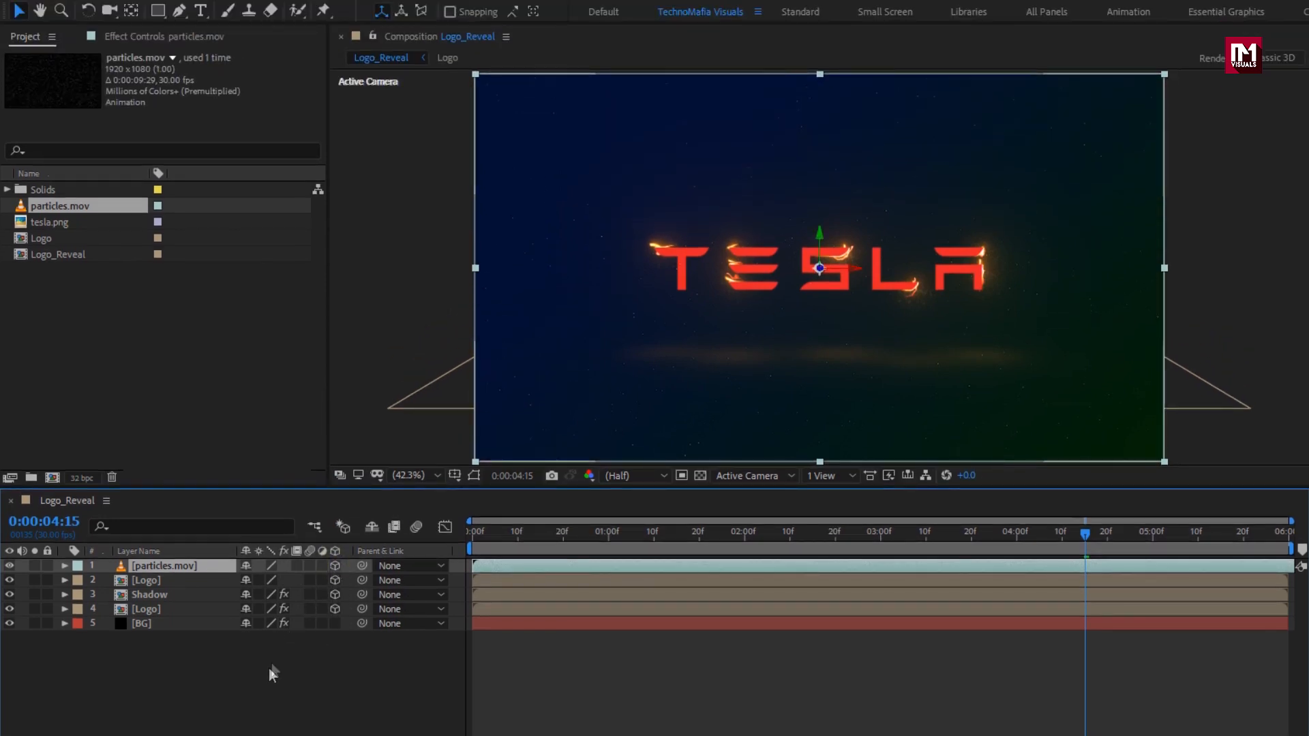
Add a 3D adjustment layer and apply Optics Compensation to it.
{"action": "right_click", "coordinate": [263, 569]}
{"action": "mouse_move", "coordinate": [307, 493]}
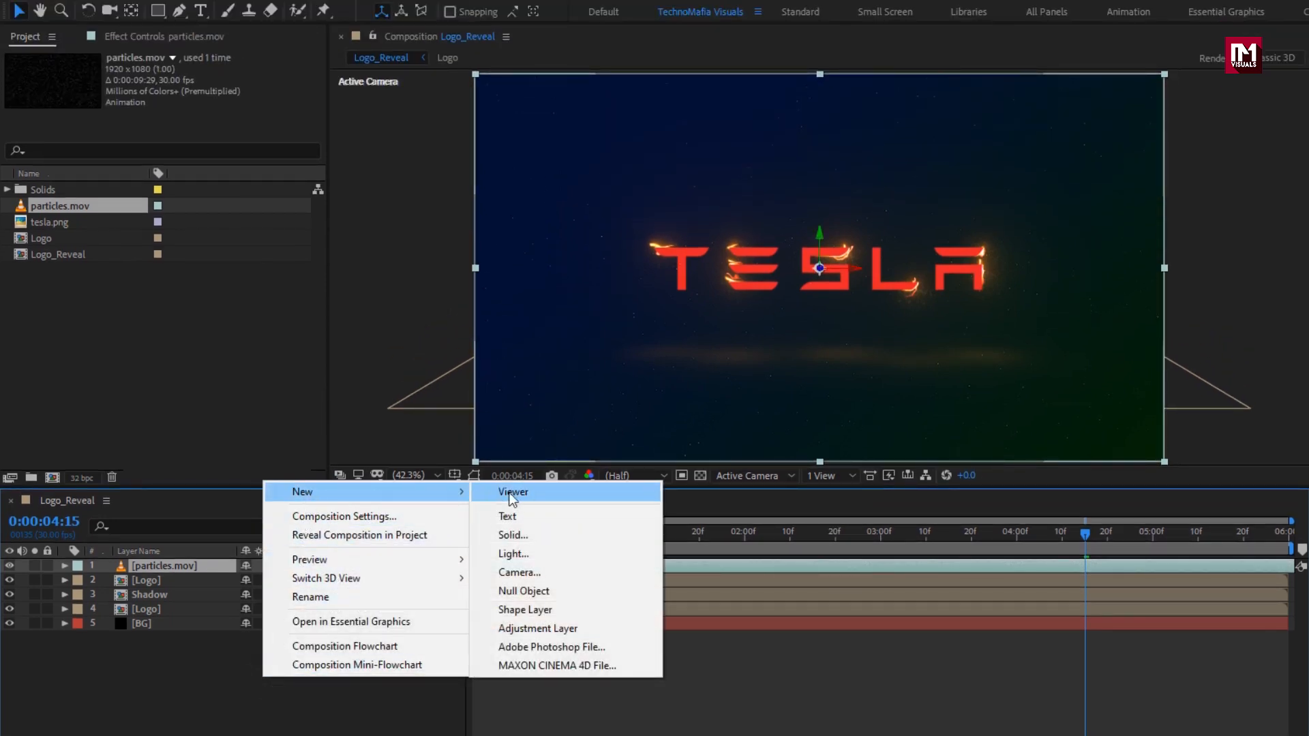
{"action": "left_click", "coordinate": [546, 625]}
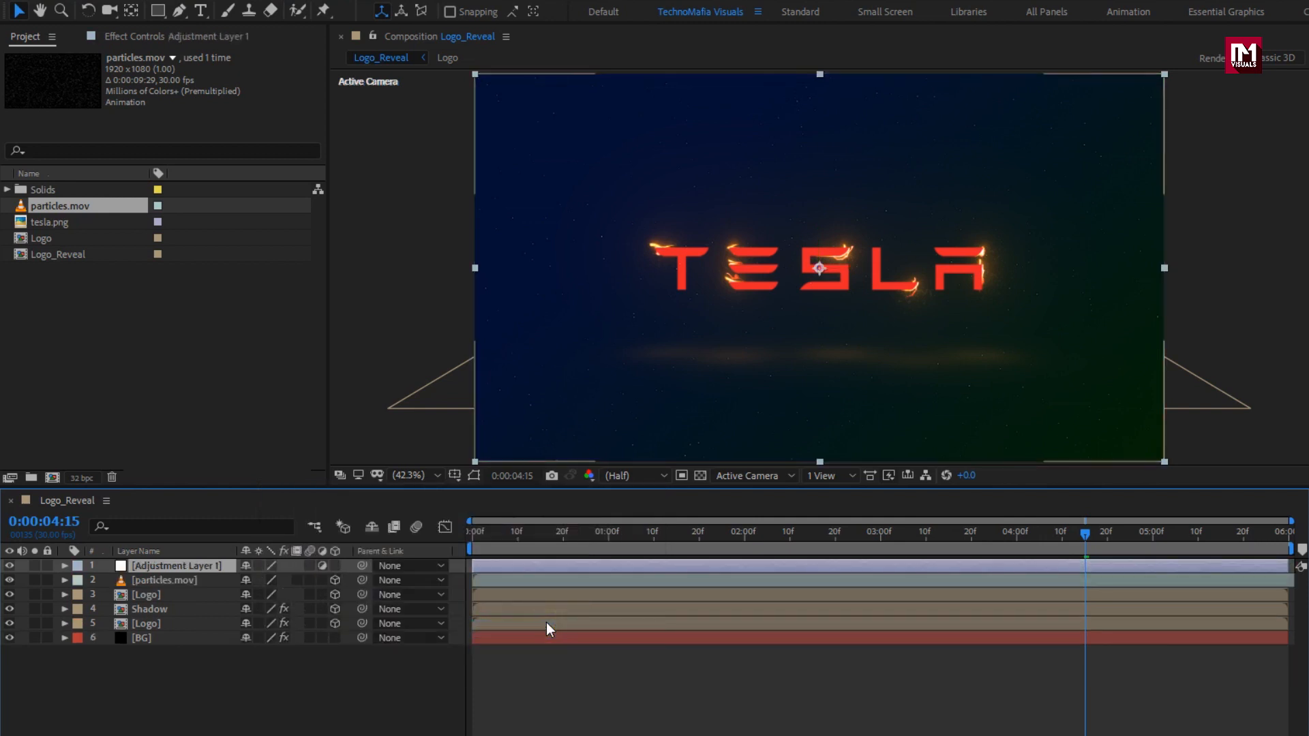
{"action": "left_click", "coordinate": [335, 566]}
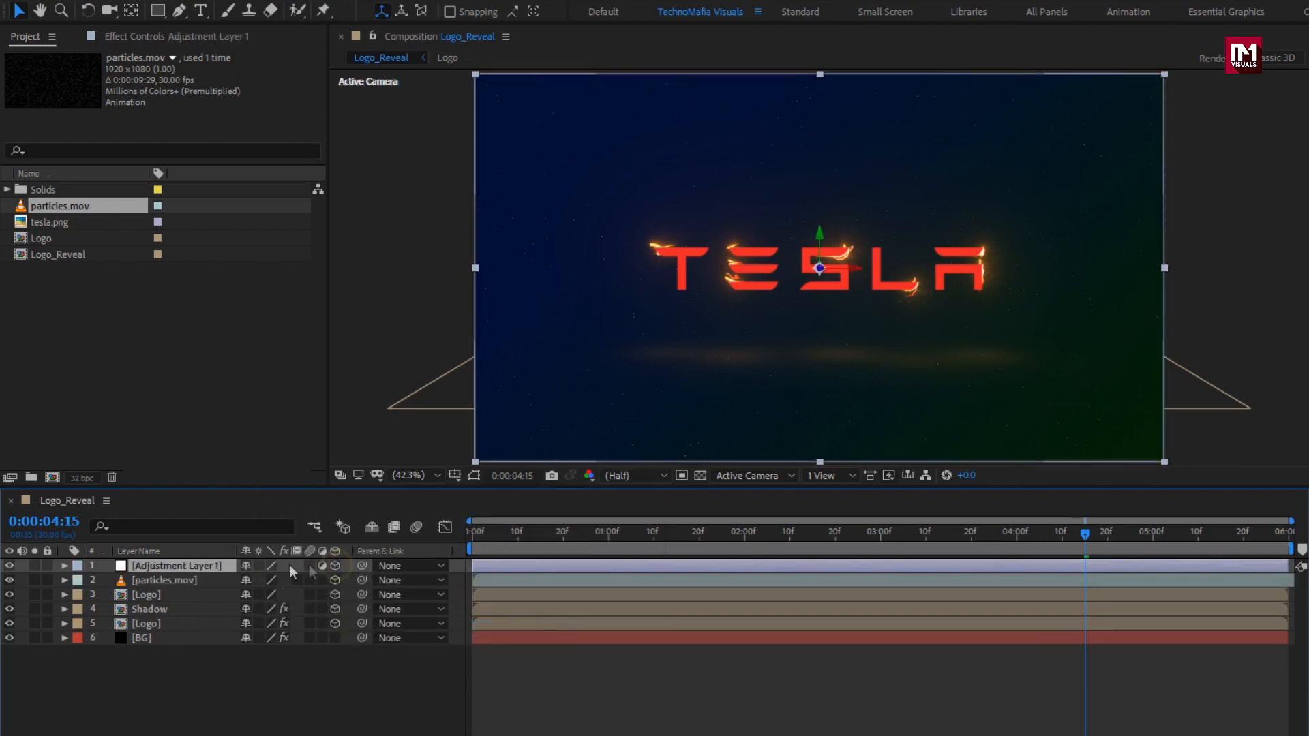
{"action": "left_click", "coordinate": [185, 567]}
{"action": "left_click", "coordinate": [1165, 71]}
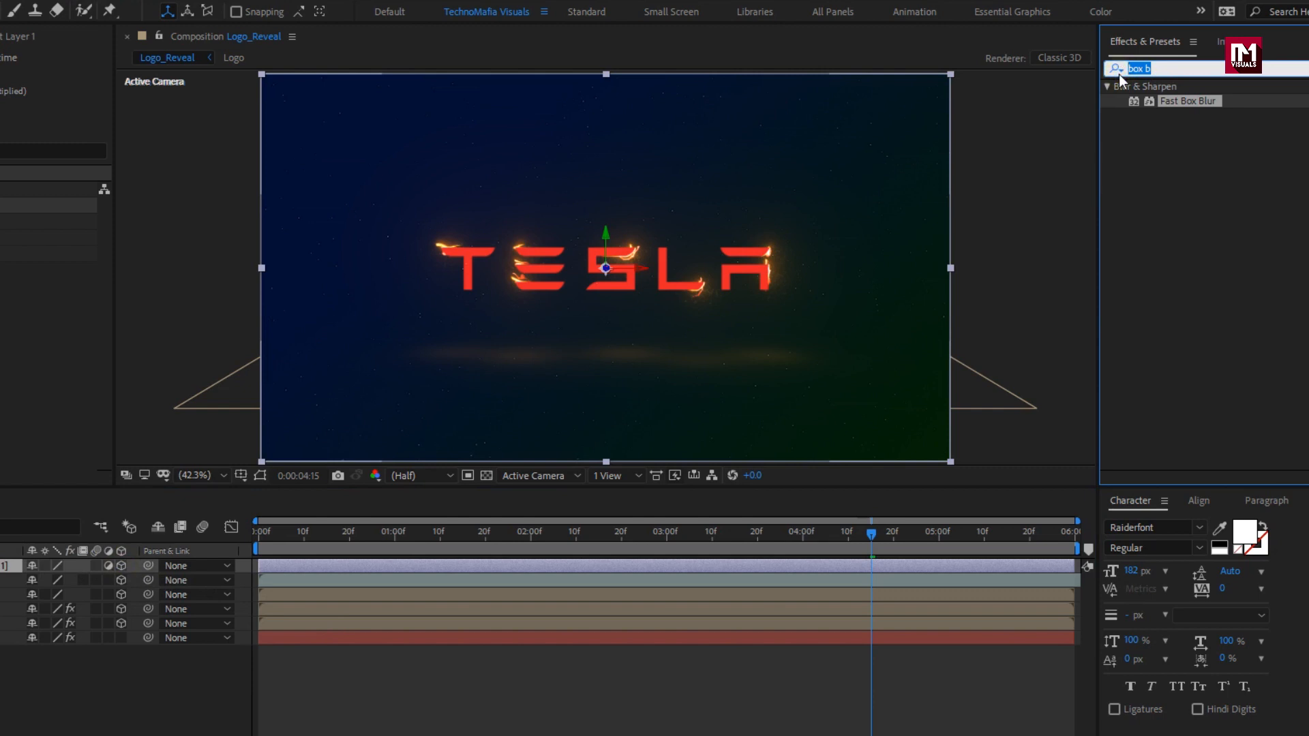
{"action": "type", "text": "opt"}
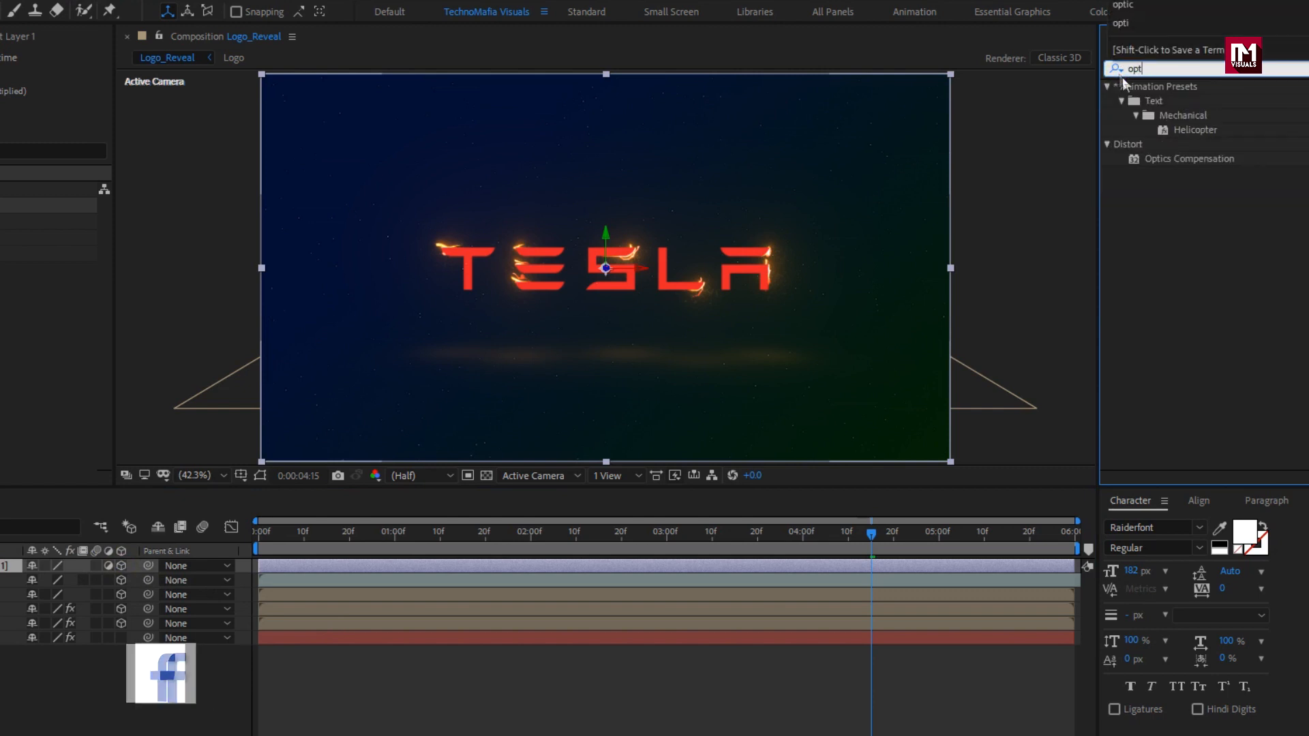
{"action": "left_click", "coordinate": [1163, 161]}
{"action": "double_click", "coordinate": [1163, 161]}
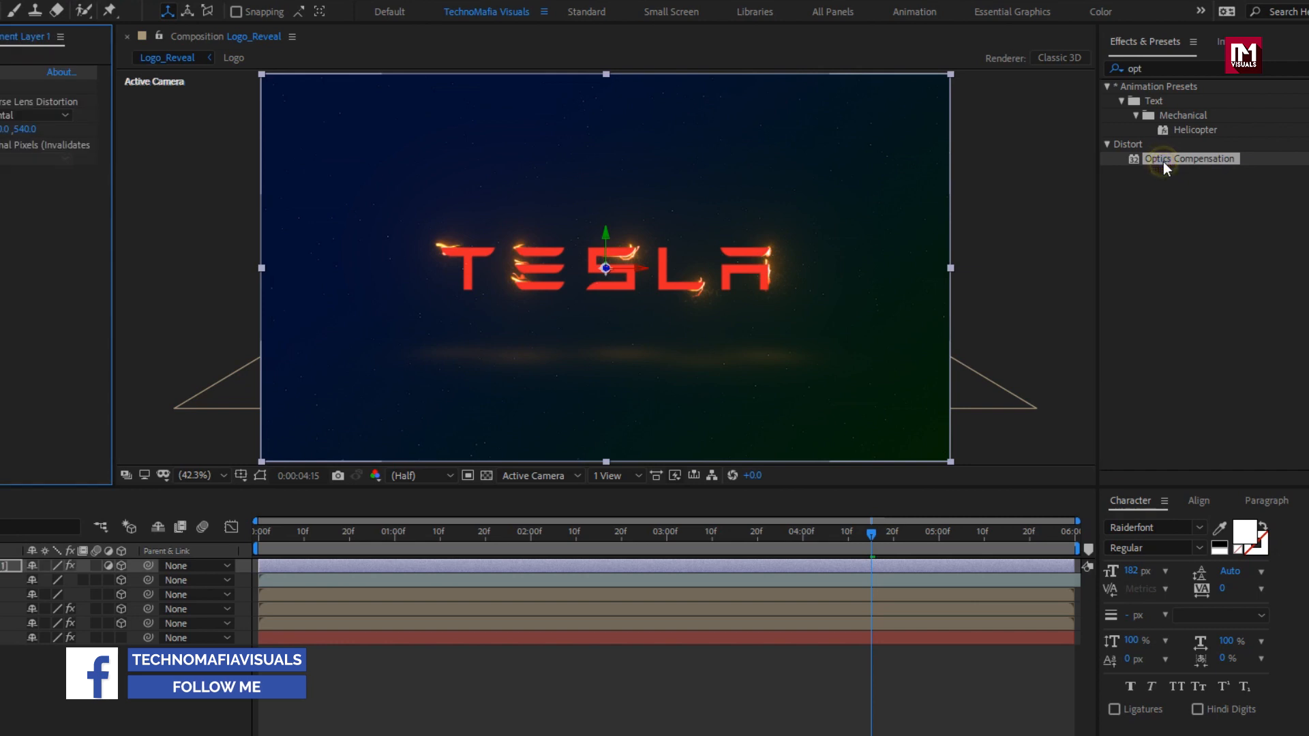
Keyframe Field Of View at 3:00, set 120 at frame 0 with reversed lens distortion, and motion-blur particles.mov.
{"action": "left_click", "coordinate": [864, 539]}
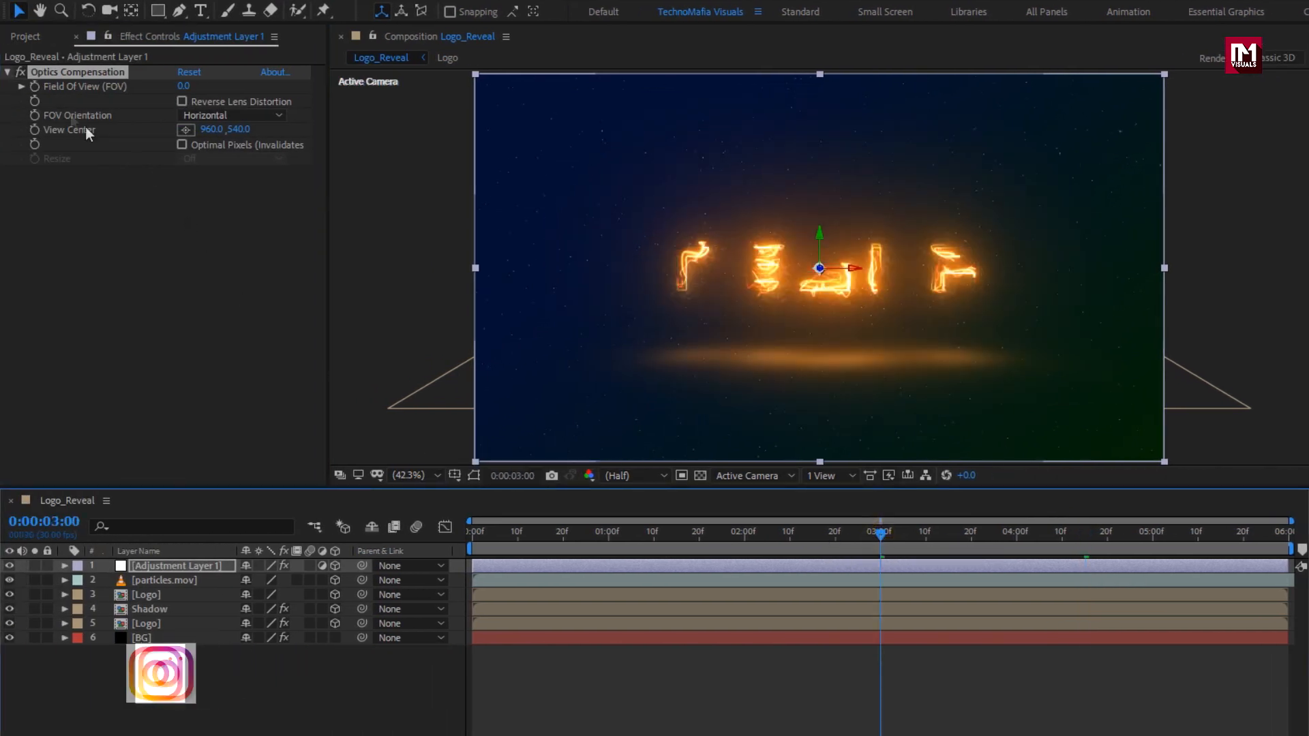
{"action": "left_click", "coordinate": [38, 92]}
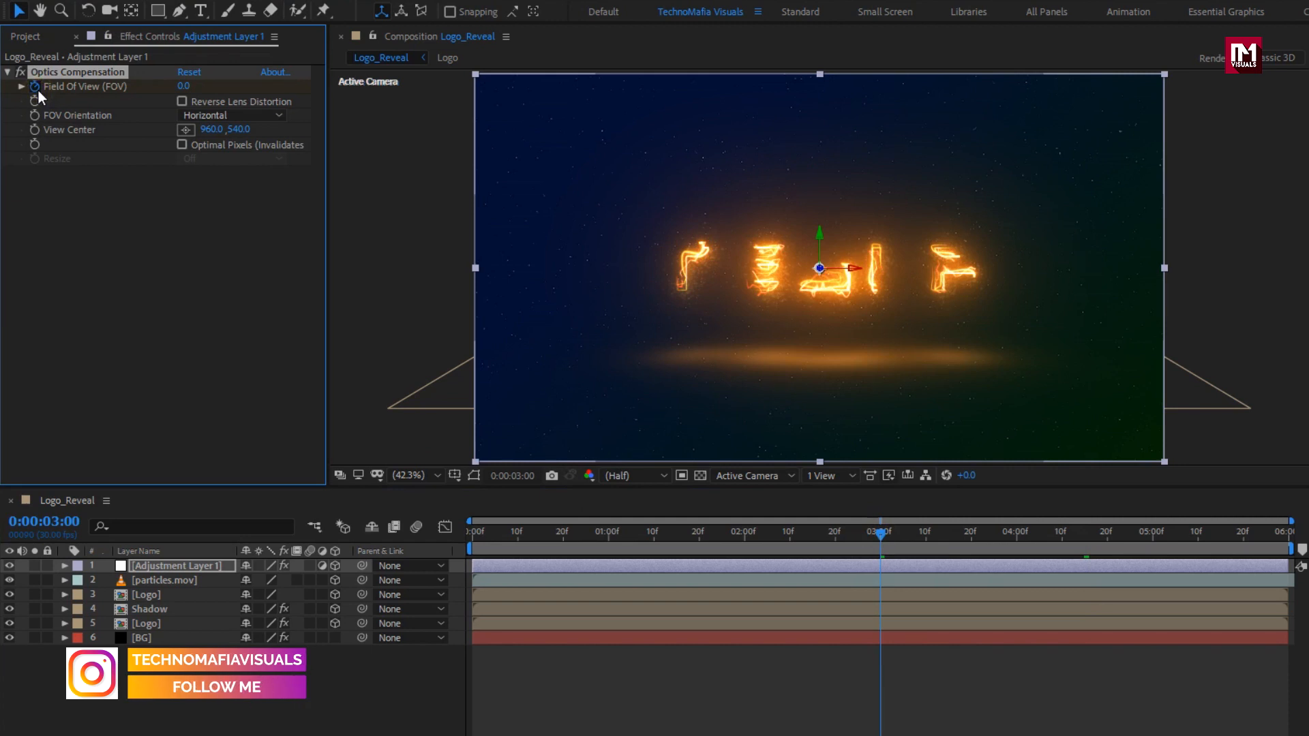
{"action": "left_click", "coordinate": [472, 529]}
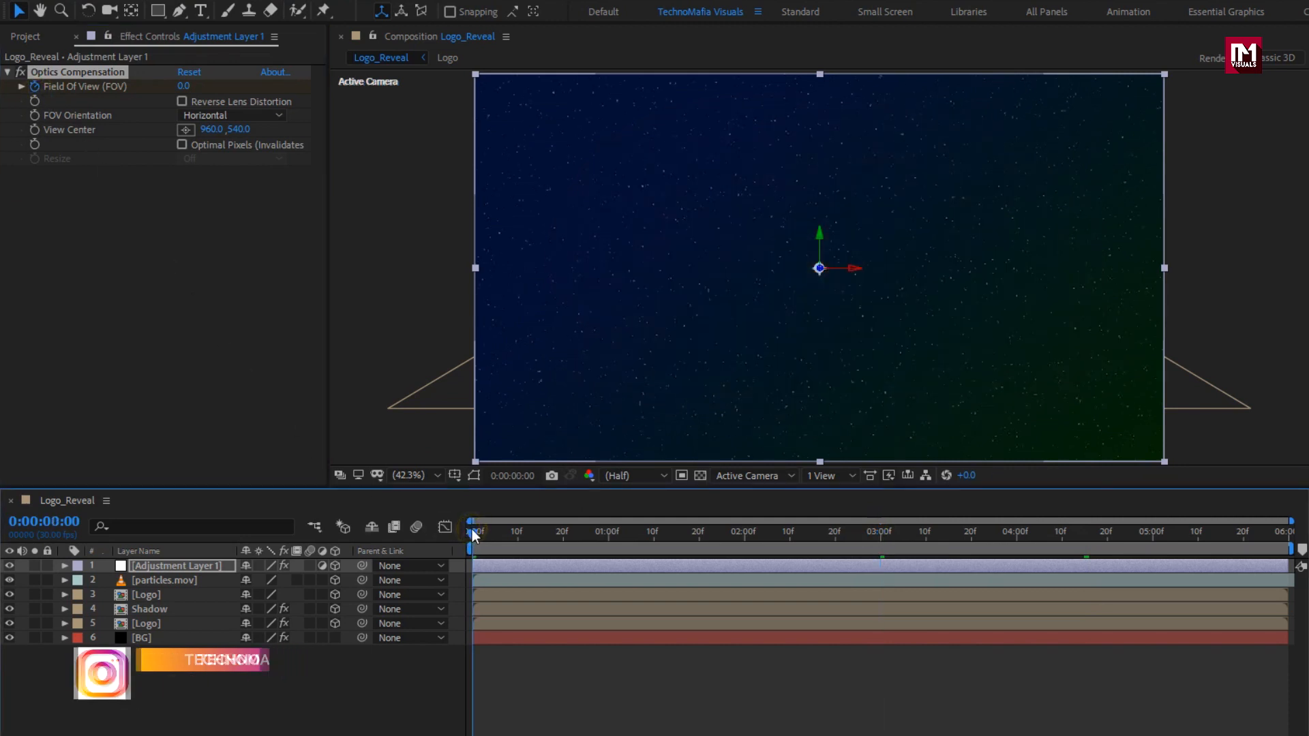
{"action": "left_click", "coordinate": [184, 87]}
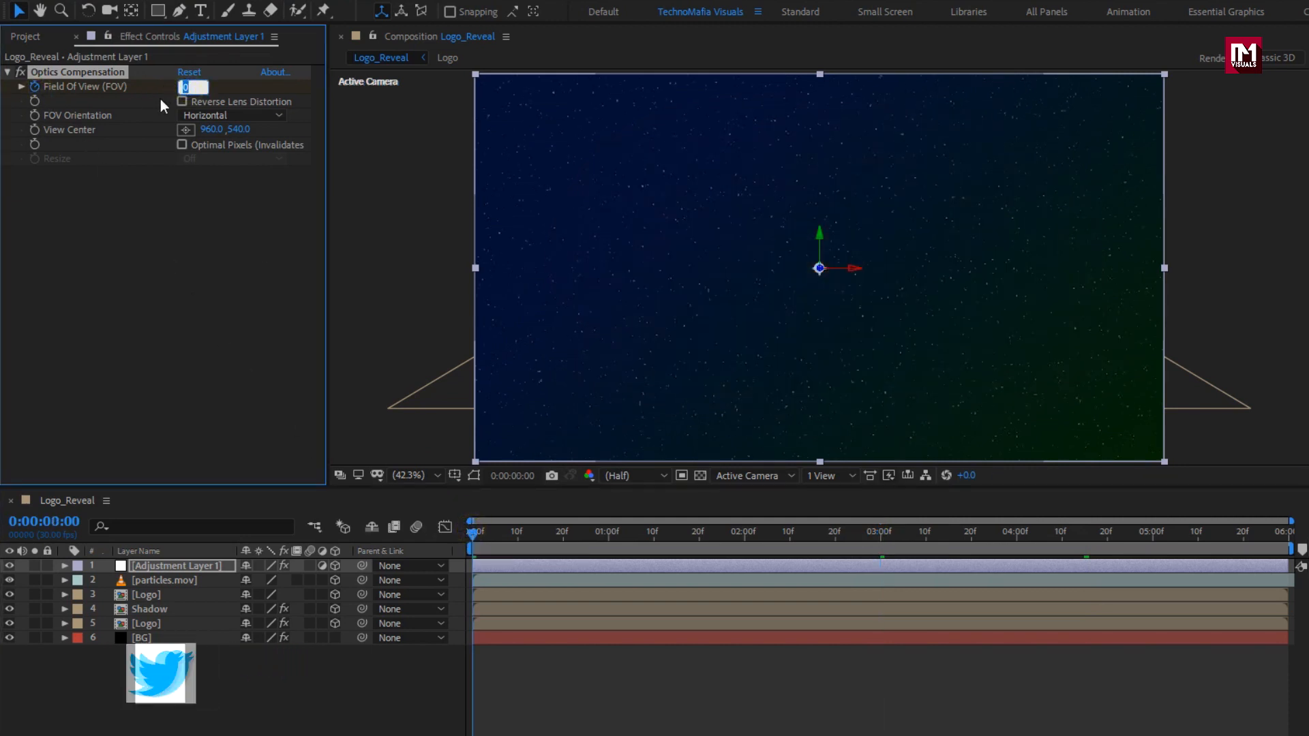
{"action": "type", "text": "120"}
{"action": "key", "text": "Return"}
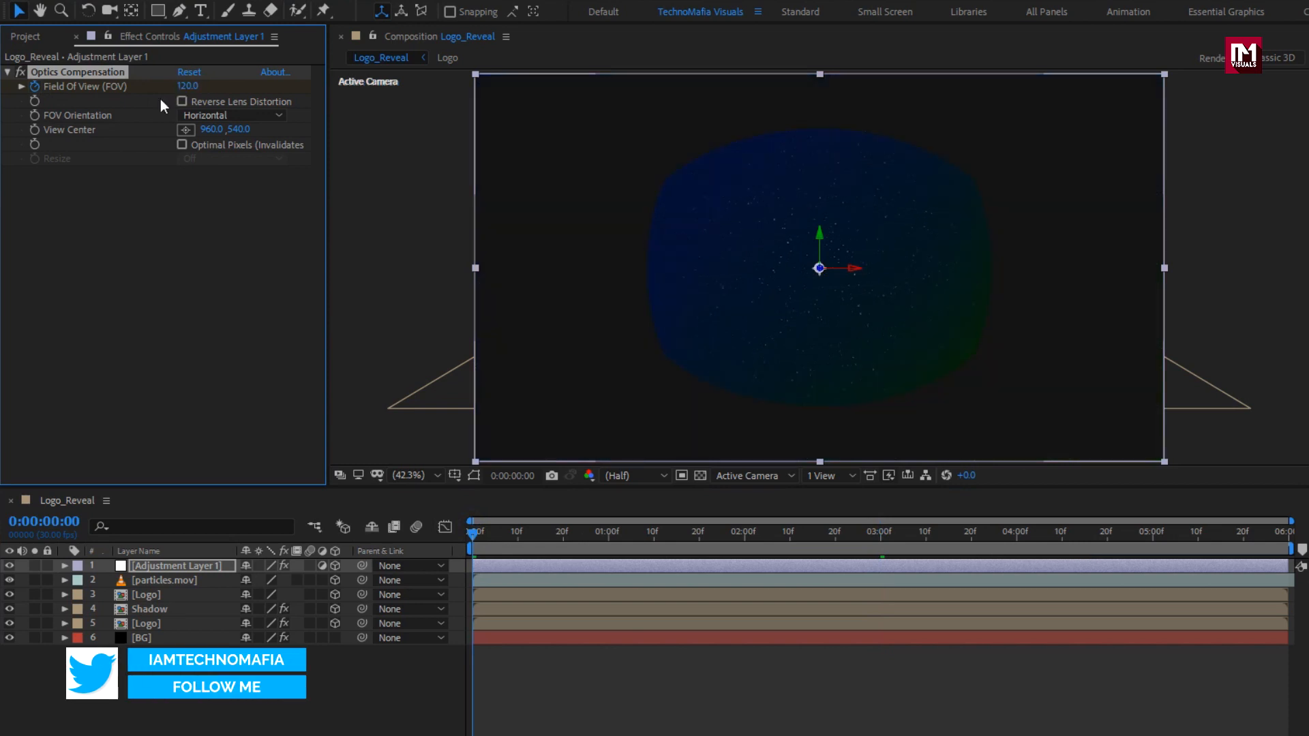
{"action": "left_click", "coordinate": [182, 102]}
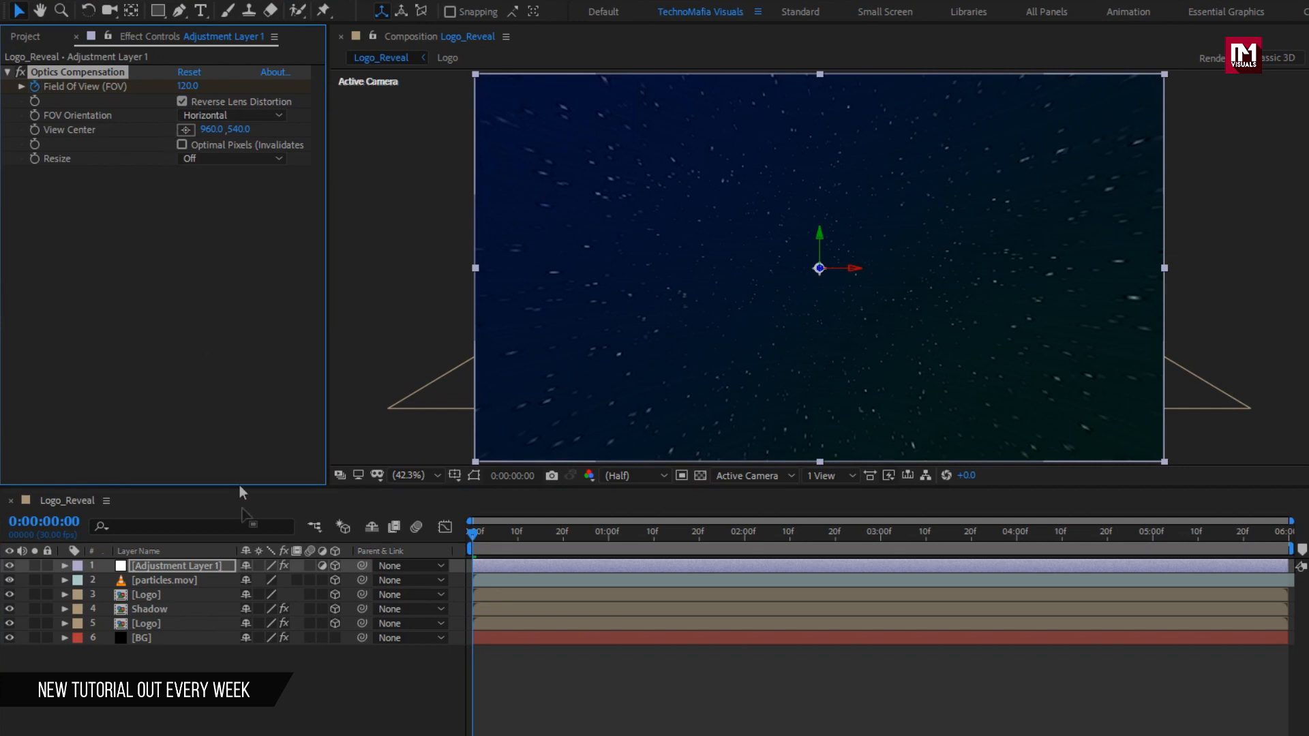
{"action": "left_click", "coordinate": [180, 580]}
{"action": "left_click", "coordinate": [309, 580]}
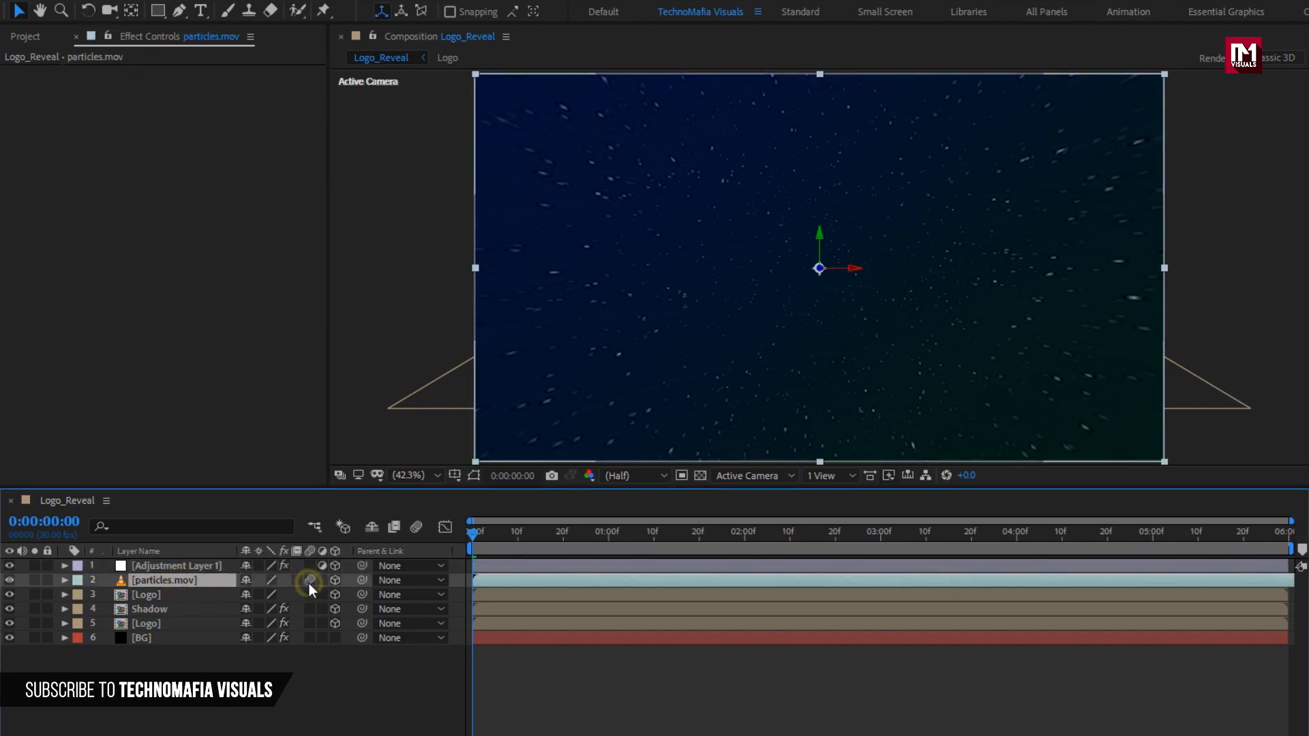
Create a new Camera 1 with default settings and move it to the top of the layer stack.
{"action": "right_click", "coordinate": [228, 693]}
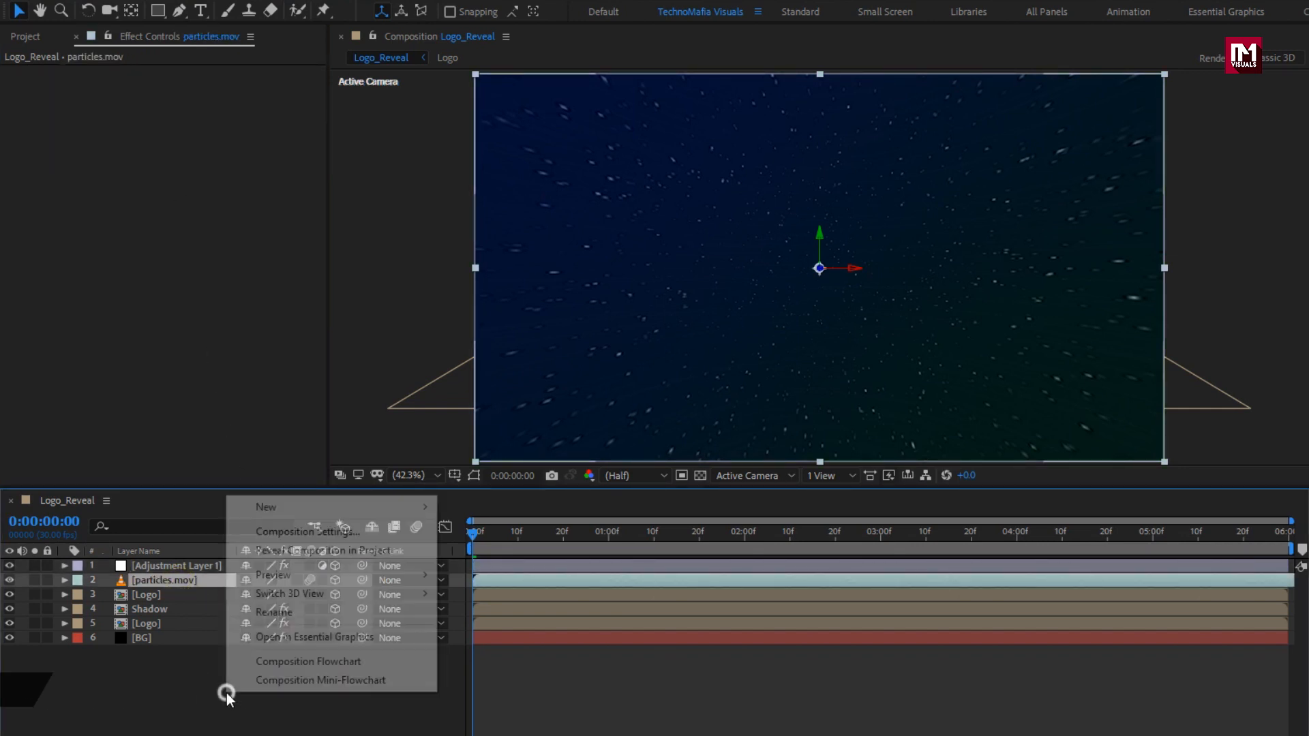
{"action": "mouse_move", "coordinate": [271, 513]}
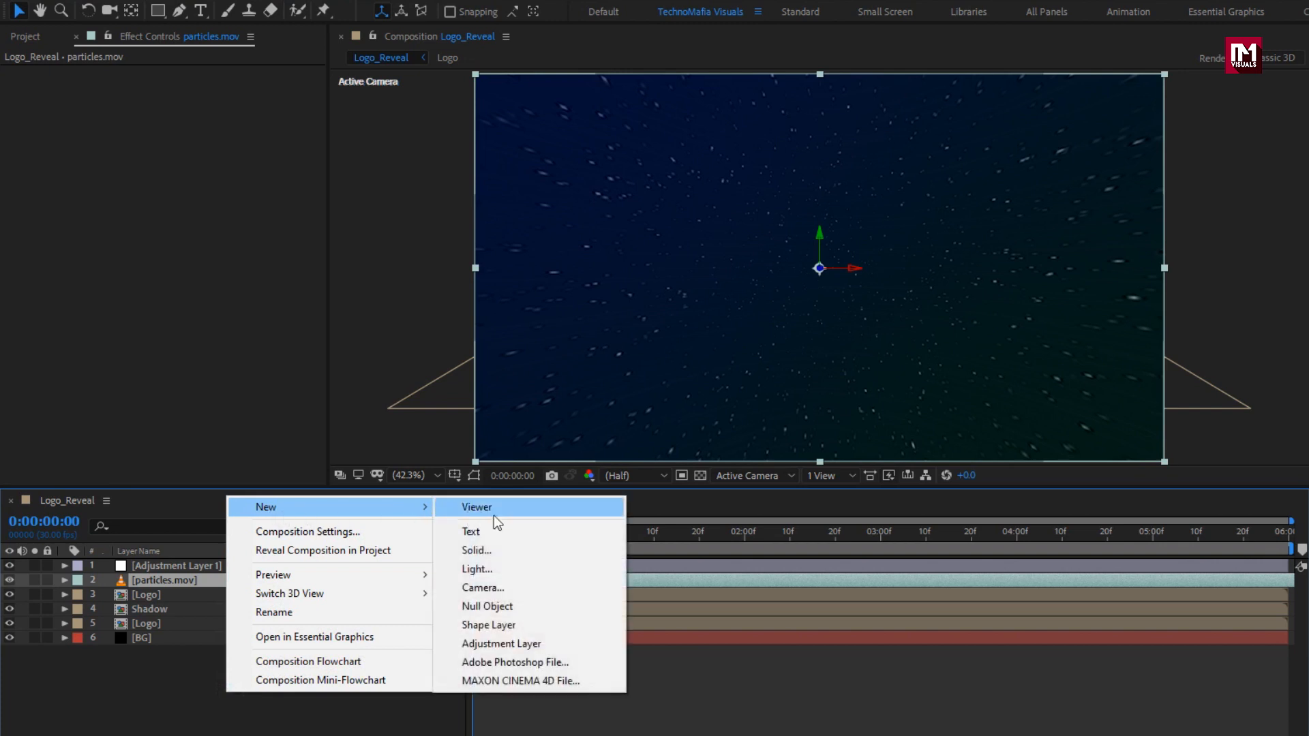
{"action": "left_click", "coordinate": [495, 591]}
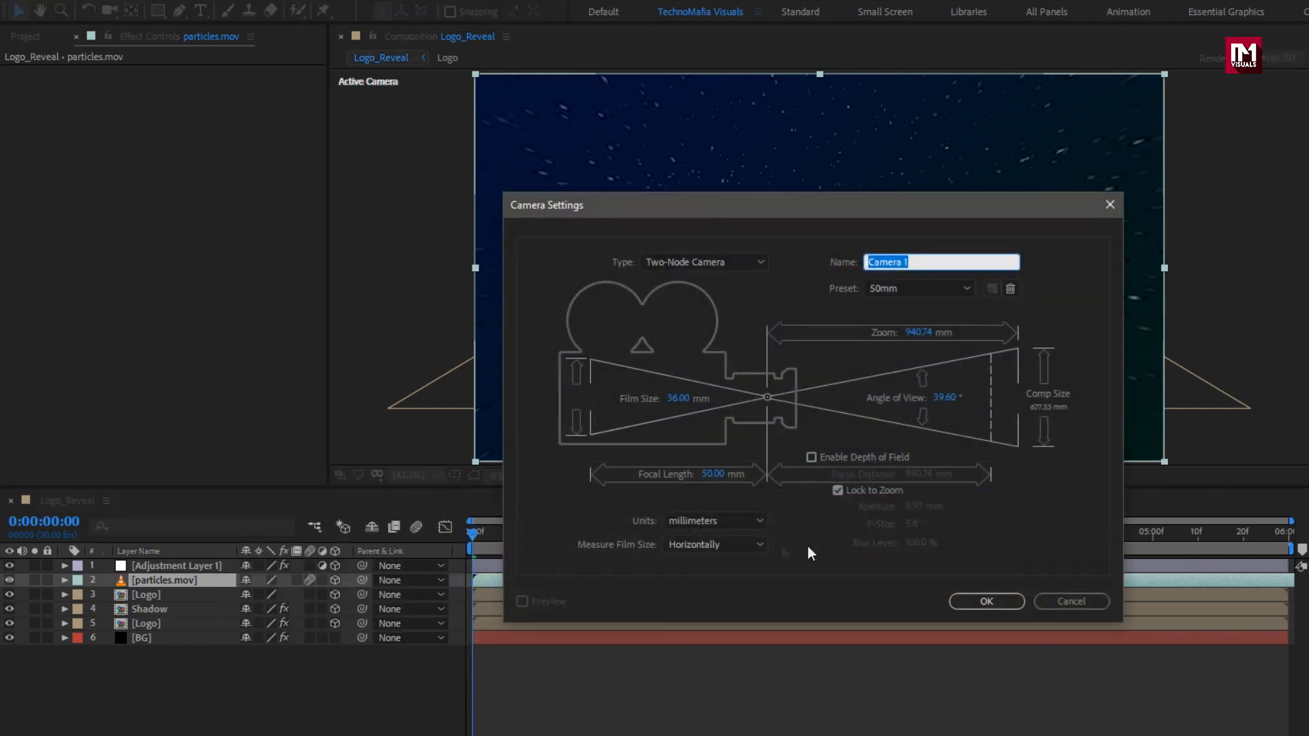
{"action": "left_click", "coordinate": [964, 601]}
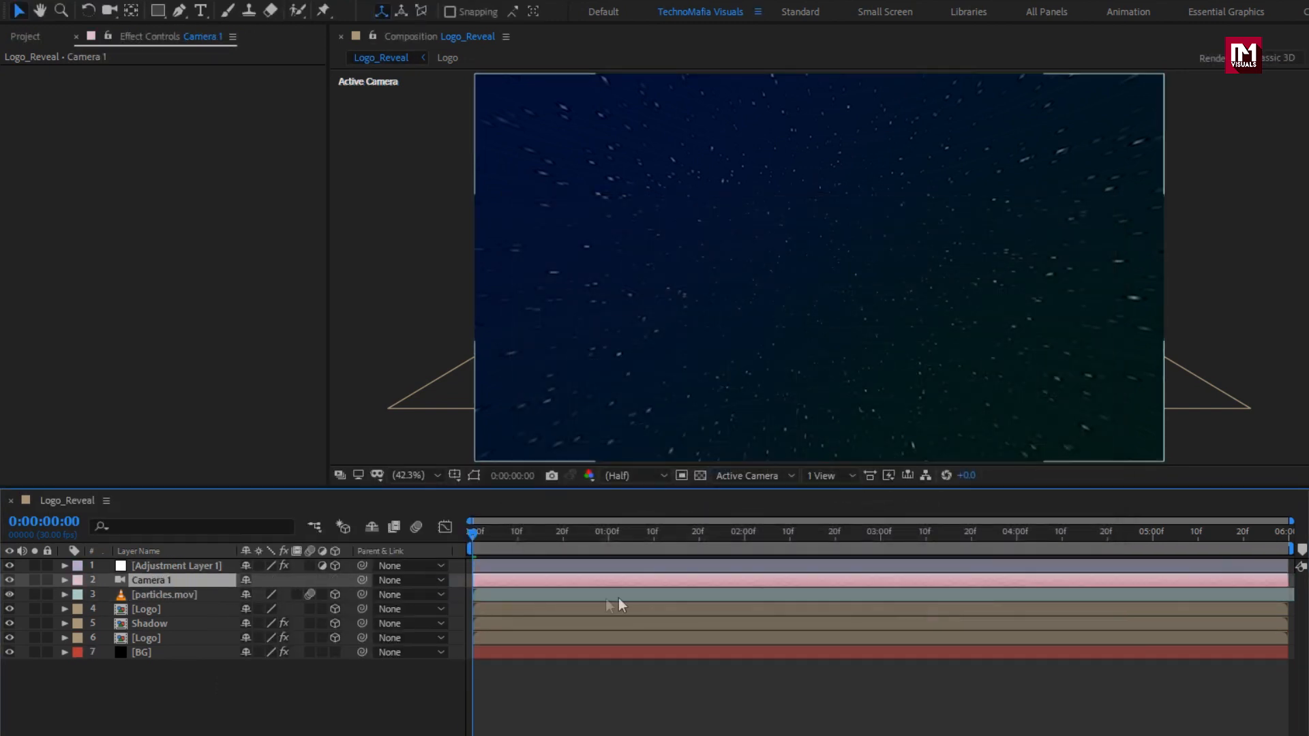
{"action": "left_click_drag", "start_coordinate": [142, 585], "coordinate": [146, 567]}
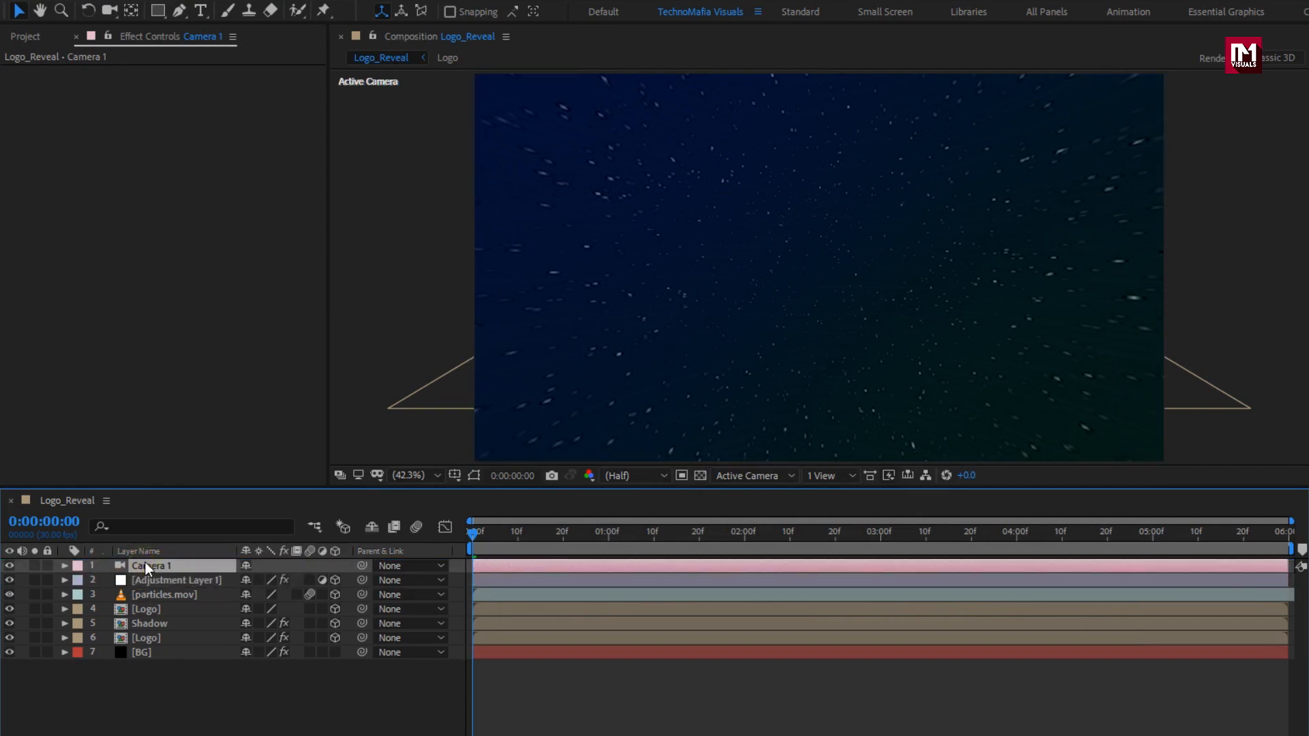
Add a 3D Null 1 and parent Camera 1 to it.
{"action": "right_click", "coordinate": [186, 714]}
{"action": "mouse_move", "coordinate": [256, 534]}
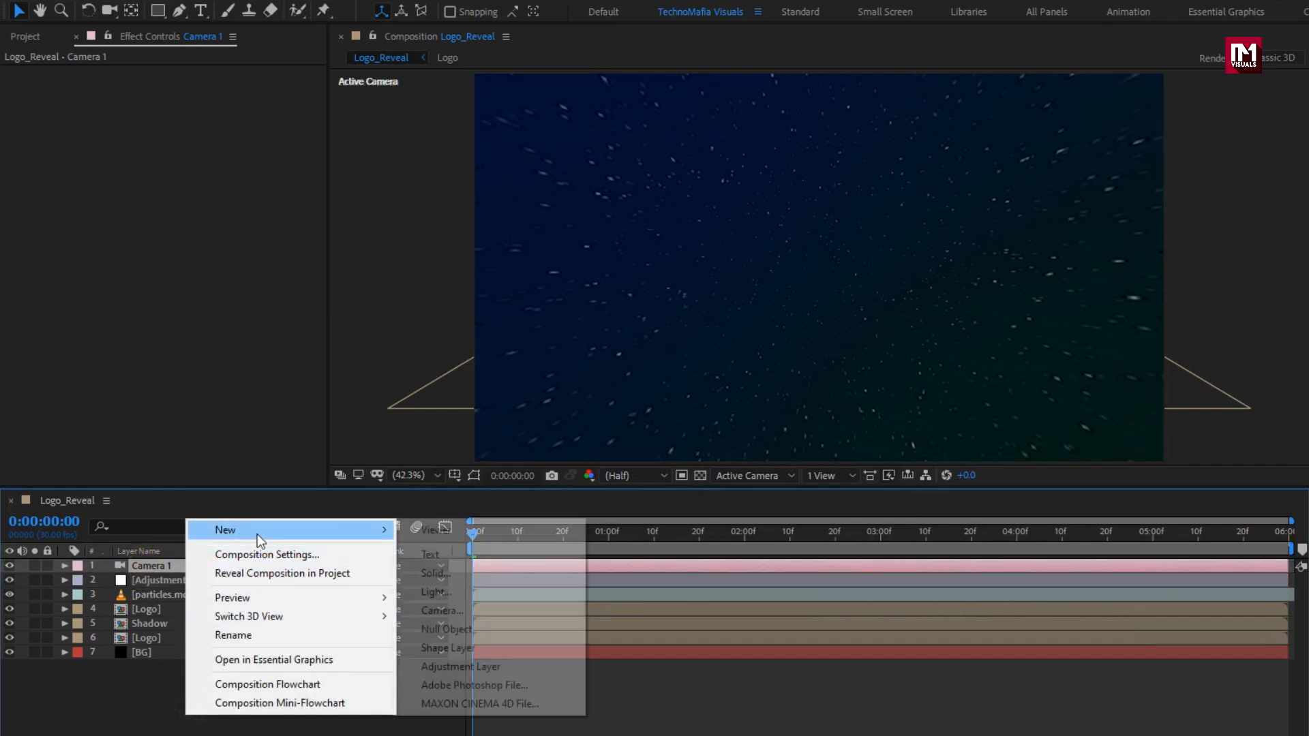
{"action": "left_click", "coordinate": [465, 624]}
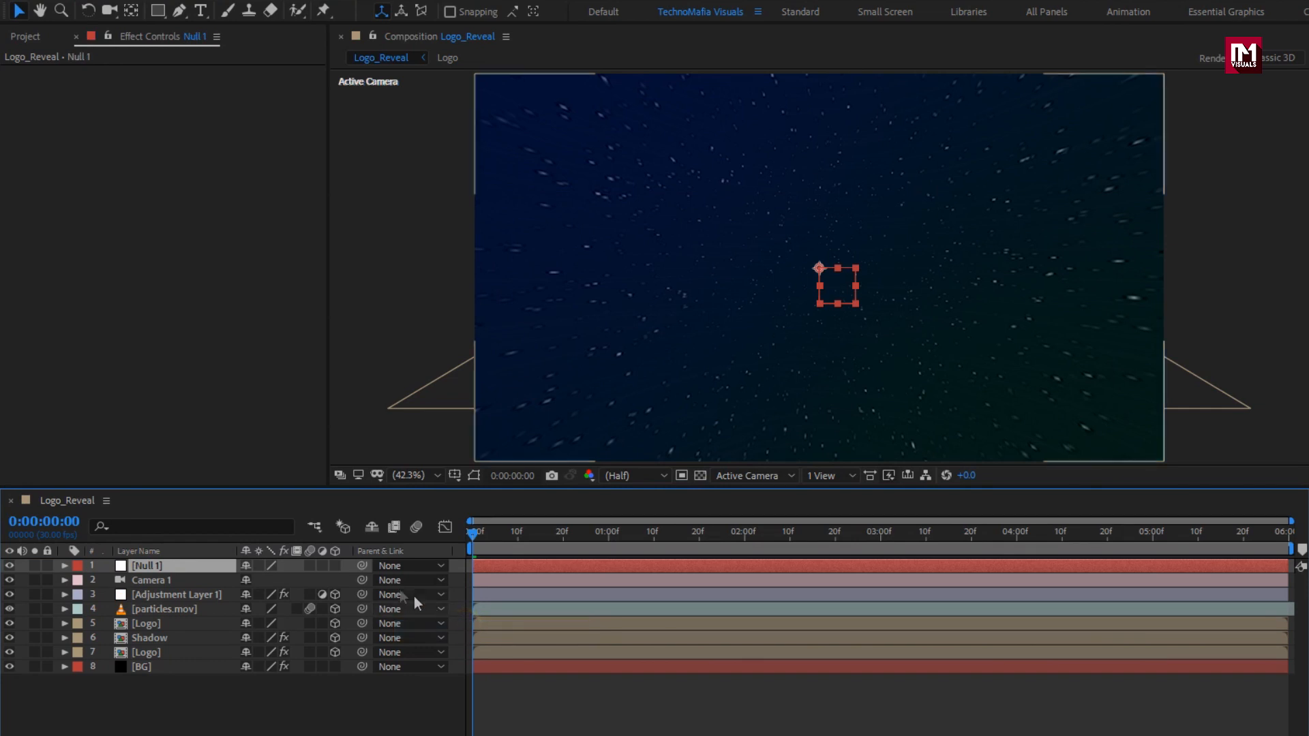
{"action": "left_click", "coordinate": [335, 565]}
{"action": "left_click", "coordinate": [170, 581]}
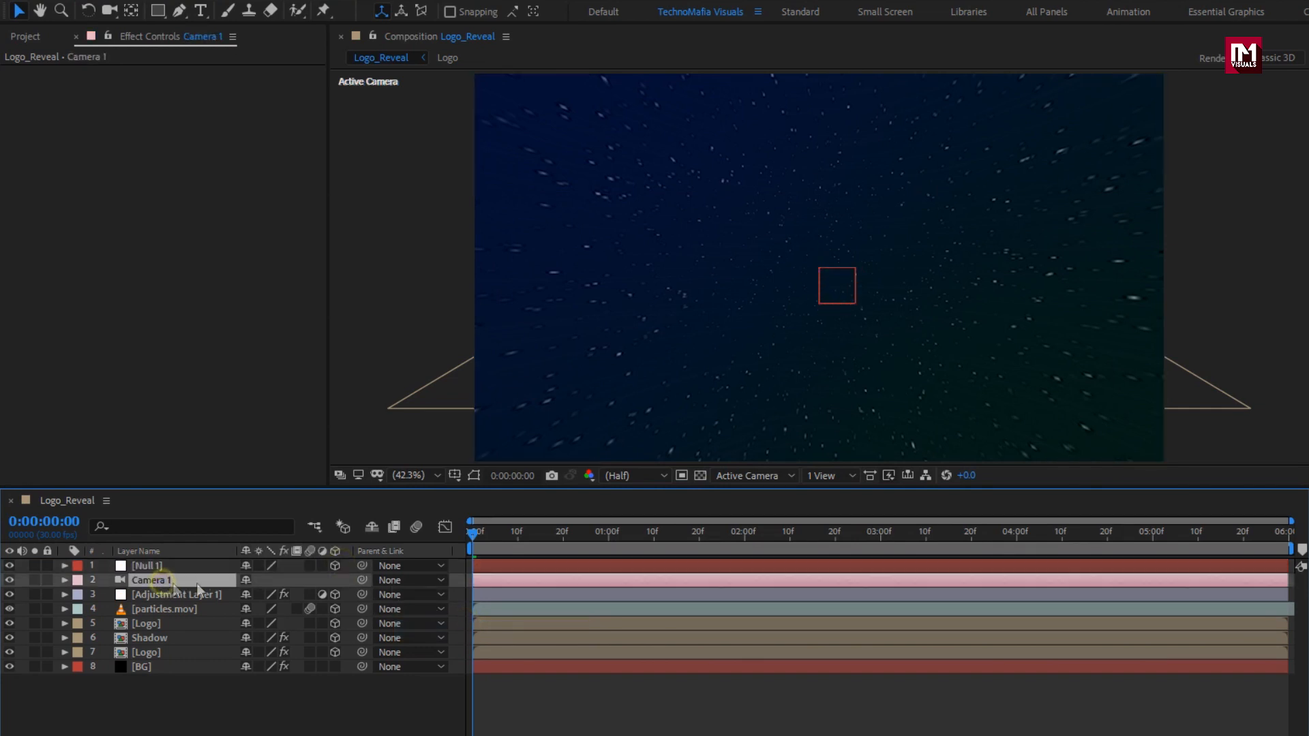
{"action": "left_click", "coordinate": [402, 581]}
{"action": "left_click", "coordinate": [399, 625]}
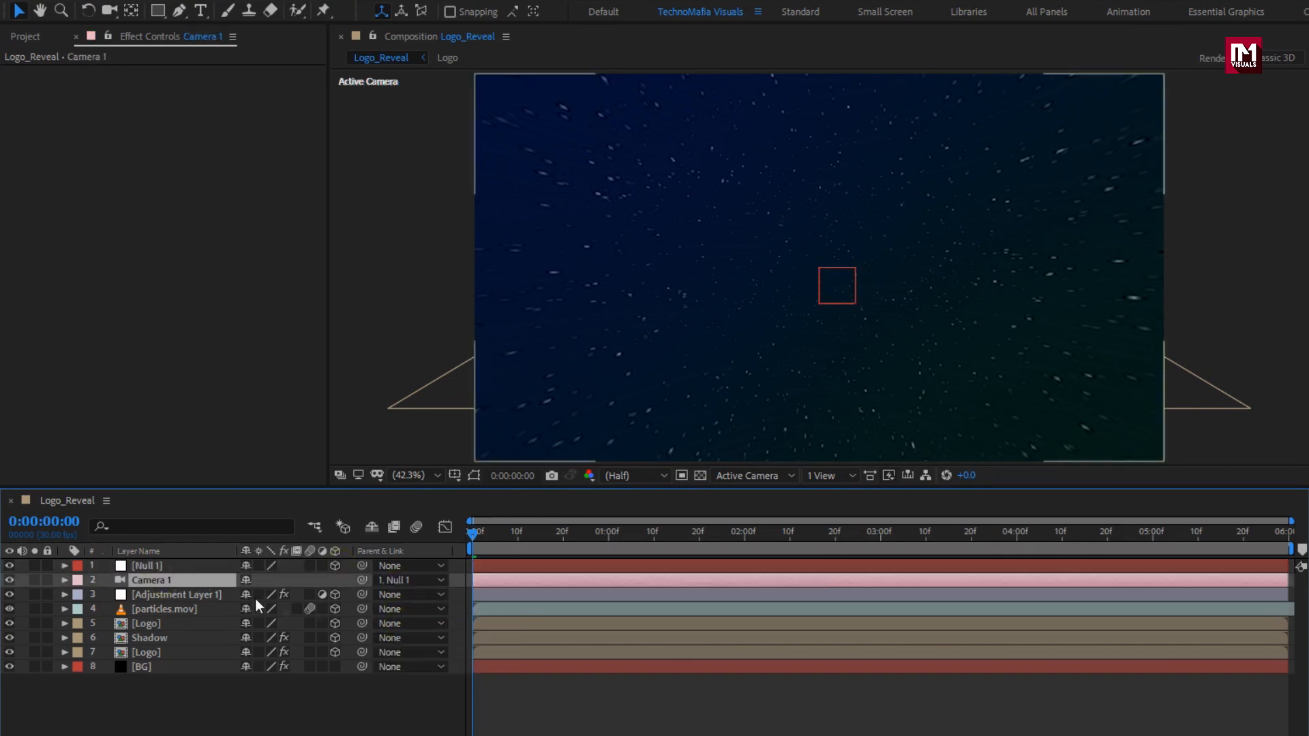
{"action": "key", "text": "p"}
{"action": "left_click", "coordinate": [175, 567]}
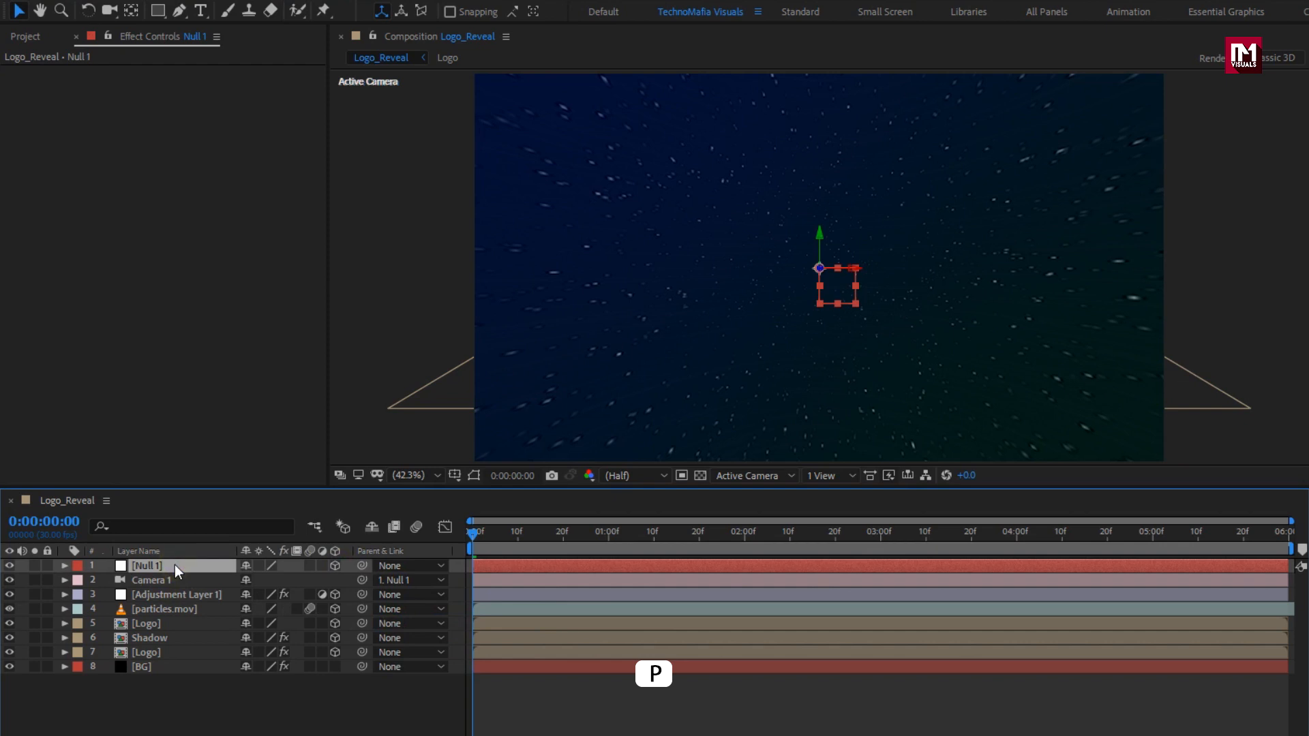
Keyframe Null 1's Position at 4:00, then set its Z depth to 2859 at frame 0.
{"action": "key", "text": "p"}
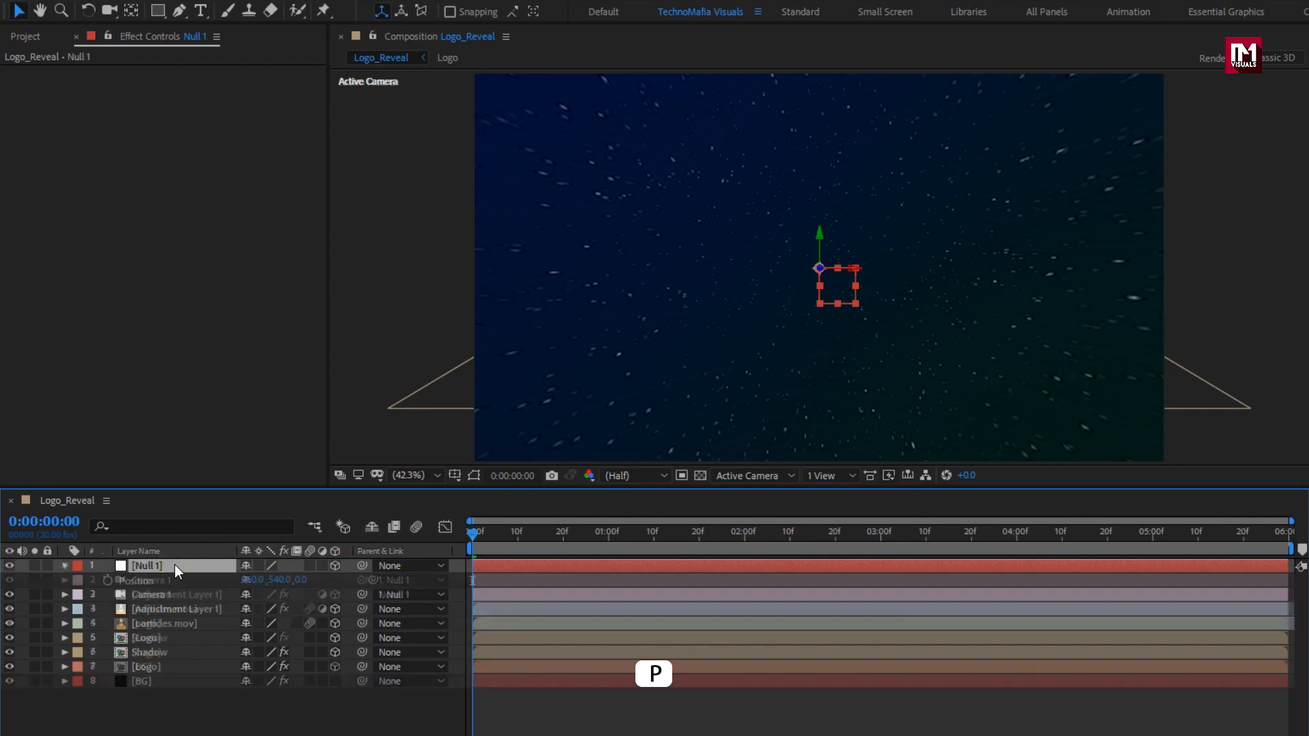
{"action": "left_click", "coordinate": [1016, 542]}
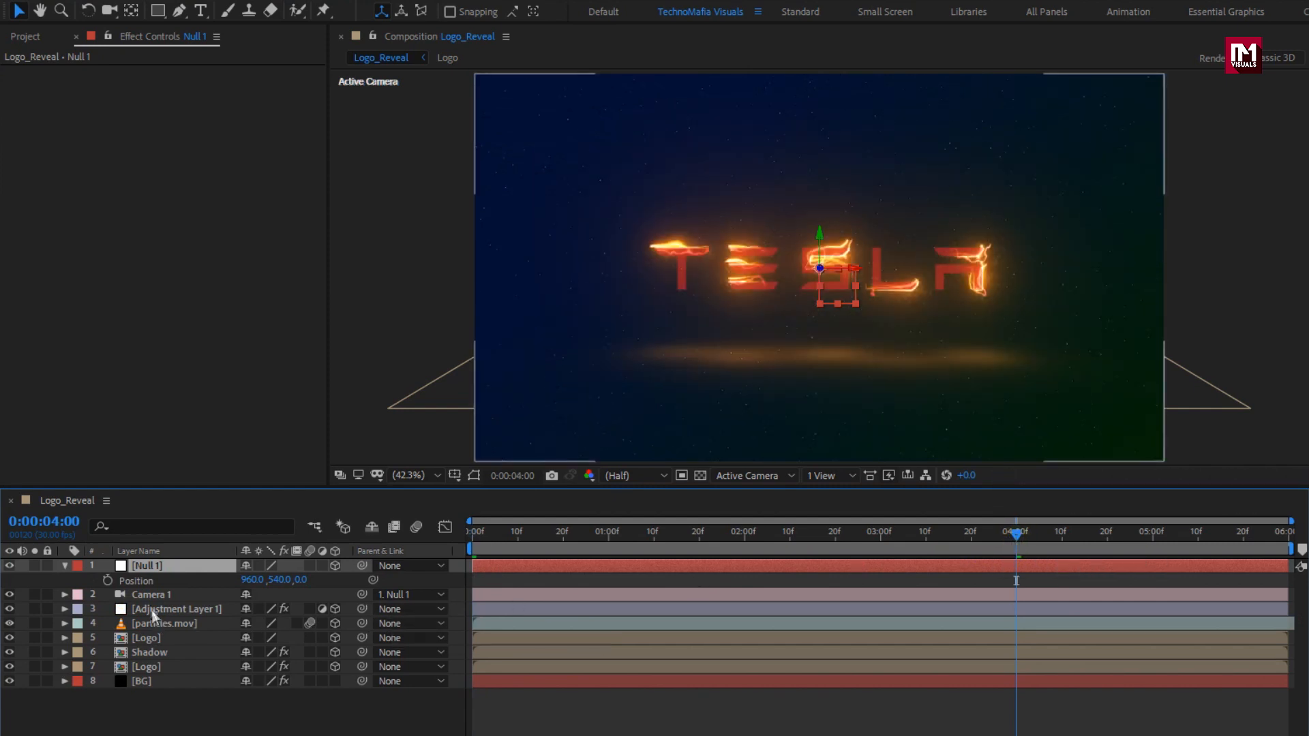
{"action": "left_click", "coordinate": [107, 580]}
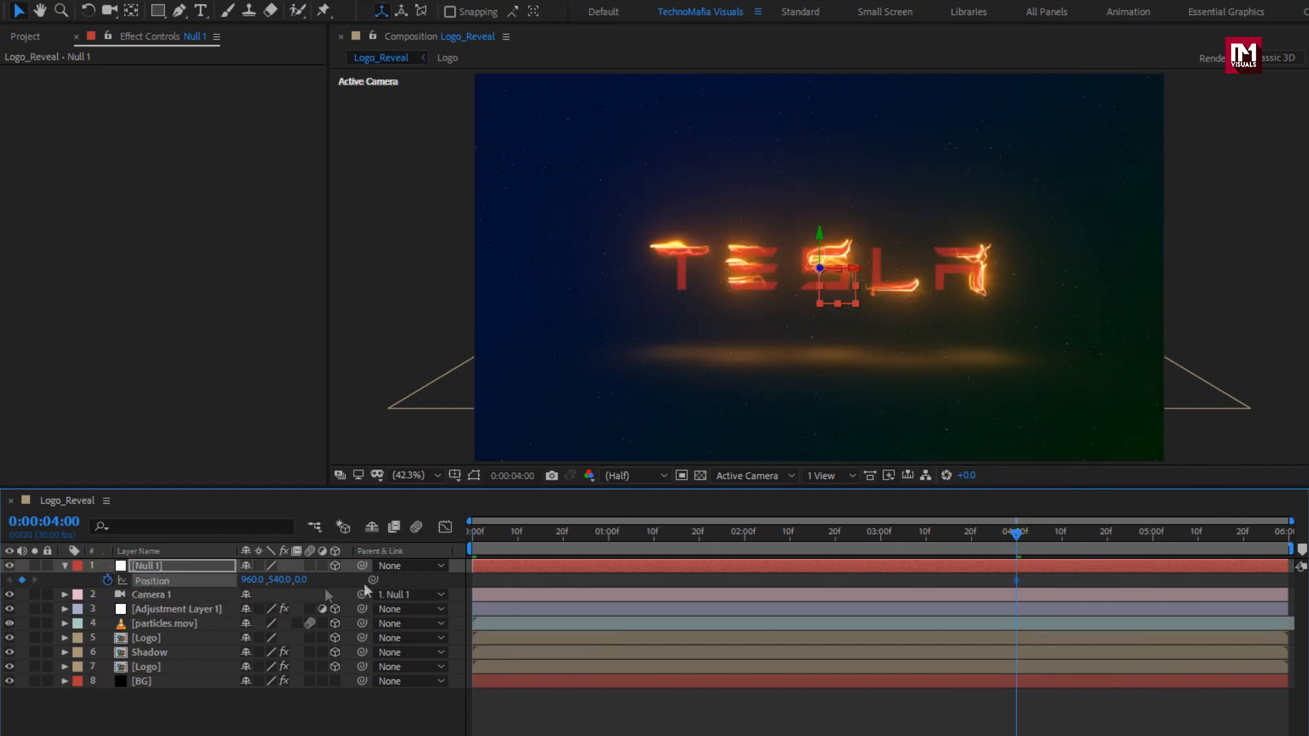
{"action": "left_click", "coordinate": [456, 535]}
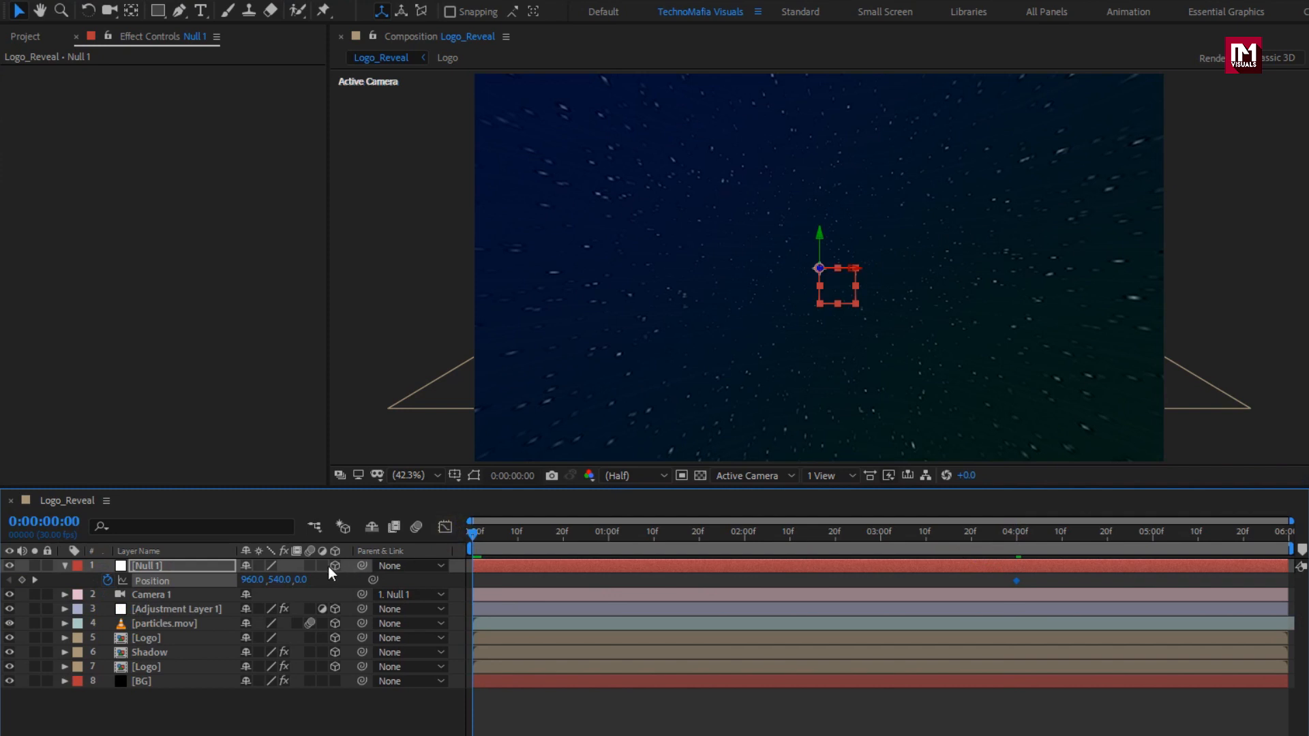
{"action": "left_click_drag", "start_coordinate": [302, 580], "coordinate": [1012, 556]}
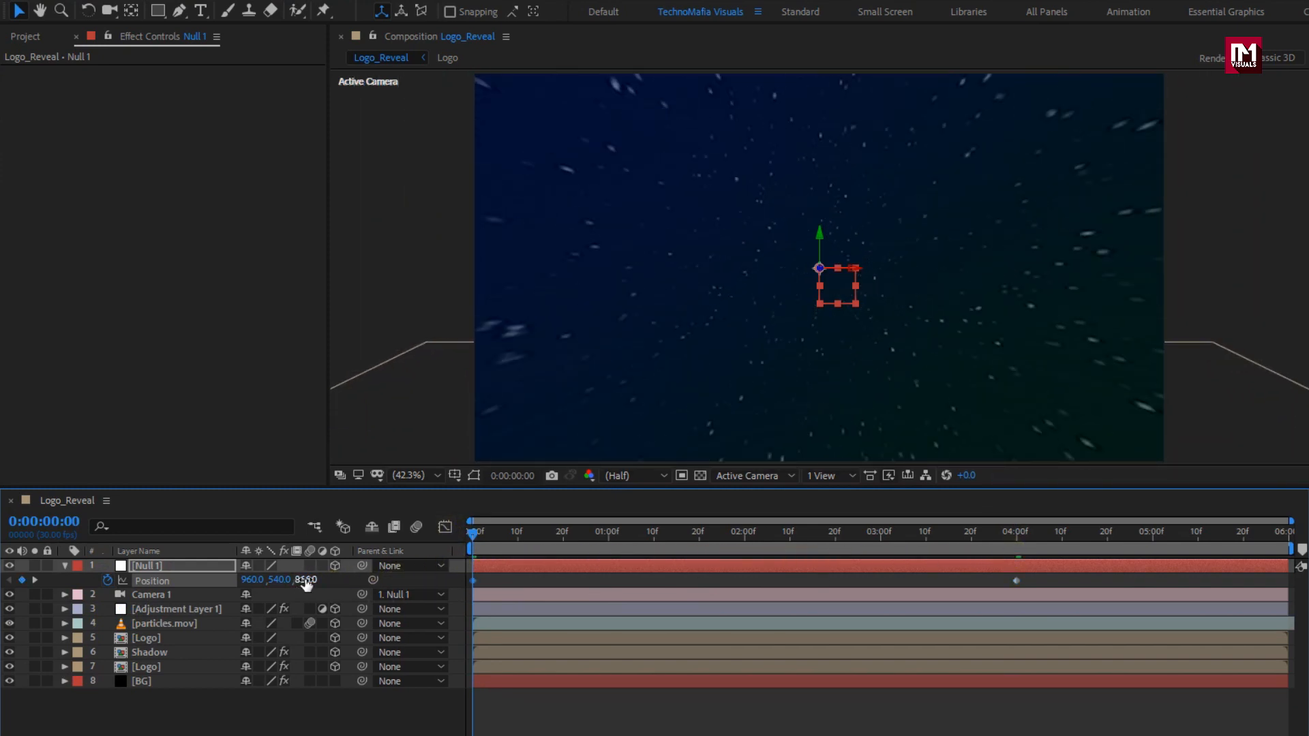
{"action": "left_click_drag", "start_coordinate": [307, 583], "coordinate": [1197, 562]}
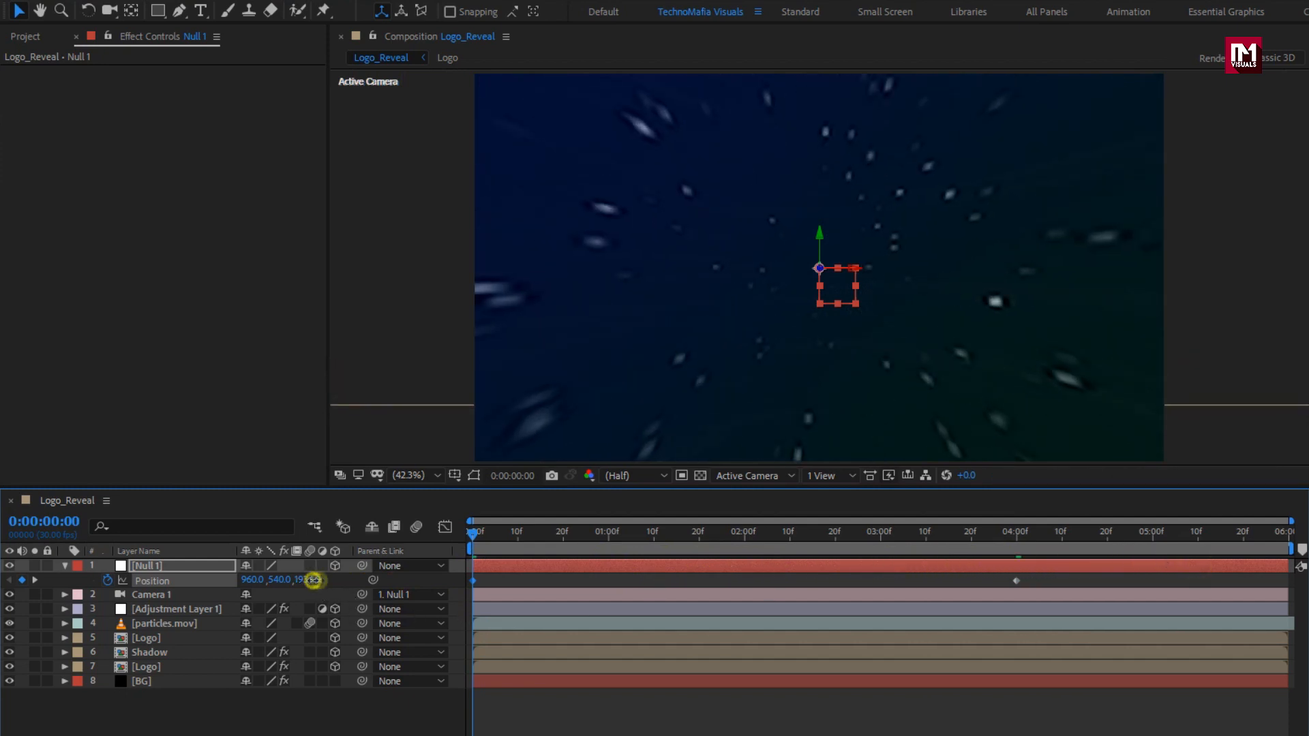
{"action": "left_click_drag", "start_coordinate": [313, 580], "coordinate": [1066, 549]}
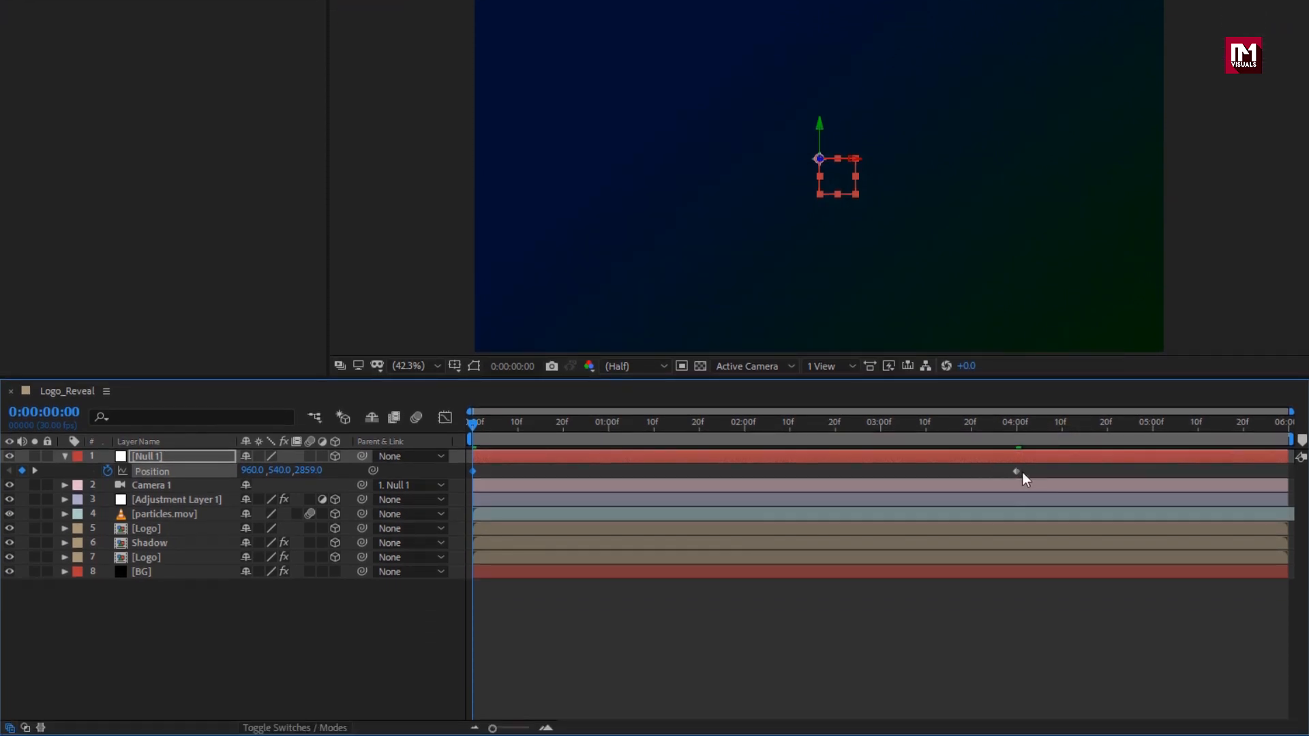
{"action": "left_click", "coordinate": [895, 580]}
{"action": "left_click_drag", "start_coordinate": [895, 475], "coordinate": [468, 485]}
Apply Easy Ease to Null 1's Position keyframes and reshape their influence in the speed graph.
{"action": "right_click", "coordinate": [472, 472]}
{"action": "mouse_move", "coordinate": [632, 683]}
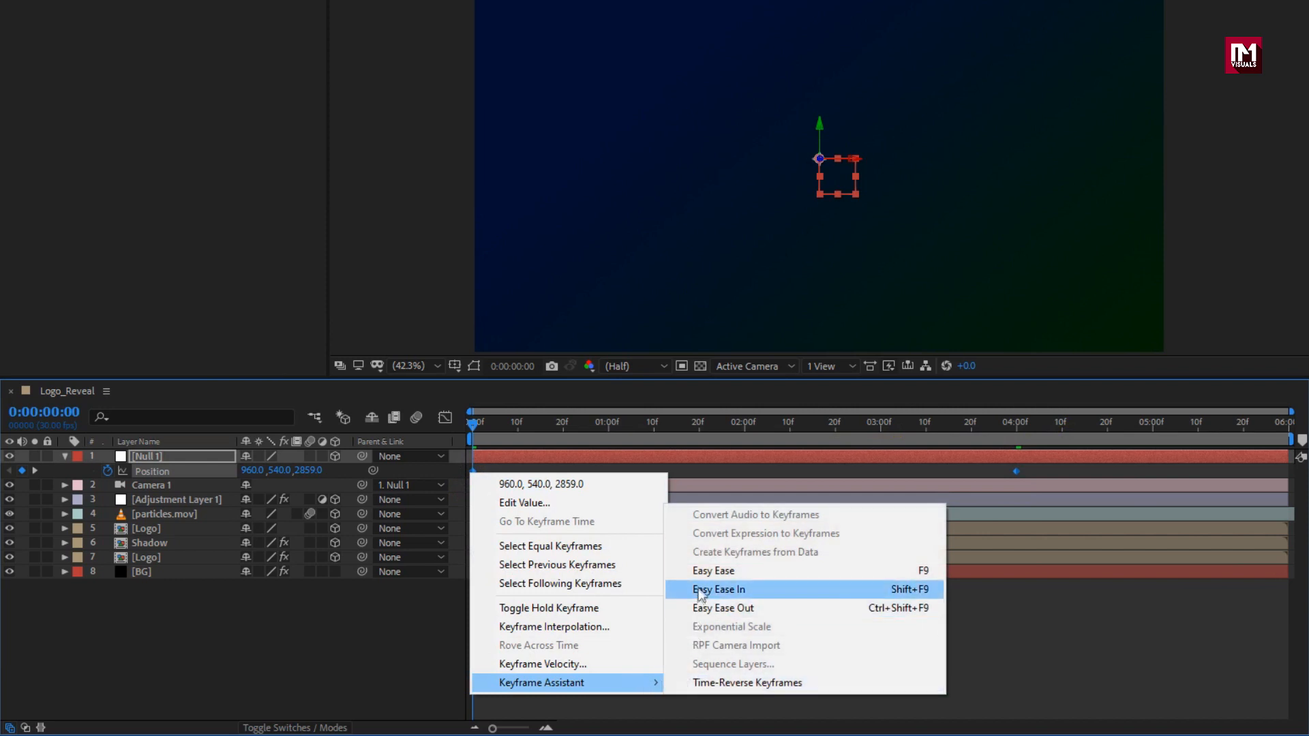
{"action": "left_click", "coordinate": [698, 574]}
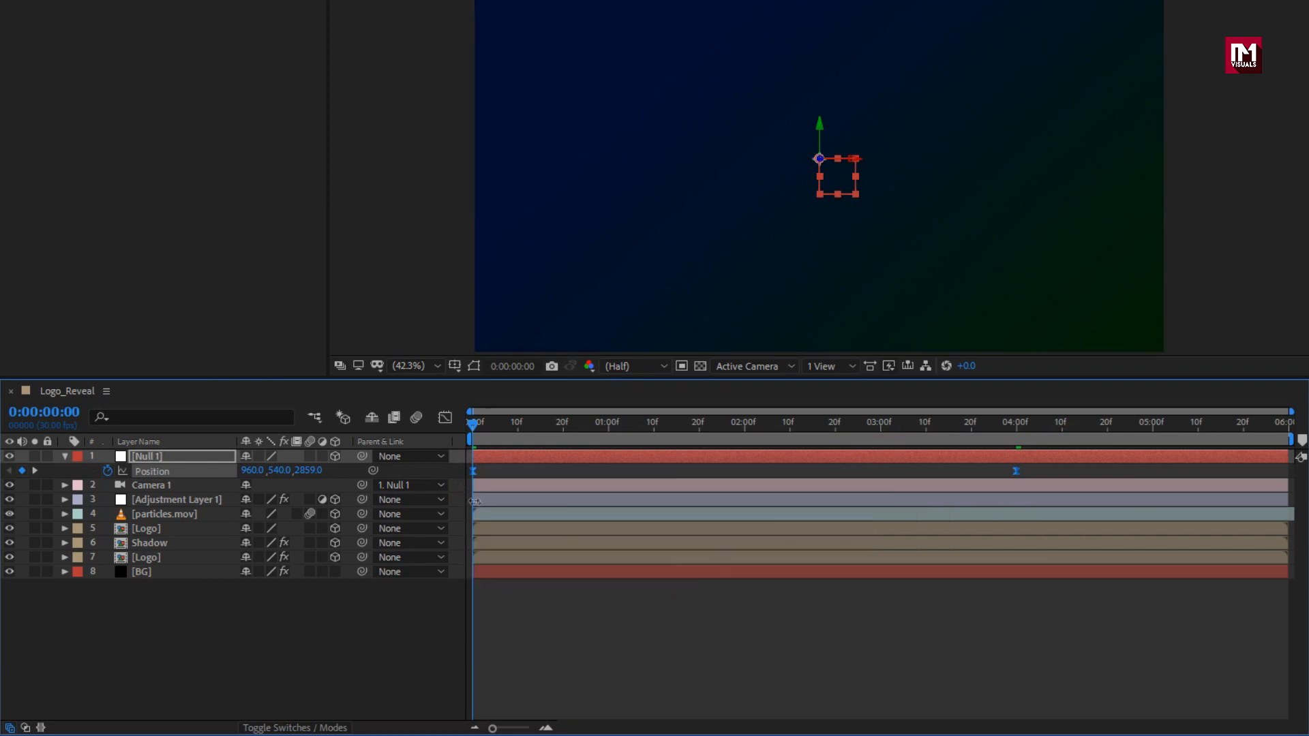
{"action": "left_click", "coordinate": [445, 418]}
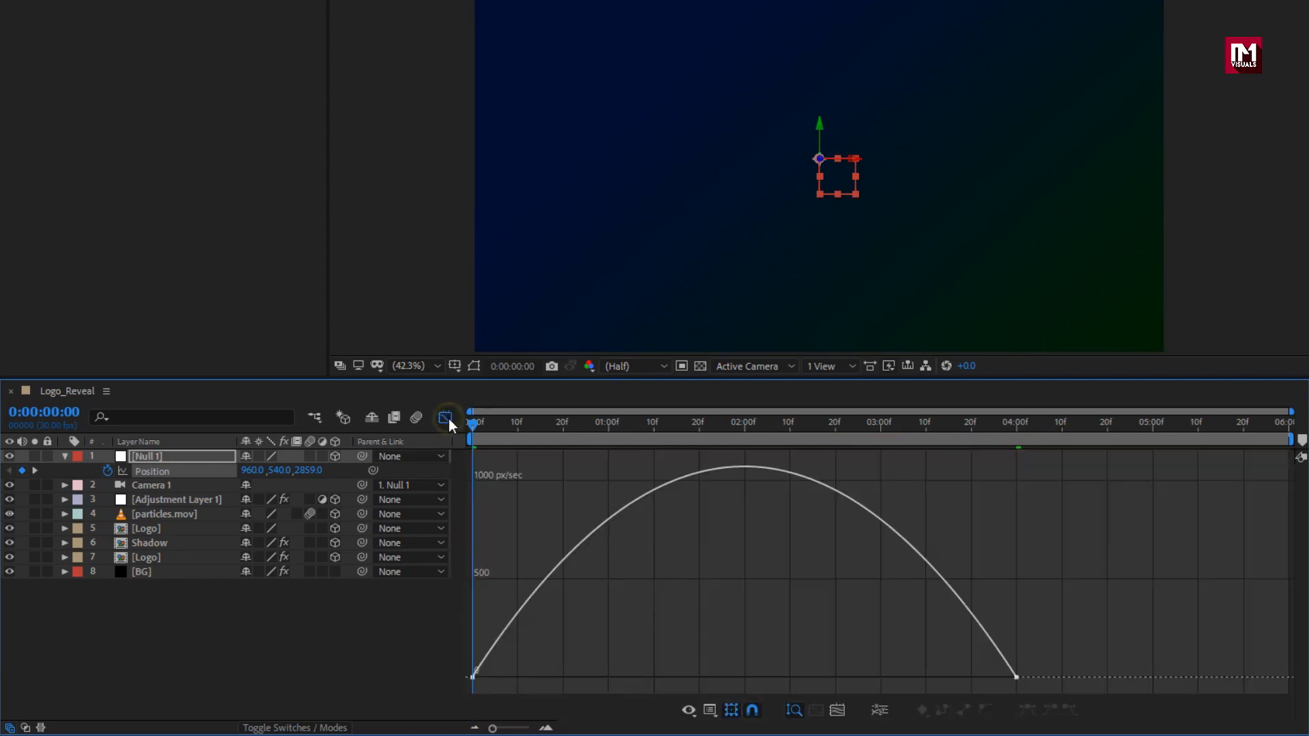
{"action": "left_click", "coordinate": [1015, 677]}
{"action": "left_click_drag", "start_coordinate": [933, 679], "coordinate": [731, 678]}
{"action": "left_click_drag", "start_coordinate": [550, 682], "coordinate": [492, 679]}
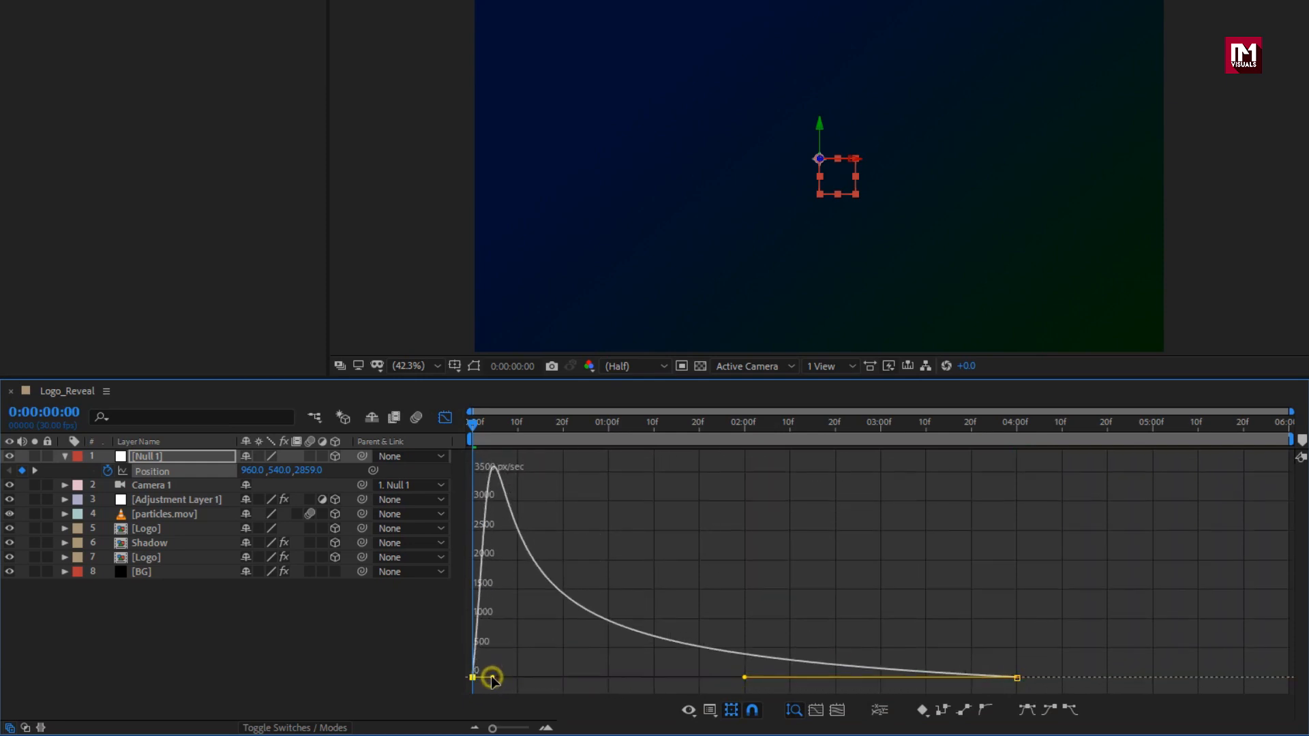
{"action": "left_click", "coordinate": [445, 417]}
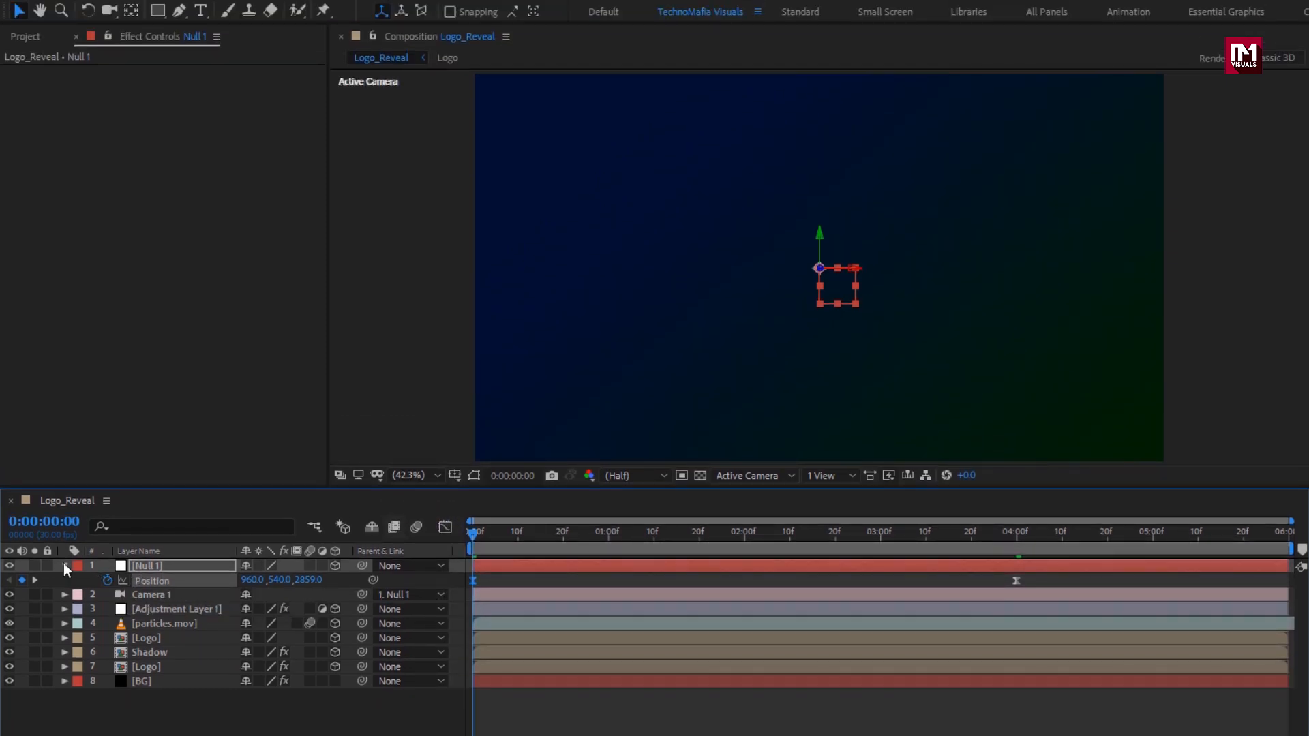
Add Adjustment Layer 2 and apply the Curves effect to it.
{"action": "left_click", "coordinate": [64, 566]}
{"action": "right_click", "coordinate": [205, 724]}
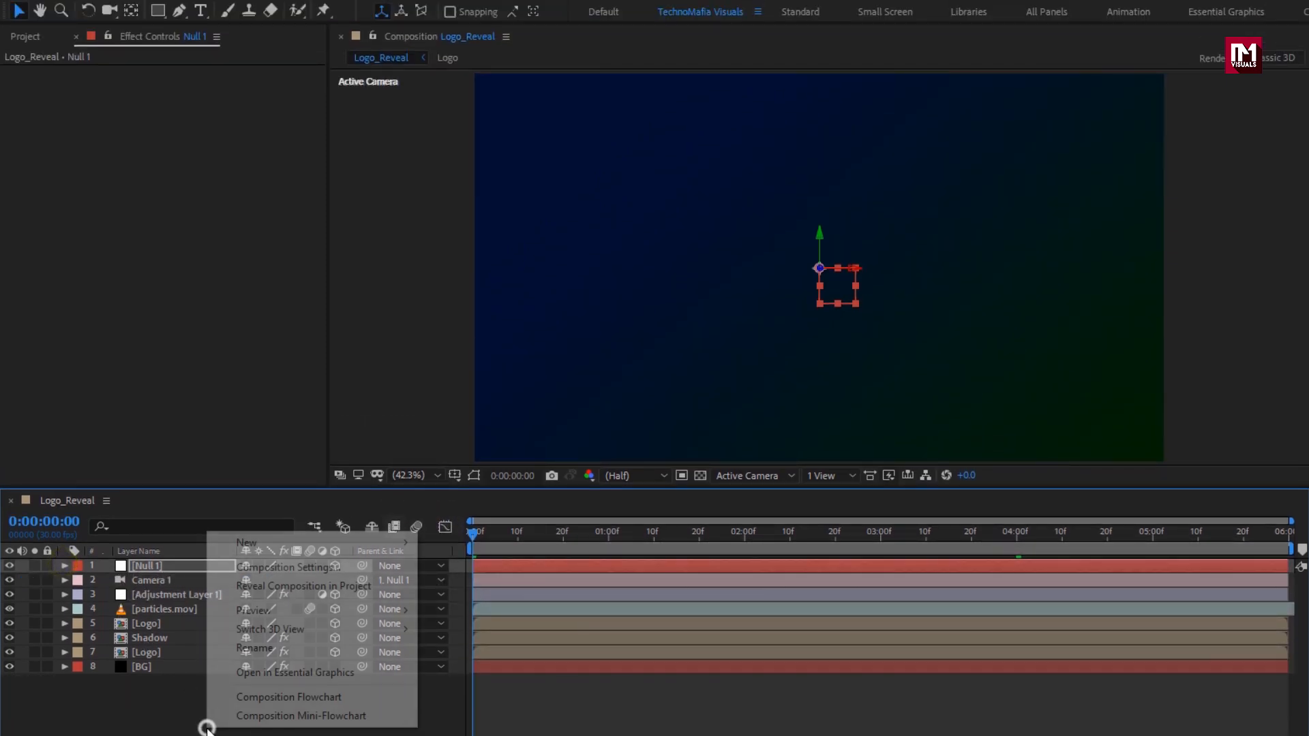
{"action": "mouse_move", "coordinate": [251, 546]}
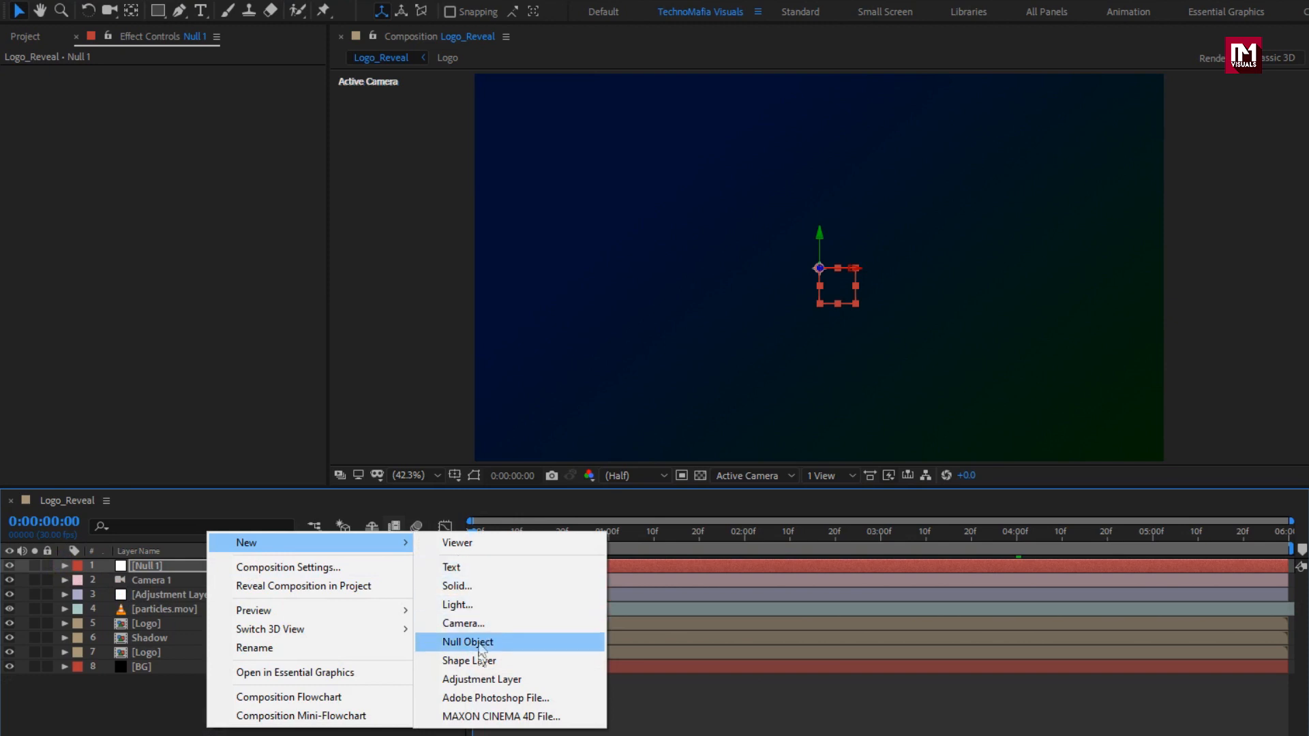
{"action": "left_click", "coordinate": [481, 679]}
{"action": "left_click", "coordinate": [1154, 69]}
{"action": "type", "text": "opt"}
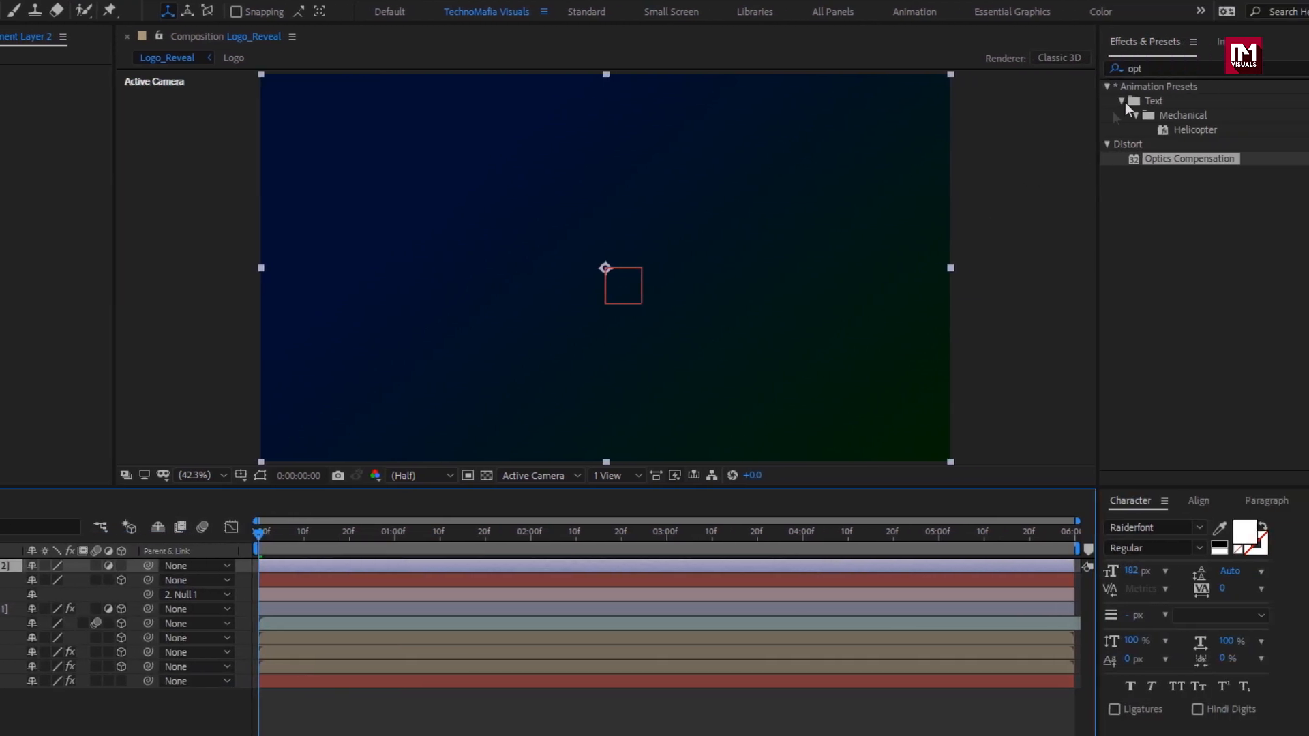
{"action": "type", "text": "curv"}
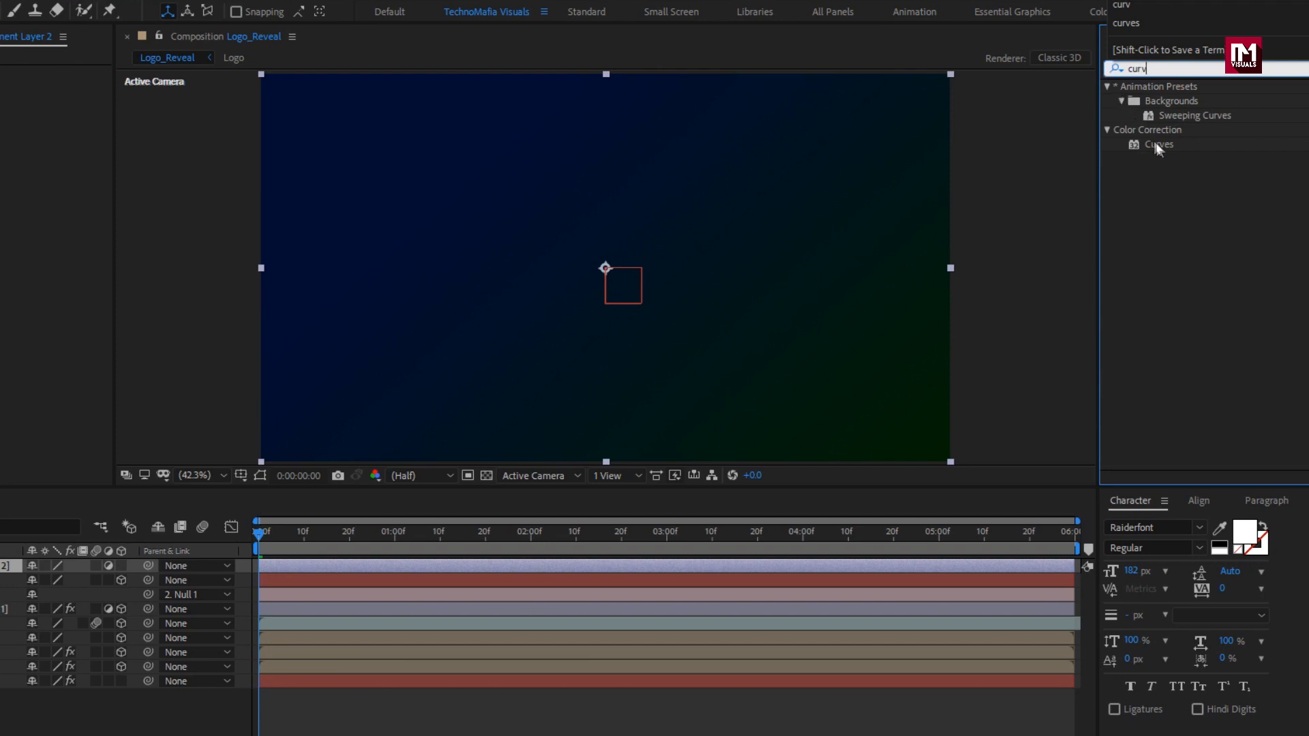
{"action": "double_click", "coordinate": [1158, 145]}
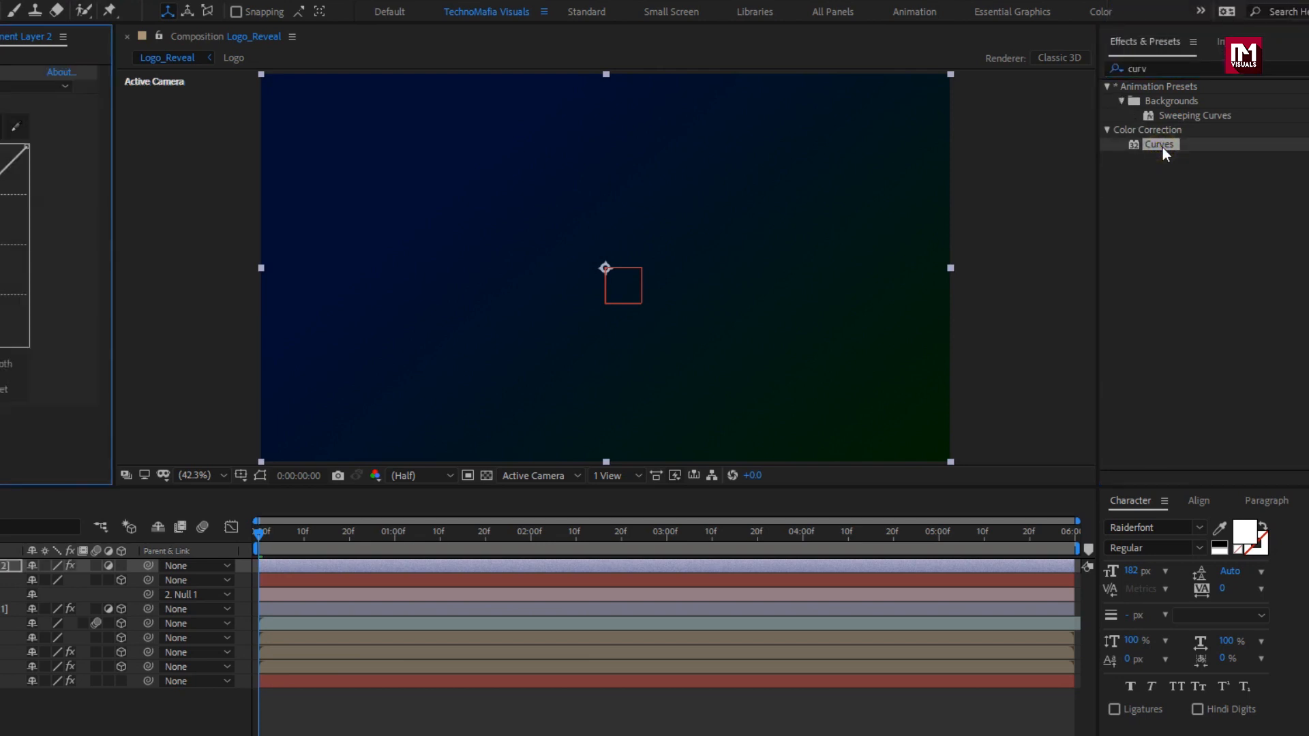
Bend the RGB curve into a gentle S, checking it at 0:00:02:12.
{"action": "left_click_drag", "start_coordinate": [196, 198], "coordinate": [181, 194]}
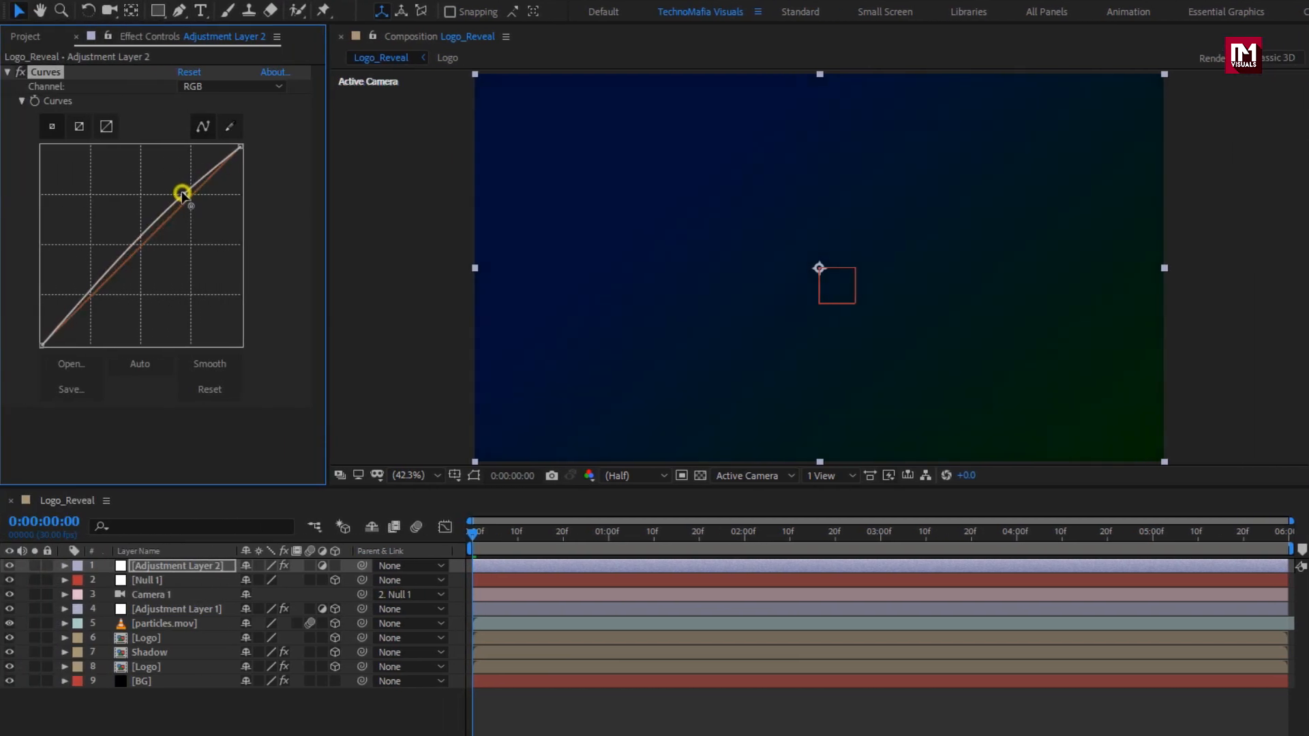
{"action": "left_click_drag", "start_coordinate": [93, 286], "coordinate": [100, 295]}
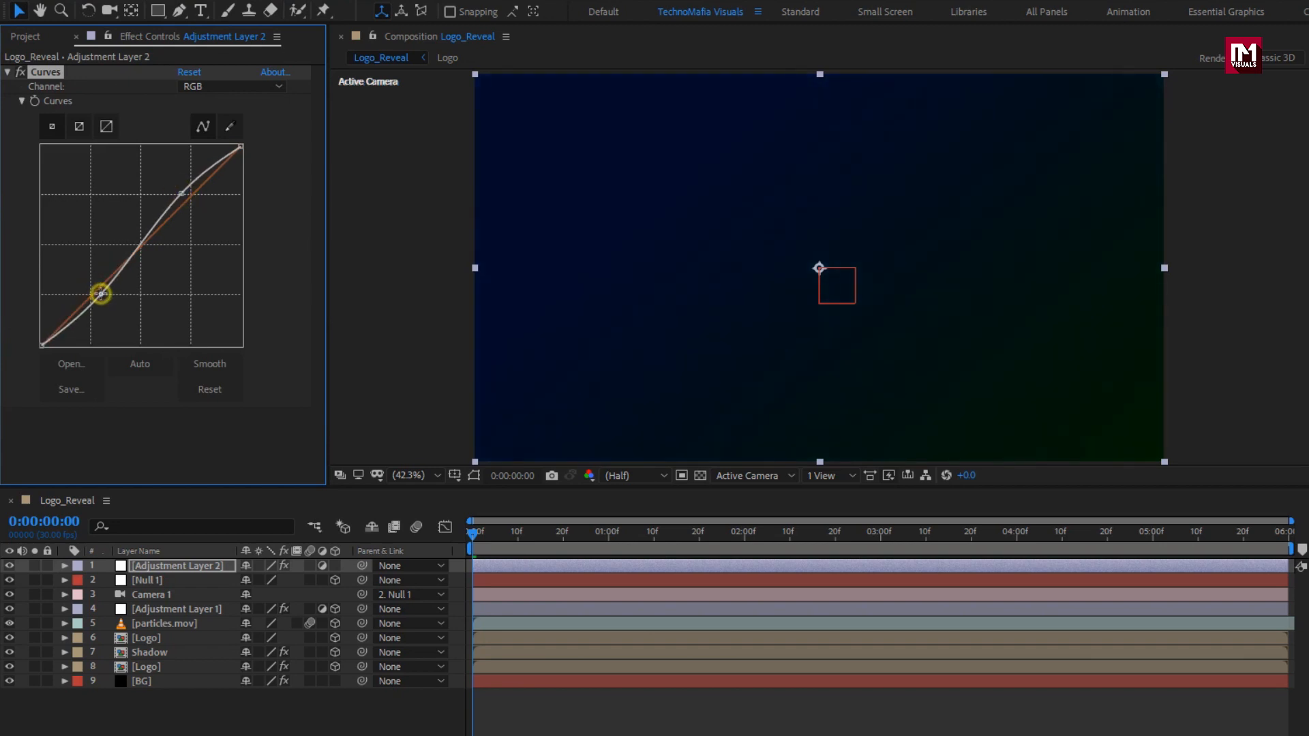
{"action": "left_click", "coordinate": [796, 531]}
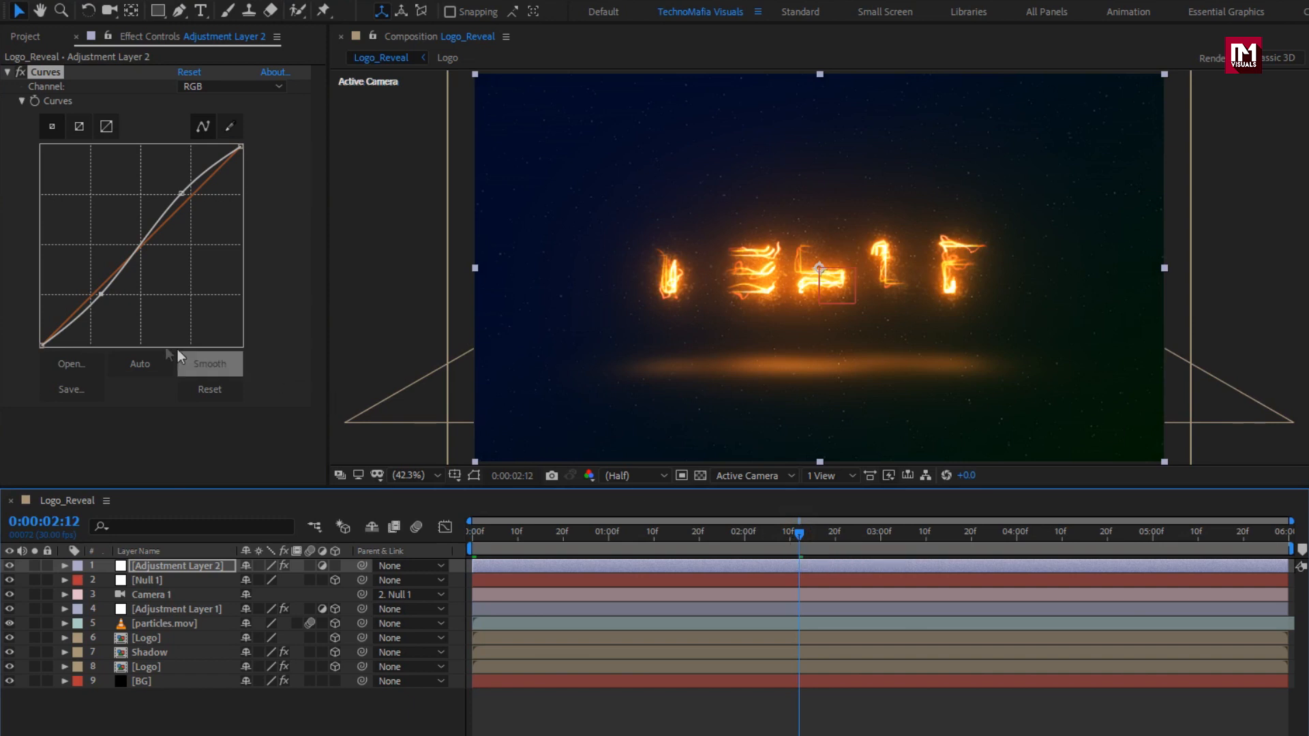
{"action": "left_click", "coordinate": [98, 296]}
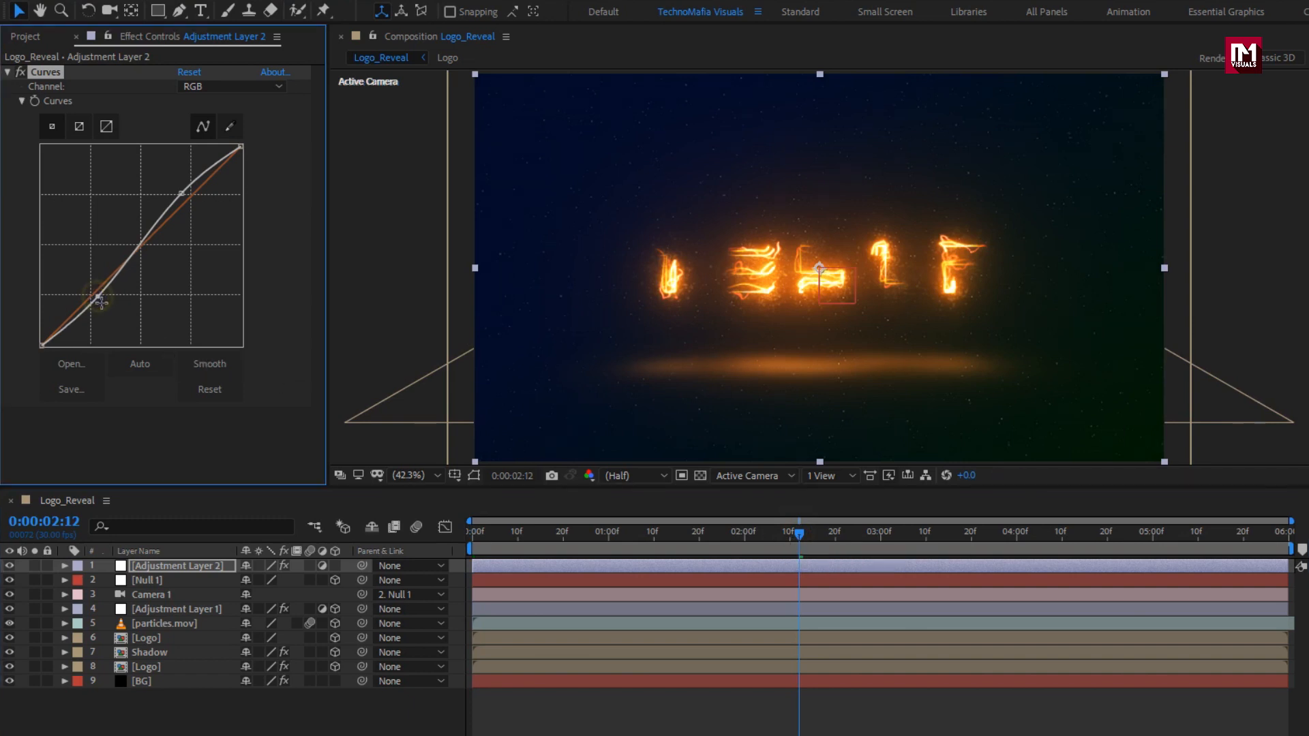
{"action": "left_click_drag", "start_coordinate": [98, 295], "coordinate": [100, 298]}
Create a black 1920×1080 solid named Frame at the top of Logo_Reveal.
{"action": "right_click", "coordinate": [161, 718]}
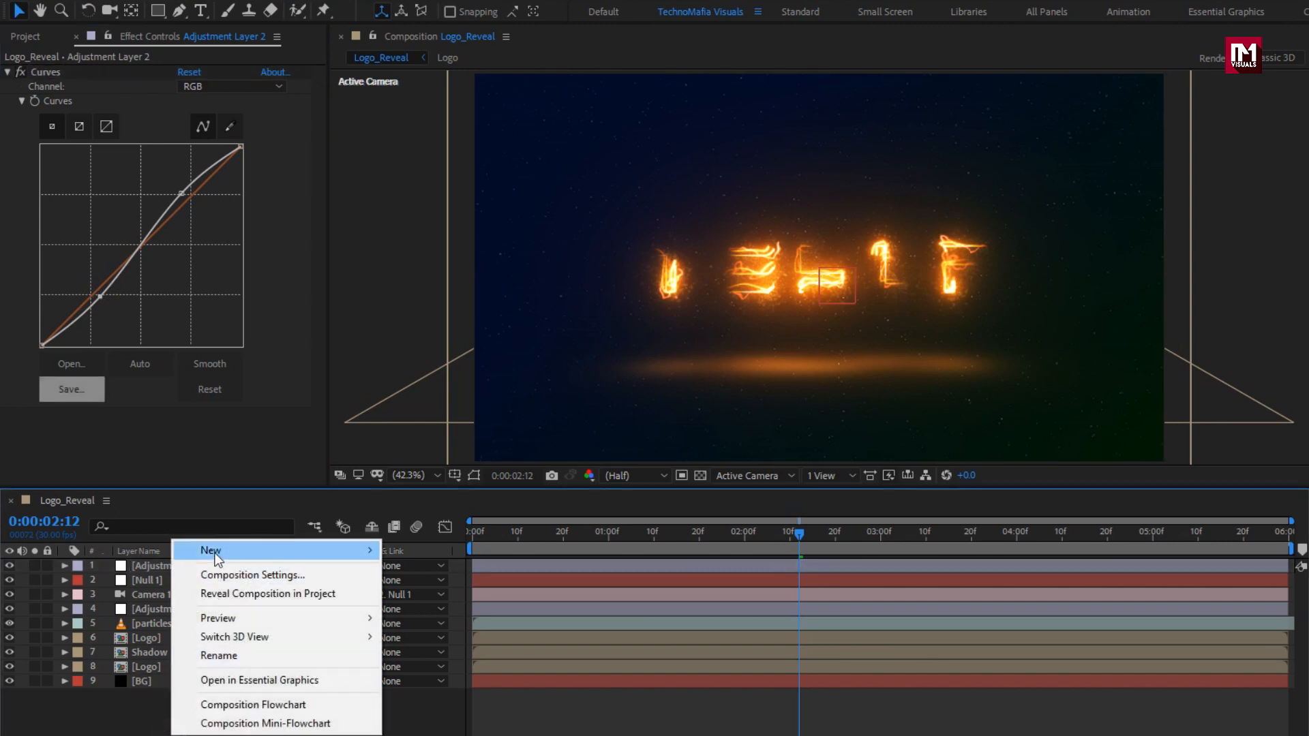
{"action": "mouse_move", "coordinate": [215, 554]}
{"action": "left_click", "coordinate": [455, 599]}
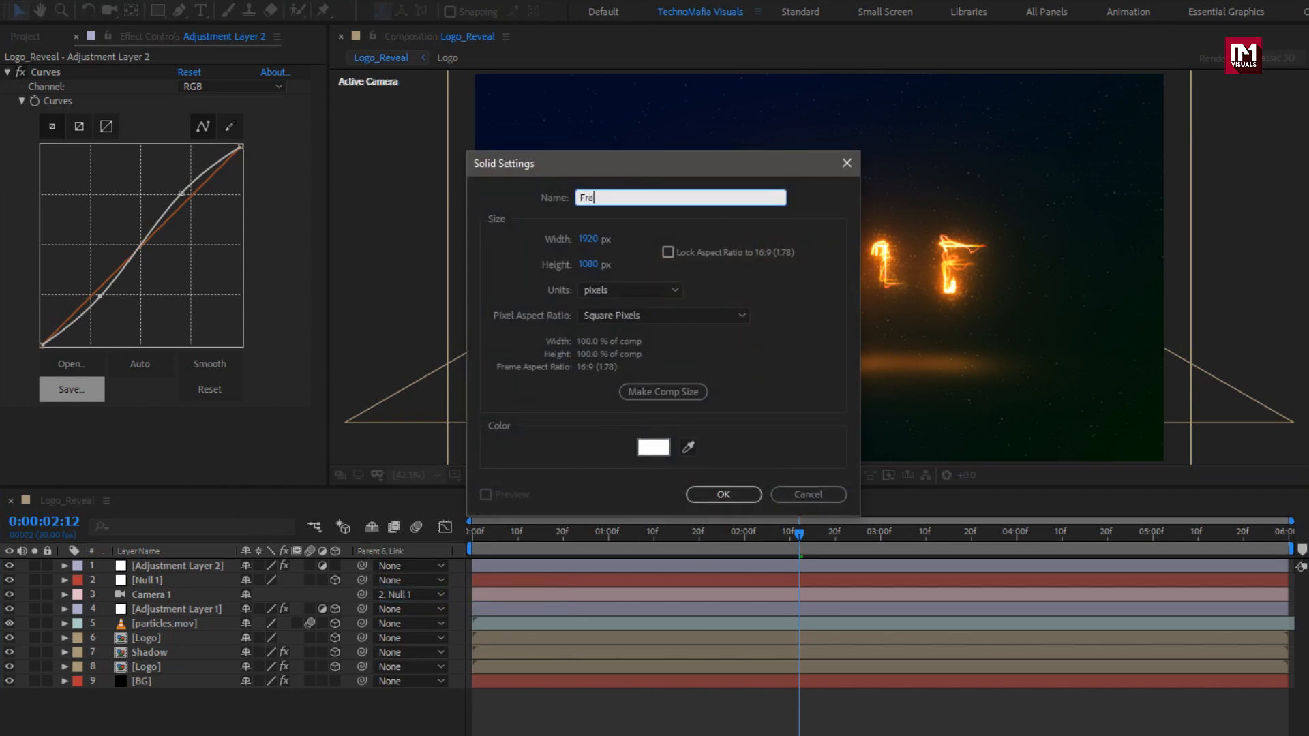
{"action": "left_click", "coordinate": [649, 450]}
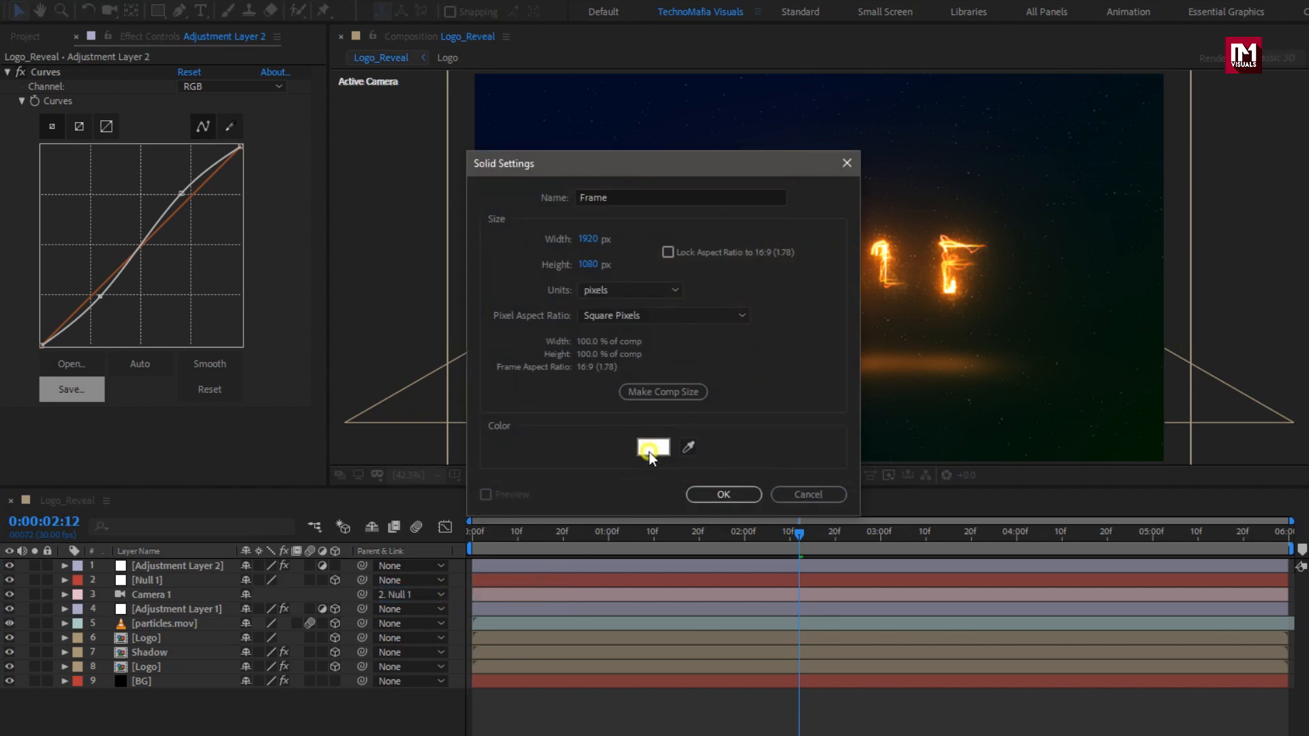
{"action": "left_click_drag", "start_coordinate": [406, 388], "coordinate": [437, 459]}
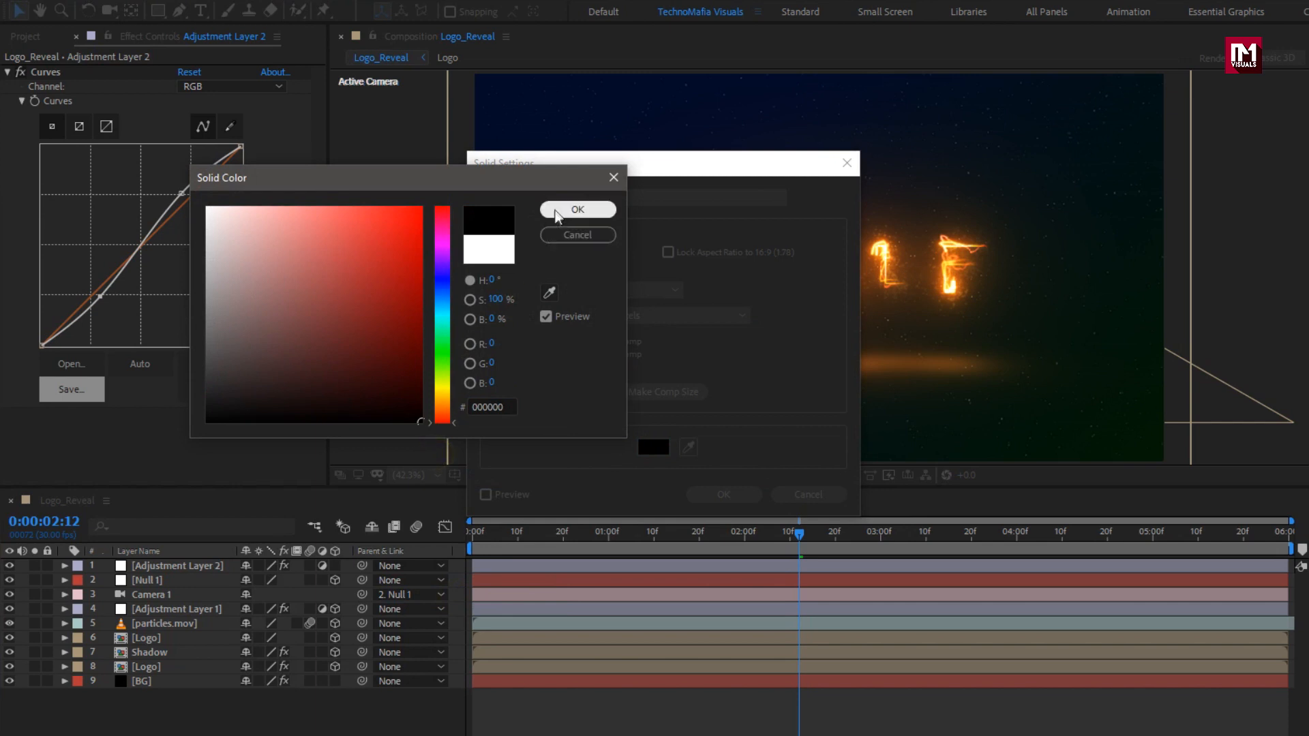
{"action": "left_click", "coordinate": [577, 209]}
{"action": "left_click", "coordinate": [709, 495]}
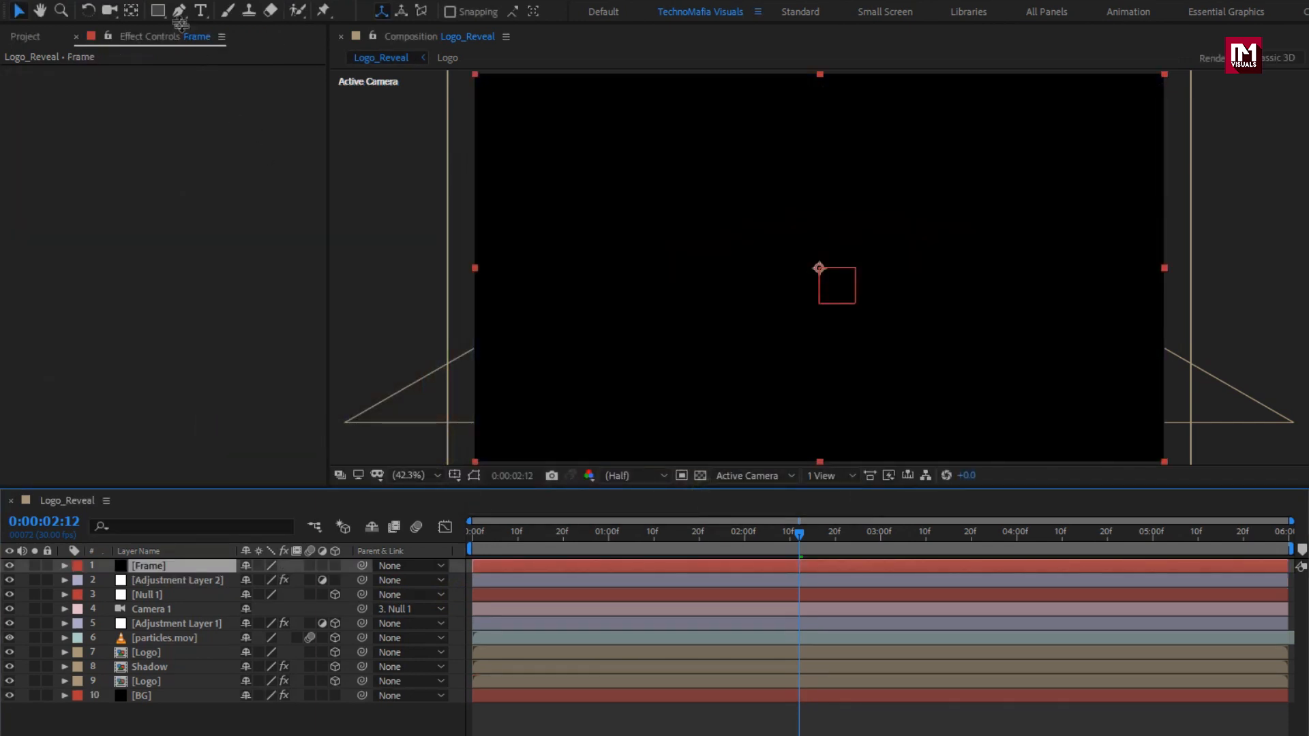
Mask the Frame solid from 10% to 90% of source height and invert it into letterbox bars.
{"action": "double_click", "coordinate": [160, 11]}
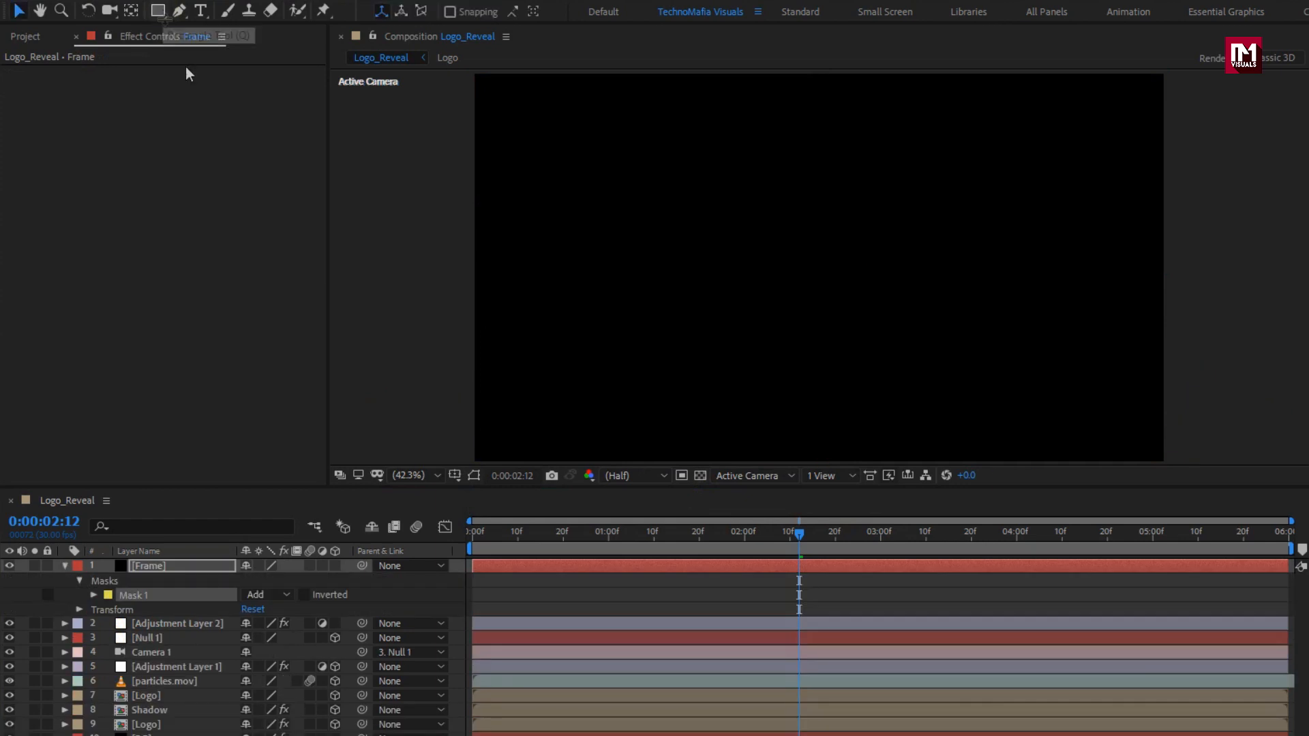
{"action": "left_click", "coordinate": [473, 476]}
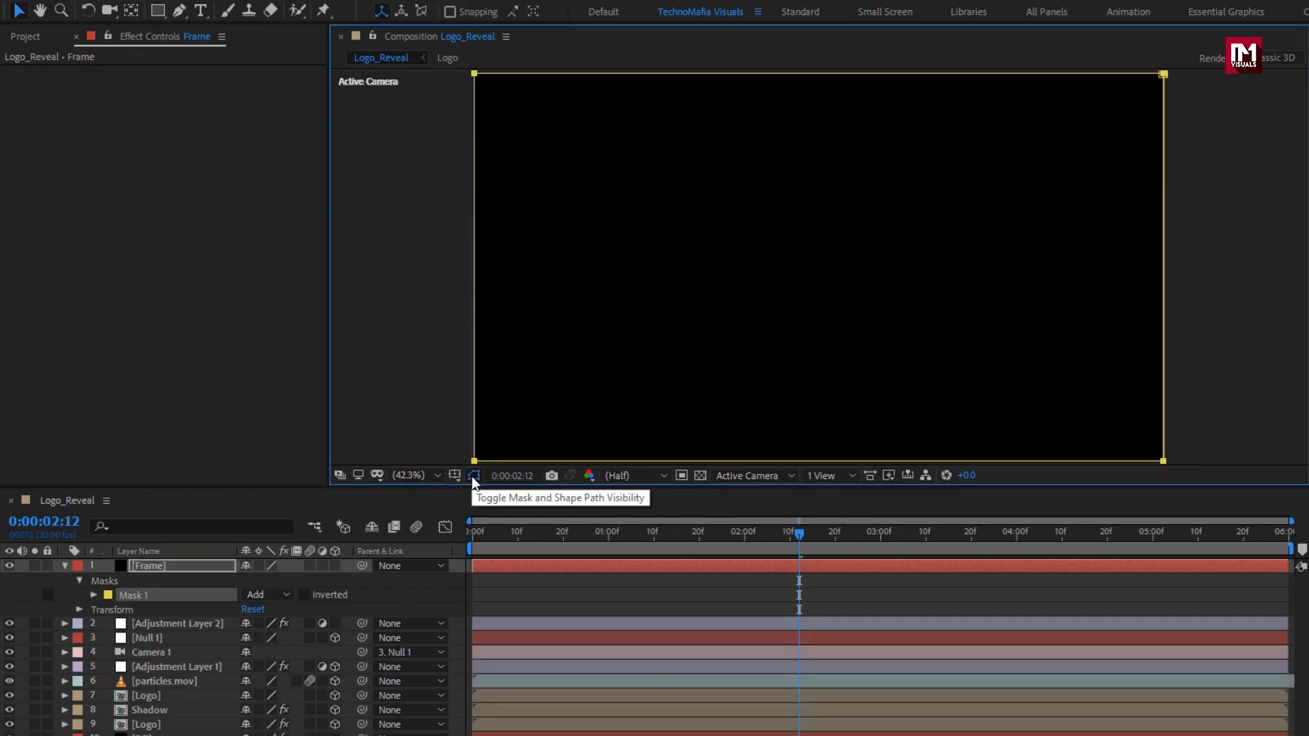
{"action": "left_click", "coordinate": [94, 595]}
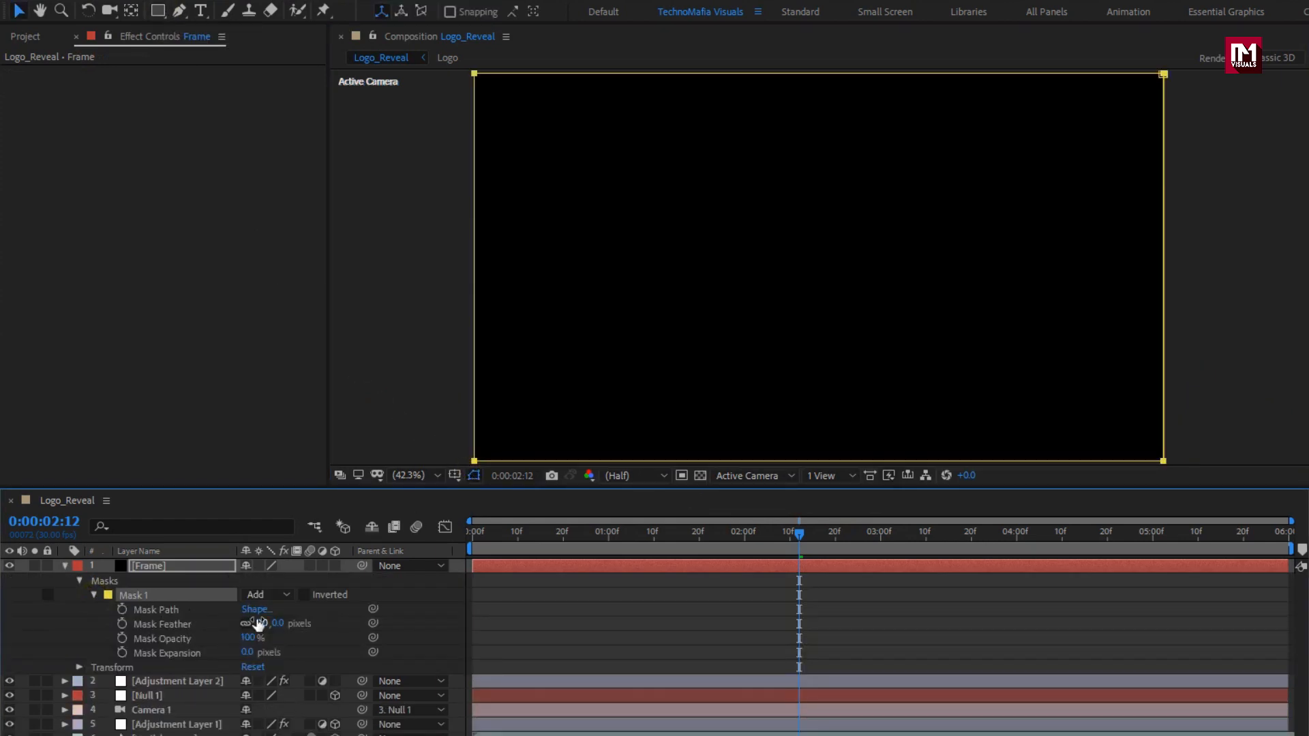
{"action": "left_click", "coordinate": [256, 610]}
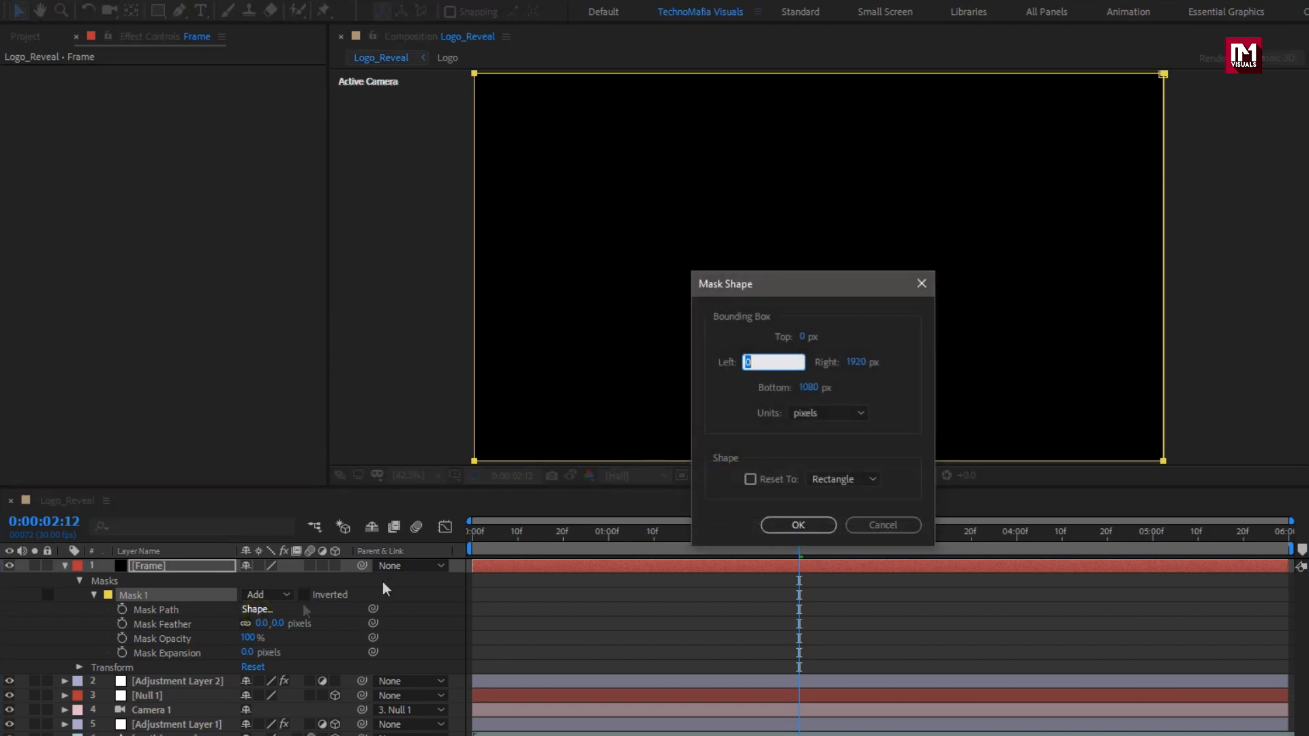
{"action": "left_click", "coordinate": [825, 413]}
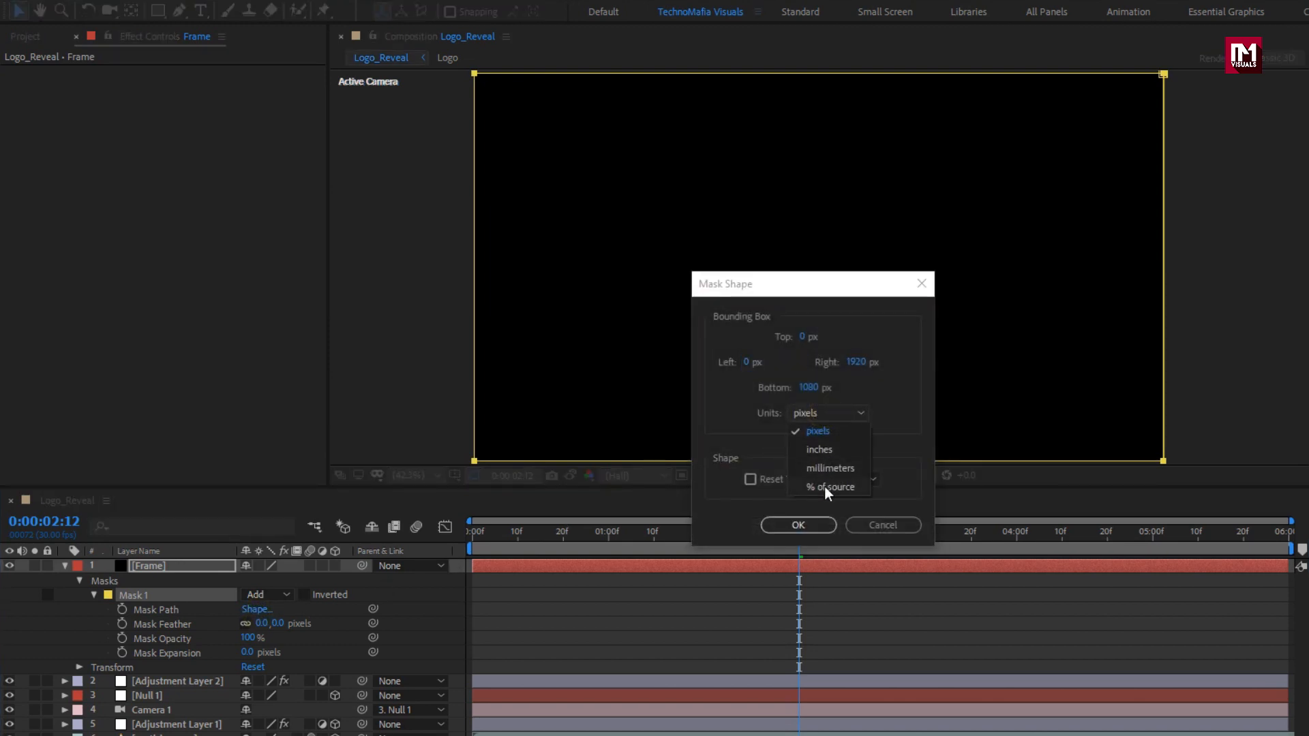
{"action": "left_click", "coordinate": [827, 488]}
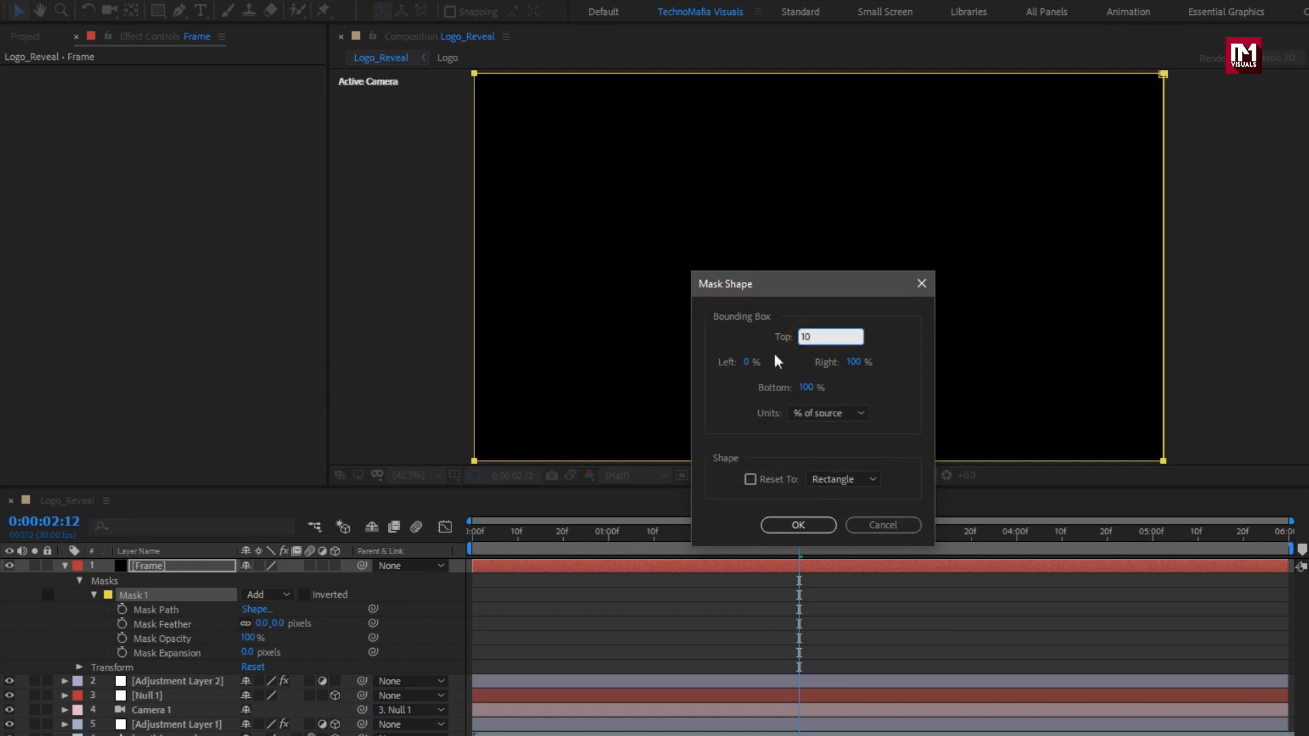
{"action": "left_click", "coordinate": [804, 394]}
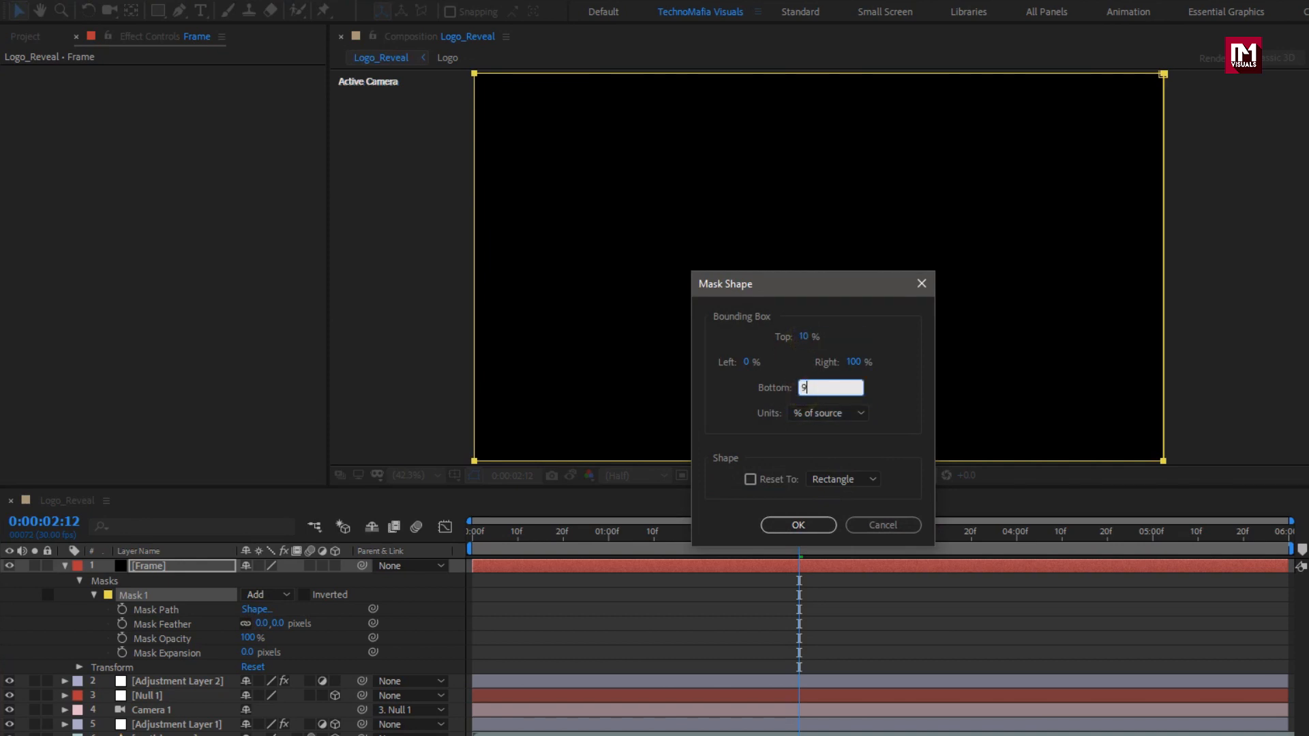
{"action": "left_click", "coordinate": [793, 525]}
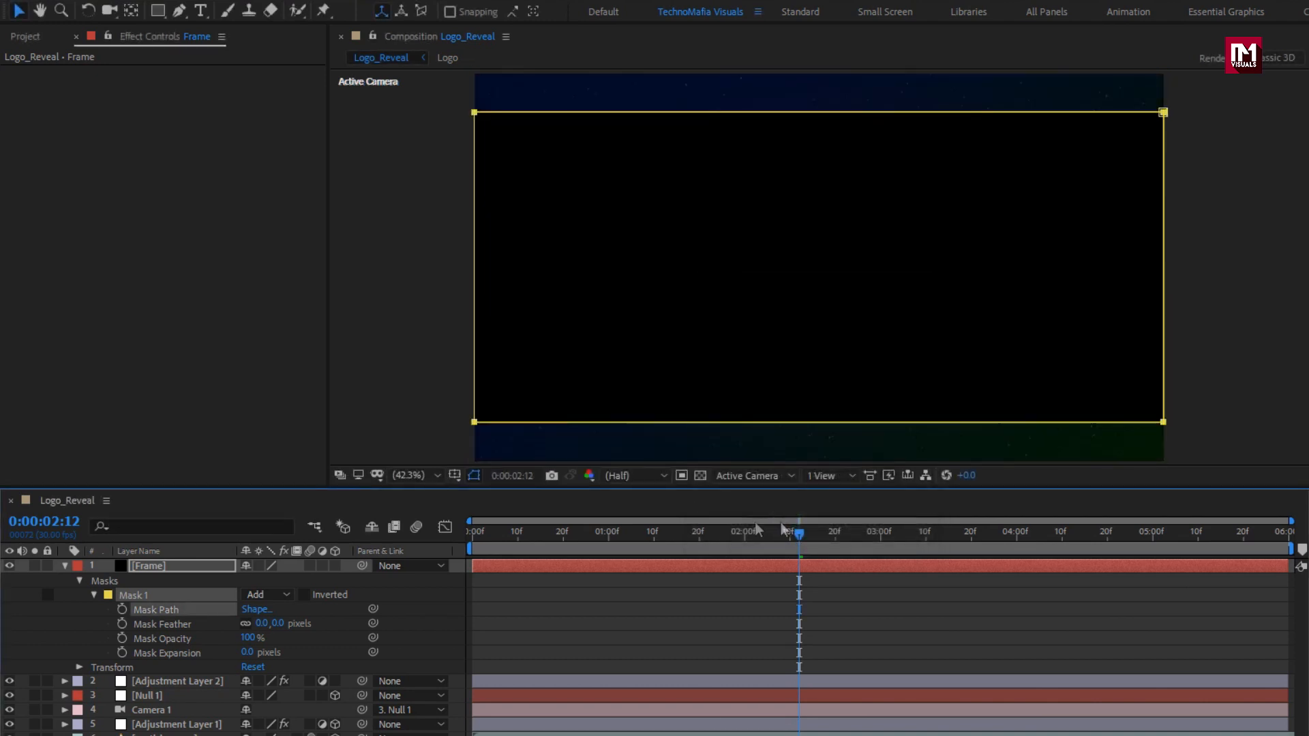
{"action": "left_click", "coordinate": [304, 596]}
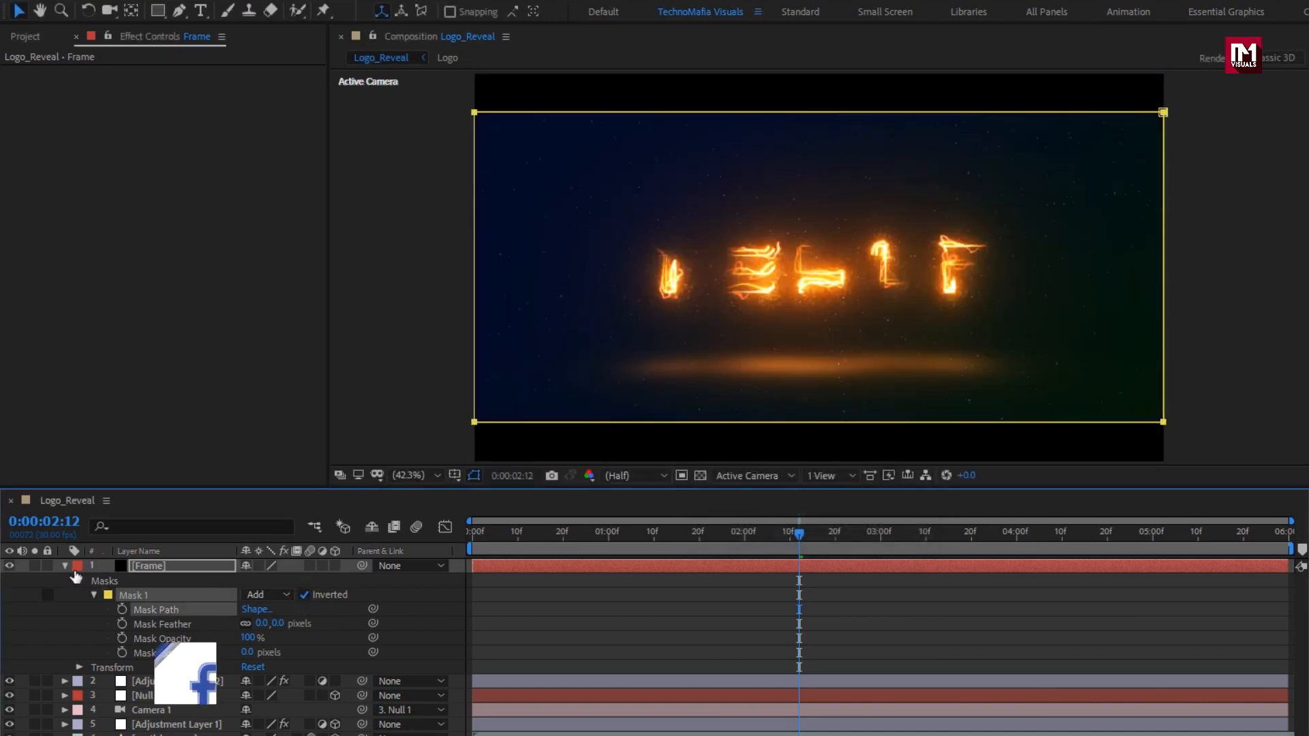
Enable composition motion blur and preview the animation from the start.
{"action": "left_click", "coordinate": [65, 566]}
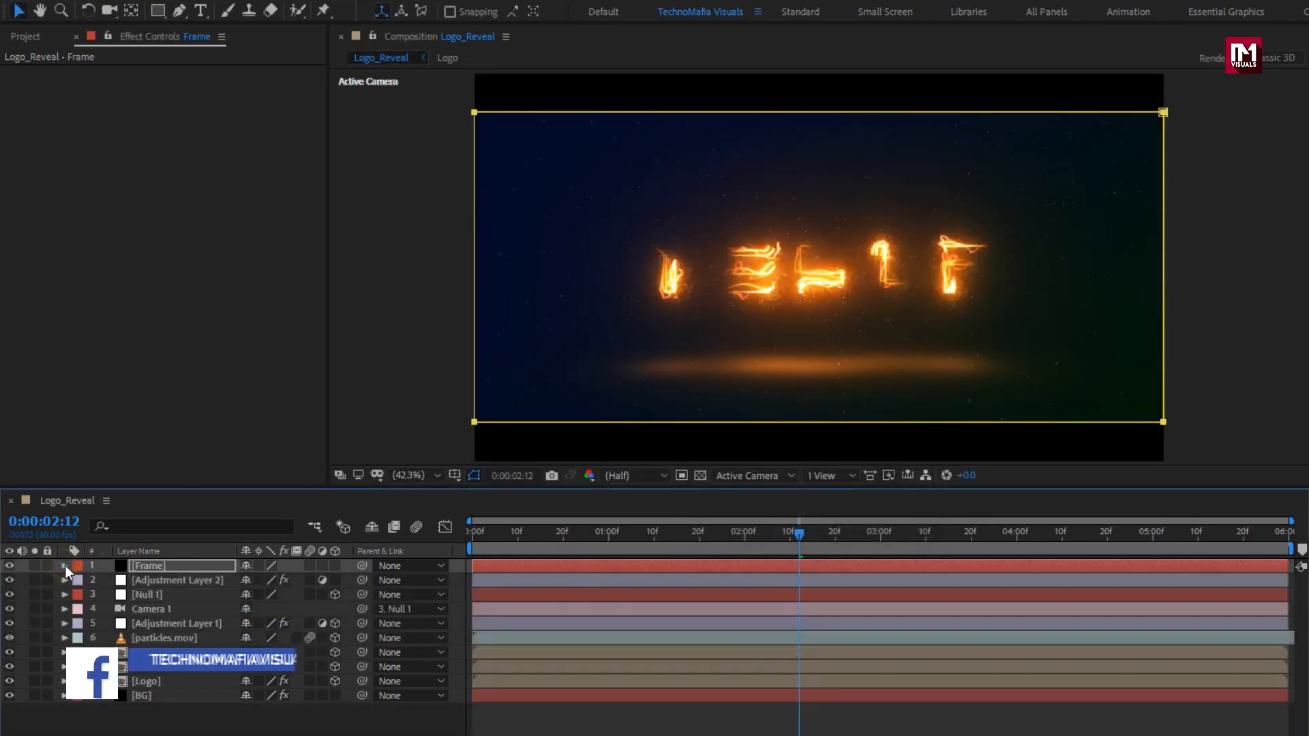
{"action": "left_click", "coordinate": [470, 531]}
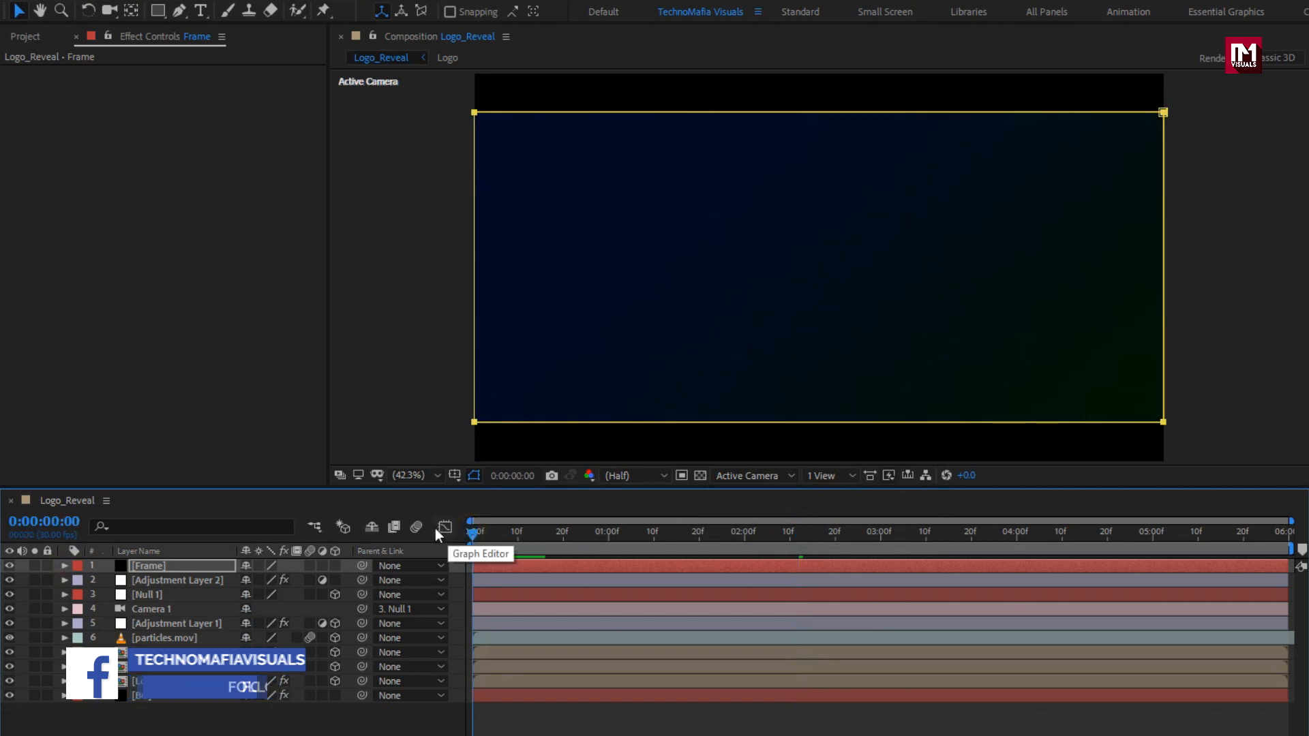
{"action": "left_click", "coordinate": [418, 526]}
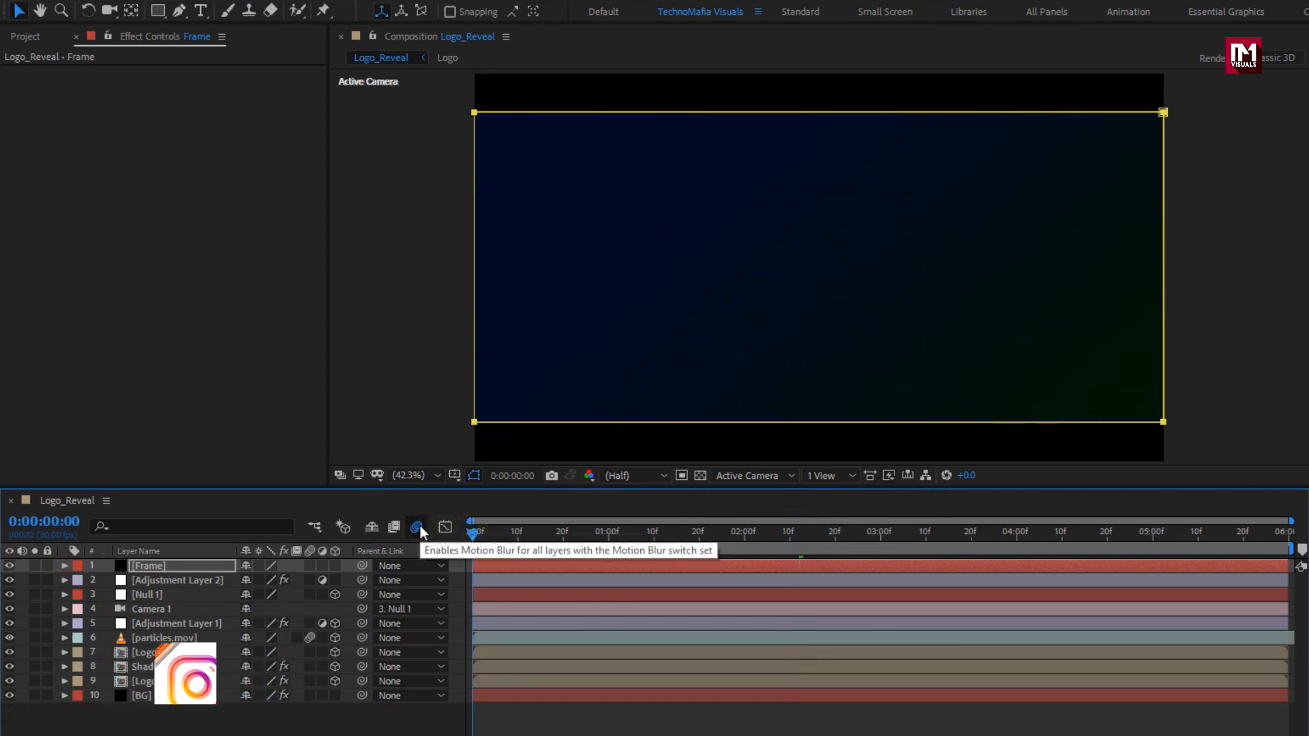
{"action": "key", "text": "space"}
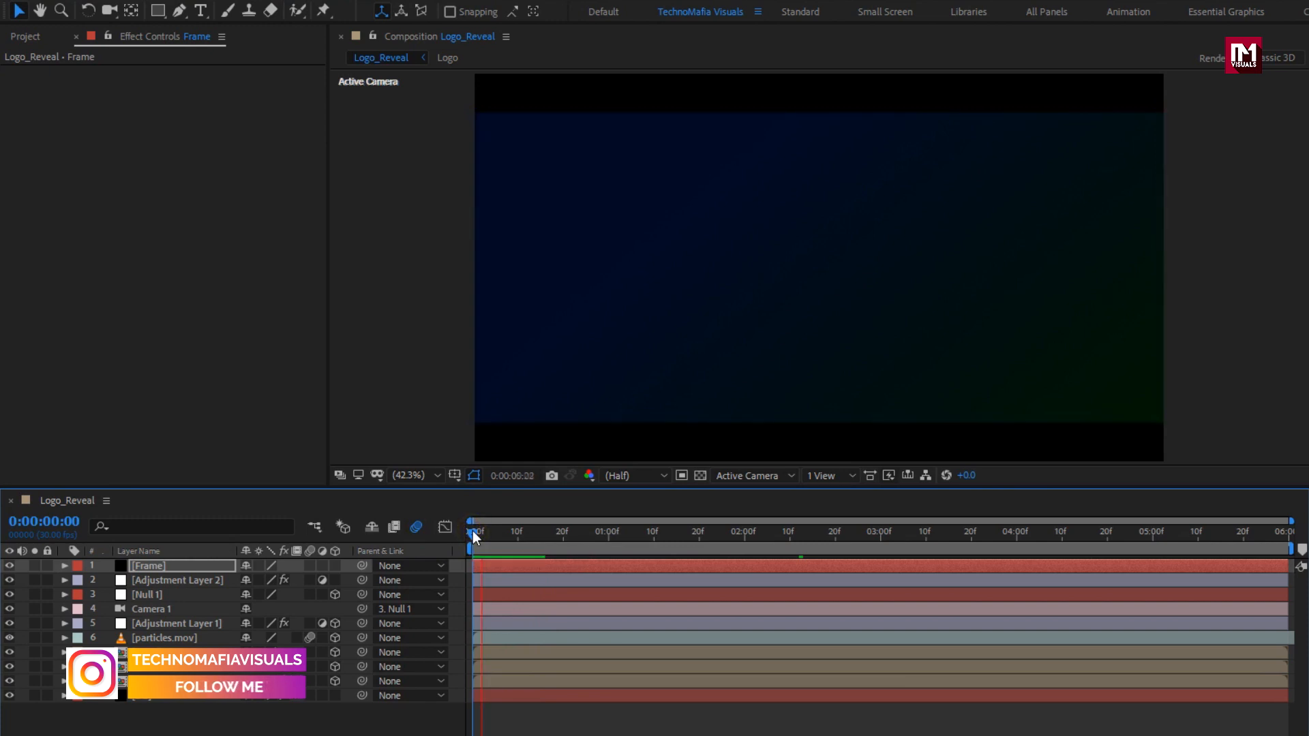